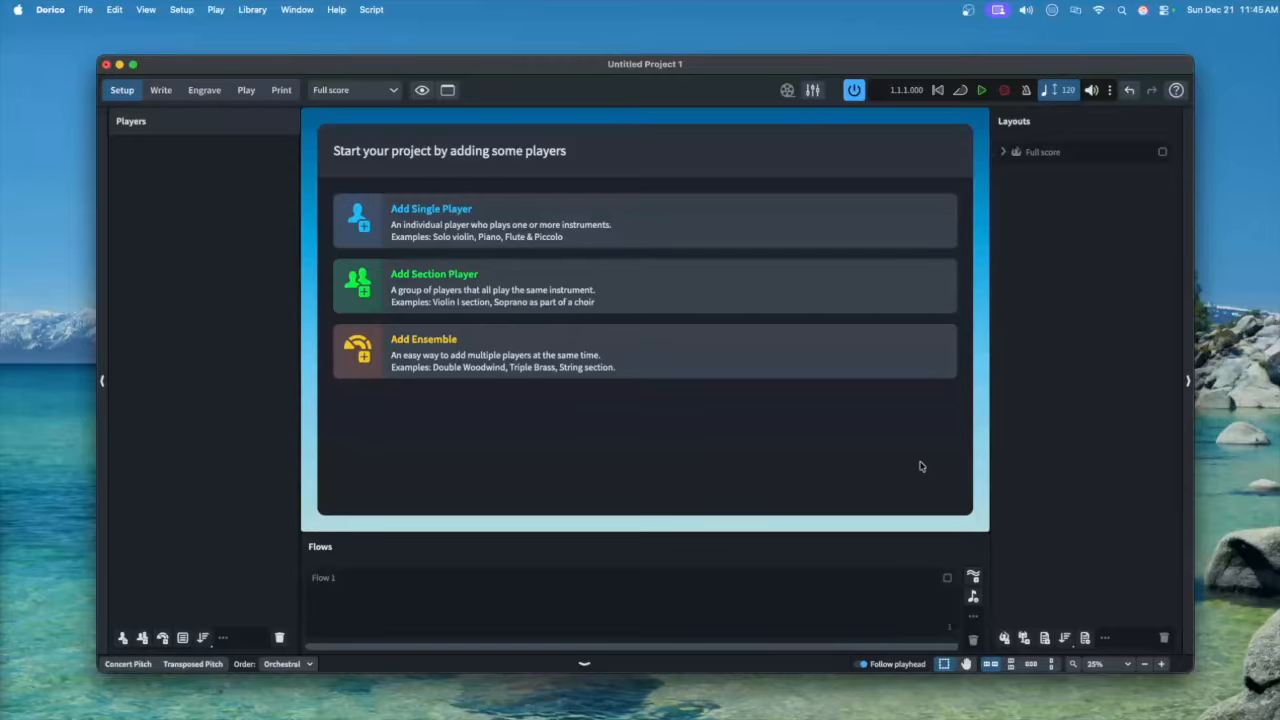
Add a single player holding a Flute to the project
{"action": "left_click", "coordinate": [416, 212]}
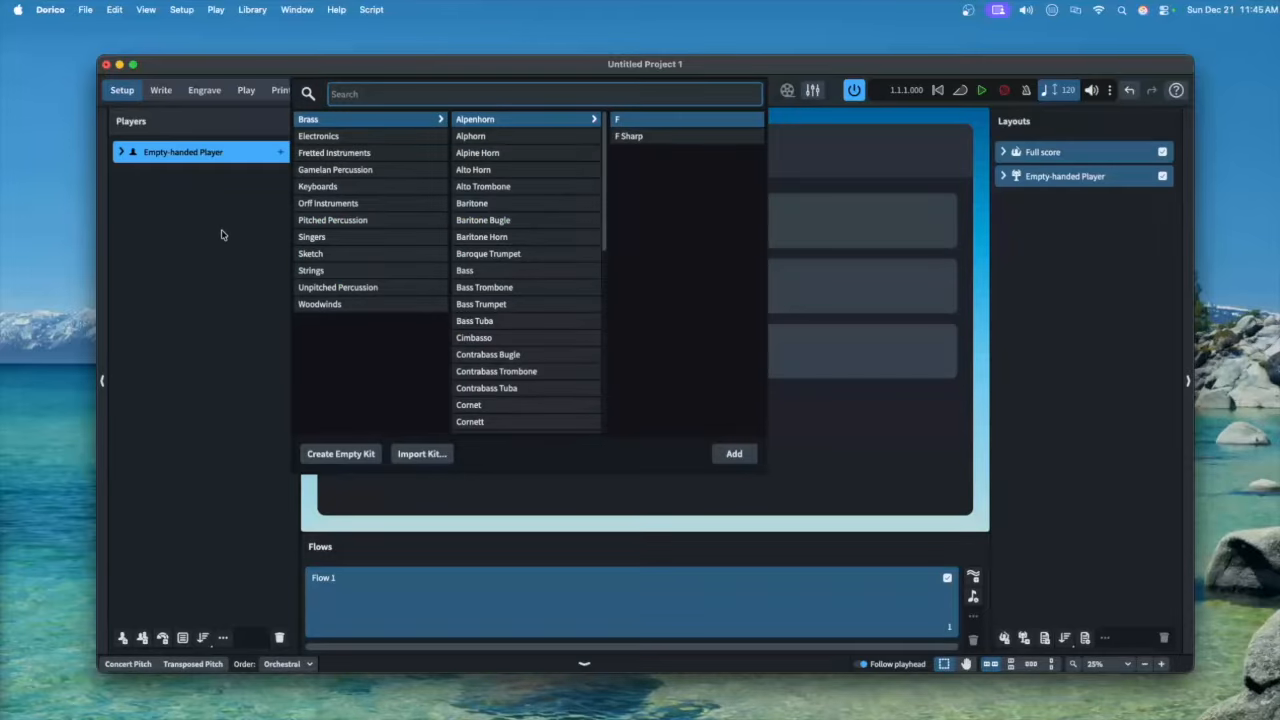
{"action": "type", "text": "flute"}
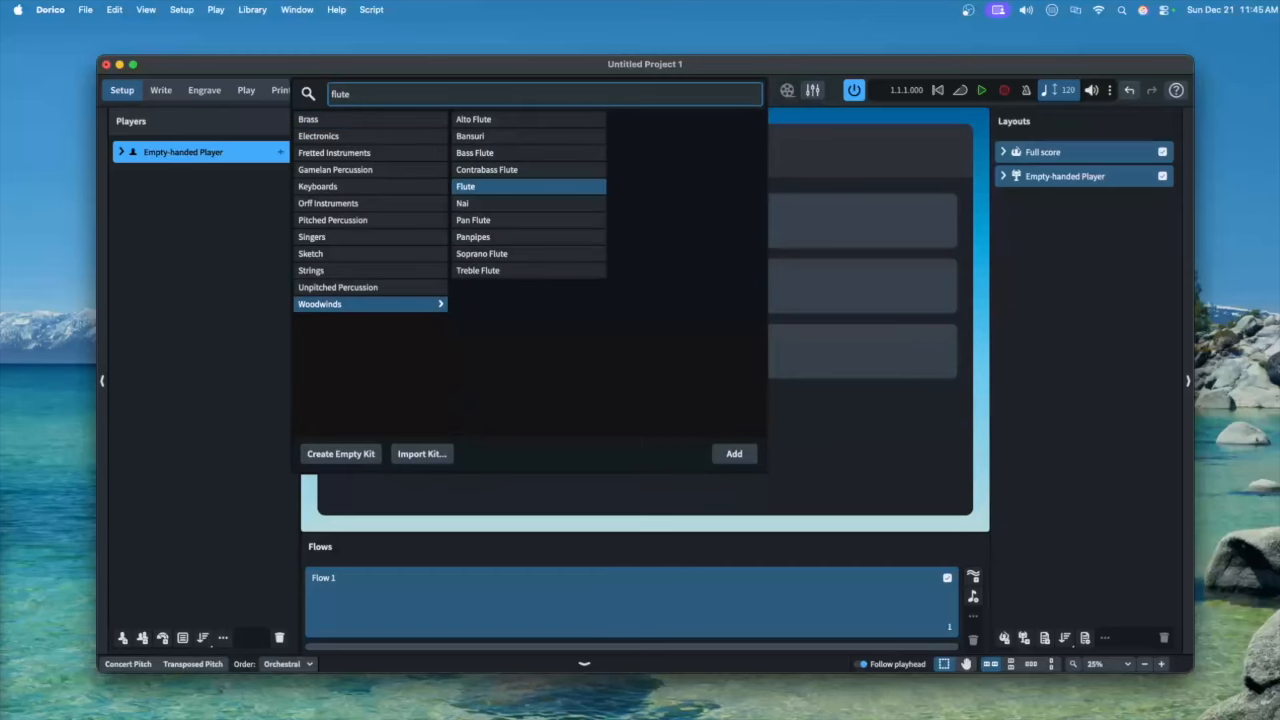
{"action": "key", "text": "Return"}
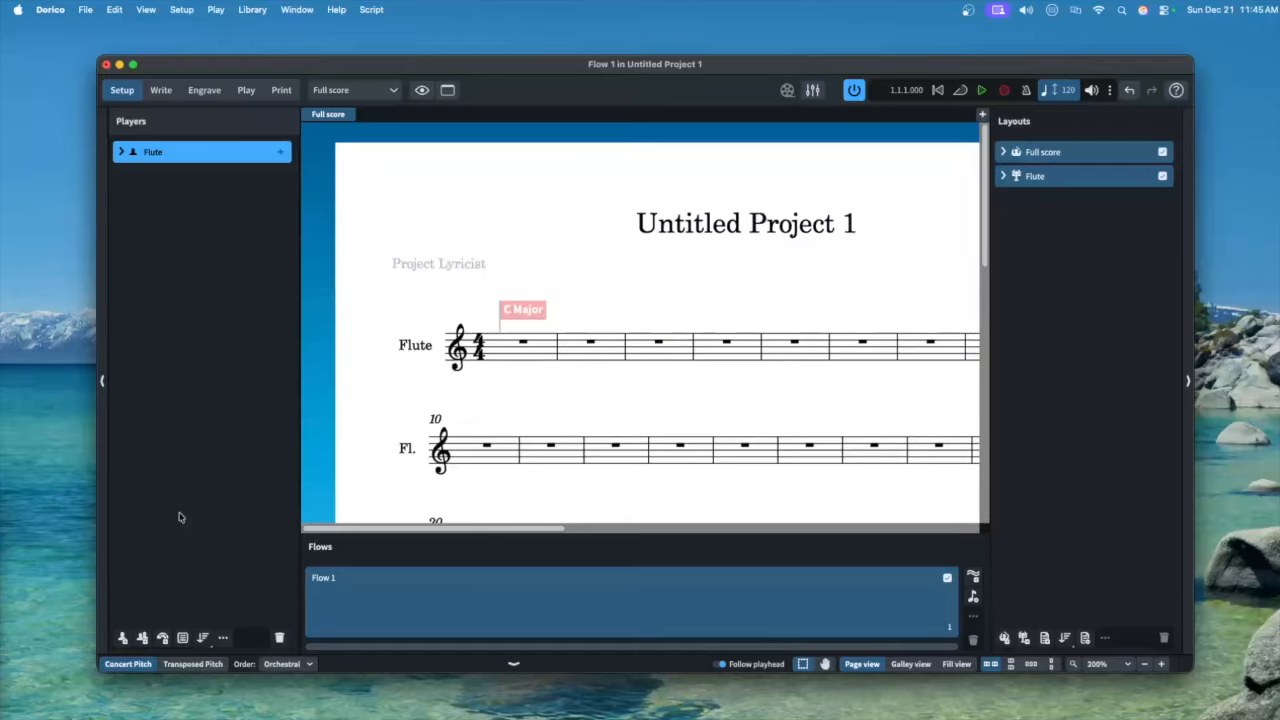
Add single players for a second Flute, an Oboe and a Bassoon
{"action": "key", "text": "shift+p"}
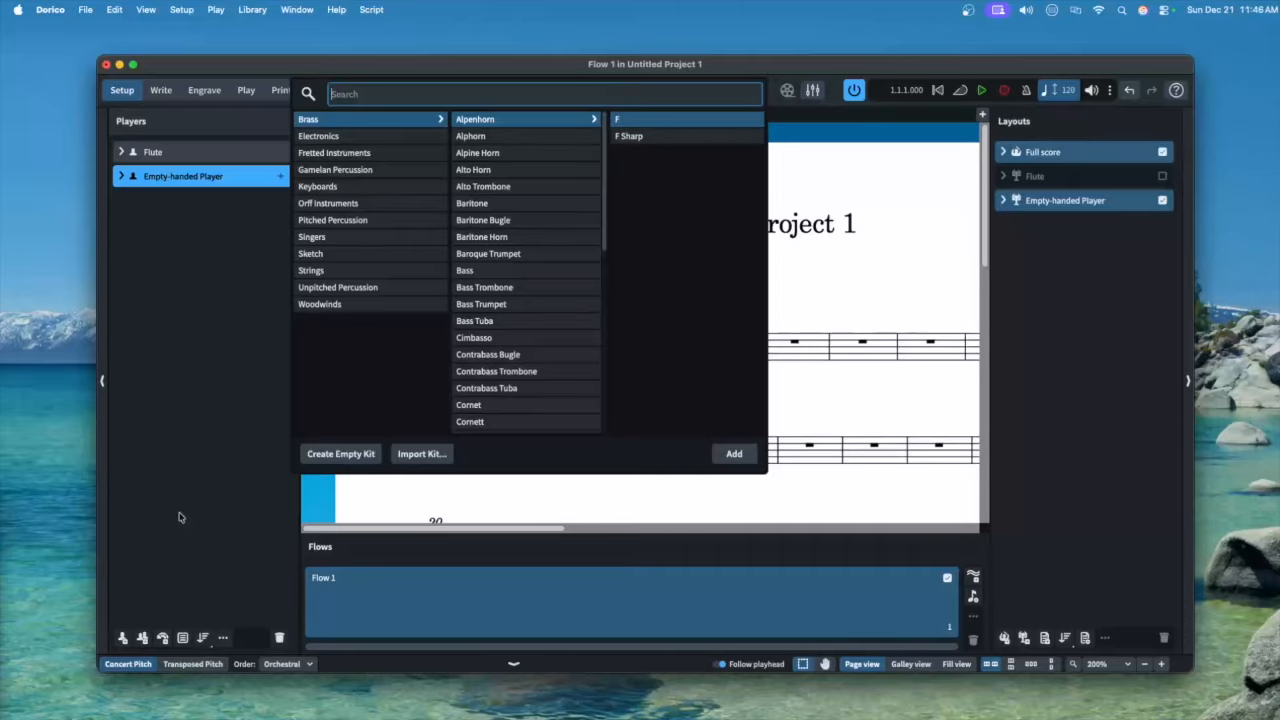
{"action": "type", "text": "flute"}
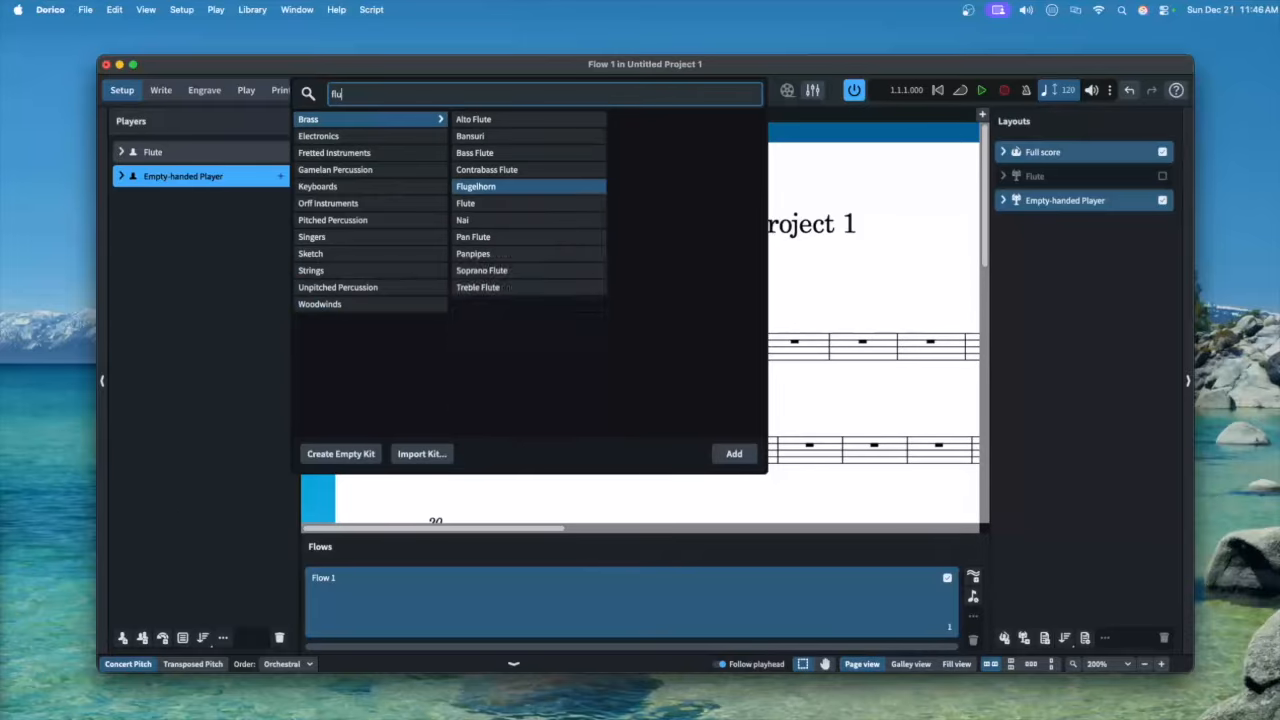
{"action": "key", "text": "Return"}
{"action": "type", "text": "oboe"}
{"action": "key", "text": "Return"}
{"action": "key", "text": "shift+p"}
{"action": "type", "text": "bassoon"}
{"action": "key", "text": "Return"}
Add Clarinet and B♭ Bass Clarinet players, searching alto and tenor saxophones too
{"action": "key", "text": "shift+p"}
{"action": "type", "text": "clarinet"}
{"action": "key", "text": "Return"}
{"action": "type", "text": "Bass clar"}
{"action": "key", "text": "Return"}
{"action": "key", "text": "shift+p"}
{"action": "type", "text": "alto sax"}
{"action": "key", "text": "Return"}
{"action": "key", "text": "shift+p"}
{"action": "type", "text": "tenor sax"}
{"action": "key", "text": "Return"}
{"action": "left_click", "coordinate": [288, 664]}
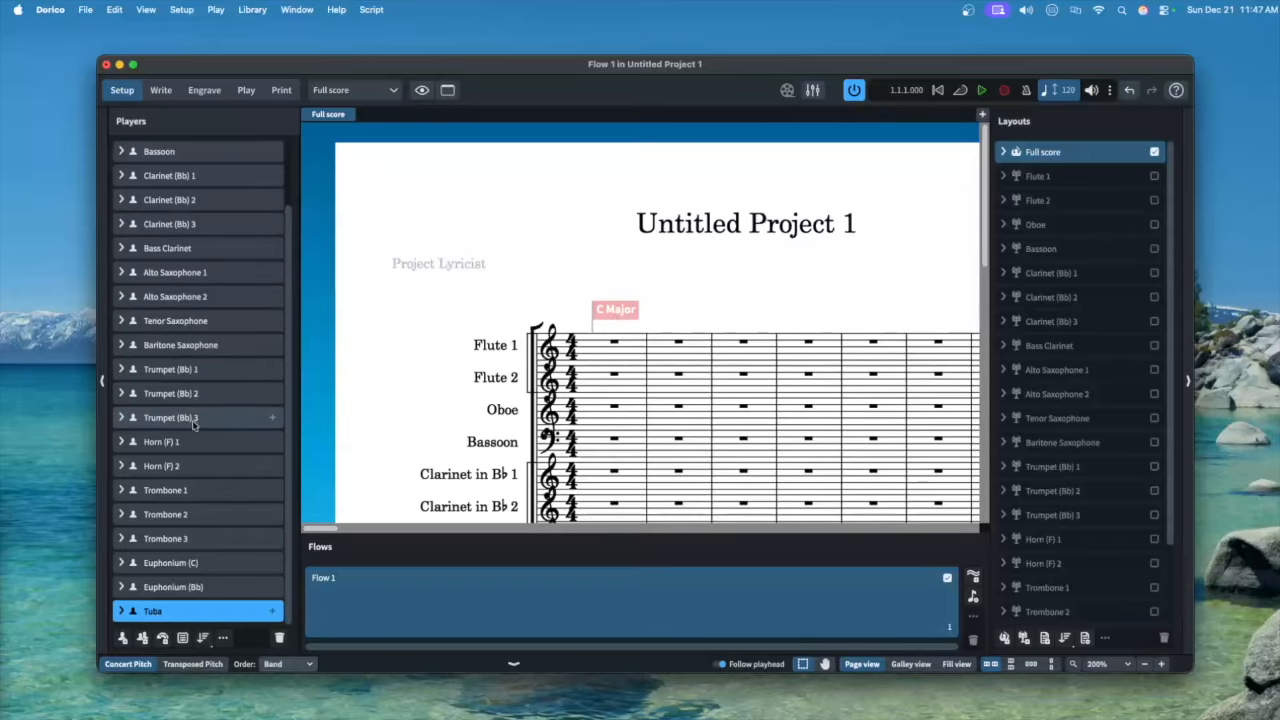
Scroll through the full score to check every band instrument's staff
{"action": "scroll", "coordinate": [198, 296], "scroll_direction": "up", "scroll_amount": 2}
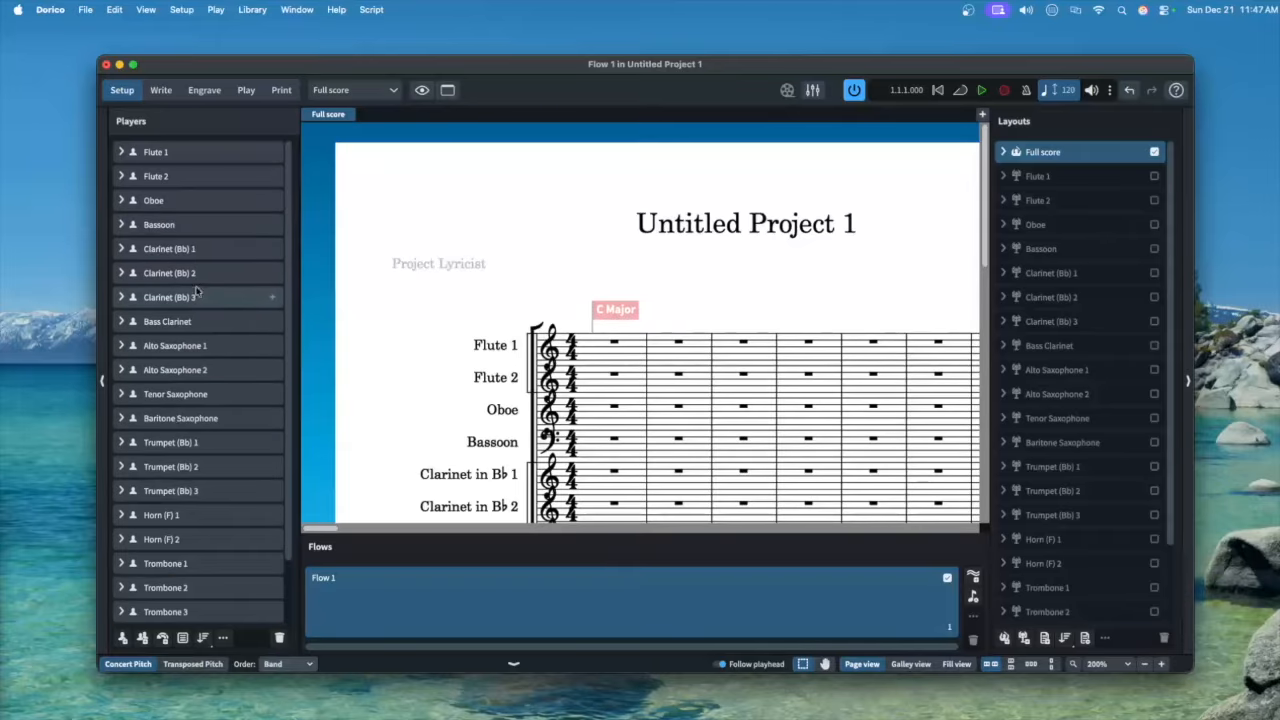
{"action": "scroll", "coordinate": [480, 277], "scroll_direction": "down", "scroll_amount": 4}
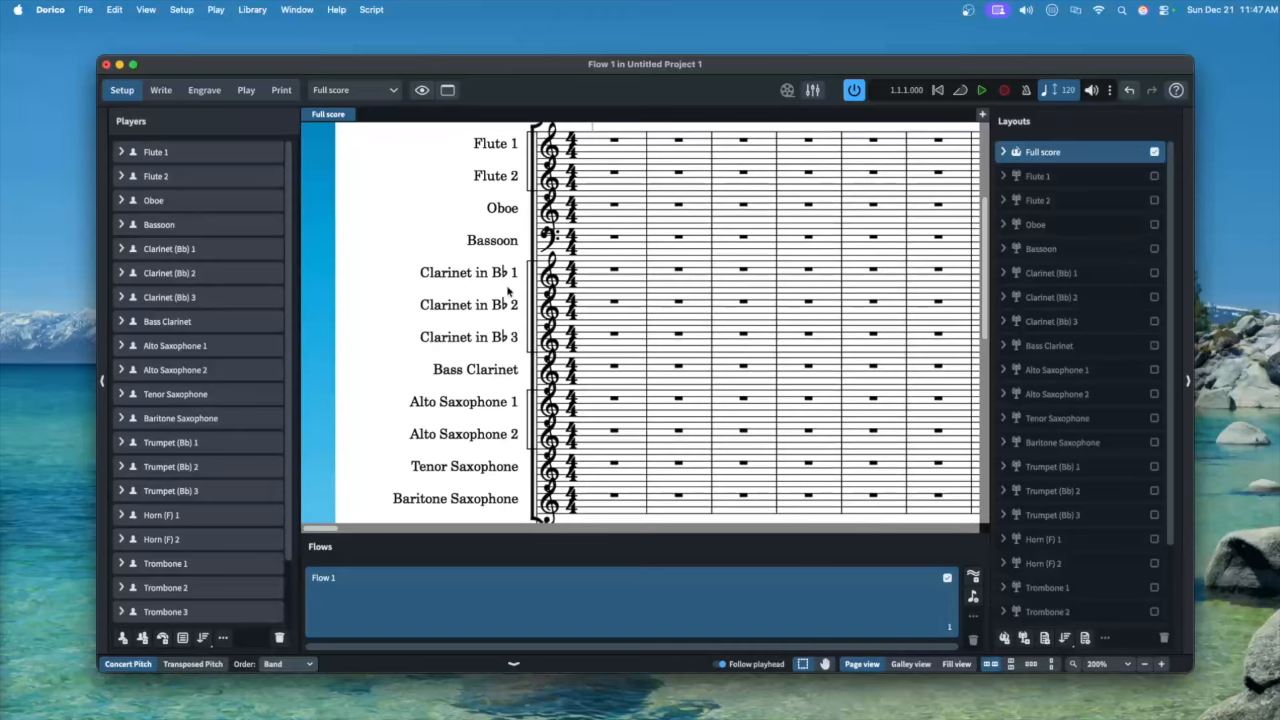
{"action": "scroll", "coordinate": [490, 370], "scroll_direction": "down", "scroll_amount": 3}
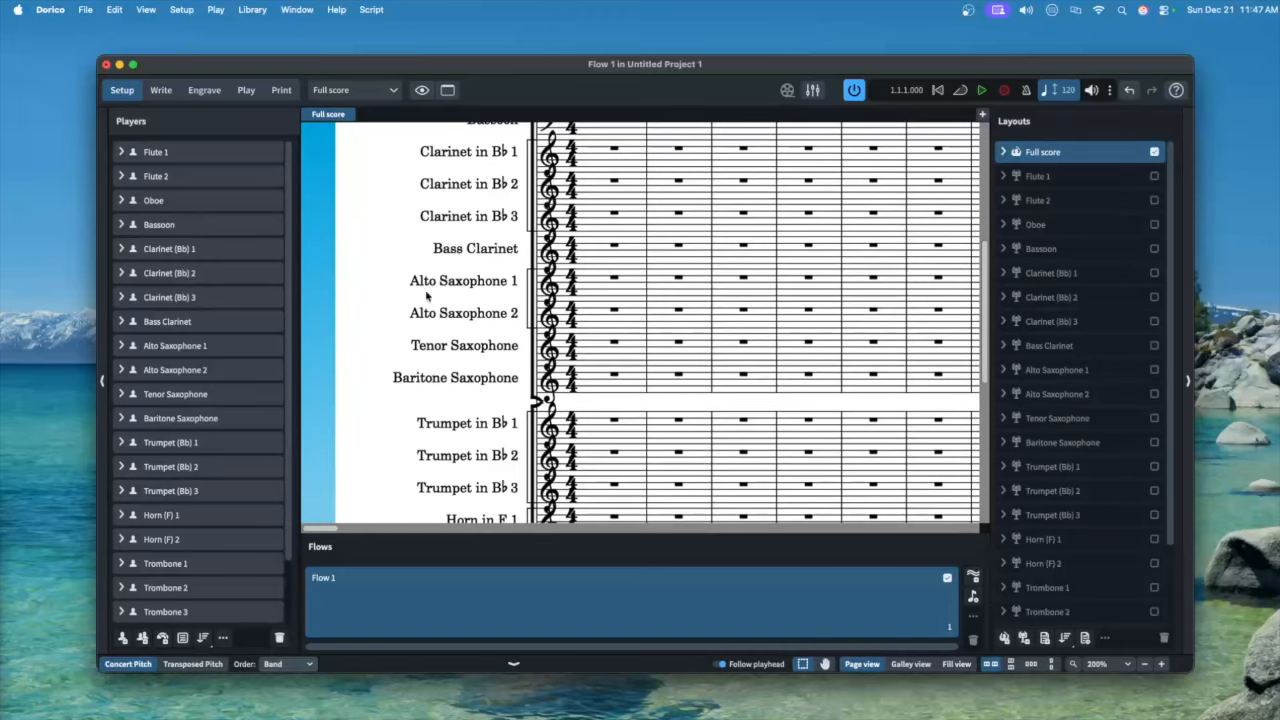
Set the Bass Clarinet's Show transposition to Follow Layout Options so it reads 'Bass Clarinet in B♭'
{"action": "left_click", "coordinate": [121, 321]}
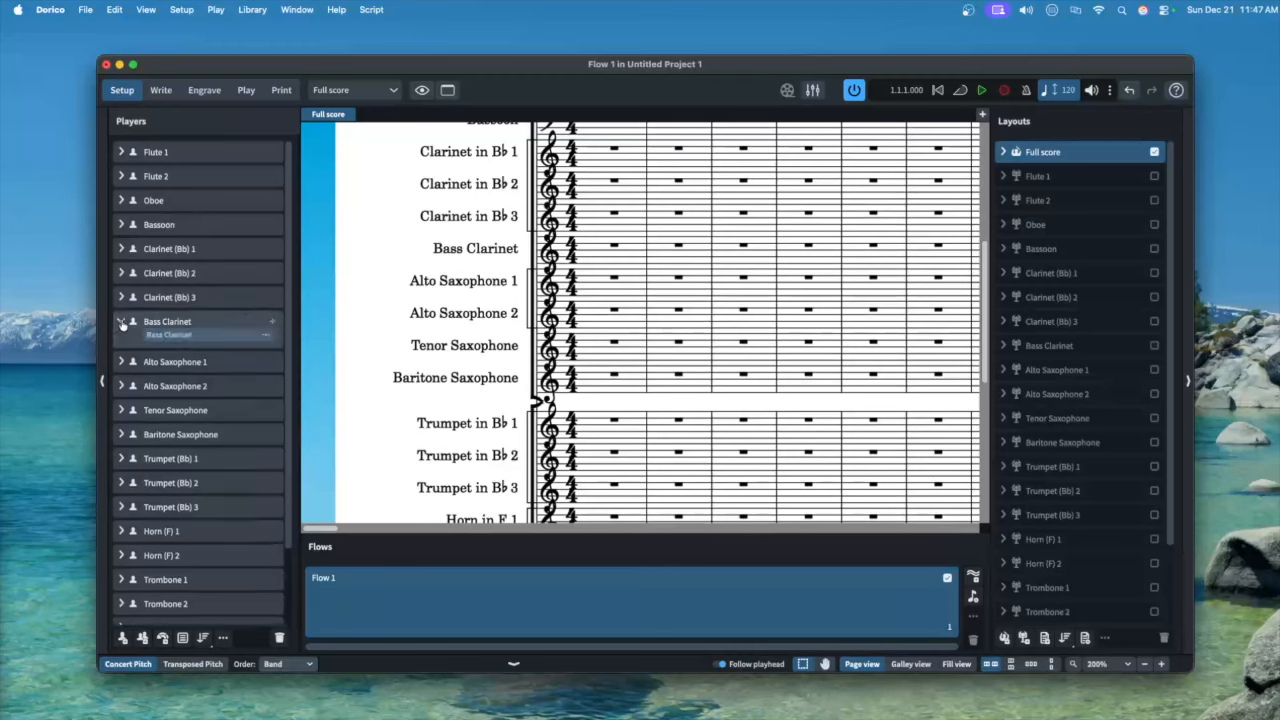
{"action": "left_click", "coordinate": [266, 335]}
{"action": "left_click", "coordinate": [245, 426]}
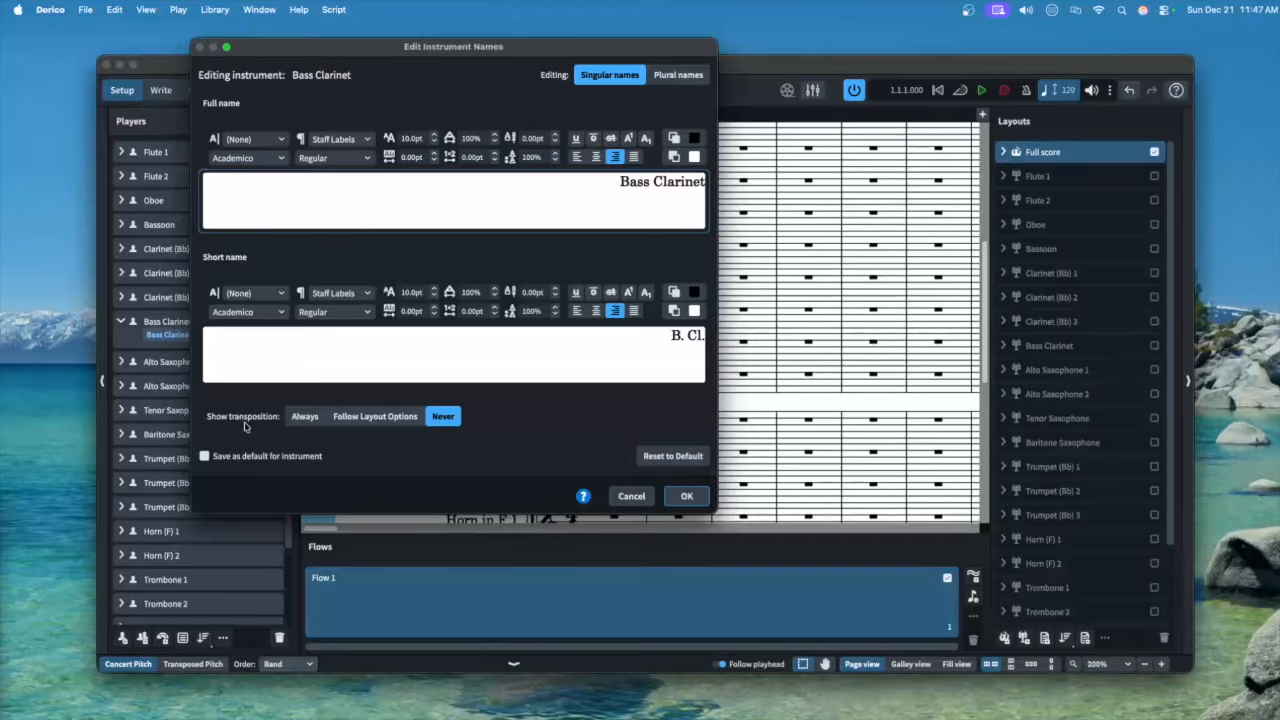
{"action": "left_click", "coordinate": [350, 417]}
{"action": "left_click", "coordinate": [684, 497]}
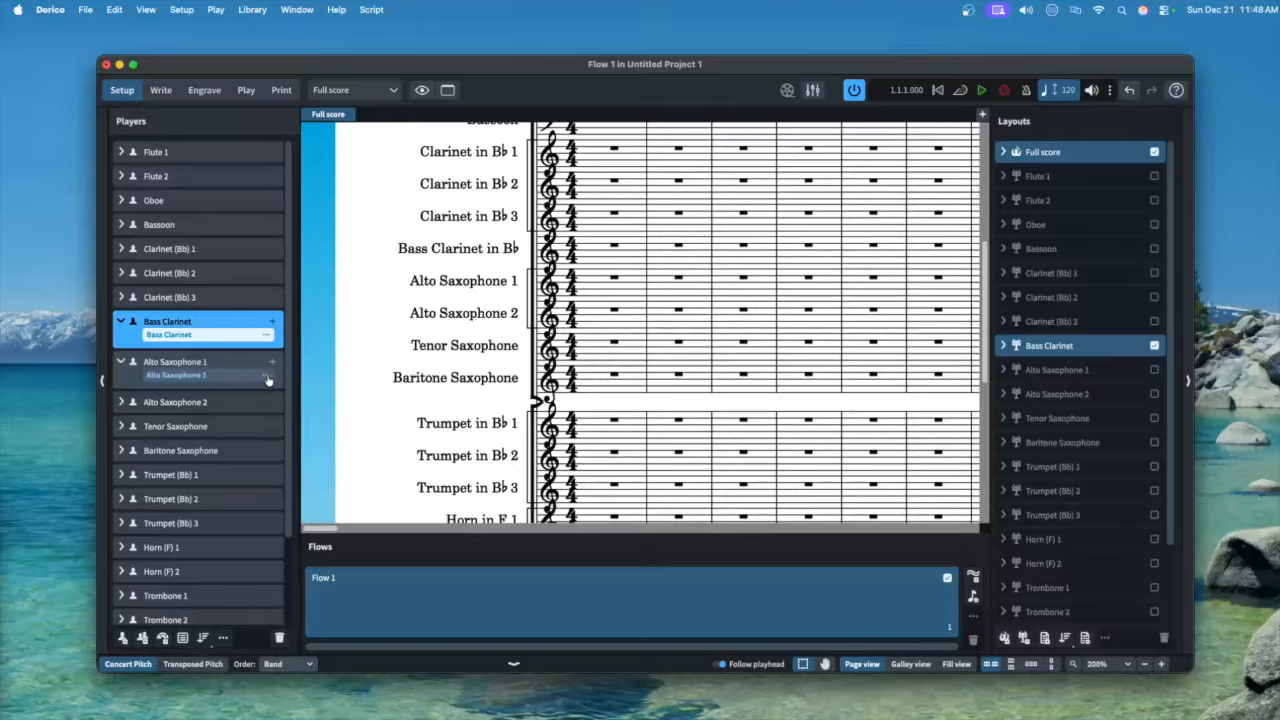
Expand the Alto Saxophone 2, Tenor Saxophone and Baritone Saxophone player cards
{"action": "left_click", "coordinate": [267, 378]}
{"action": "left_click", "coordinate": [121, 402]}
{"action": "left_click", "coordinate": [121, 442]}
Add another single player and search the instrument picker for 'glock'
{"action": "left_click", "coordinate": [121, 483]}
{"action": "scroll", "coordinate": [640, 350], "scroll_direction": "down", "scroll_amount": 5}
{"action": "left_click", "coordinate": [123, 638]}
{"action": "type", "text": "glock"}
Add Glockenspiel to the new player and rename it Bells
{"action": "key", "text": "Return"}
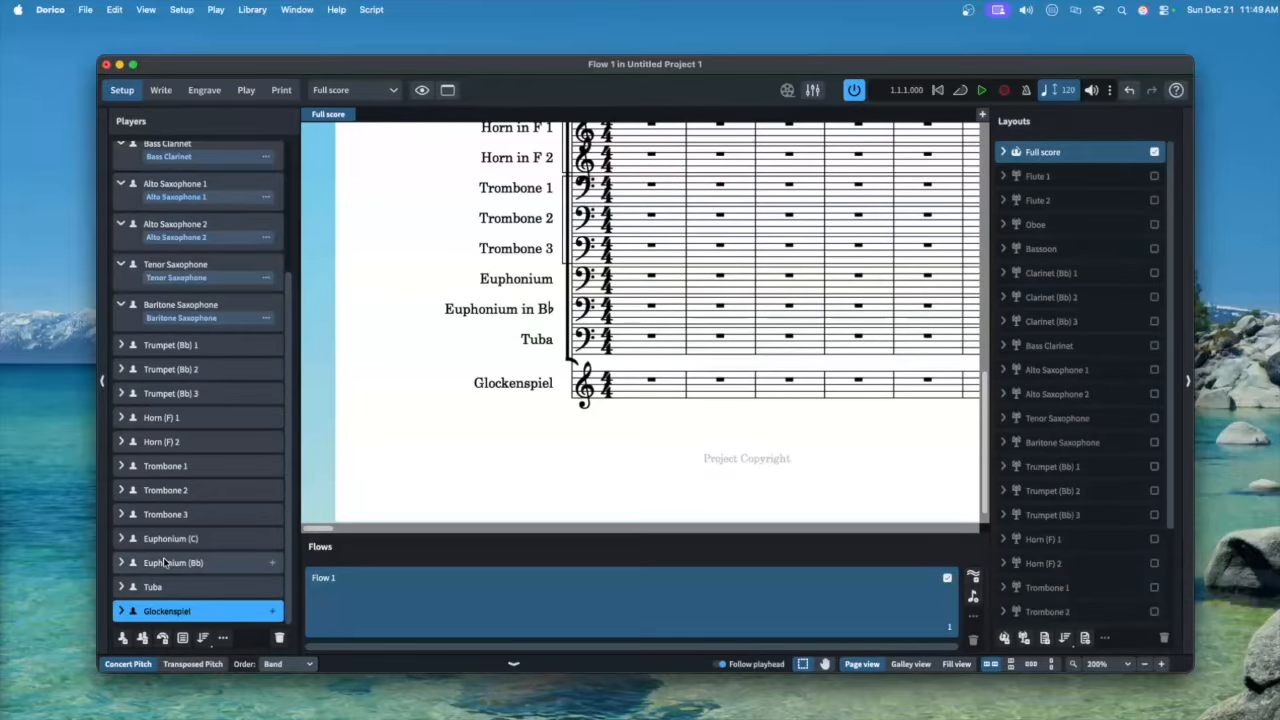
{"action": "left_click", "coordinate": [121, 612]}
{"action": "type", "text": "Bells"}
Add a Snare Drum player and search 'bass drum' as its second instrument
{"action": "left_click", "coordinate": [122, 638]}
{"action": "type", "text": "snare drum"}
{"action": "key", "text": "Return"}
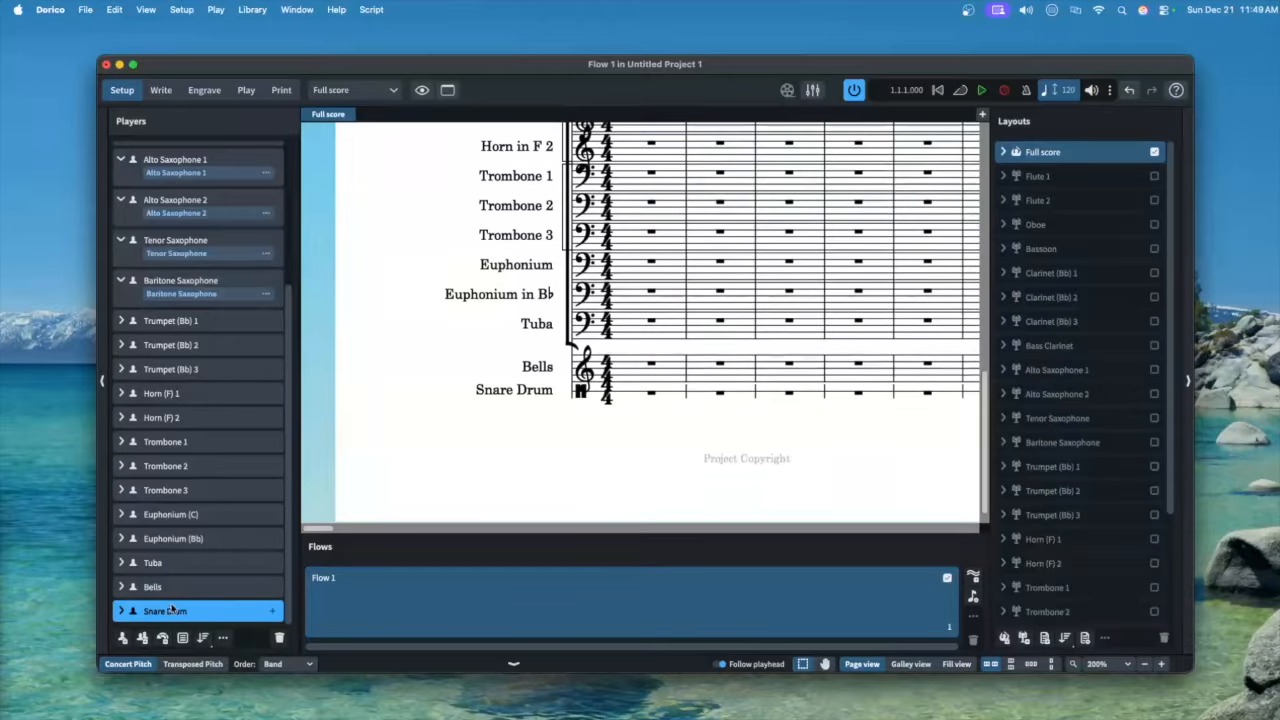
{"action": "left_click", "coordinate": [121, 612]}
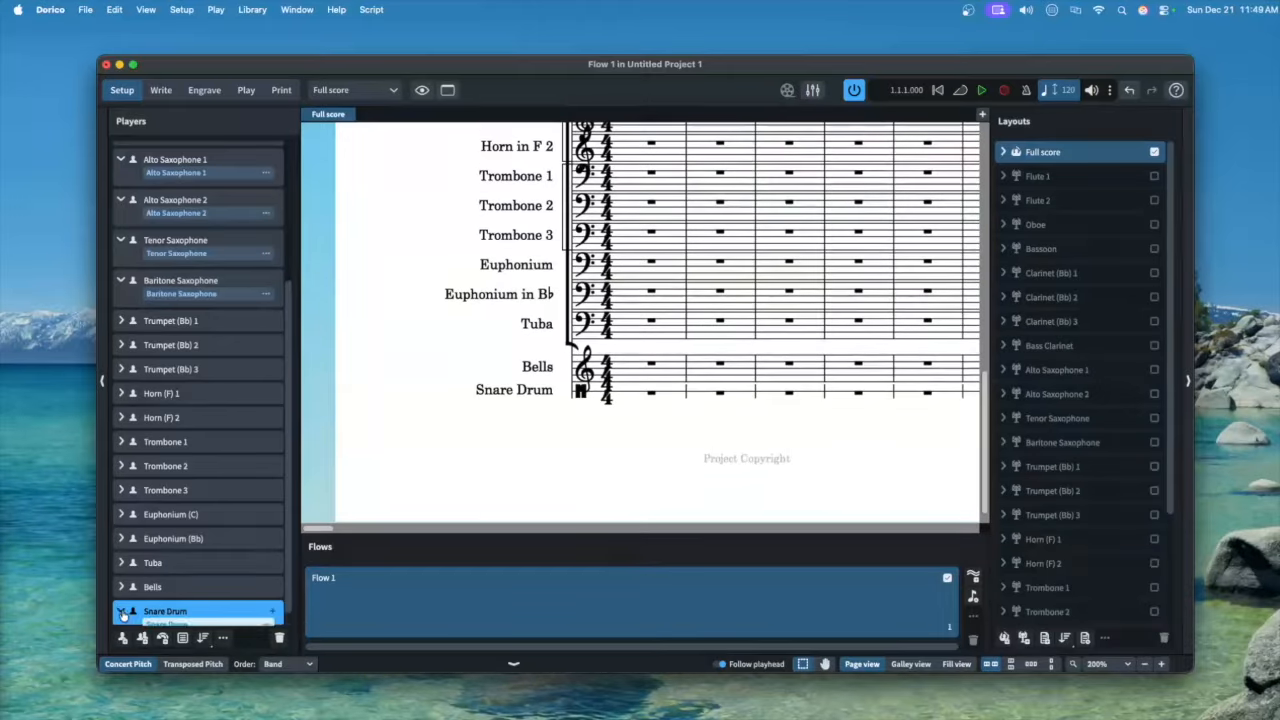
{"action": "scroll", "coordinate": [165, 608], "scroll_direction": "down", "scroll_amount": 2}
{"action": "left_click", "coordinate": [272, 595]}
{"action": "type", "text": "bass drum"}
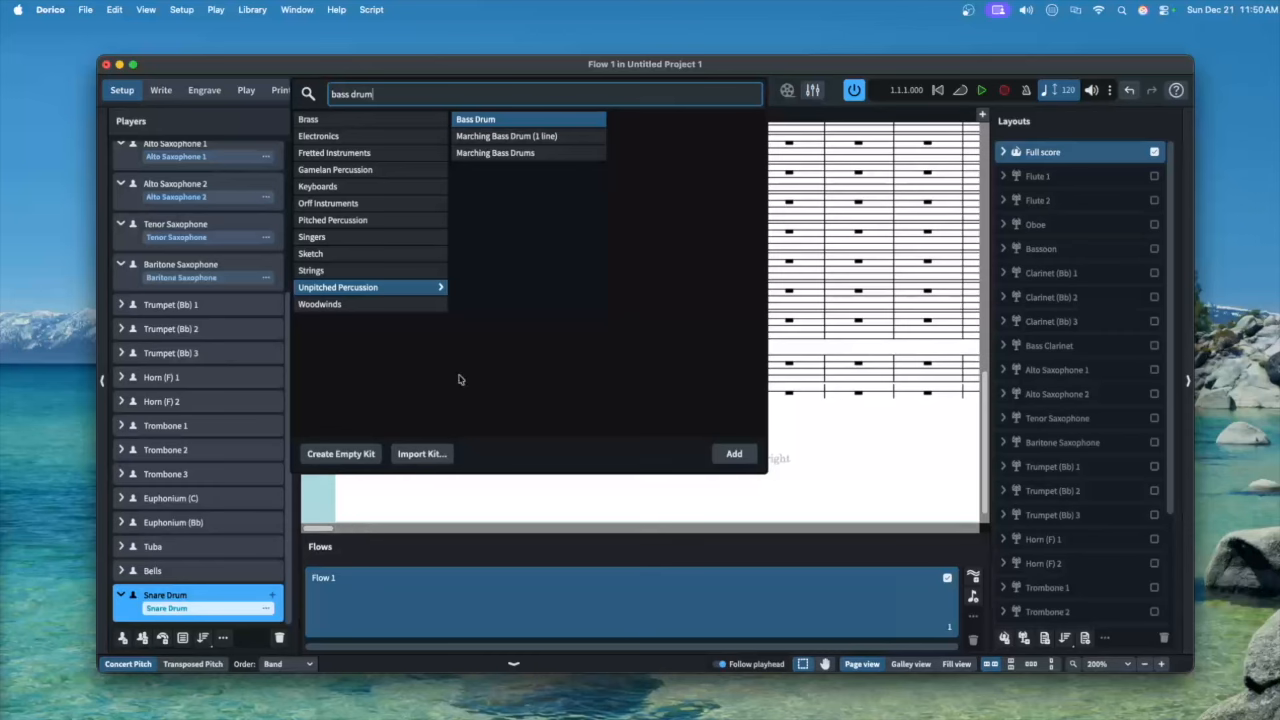
Add Bass Drum to the snare player and combine both drums into one Percussion kit
{"action": "left_click", "coordinate": [496, 121]}
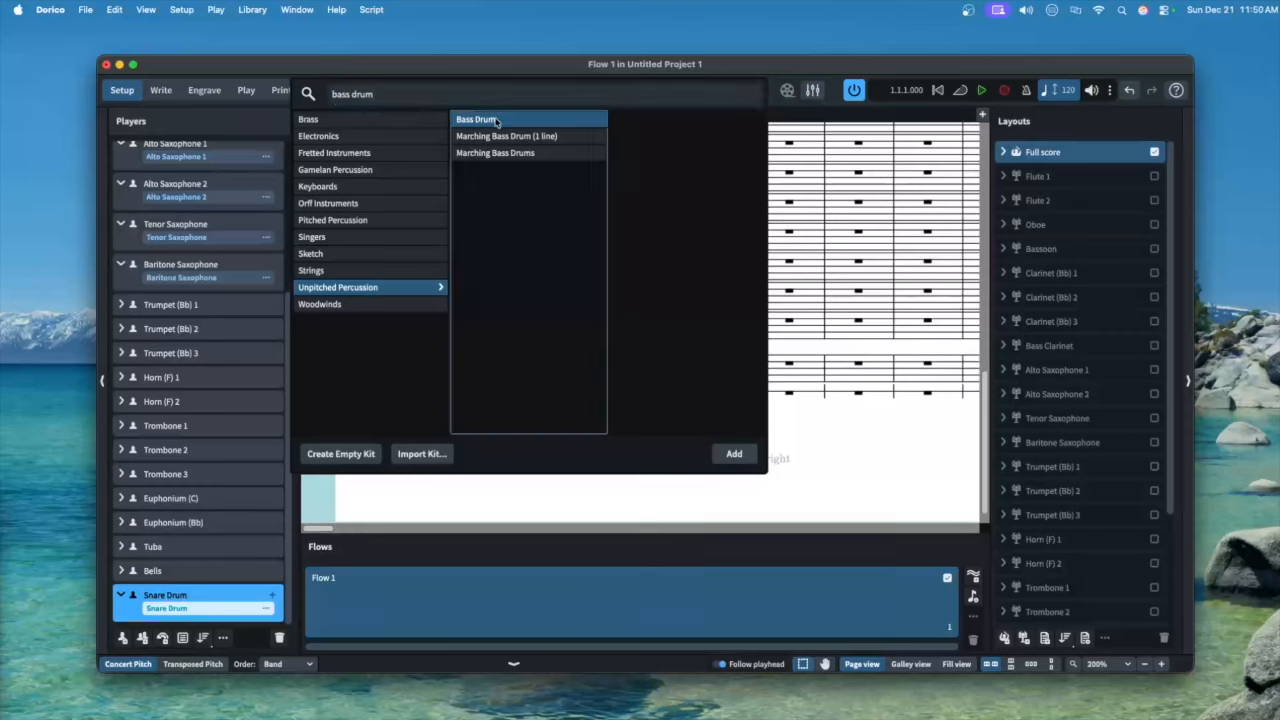
{"action": "double_click", "coordinate": [496, 121]}
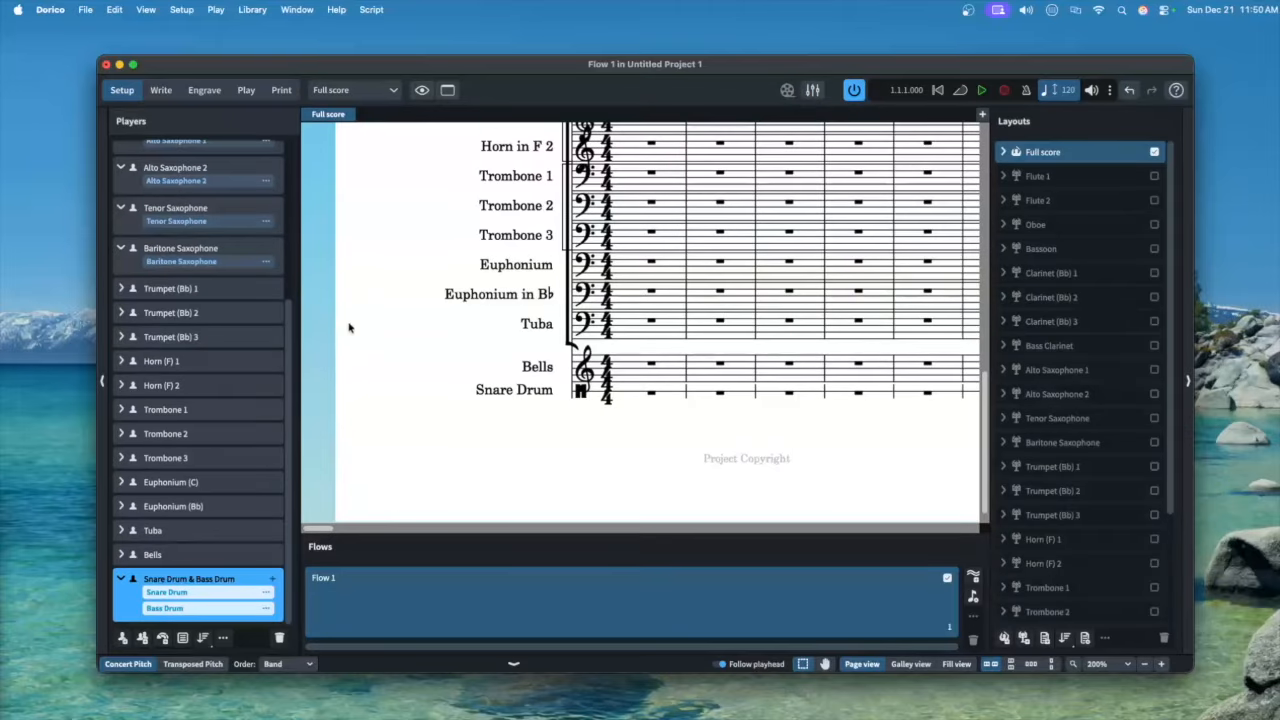
{"action": "right_click", "coordinate": [240, 575]}
{"action": "left_click", "coordinate": [310, 539]}
Move the Bass Drum to line -3 on the 5-line kit staff and close the editor
{"action": "left_click_drag", "start_coordinate": [644, 303], "coordinate": [646, 349]}
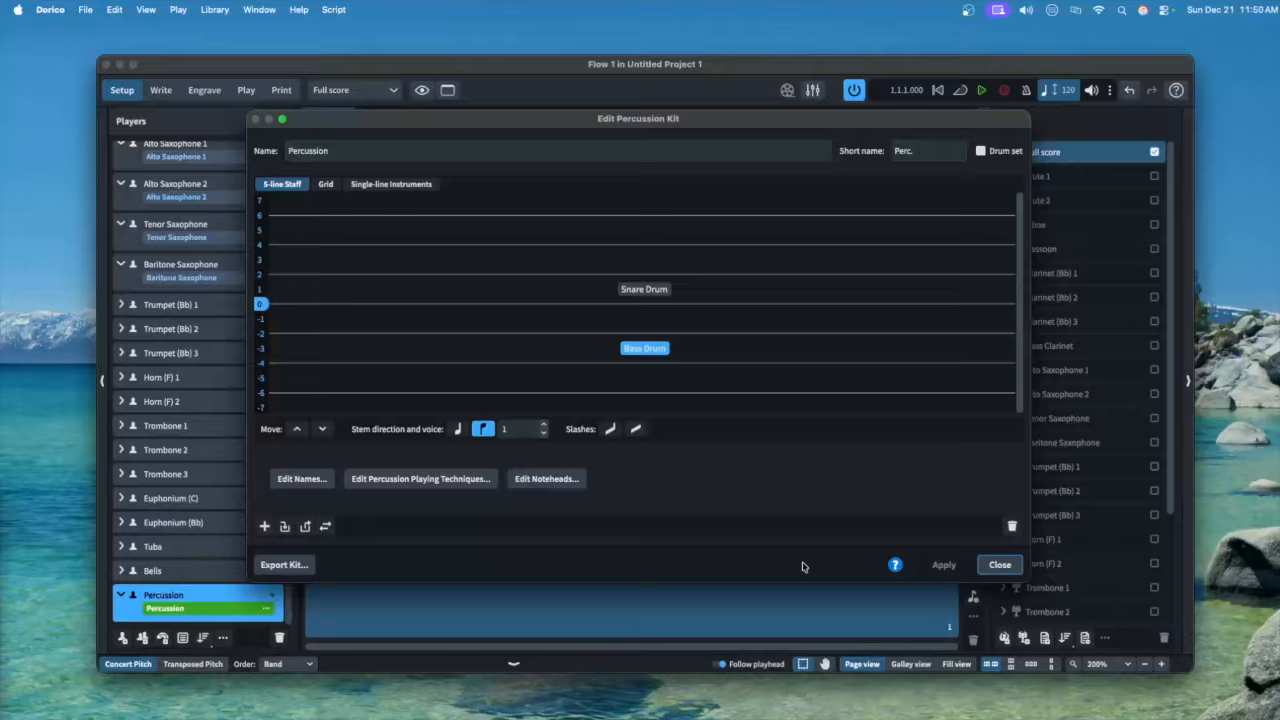
{"action": "left_click", "coordinate": [1000, 565]}
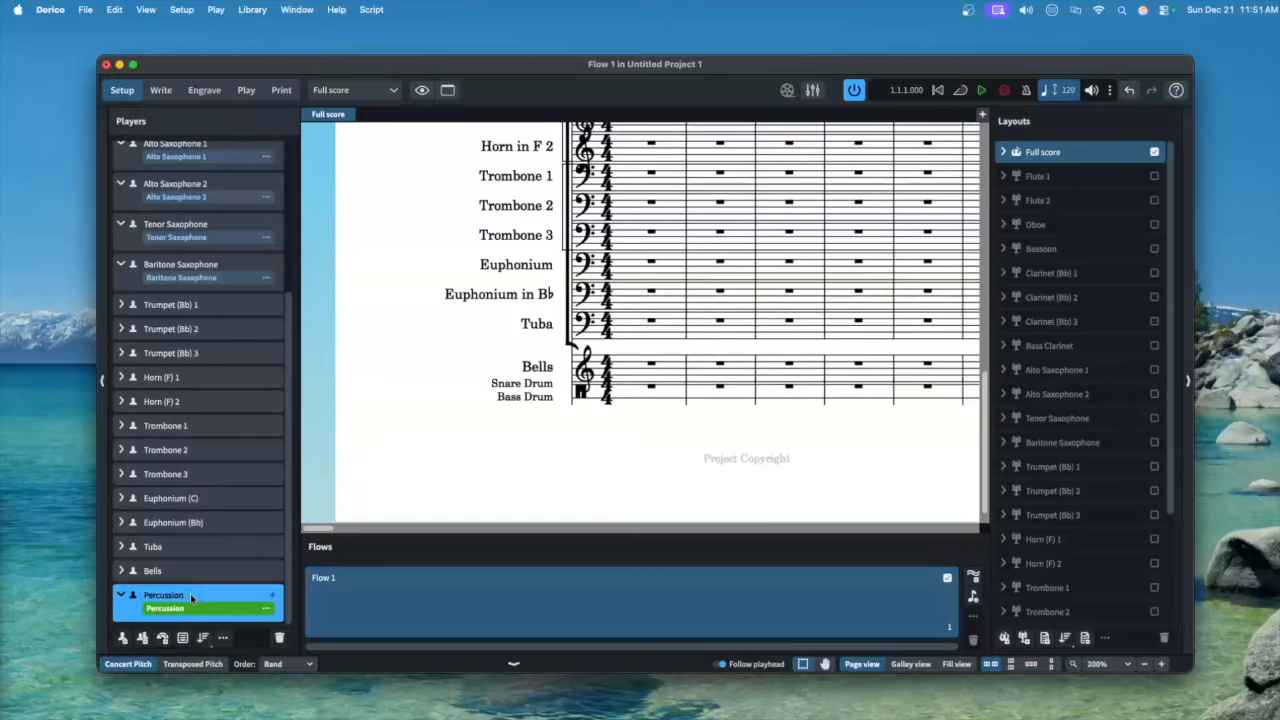
{"action": "key", "text": "super+Tab"}
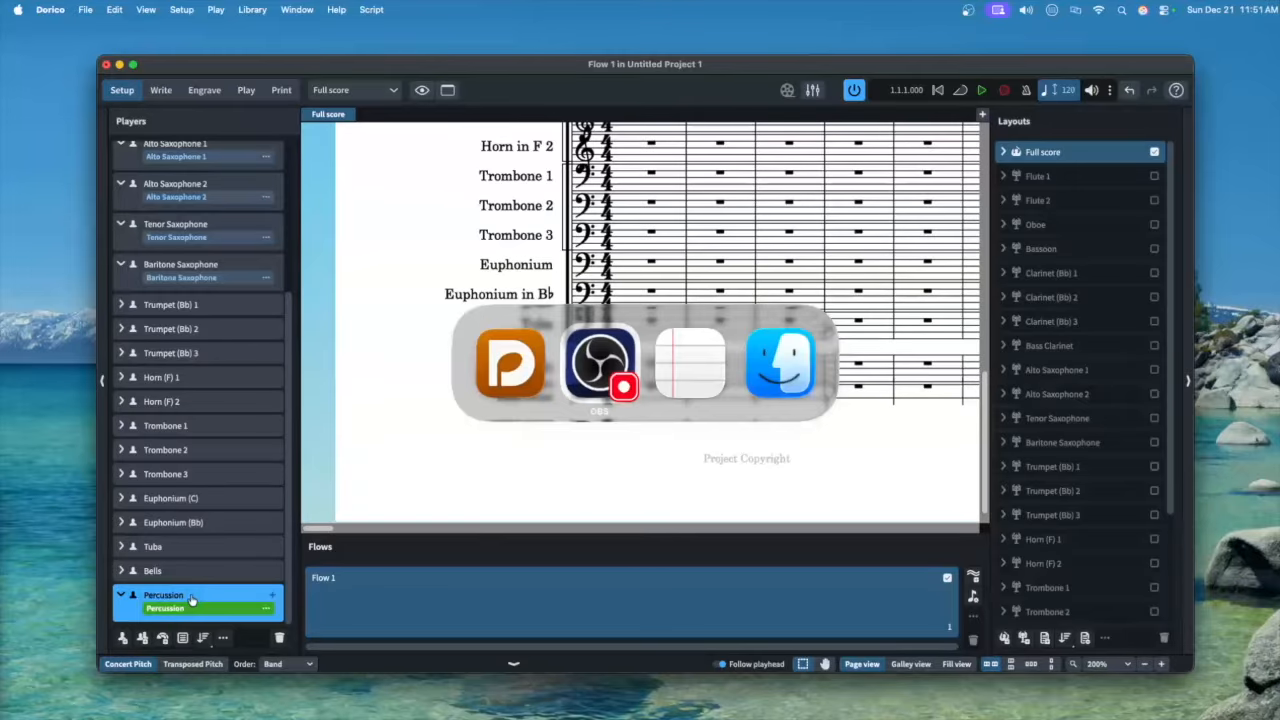
In TextEdit, type 'Percussion 1', 'Snare Drum,' and 'Bass Drum' on separate lines, copy them, and return to Dorico
{"action": "key", "text": "super+Tab"}
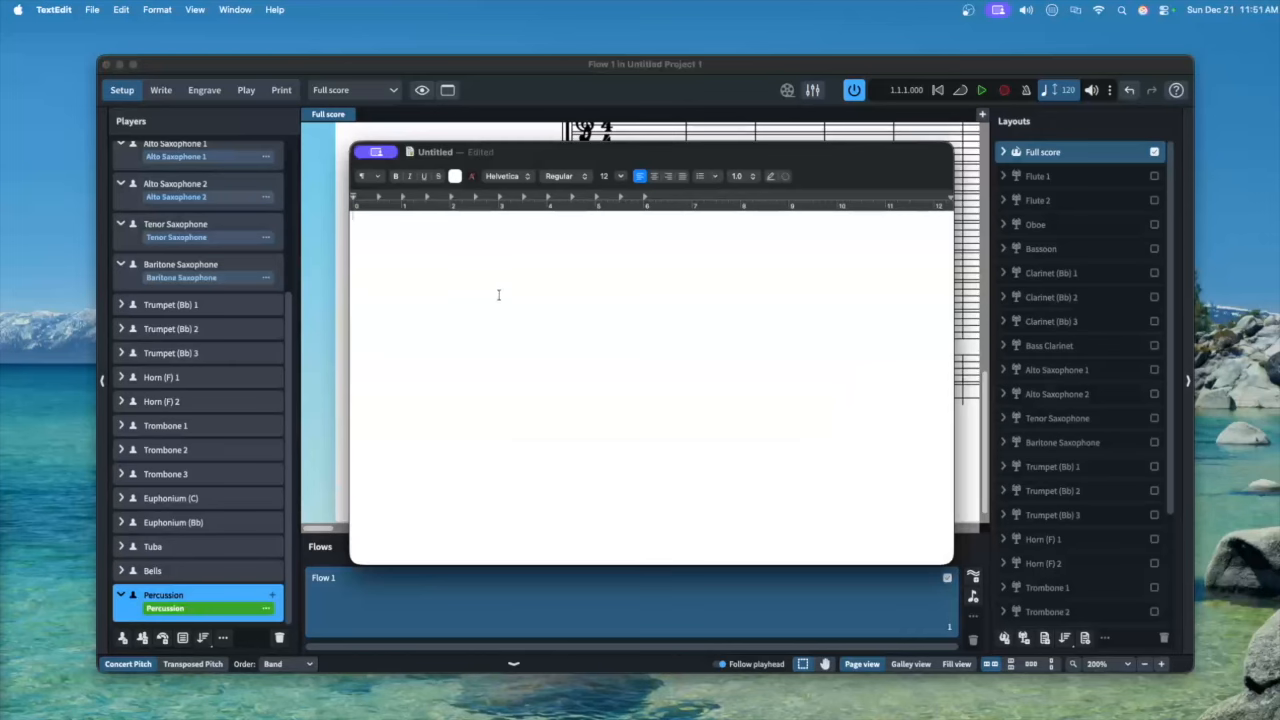
{"action": "type", "text": "Percussion 1"}
{"action": "key", "text": "Return"}
{"action": "type", "text": "Snare Drum,"}
{"action": "key", "text": "Return"}
{"action": "type", "text": "Bass Drum"}
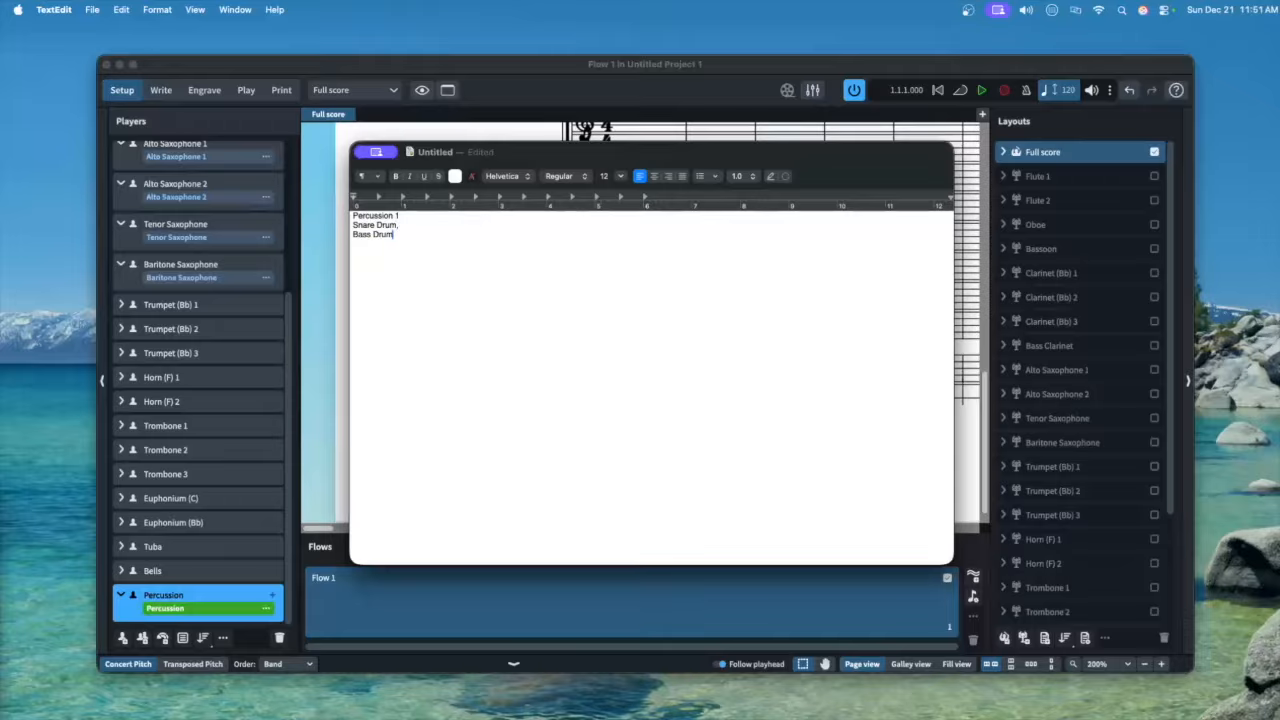
{"action": "key", "text": "super+a"}
{"action": "key", "text": "super+c"}
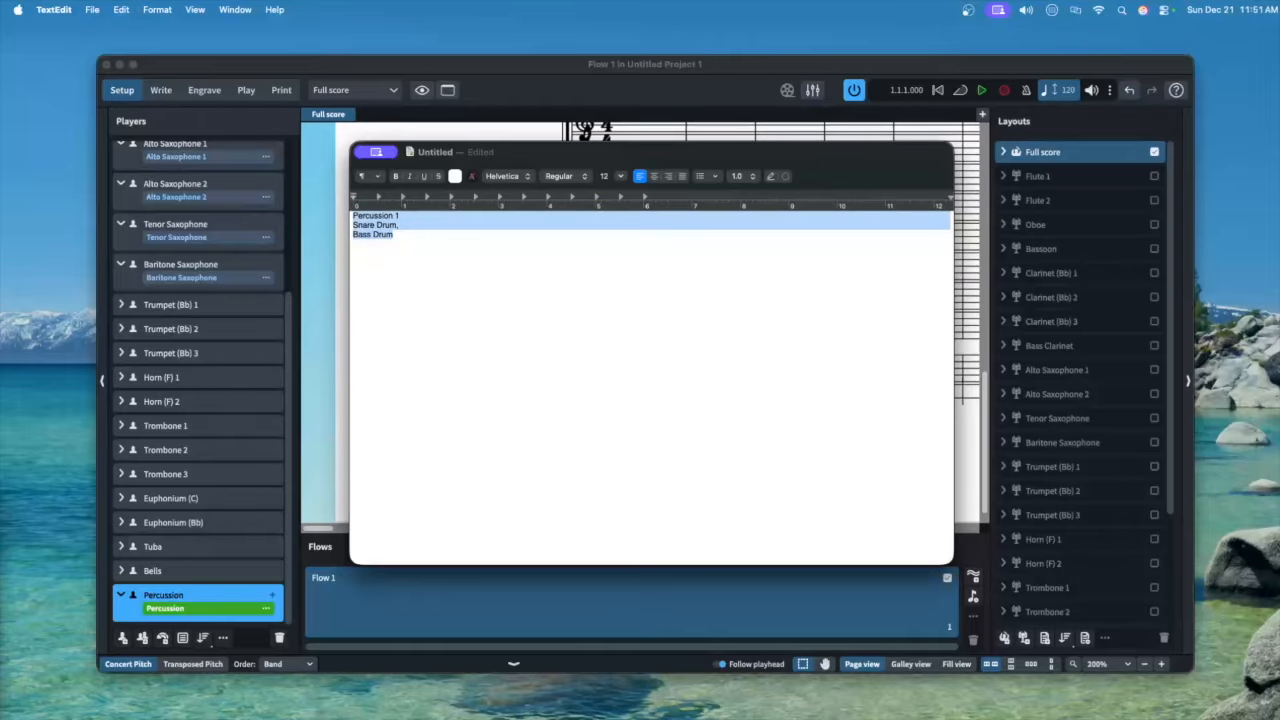
{"action": "key", "text": "super+Tab"}
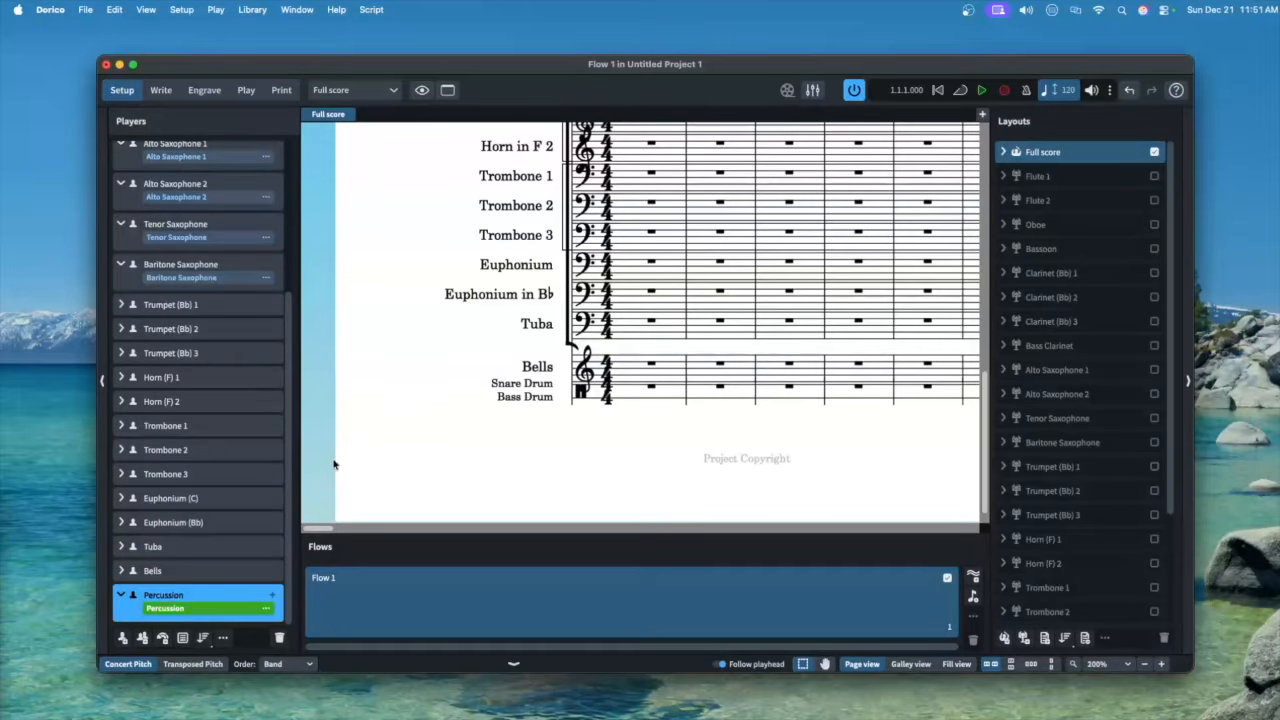
Paste 'Percussion 1 Snare Drum, Bass Drum' as the Percussion player's name and make its short name 'Perc. 1'
{"action": "right_click", "coordinate": [175, 595]}
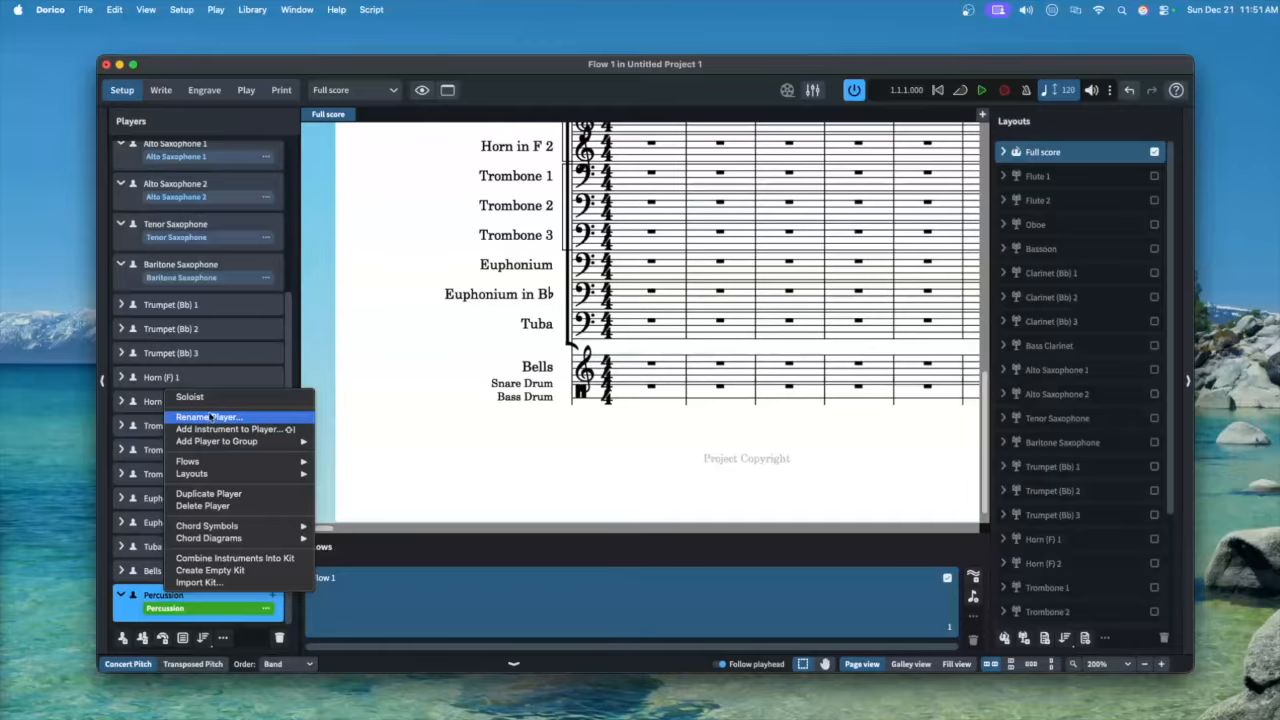
{"action": "left_click", "coordinate": [212, 420]}
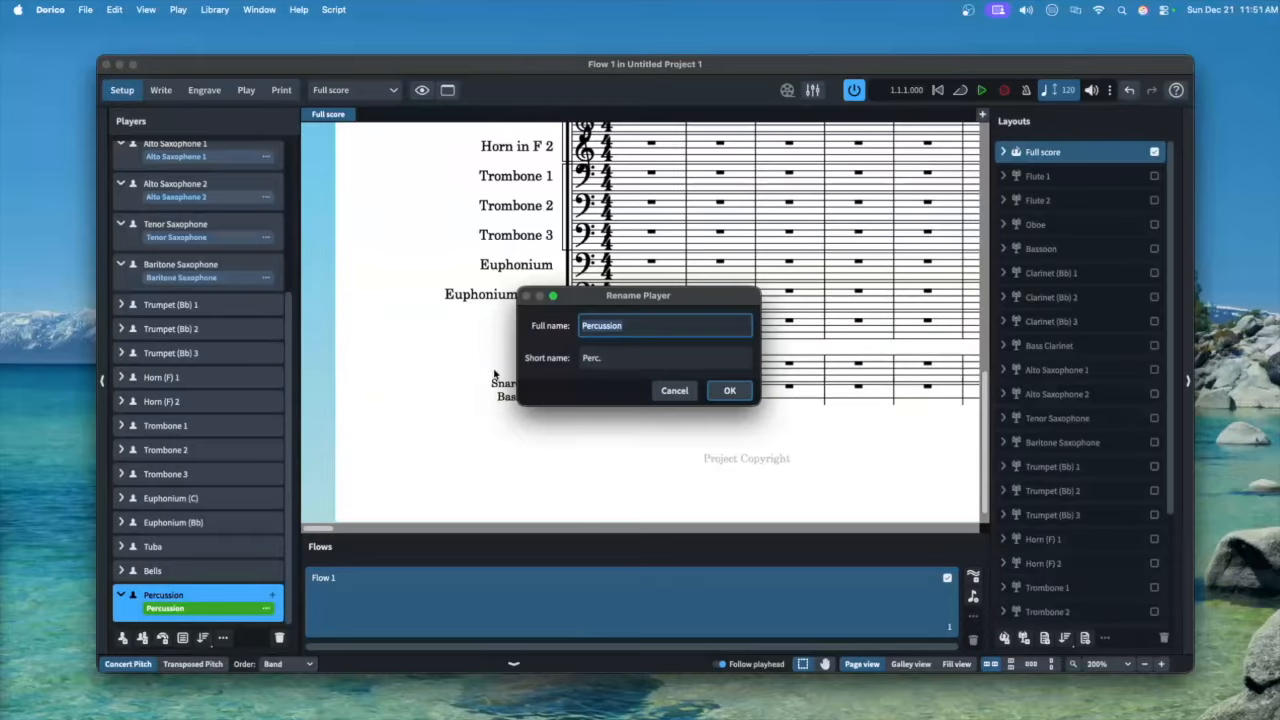
{"action": "key", "text": "super+v"}
{"action": "key", "text": "Tab"}
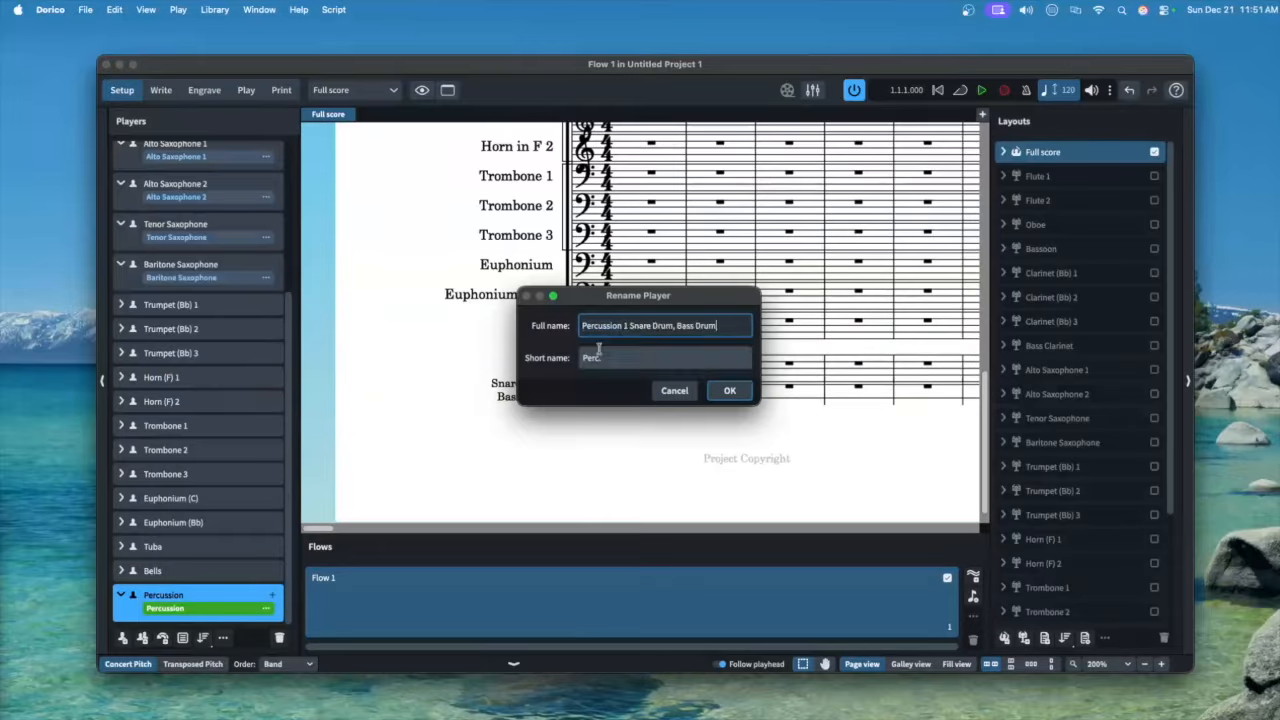
{"action": "left_click", "coordinate": [658, 332]}
{"action": "left_click", "coordinate": [687, 357]}
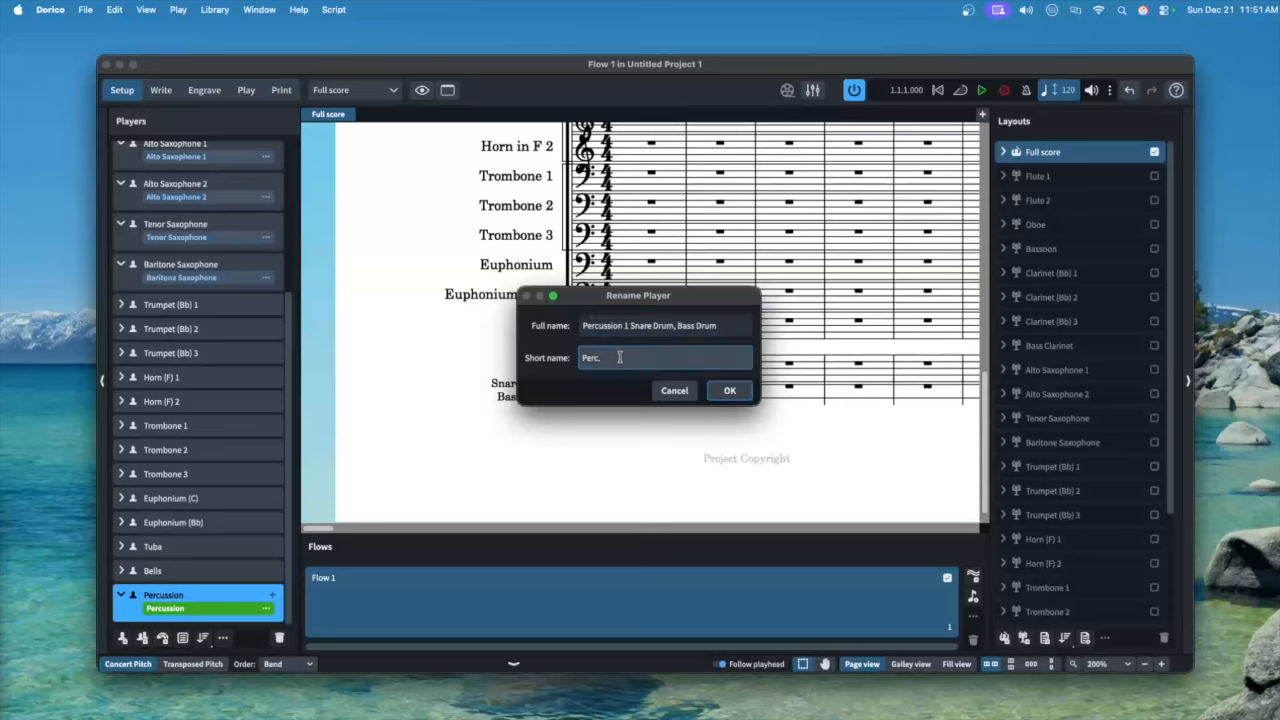
{"action": "type", "text": "1"}
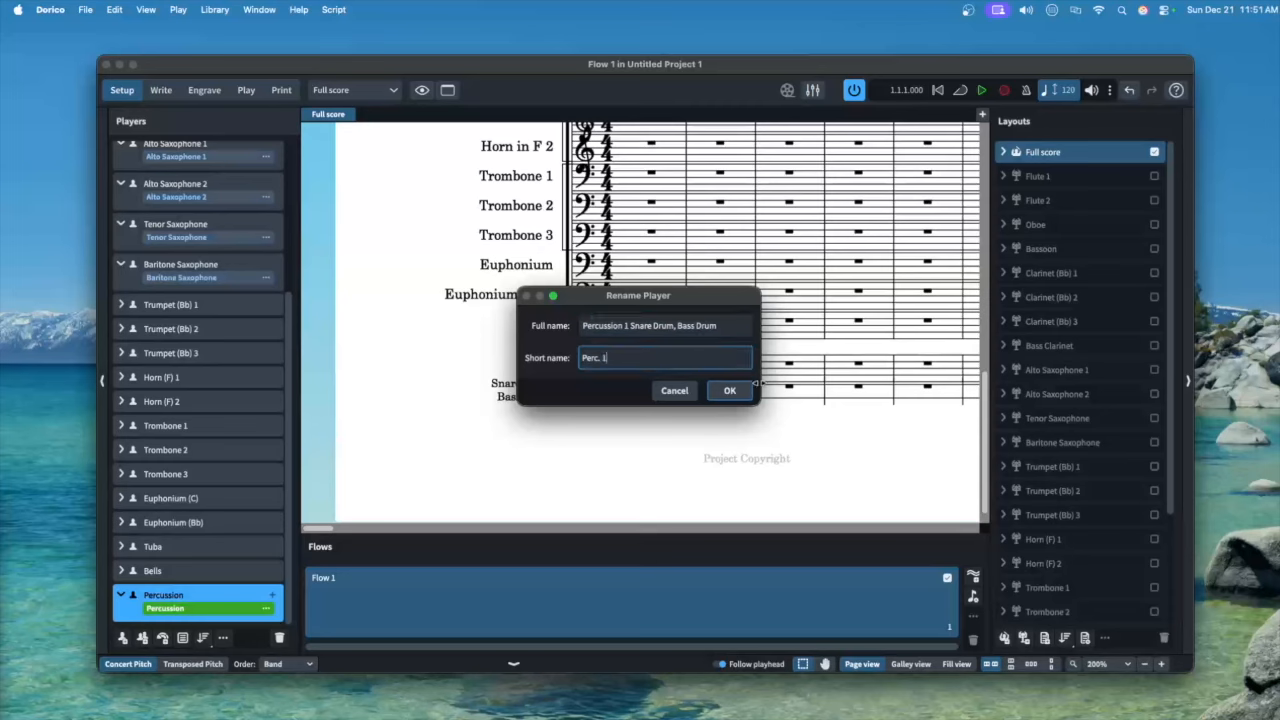
{"action": "left_click", "coordinate": [730, 390]}
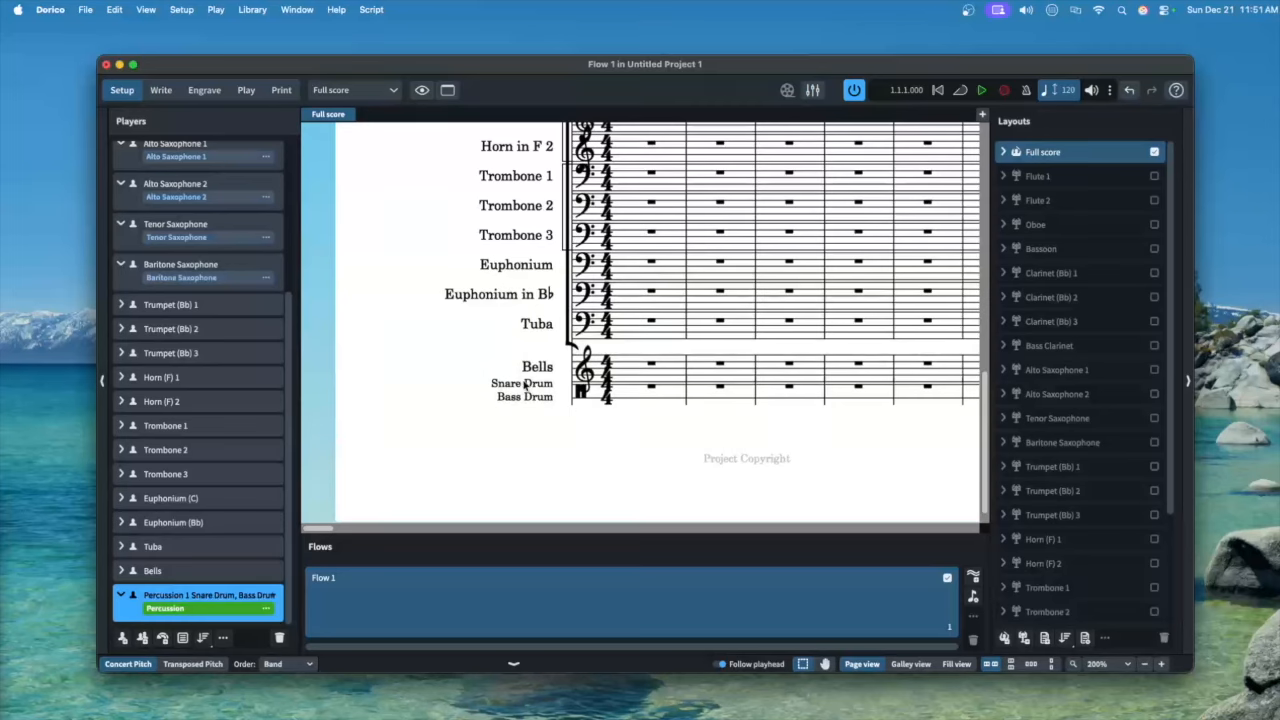
Add a new empty player and give it Crash Cymbal (High) by searching 'cra'
{"action": "left_click", "coordinate": [122, 638]}
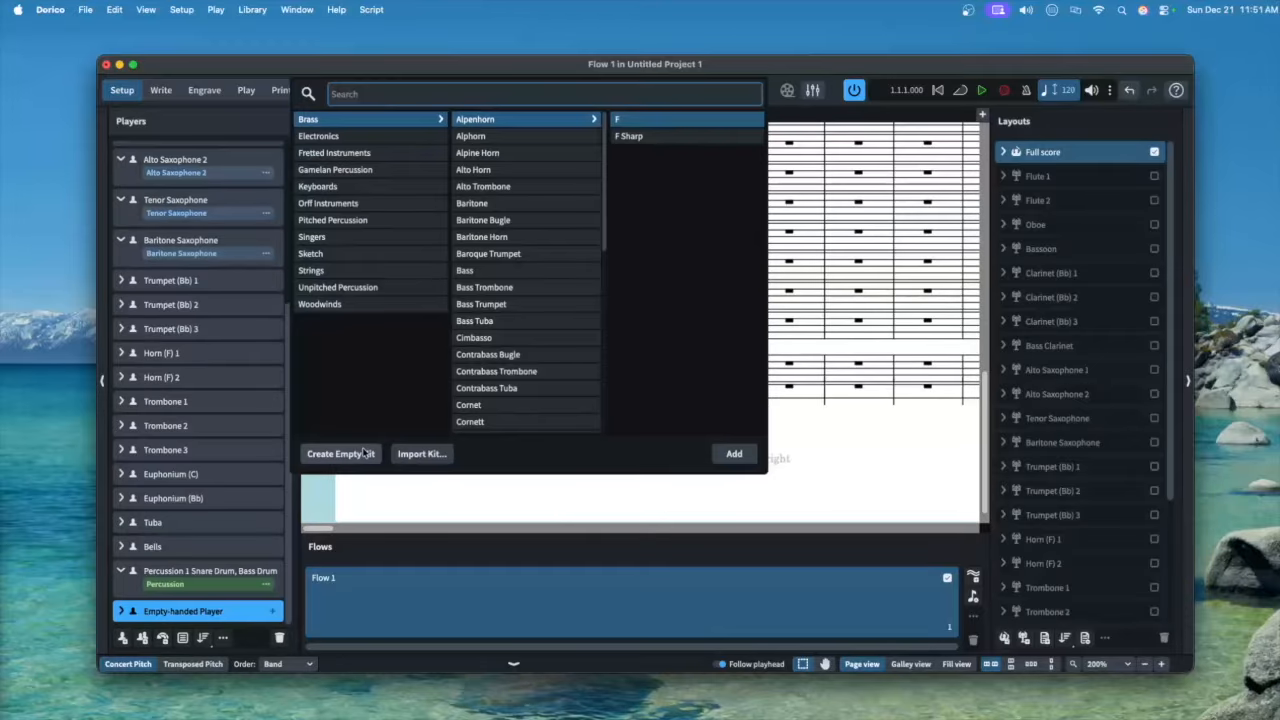
{"action": "type", "text": "cra"}
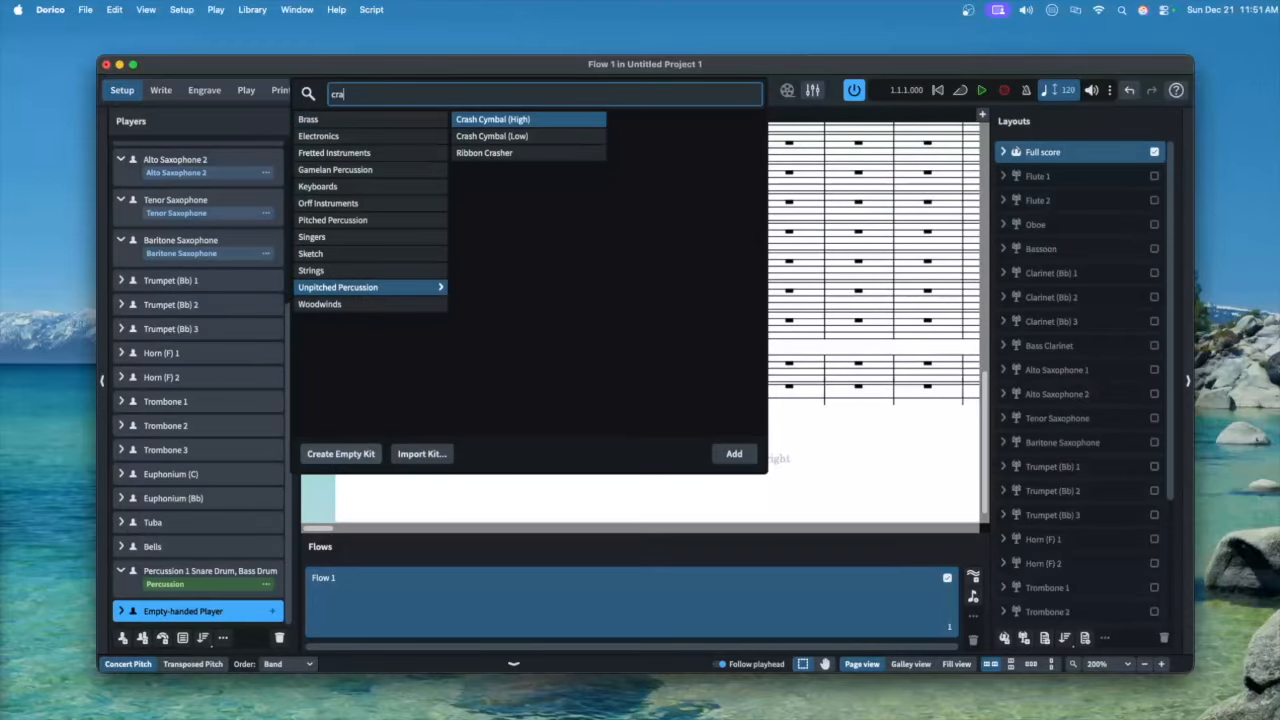
{"action": "key", "text": "Return"}
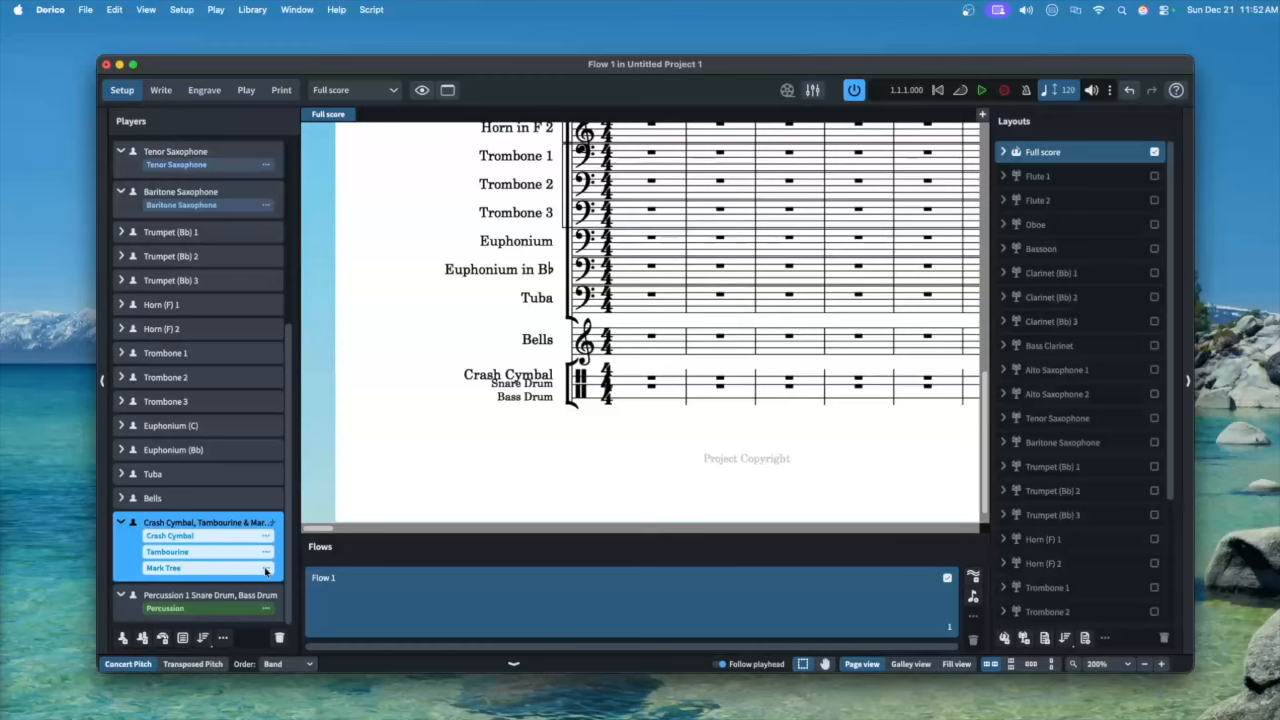
Rename the Mark Tree instrument's full name to 'Wind Chimes'
{"action": "left_click", "coordinate": [266, 568]}
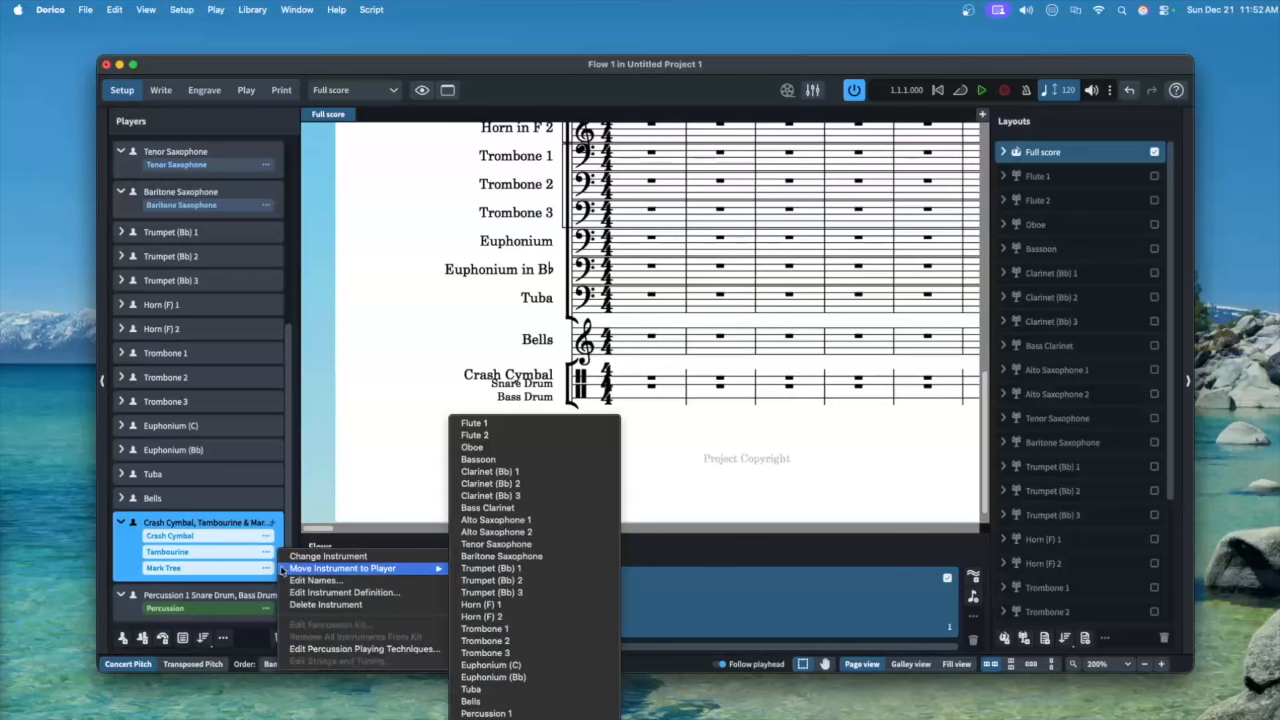
{"action": "left_click", "coordinate": [315, 580]}
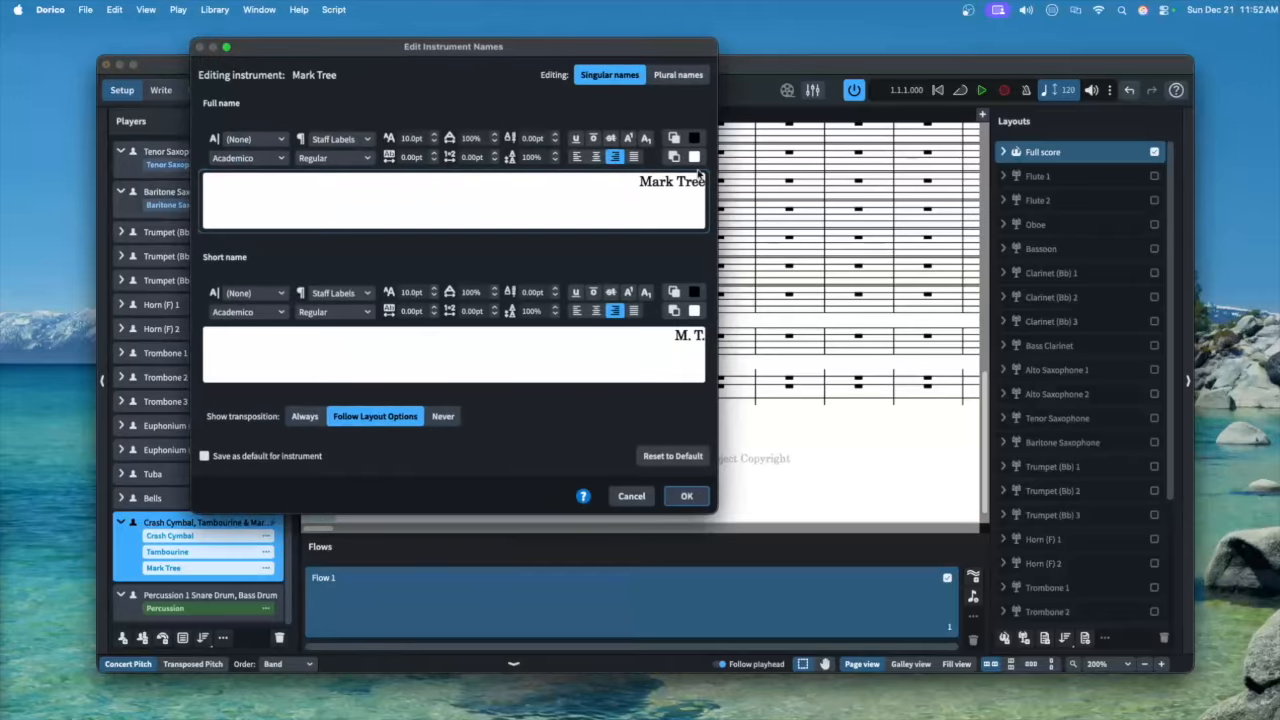
{"action": "left_click_drag", "start_coordinate": [629, 182], "coordinate": [722, 190]}
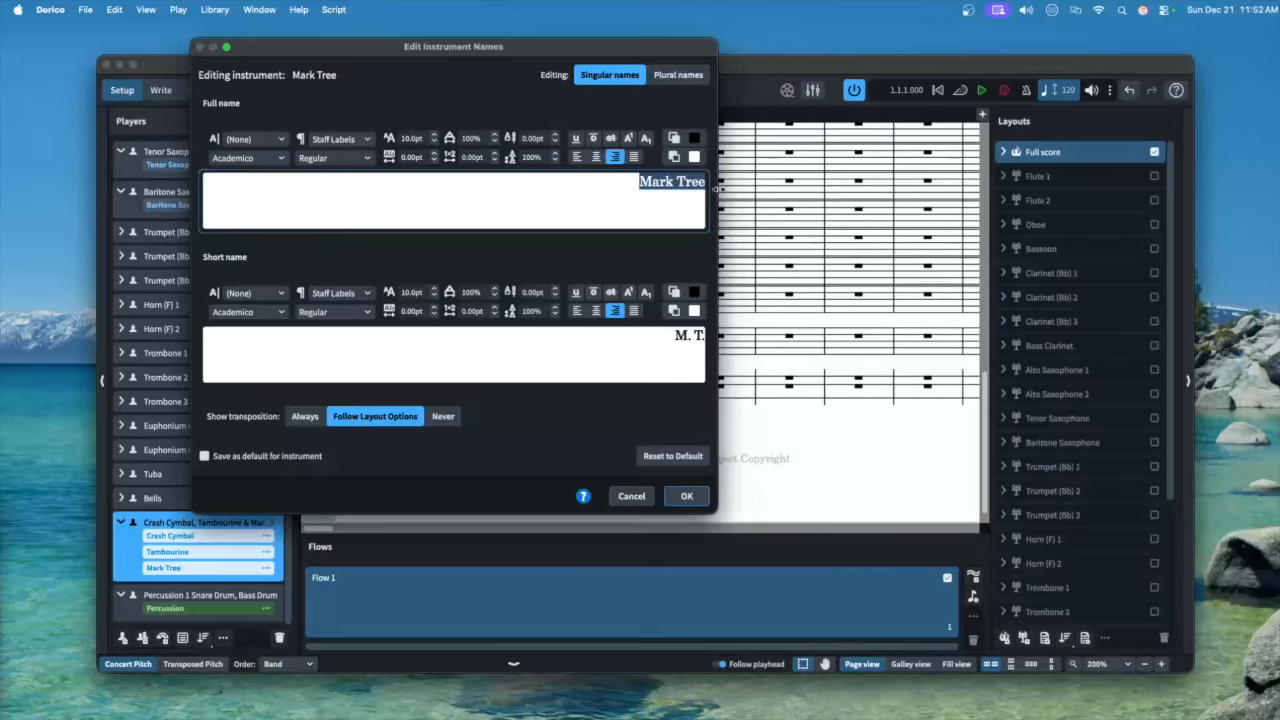
{"action": "type", "text": "Wind Chimes"}
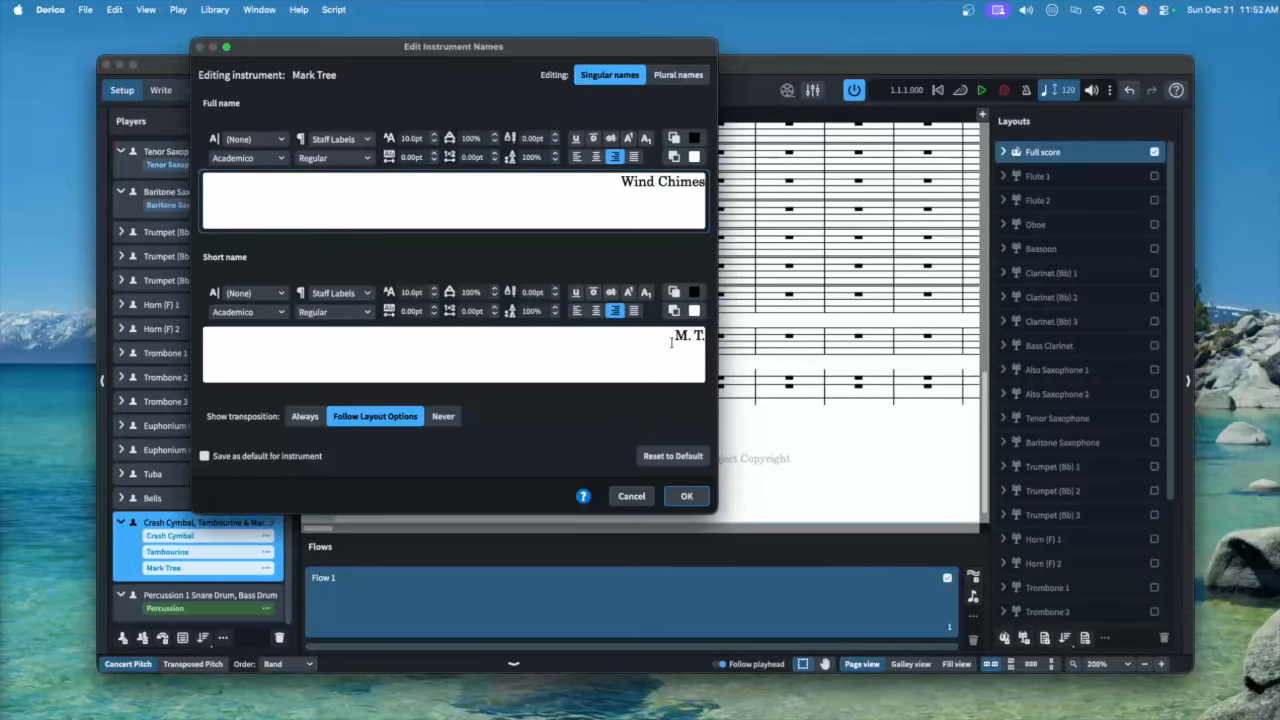
{"action": "left_click", "coordinate": [687, 496]}
In the TextEdit note, type 'Percussion 2' and 'Crash Cymbals,' on separate lines
{"action": "key", "text": "super+Tab"}
{"action": "type", "text": "Percussion 2"}
{"action": "key", "text": "Return"}
{"action": "type", "text": "Crash Cymbals,"}
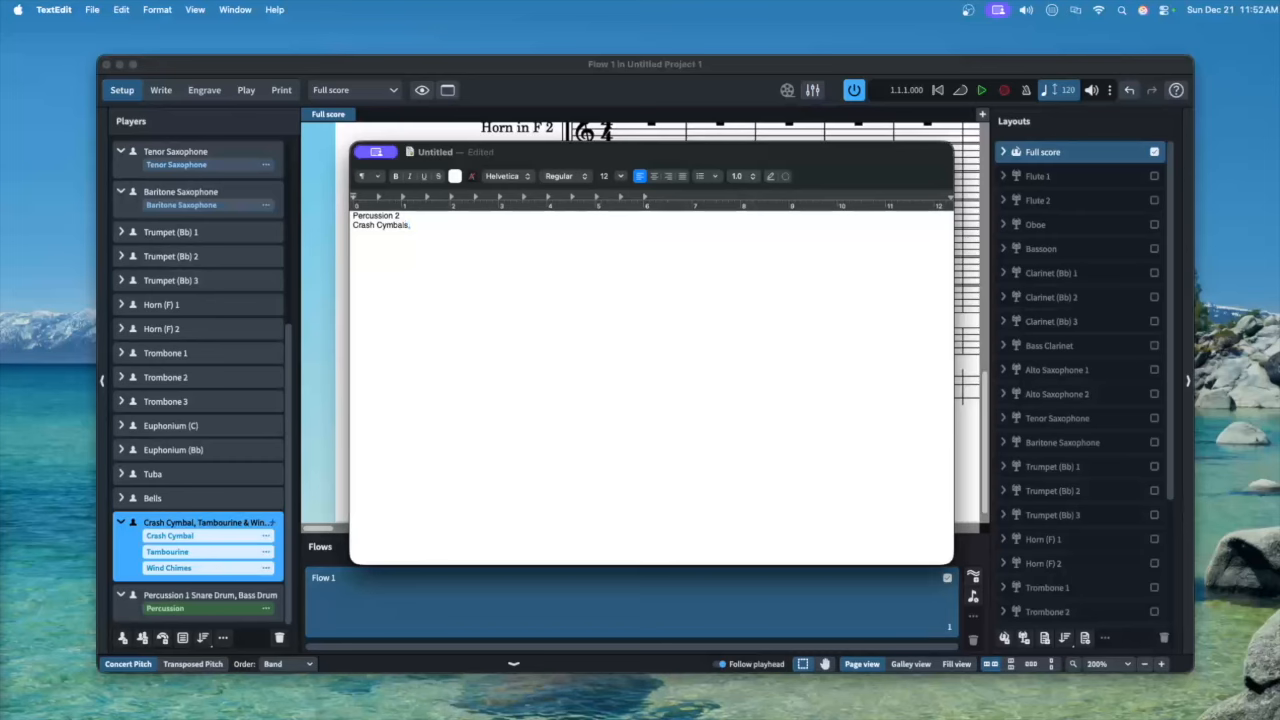
Add Tambourine and Wind Chimes lines to the draft, then paste it as the Percussion 2 player name
{"action": "key", "text": "Return"}
{"action": "type", "text": "Tambourine,"}
{"action": "key", "text": "Return"}
{"action": "type", "text": "Wind Chimes"}
{"action": "key", "text": "super+a"}
{"action": "key", "text": "super+c"}
{"action": "key", "text": "super+Tab"}
{"action": "key", "text": "super+v"}
{"action": "double_click", "coordinate": [179, 571]}
Change the draft to 'Percussion 3 Suspended Cymbal' and paste it as the new player's name
{"action": "key", "text": "super+Tab"}
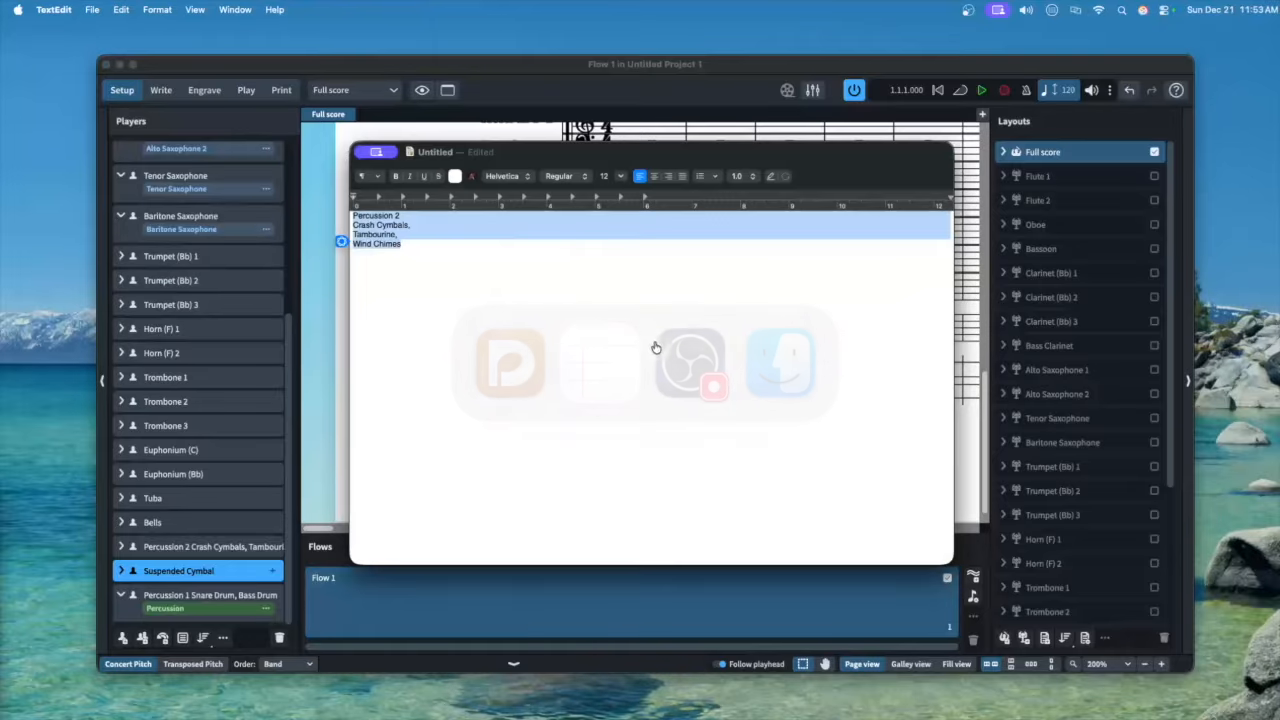
{"action": "left_click", "coordinate": [404, 216]}
{"action": "key", "text": "BackSpace"}
{"action": "type", "text": "3"}
{"action": "left_click_drag", "start_coordinate": [402, 243], "coordinate": [353, 224]}
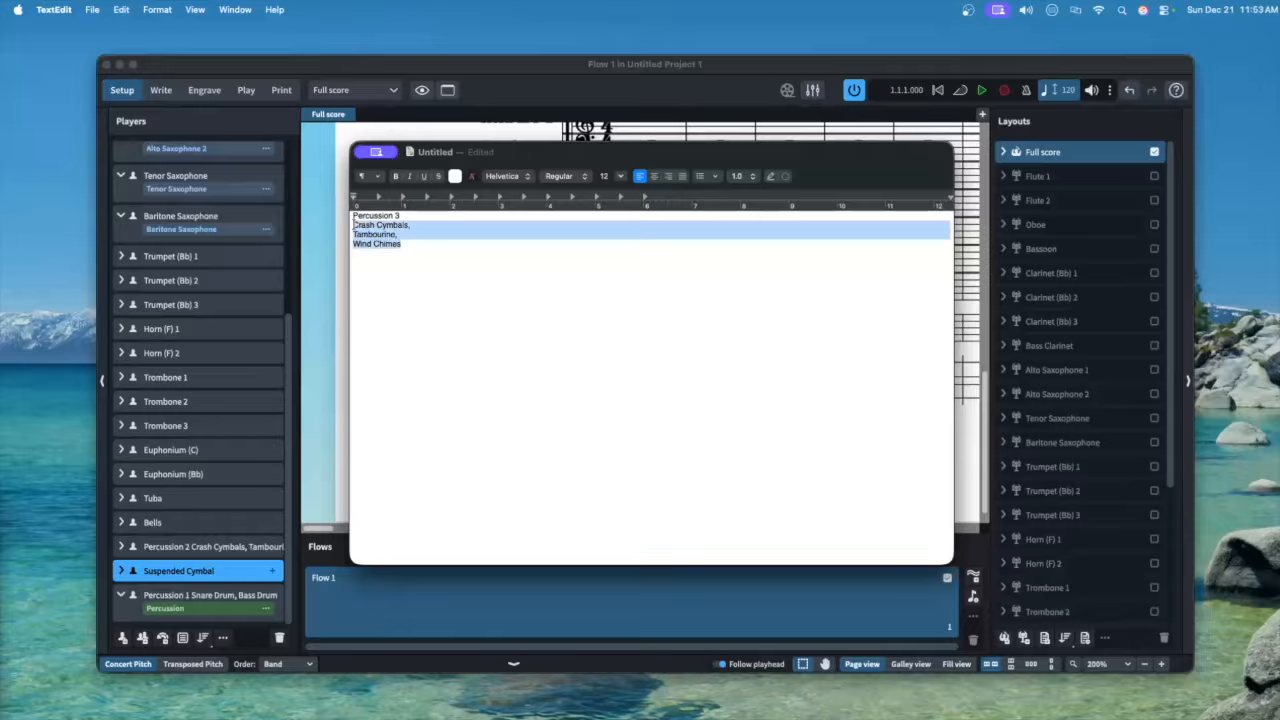
{"action": "type", "text": "Suspended C"}
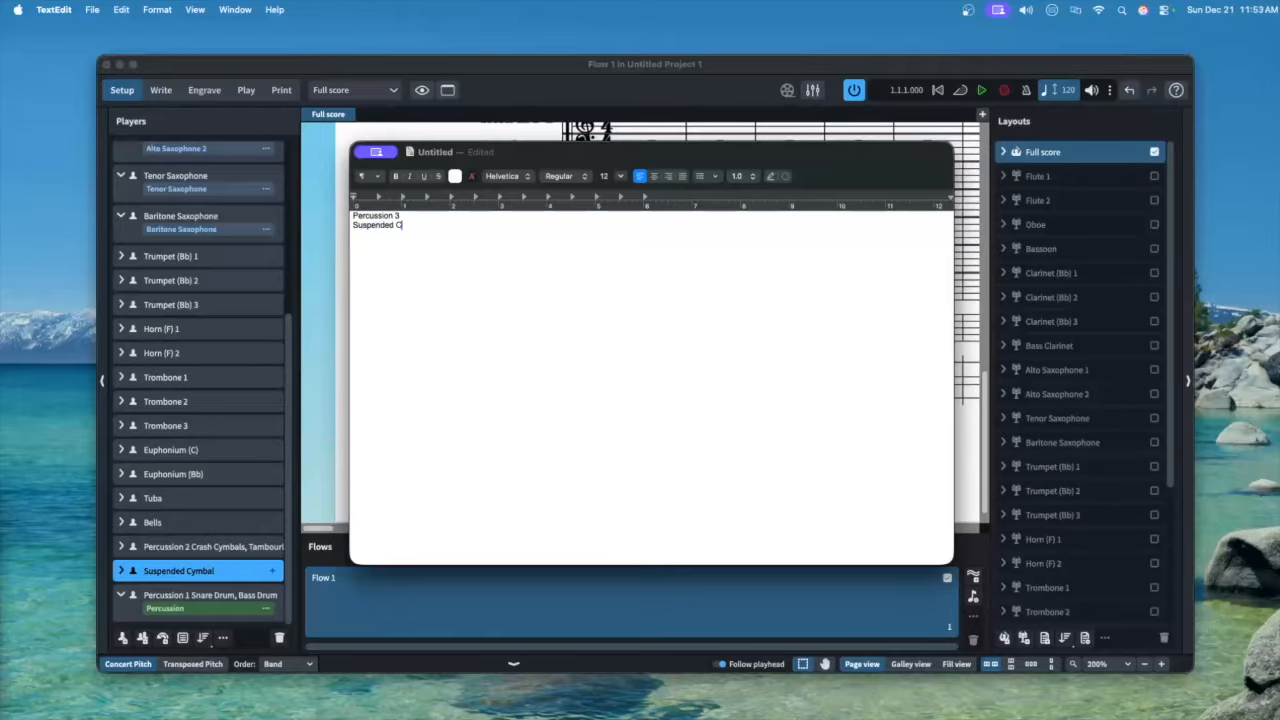
{"action": "type", "text": "ymbal"}
{"action": "key", "text": "super+a"}
{"action": "key", "text": "super+c"}
{"action": "double_click", "coordinate": [179, 571]}
{"action": "key", "text": "super+v"}
{"action": "key", "text": "Return"}
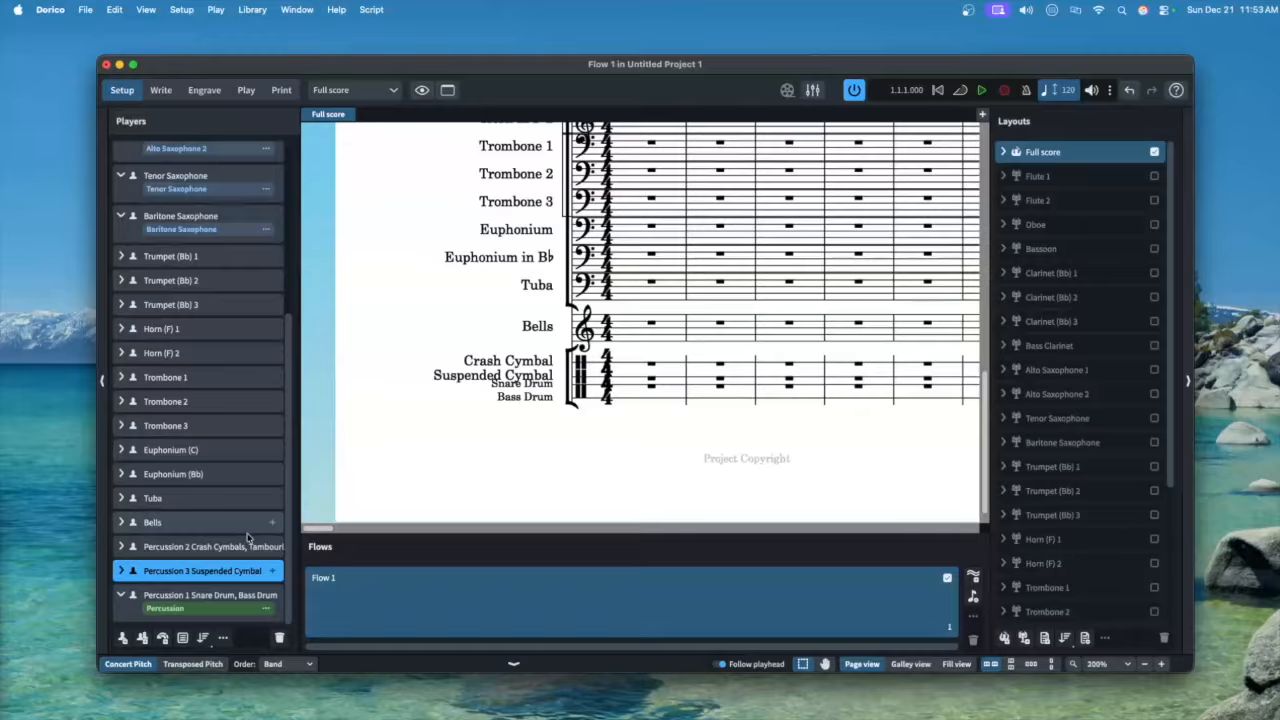
Combine Percussion 2's instruments into a kit and move Crash Cymbal (High) up to position 5
{"action": "left_click", "coordinate": [163, 548]}
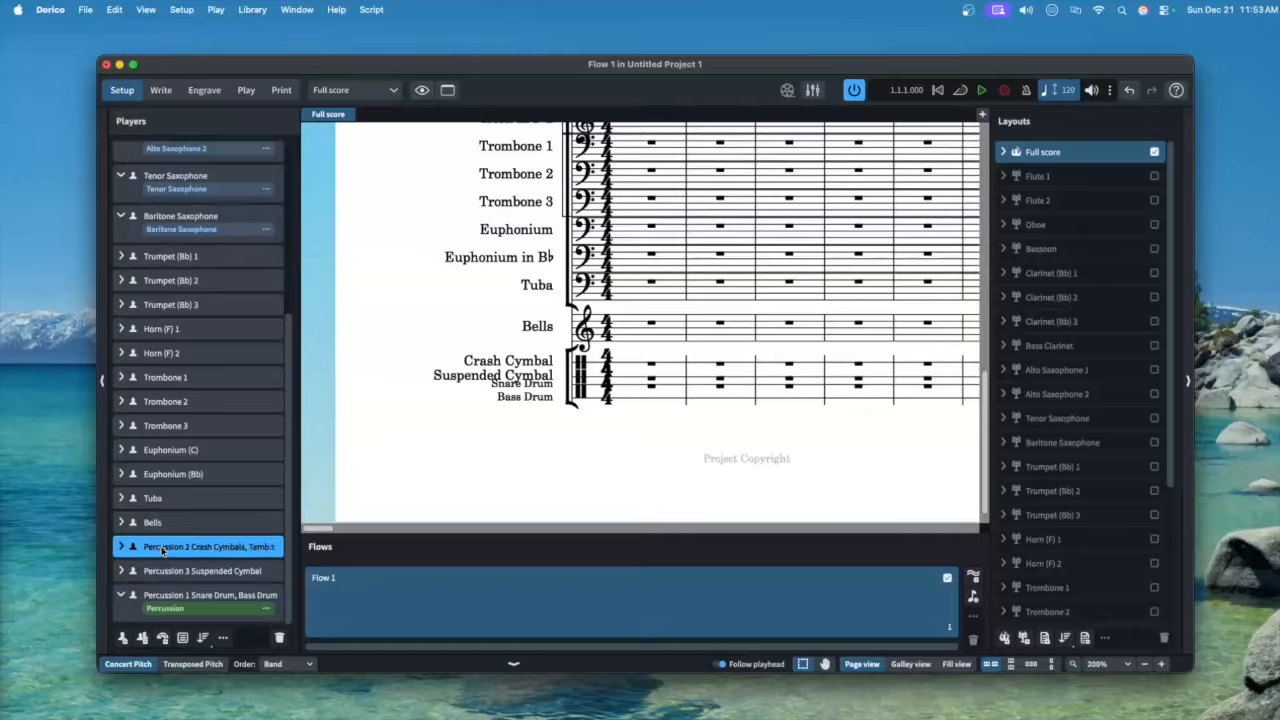
{"action": "right_click", "coordinate": [163, 548]}
{"action": "left_click", "coordinate": [232, 511]}
{"action": "left_click_drag", "start_coordinate": [603, 305], "coordinate": [608, 232]}
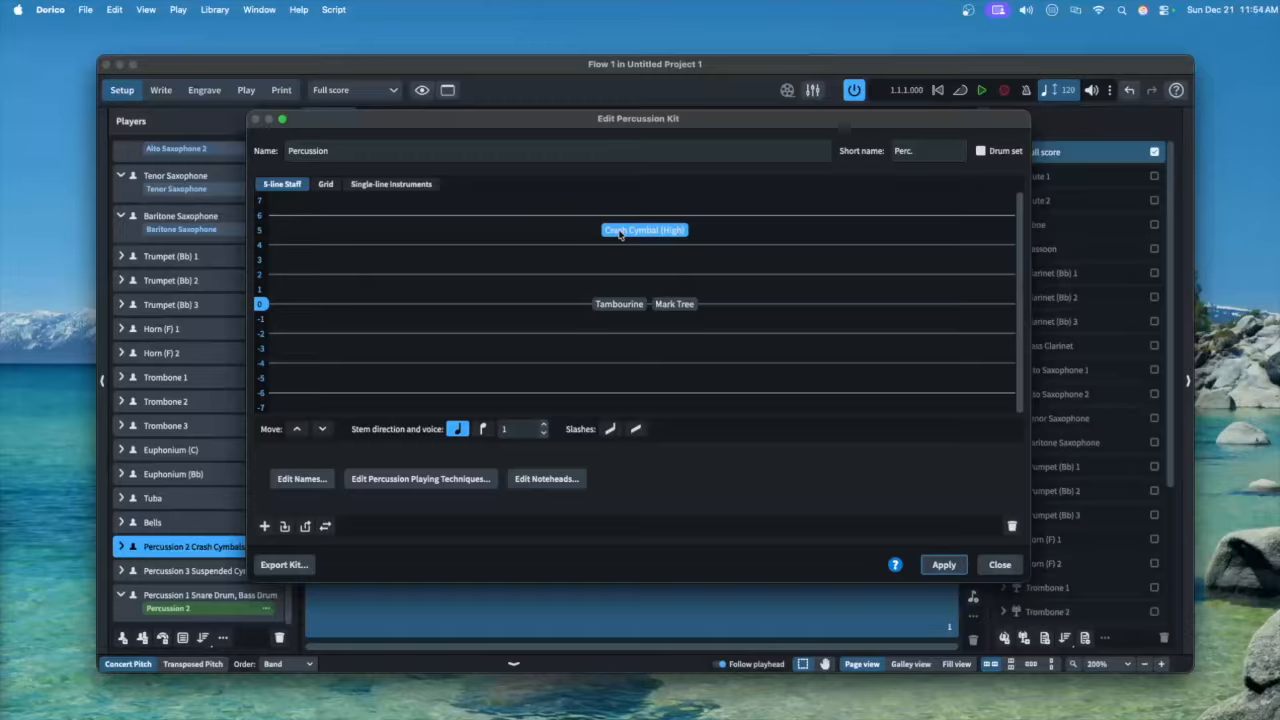
Override the crash cymbal's natural technique to use X noteheads
{"action": "left_click", "coordinate": [547, 479]}
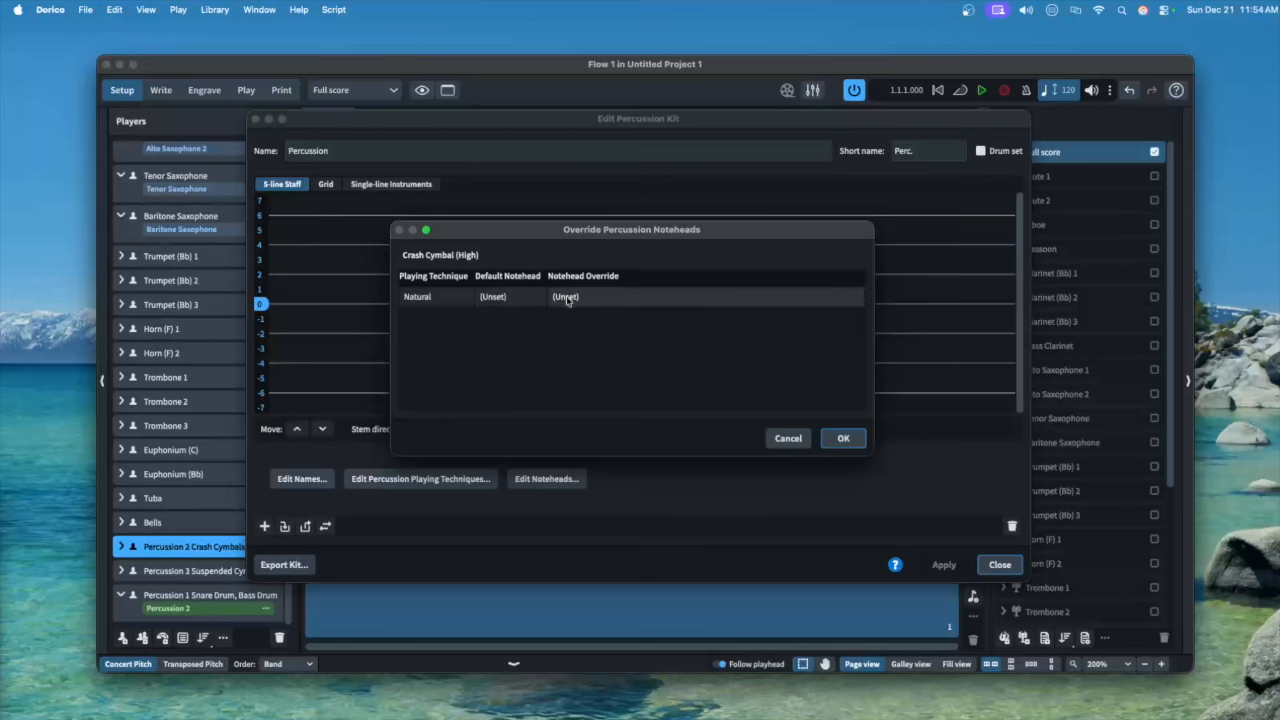
{"action": "left_click", "coordinate": [560, 297]}
{"action": "left_click", "coordinate": [578, 256]}
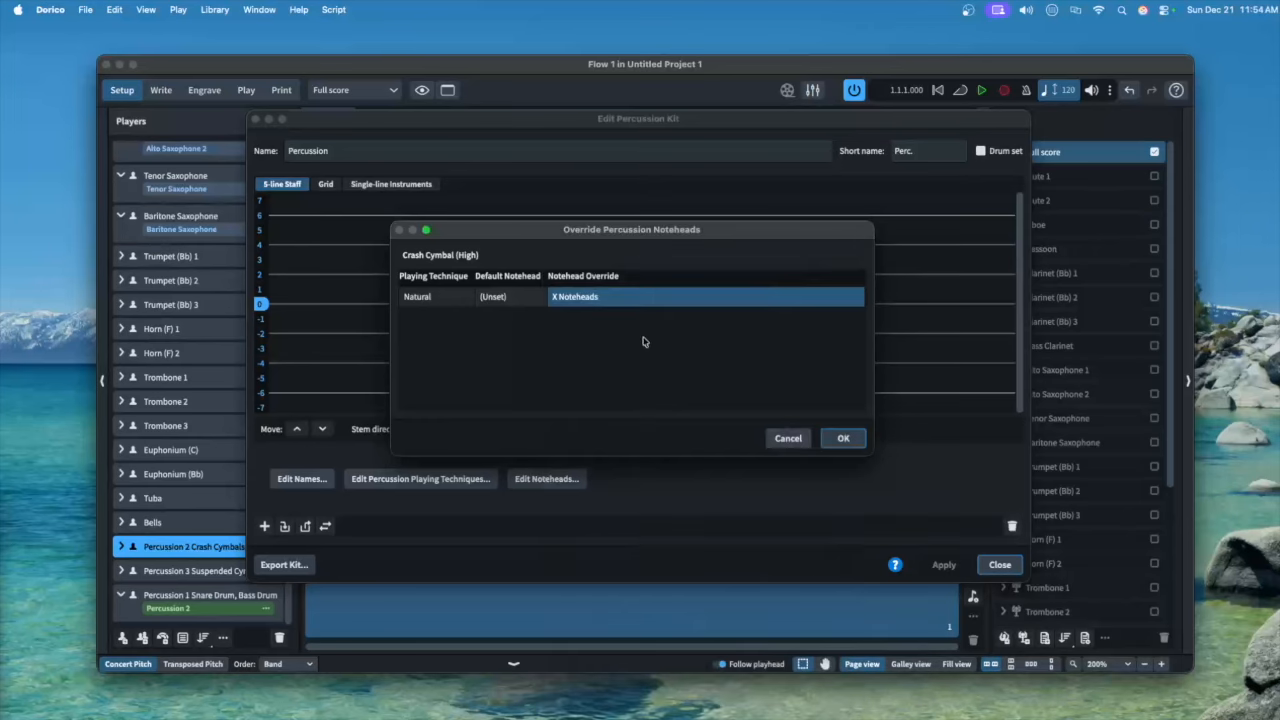
{"action": "left_click", "coordinate": [843, 439]}
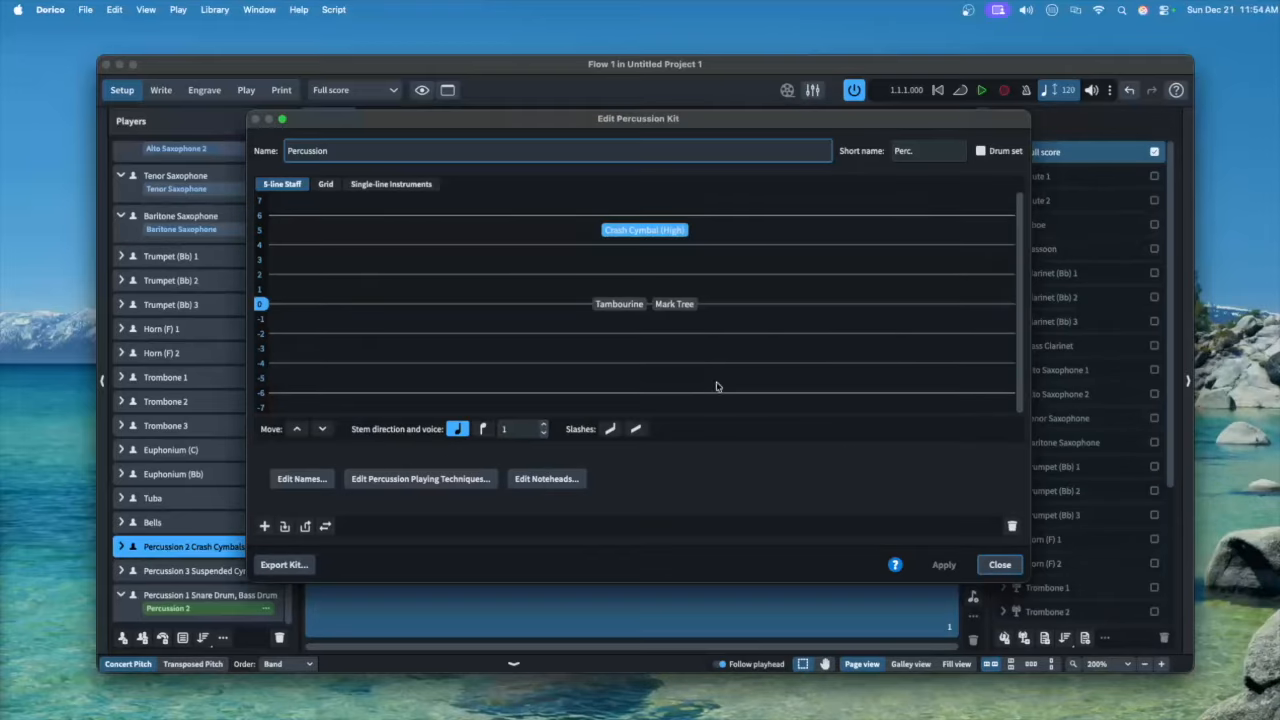
Move Mark Tree up one staff position in the kit and close the kit editor
{"action": "left_click_drag", "start_coordinate": [668, 306], "coordinate": [648, 292]}
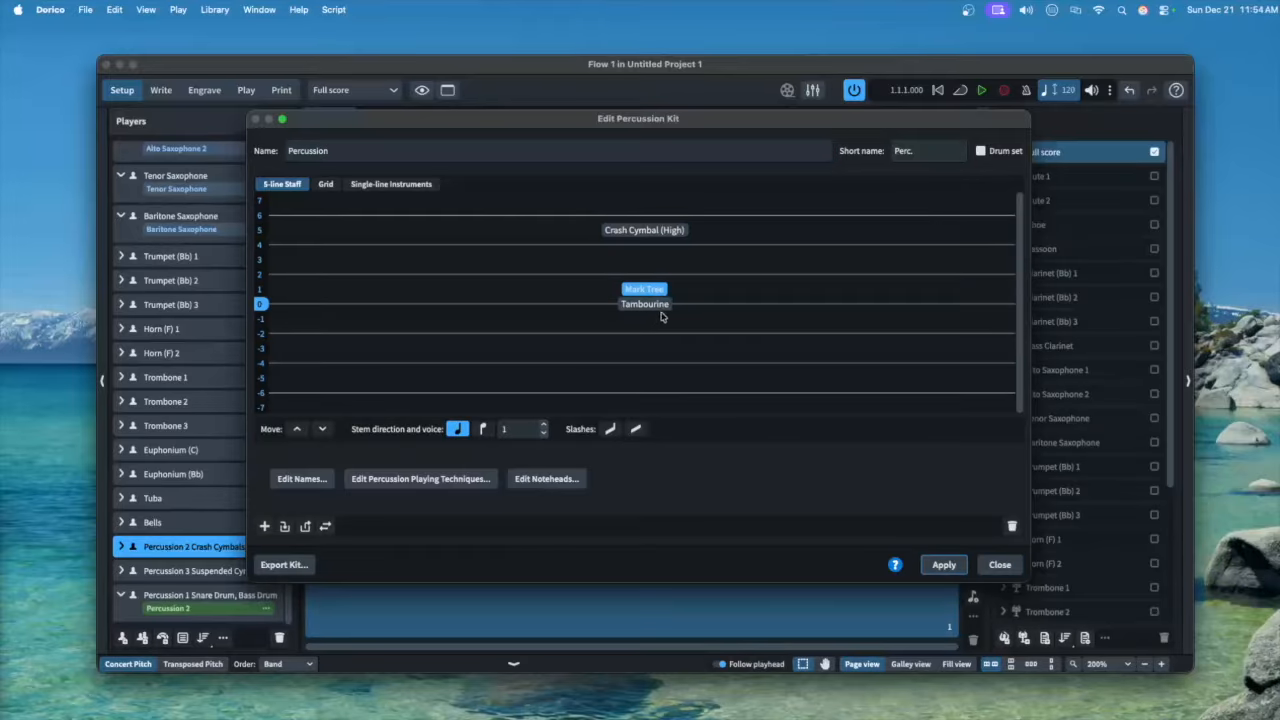
{"action": "left_click", "coordinate": [556, 482]}
{"action": "left_click", "coordinate": [570, 297]}
{"action": "left_click", "coordinate": [200, 498]}
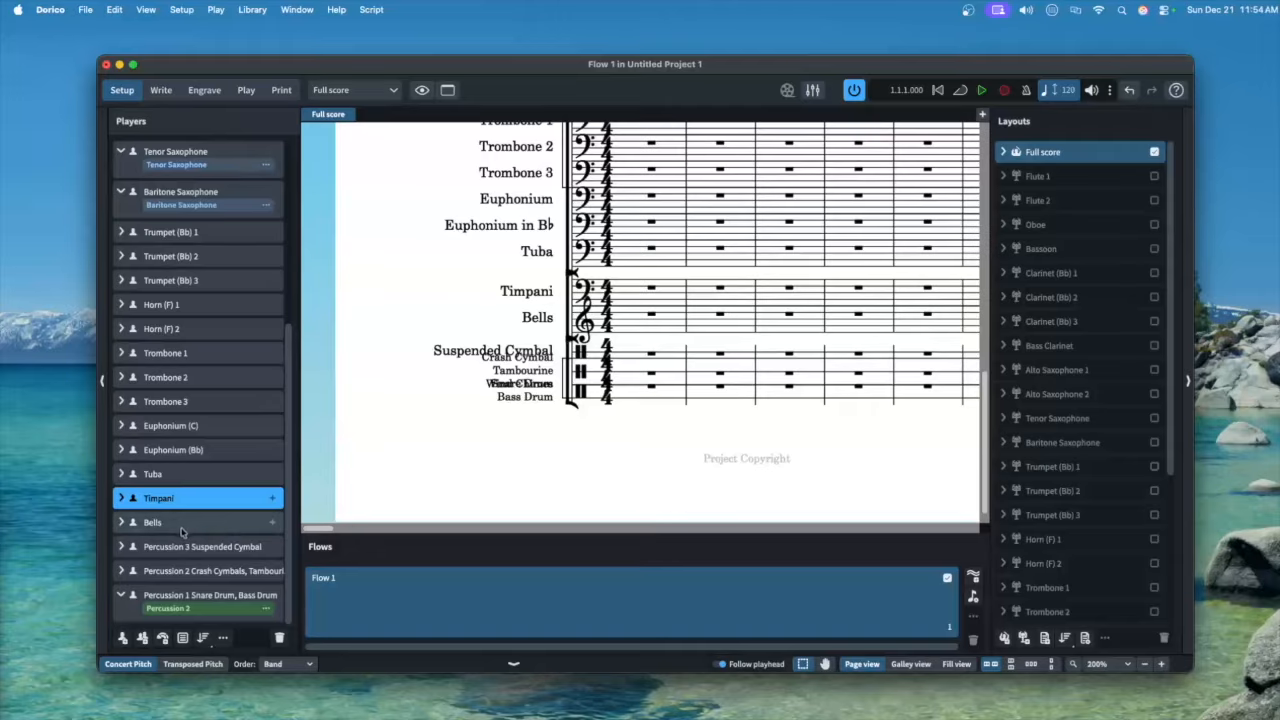
Drag Bells above Percussion 1, 2, 3 and move Timpani to the bottom of the player list
{"action": "left_click_drag", "start_coordinate": [182, 530], "coordinate": [182, 487]}
{"action": "left_click_drag", "start_coordinate": [182, 522], "coordinate": [182, 616]}
{"action": "left_click_drag", "start_coordinate": [200, 571], "coordinate": [200, 511]}
{"action": "left_click_drag", "start_coordinate": [200, 587], "coordinate": [200, 552]}
{"action": "scroll", "coordinate": [209, 391], "scroll_direction": "up", "scroll_amount": 10}
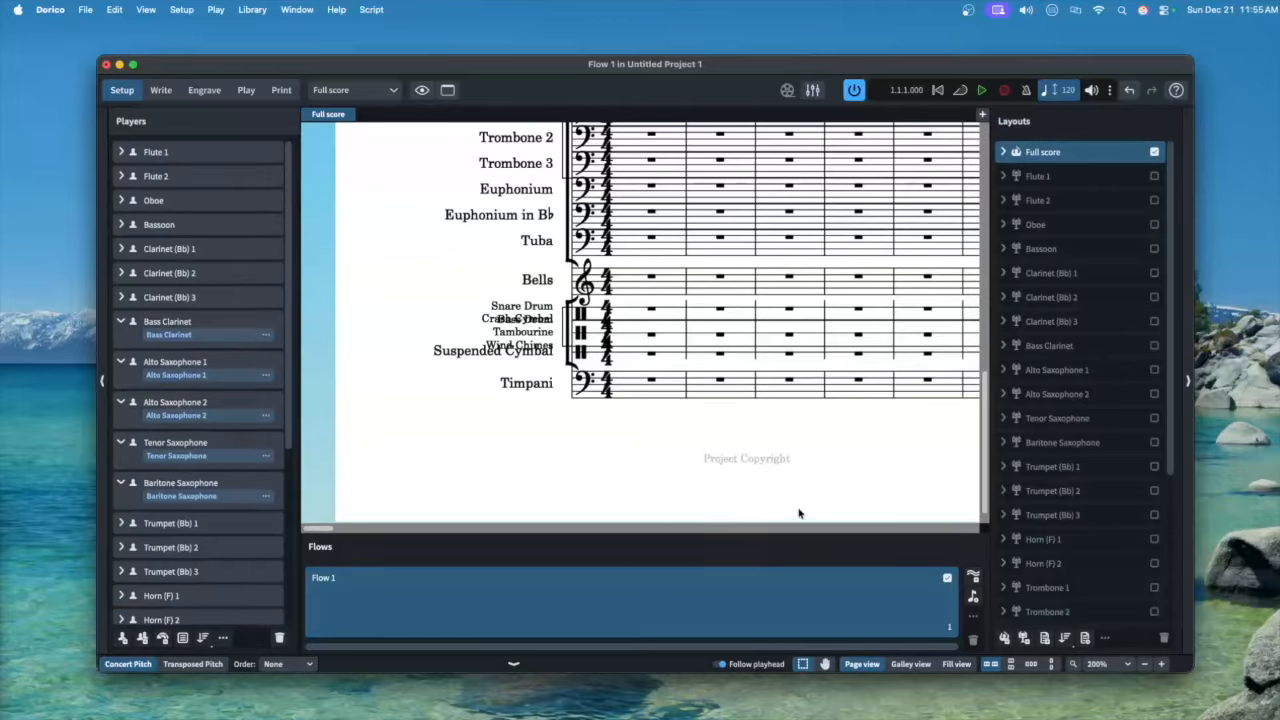
Maximize the window and rename the Full score layout to 'Conductor Score'
{"action": "double_click", "coordinate": [730, 64]}
{"action": "double_click", "coordinate": [1138, 118]}
{"action": "type", "text": "Con"}
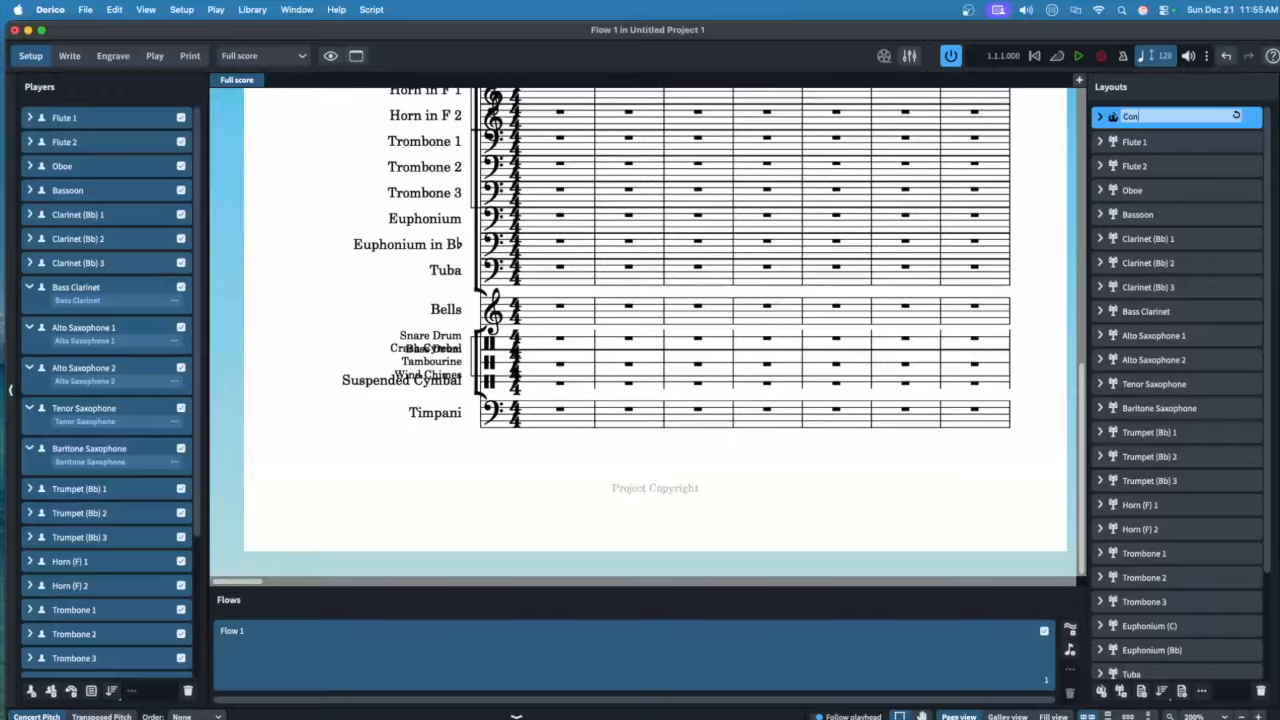
{"action": "type", "text": "ductor Score"}
{"action": "key", "text": "Return"}
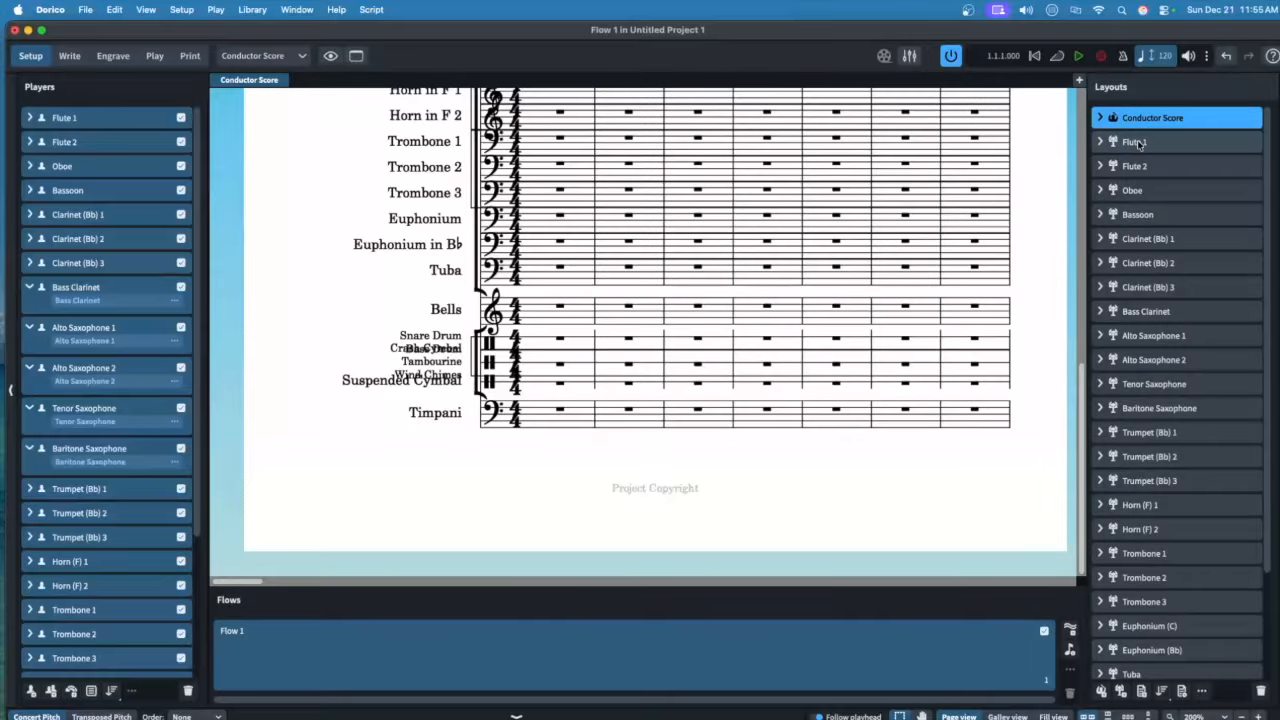
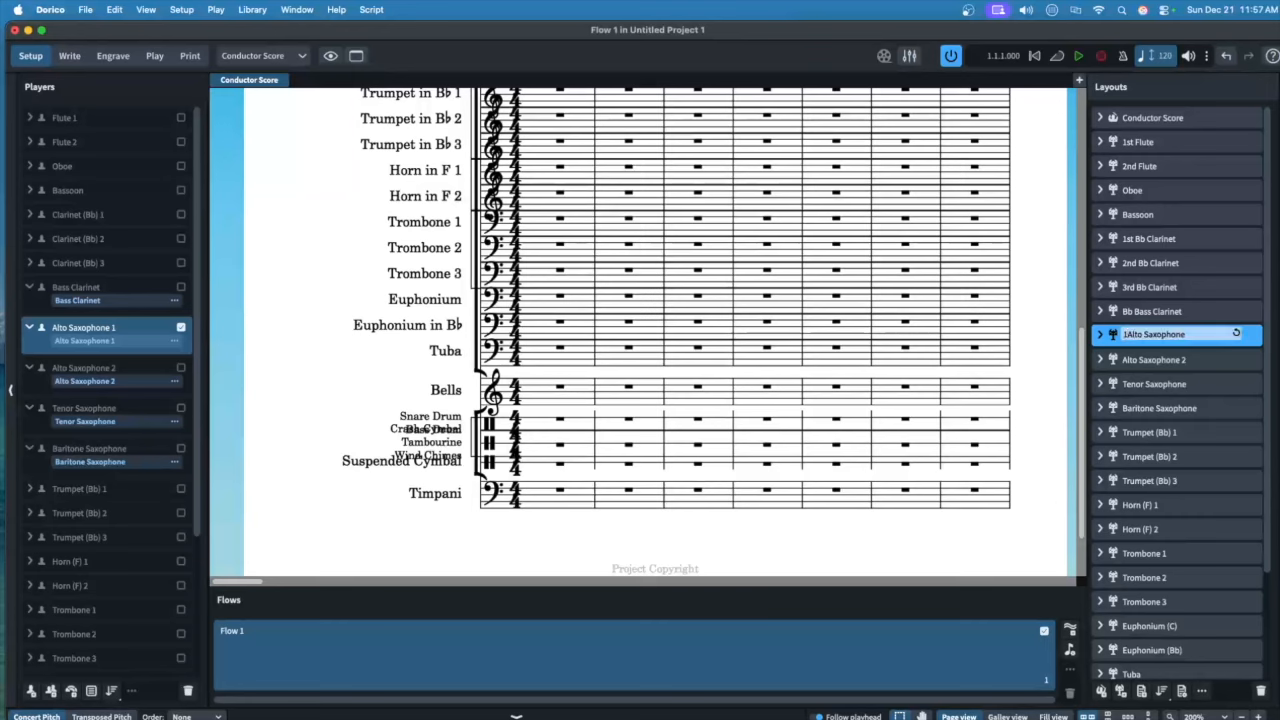
Confirm the 1st Eb Alto Saxophone layout name and start renaming Alto Saxophone 2 as '2nd Eb'
{"action": "key", "text": "Return"}
{"action": "double_click", "coordinate": [1153, 360]}
{"action": "key", "text": "BackSpace"}
{"action": "key", "text": "BackSpace"}
{"action": "left_click", "coordinate": [1124, 360]}
{"action": "type", "text": "2nd Eb"}
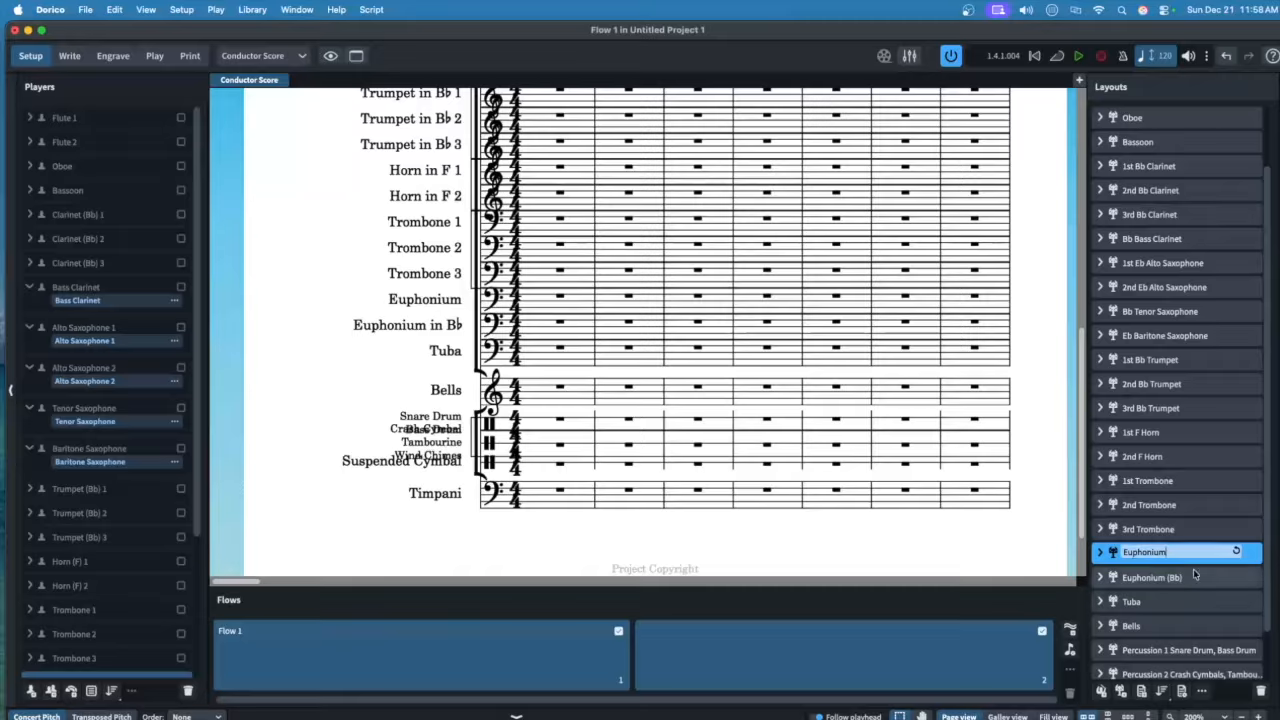
Rename the Euphonium (Bb) layout to 'Euphonium (T.C.)'
{"action": "double_click", "coordinate": [1236, 576]}
{"action": "type", "text": "E"}
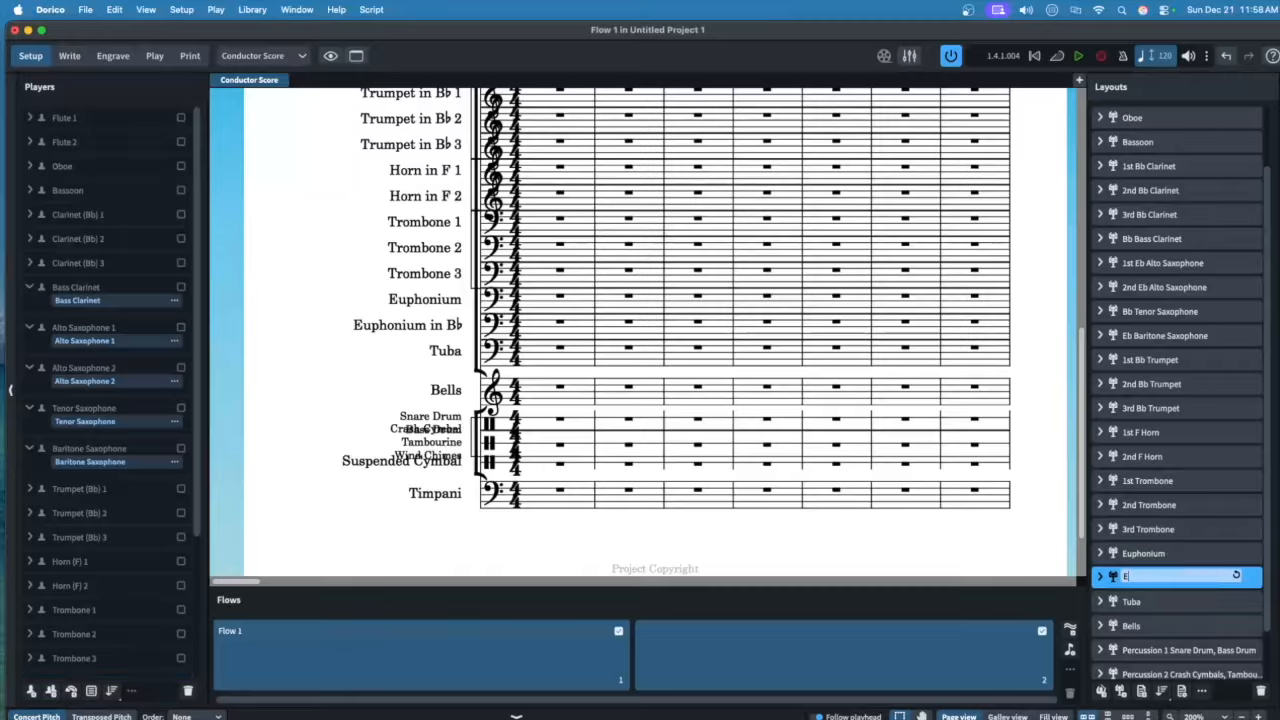
{"action": "type", "text": "uphonium (T.C.)"}
{"action": "key", "text": "Return"}
{"action": "scroll", "coordinate": [1186, 598], "scroll_direction": "down", "scroll_amount": 2}
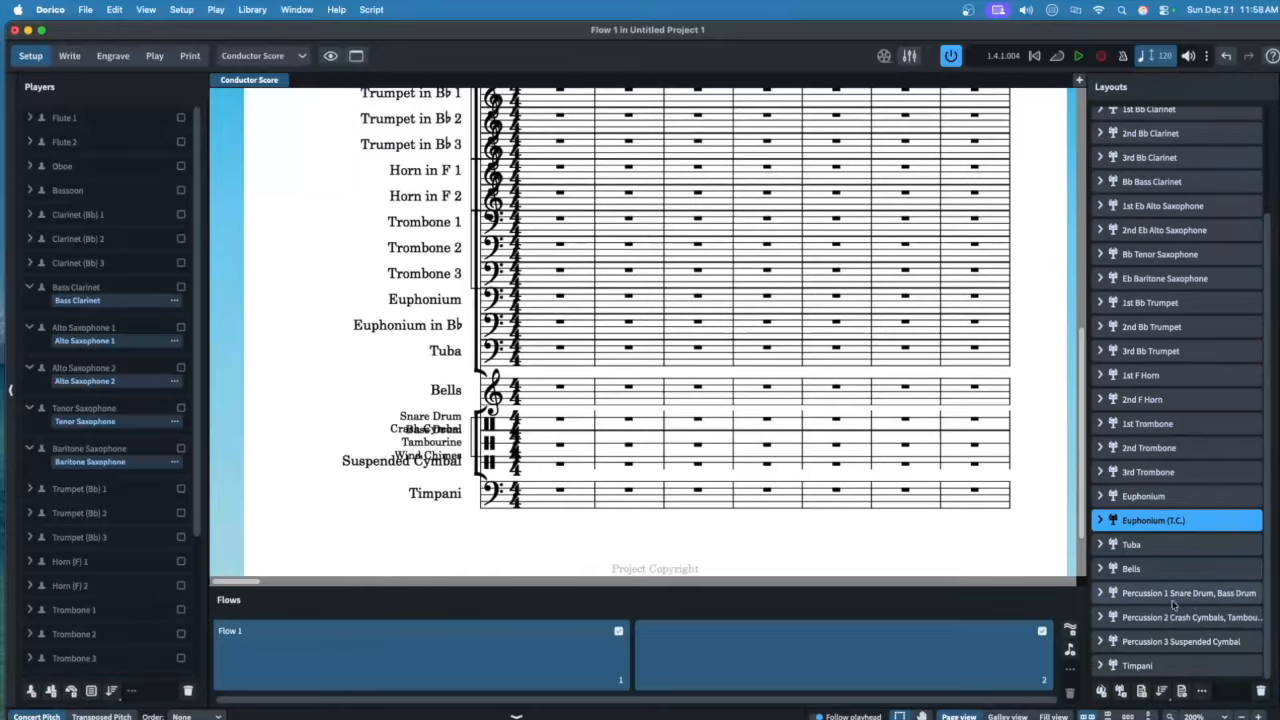
Draft the Percussion 1 layout name with 'Snare Drum, Bass Drum' in a text note
{"action": "left_click", "coordinate": [1172, 594]}
{"action": "type", "text": "Percussion 1"}
{"action": "key", "text": "Return"}
{"action": "type", "text": "S"}
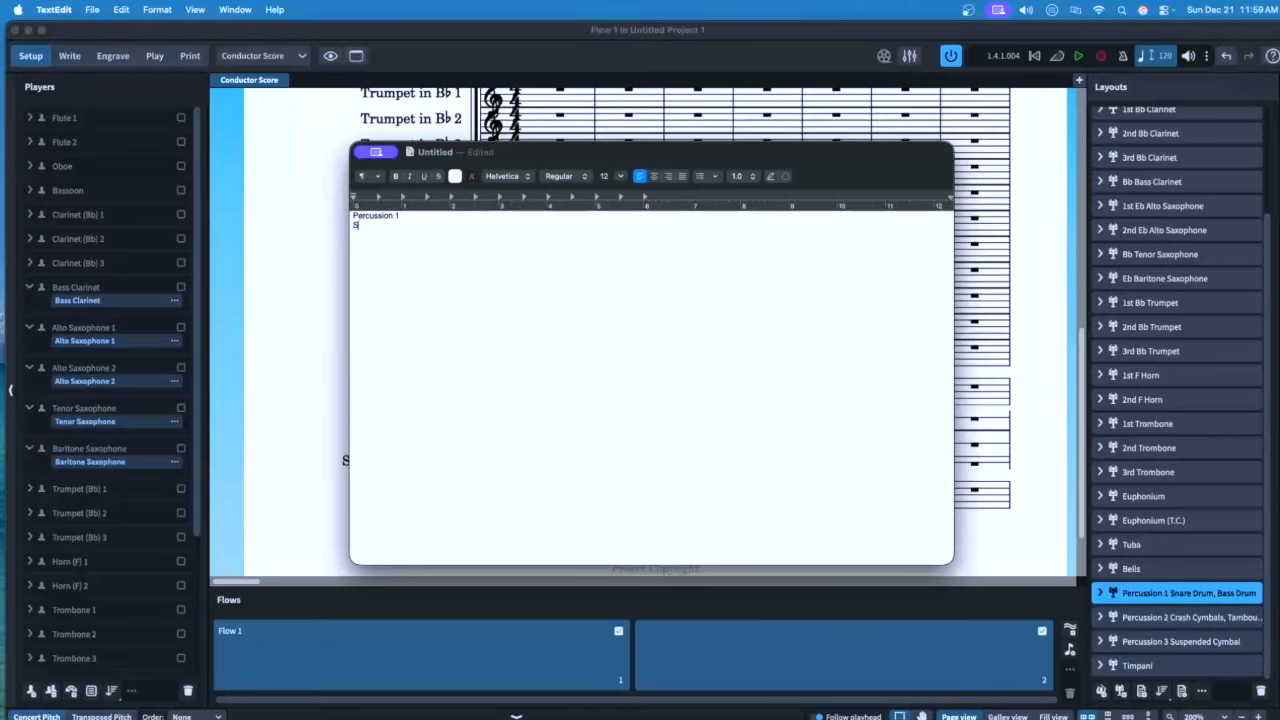
{"action": "type", "text": "nare Drum, Bass Drum"}
Copy the drafted Percussion 1 name into the Percussion 1 layout name in Dorico
{"action": "key", "text": "super+a"}
{"action": "key", "text": "super+c"}
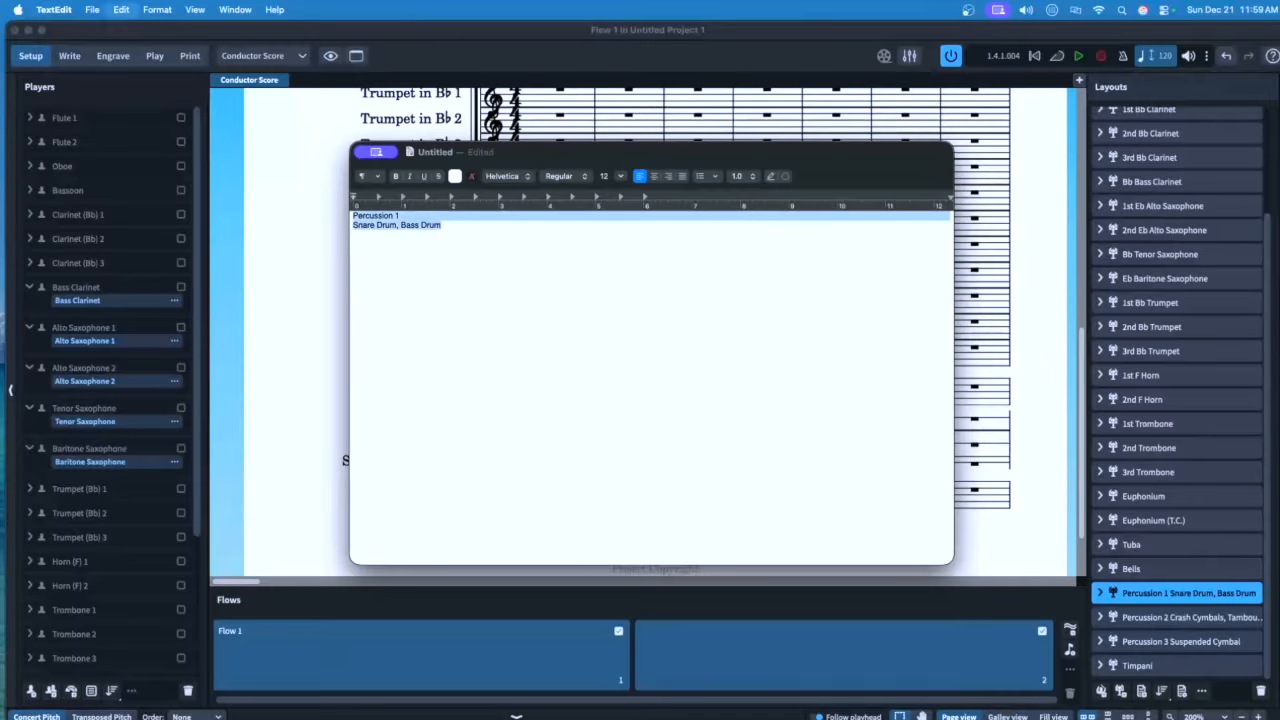
{"action": "key", "text": "super+Tab"}
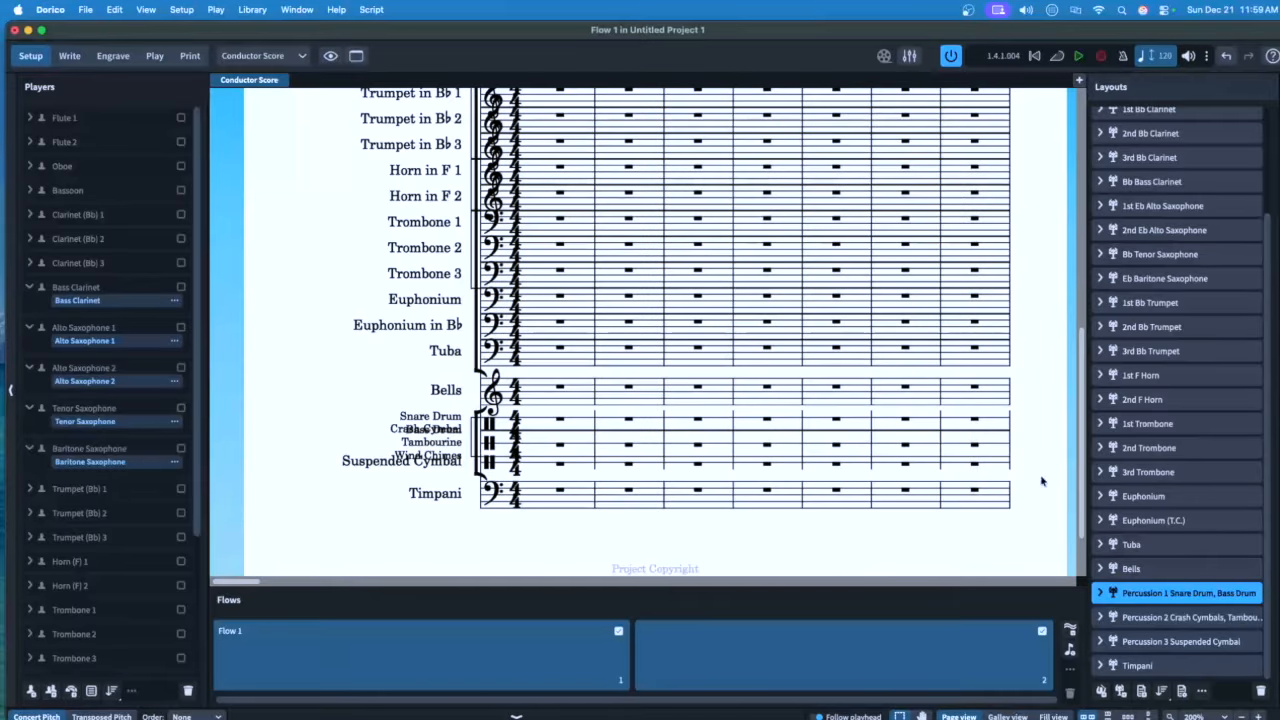
{"action": "double_click", "coordinate": [1140, 592]}
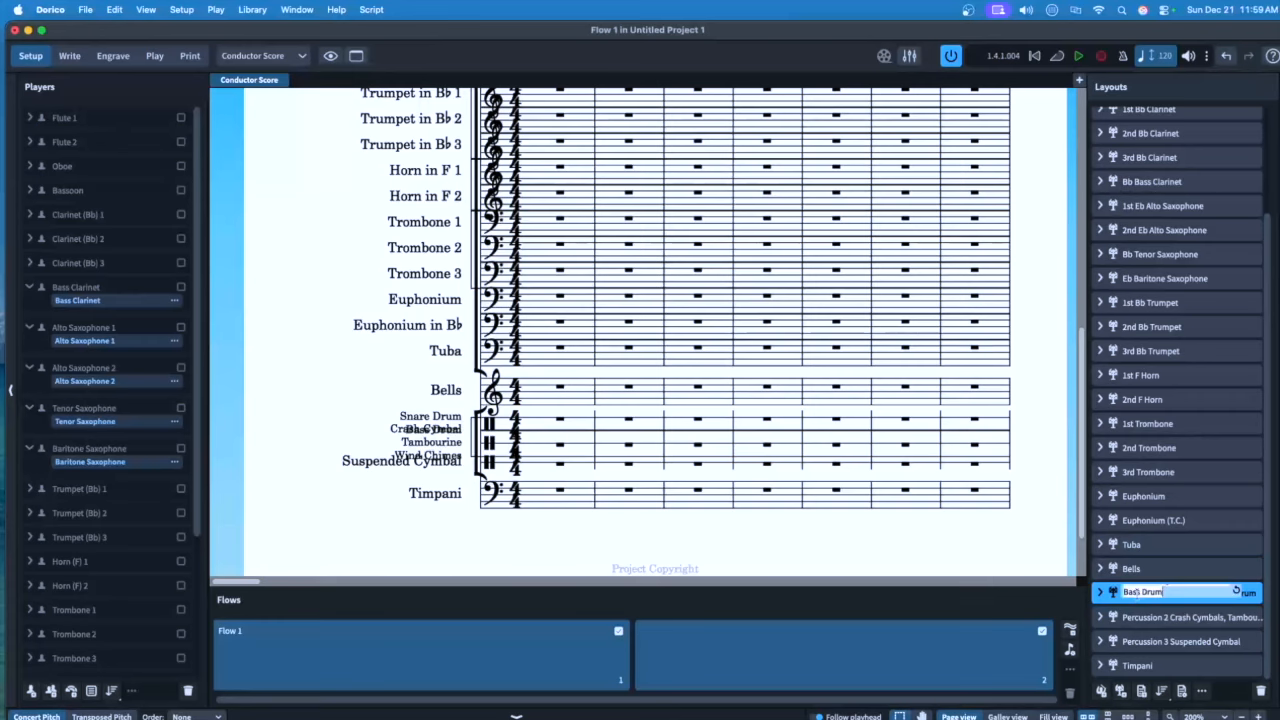
{"action": "key", "text": "super+v"}
{"action": "key", "text": "Return"}
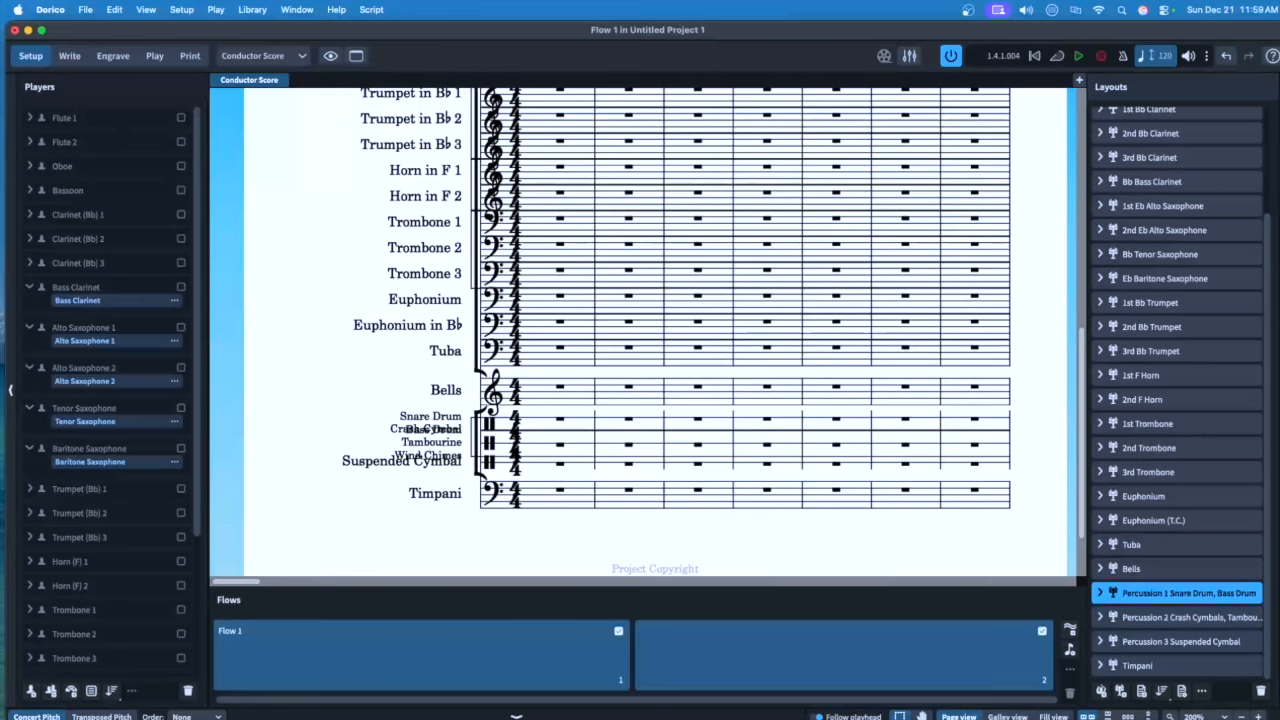
Draft the Percussion 2 name listing Crash Cymbals, Tambourine, Wind Chimes and select it
{"action": "double_click", "coordinate": [1218, 620]}
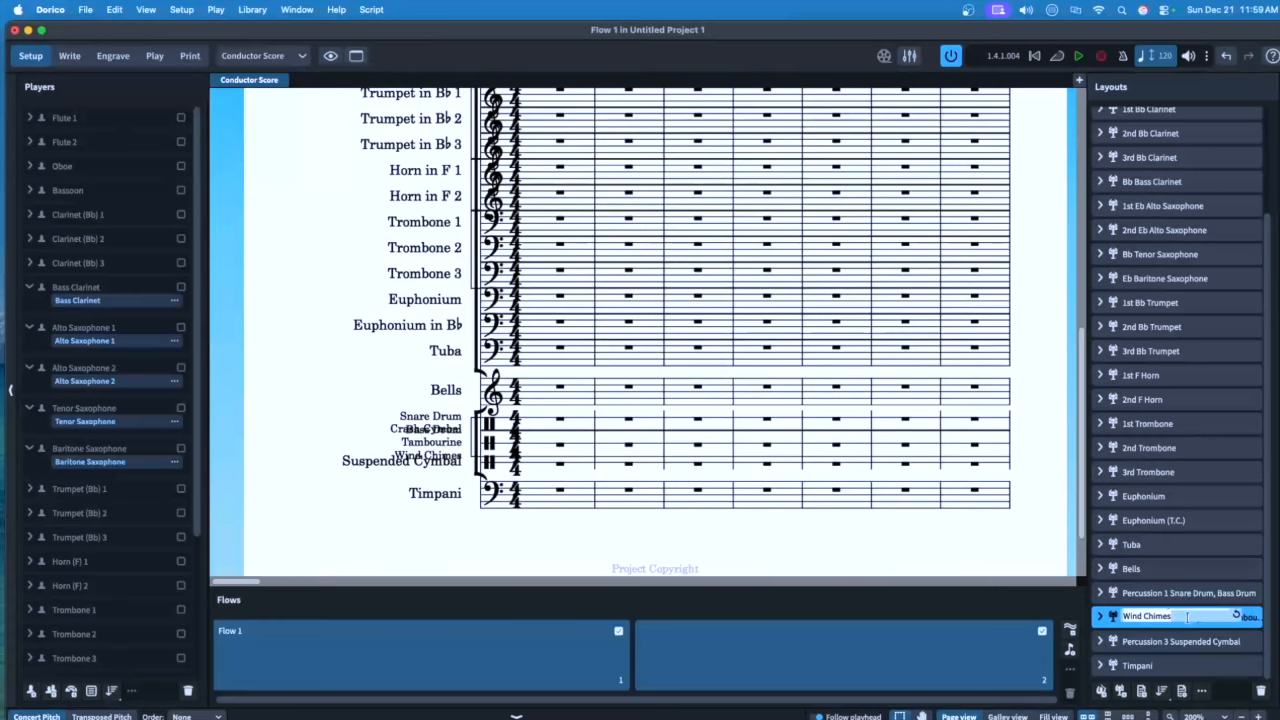
{"action": "key", "text": "super+Tab"}
{"action": "type", "text": "Percussion 2"}
{"action": "key", "text": "Return"}
{"action": "type", "text": "Crash Cymbals, Tambourine, Win"}
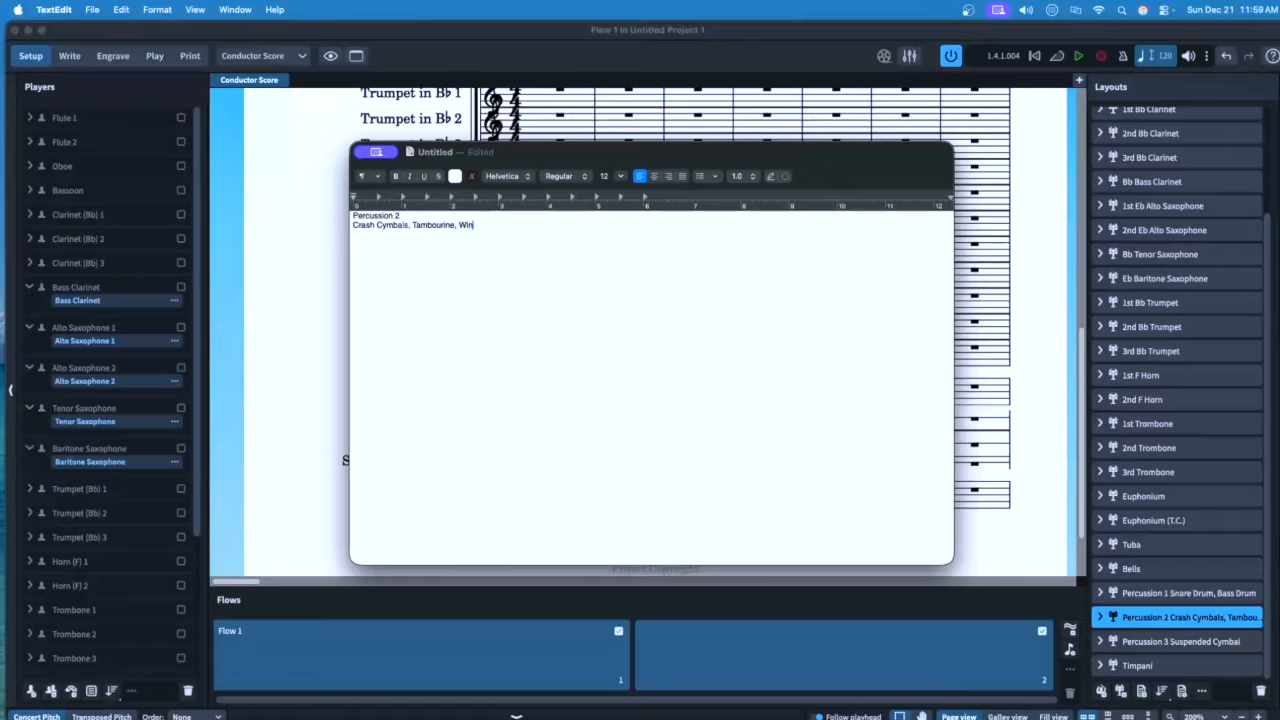
{"action": "type", "text": "d Chimes"}
{"action": "key", "text": "super+a"}
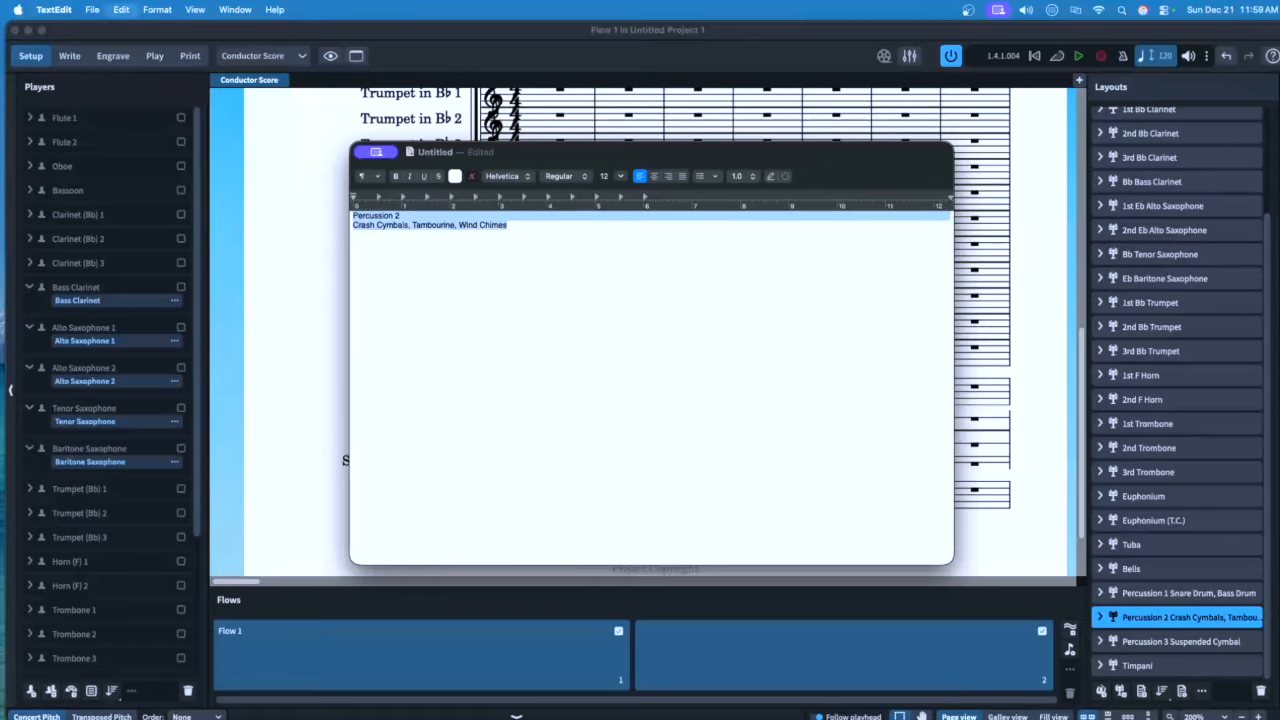
{"action": "key", "text": "super+Tab"}
Open Layout Options at Page Setup for the Conductor Score
{"action": "left_click", "coordinate": [69, 56]}
{"action": "scroll", "coordinate": [640, 330], "scroll_direction": "up", "scroll_amount": 6}
{"action": "key", "text": "super+shift+l"}
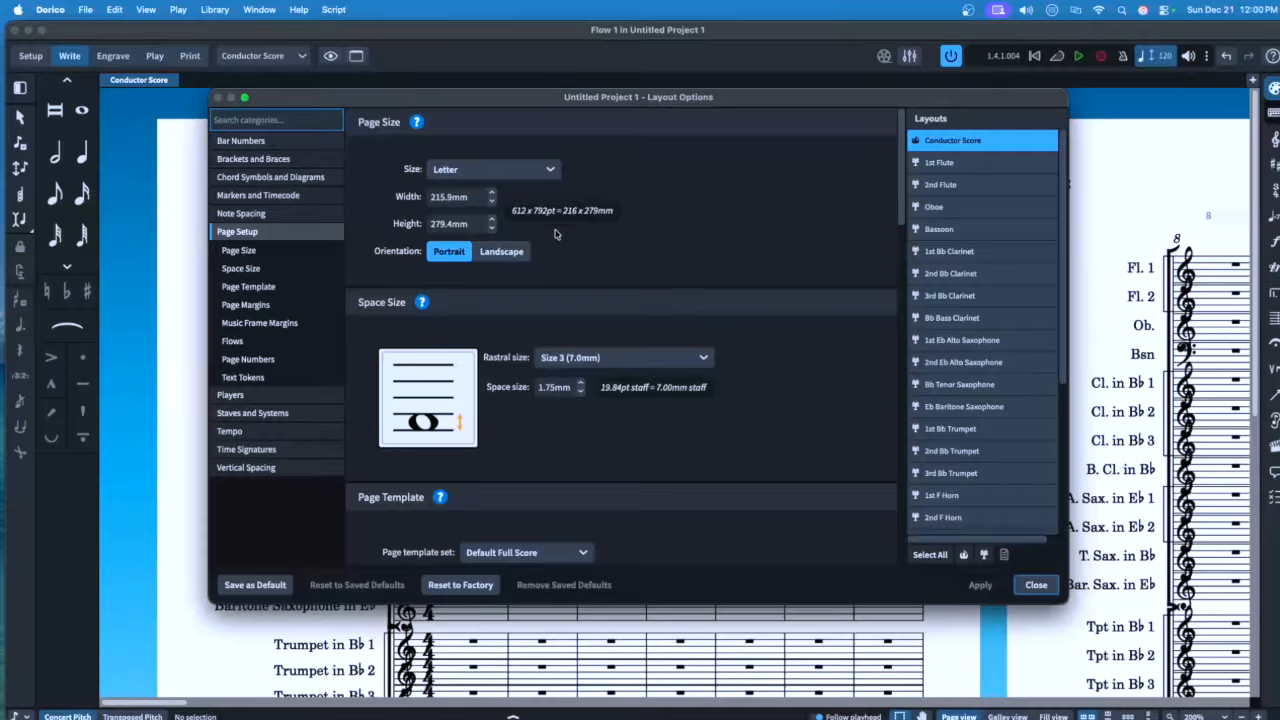
Set the Conductor Score page size to Concert (9" x 12")
{"action": "left_click", "coordinate": [490, 170]}
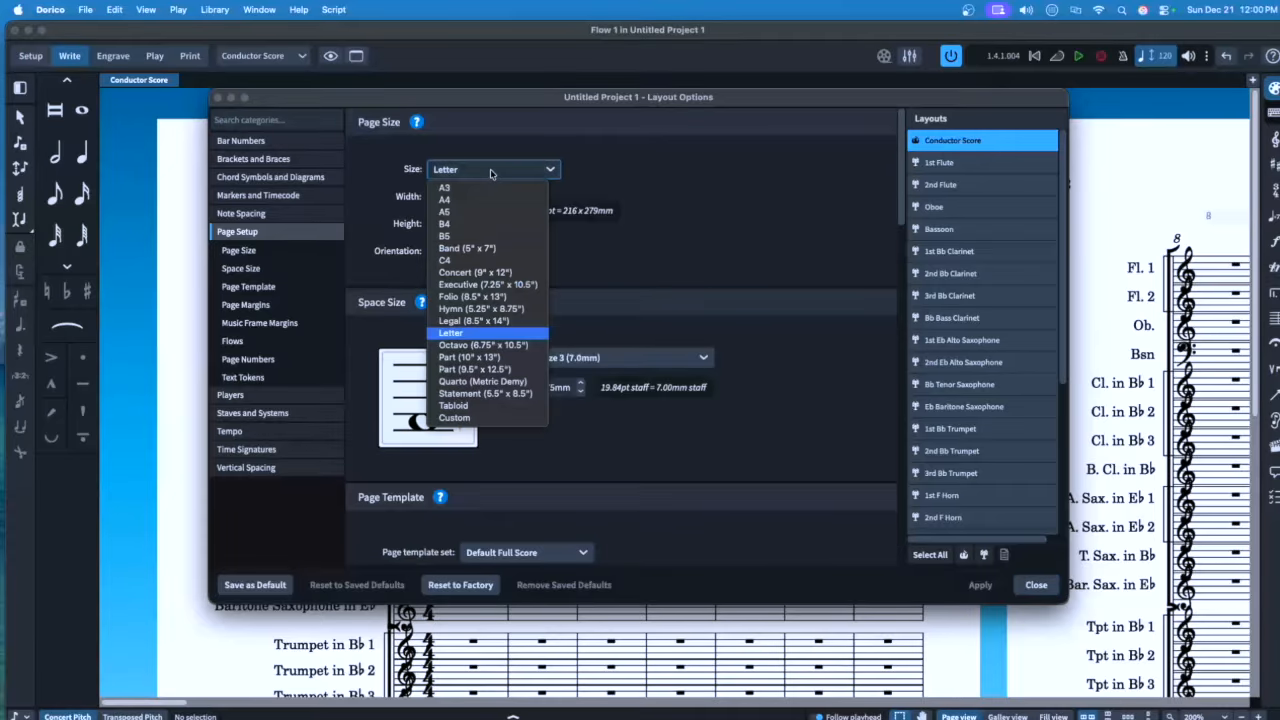
{"action": "left_click", "coordinate": [490, 273]}
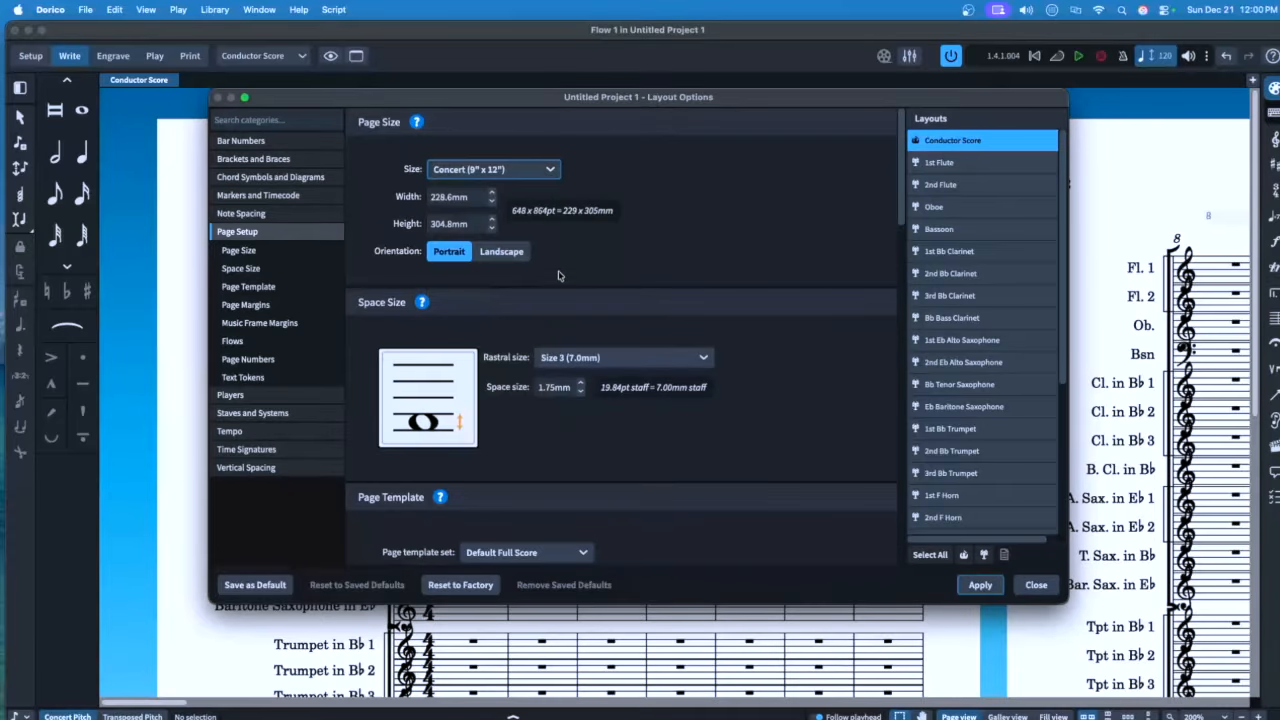
{"action": "scroll", "coordinate": [558, 283], "scroll_direction": "down", "scroll_amount": 3}
{"action": "scroll", "coordinate": [558, 283], "scroll_direction": "down", "scroll_amount": 7}
Set the top, bottom, left and right page margins to 10mm
{"action": "left_click", "coordinate": [510, 295]}
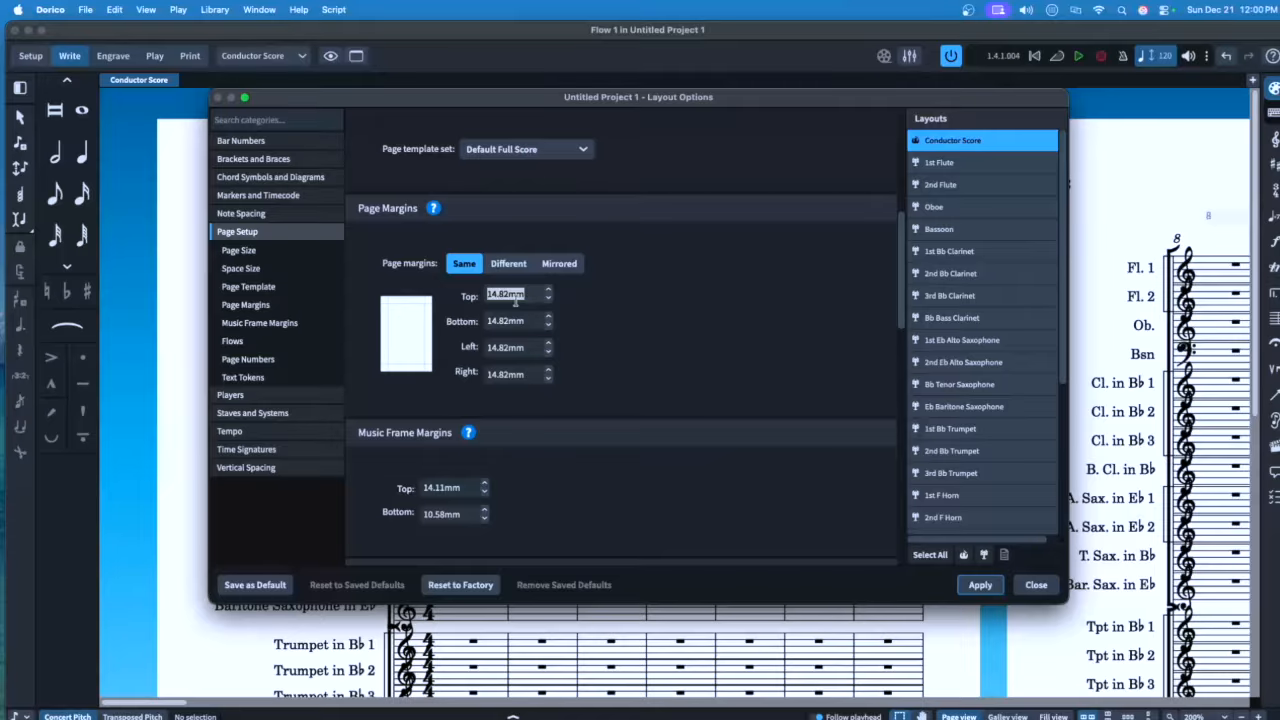
{"action": "type", "text": "10"}
{"action": "key", "text": "Tab"}
{"action": "type", "text": "10"}
{"action": "key", "text": "Tab"}
{"action": "type", "text": "10"}
{"action": "key", "text": "Tab"}
{"action": "type", "text": "10"}
{"action": "key", "text": "Tab"}
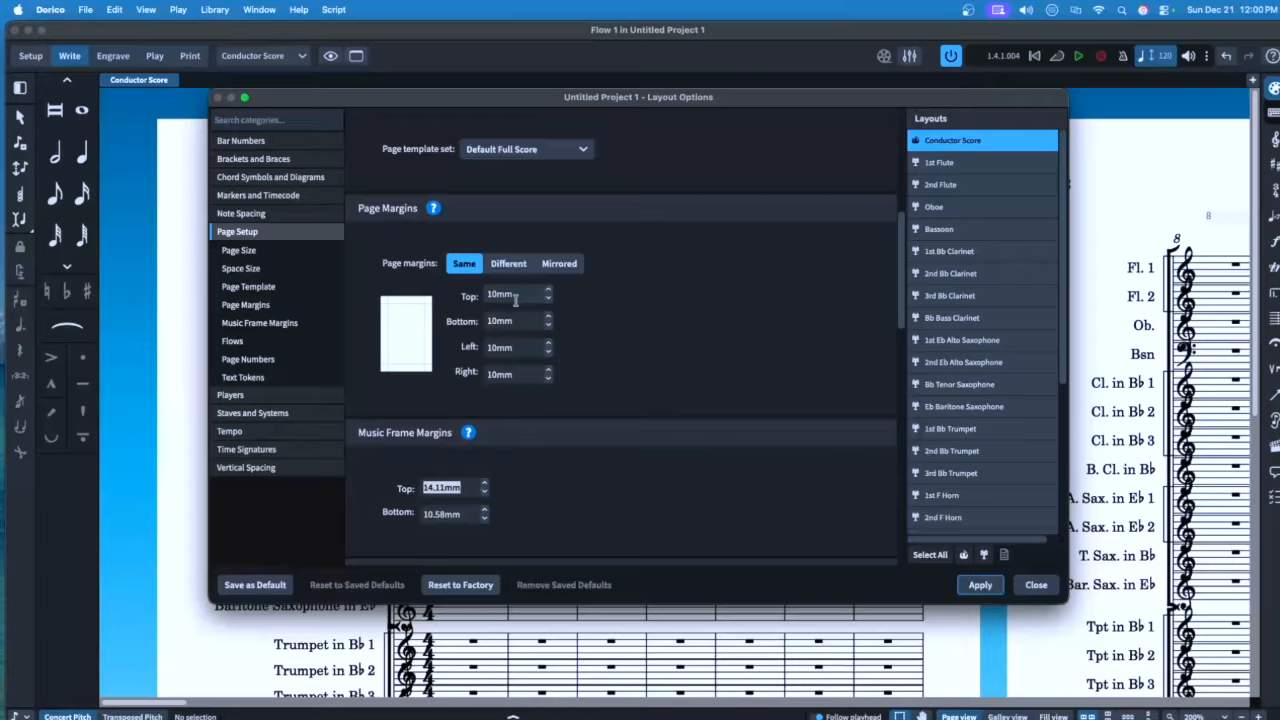
Set the Conductor Score's music frame margins to 10mm
{"action": "type", "text": "10"}
{"action": "key", "text": "Tab"}
{"action": "type", "text": "10"}
{"action": "key", "text": "Tab"}
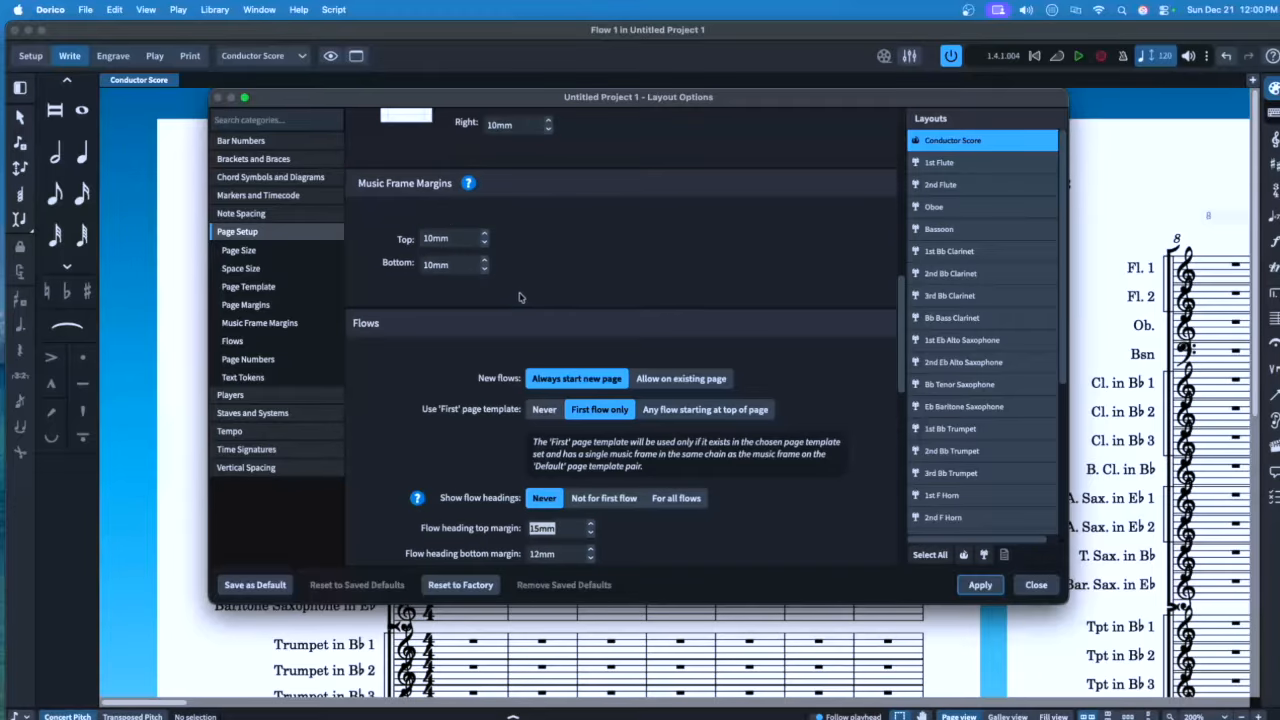
{"action": "scroll", "coordinate": [434, 404], "scroll_direction": "down", "scroll_amount": 3}
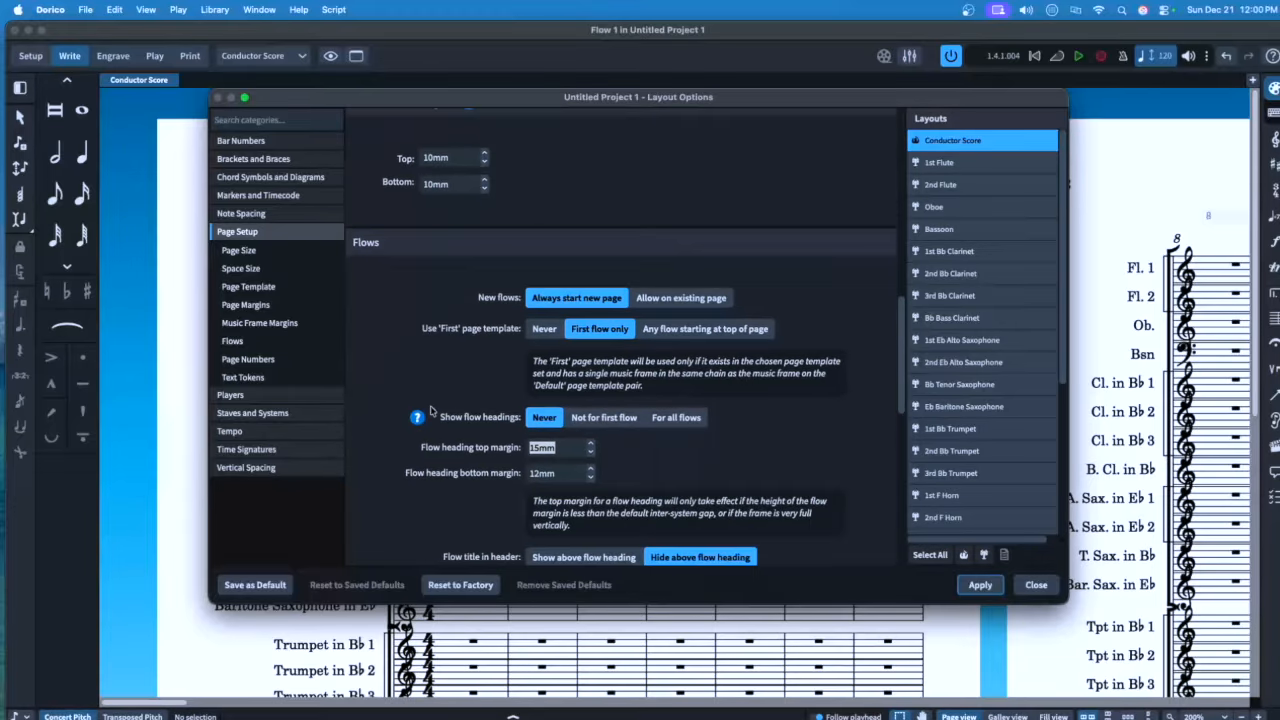
{"action": "scroll", "coordinate": [433, 398], "scroll_direction": "down", "scroll_amount": 4}
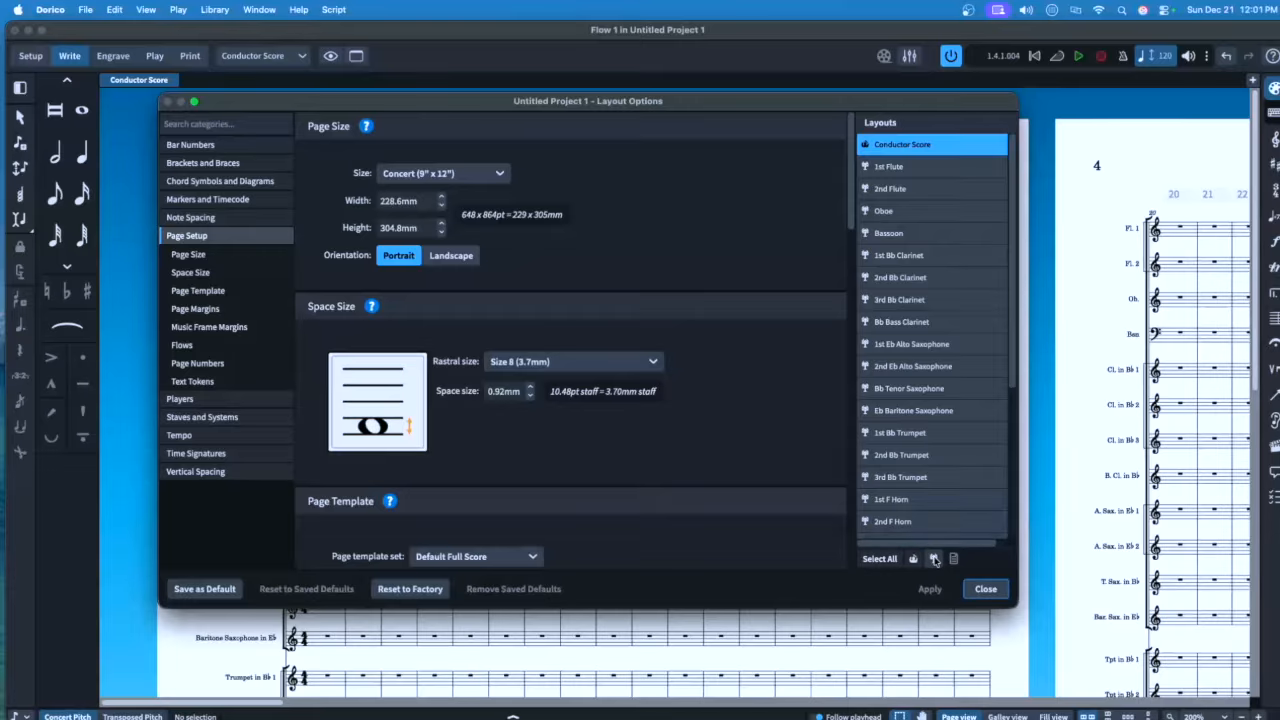
Give all part layouts Concert 9 x 12 inch pages and rastral Size 5 (6.0mm)
{"action": "left_click", "coordinate": [934, 559]}
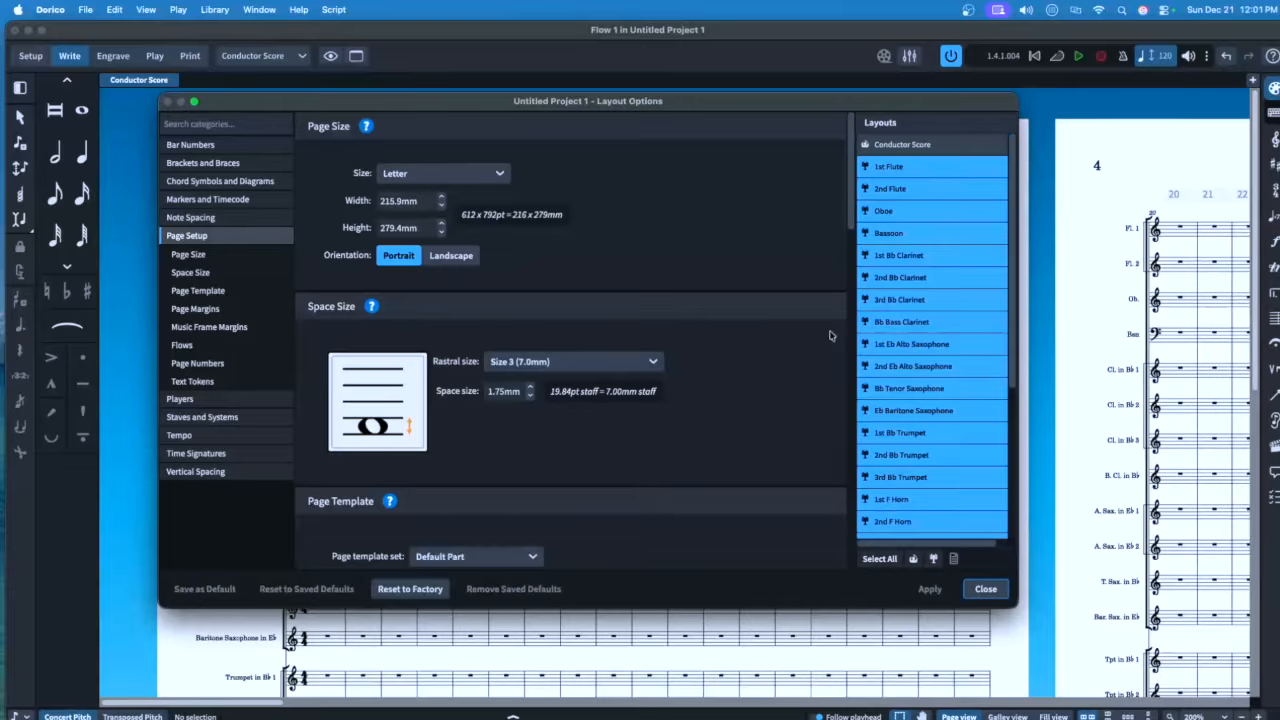
{"action": "left_click", "coordinate": [445, 173]}
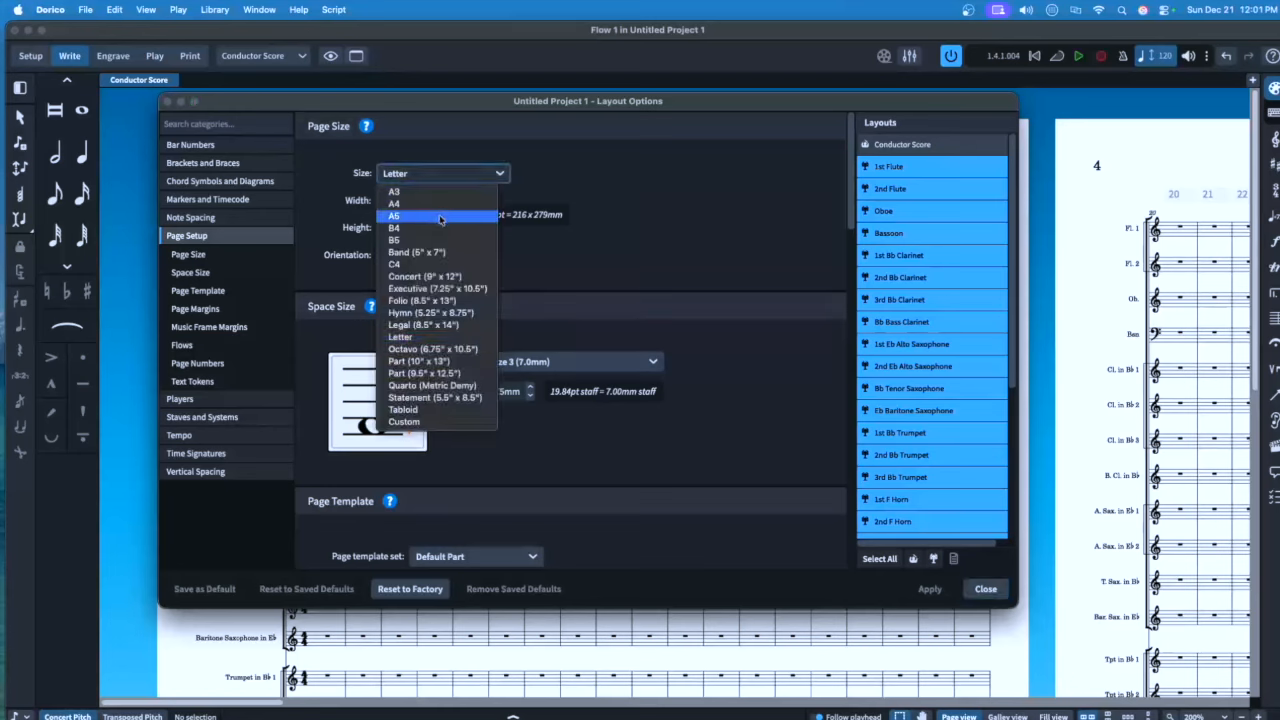
{"action": "left_click", "coordinate": [420, 276]}
{"action": "left_click", "coordinate": [533, 362]}
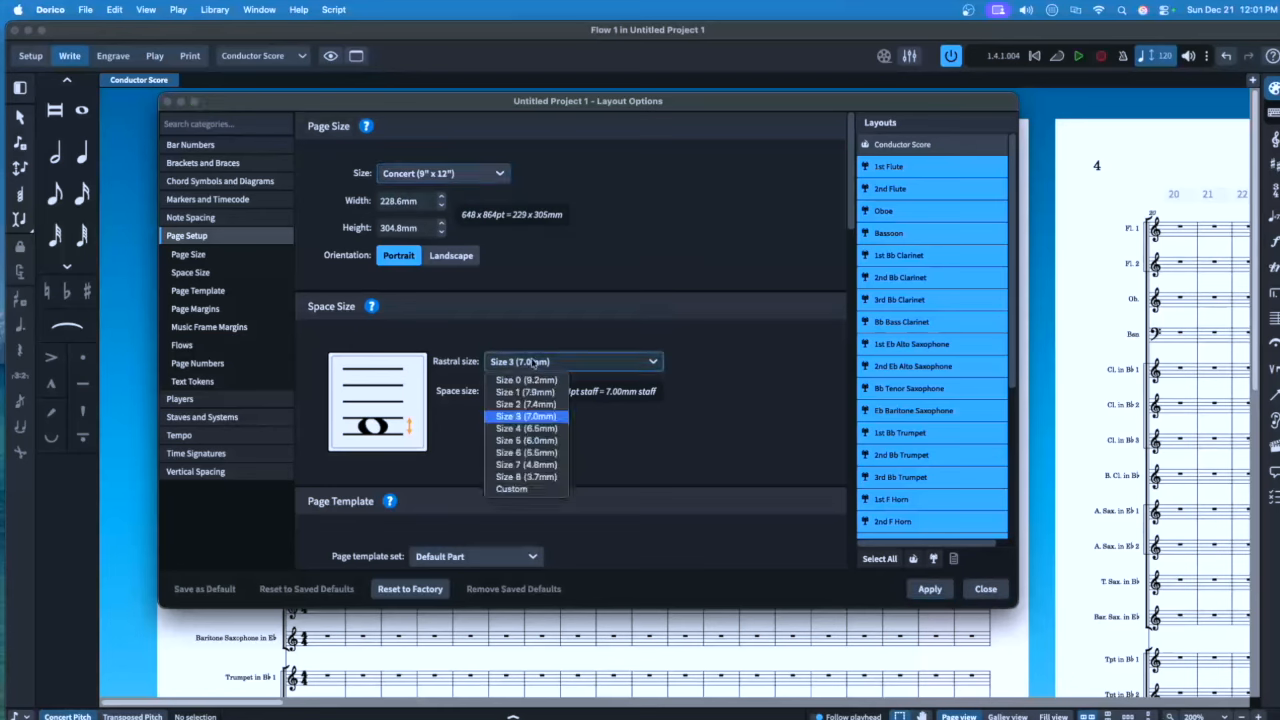
{"action": "left_click", "coordinate": [527, 441]}
{"action": "scroll", "coordinate": [570, 420], "scroll_direction": "down", "scroll_amount": 3}
Set the part layouts' page margins to 10mm
{"action": "left_click", "coordinate": [472, 459]}
{"action": "type", "text": "10"}
{"action": "key", "text": "Tab"}
{"action": "type", "text": "10"}
{"action": "key", "text": "Tab"}
{"action": "type", "text": "1010"}
{"action": "key", "text": "Tab"}
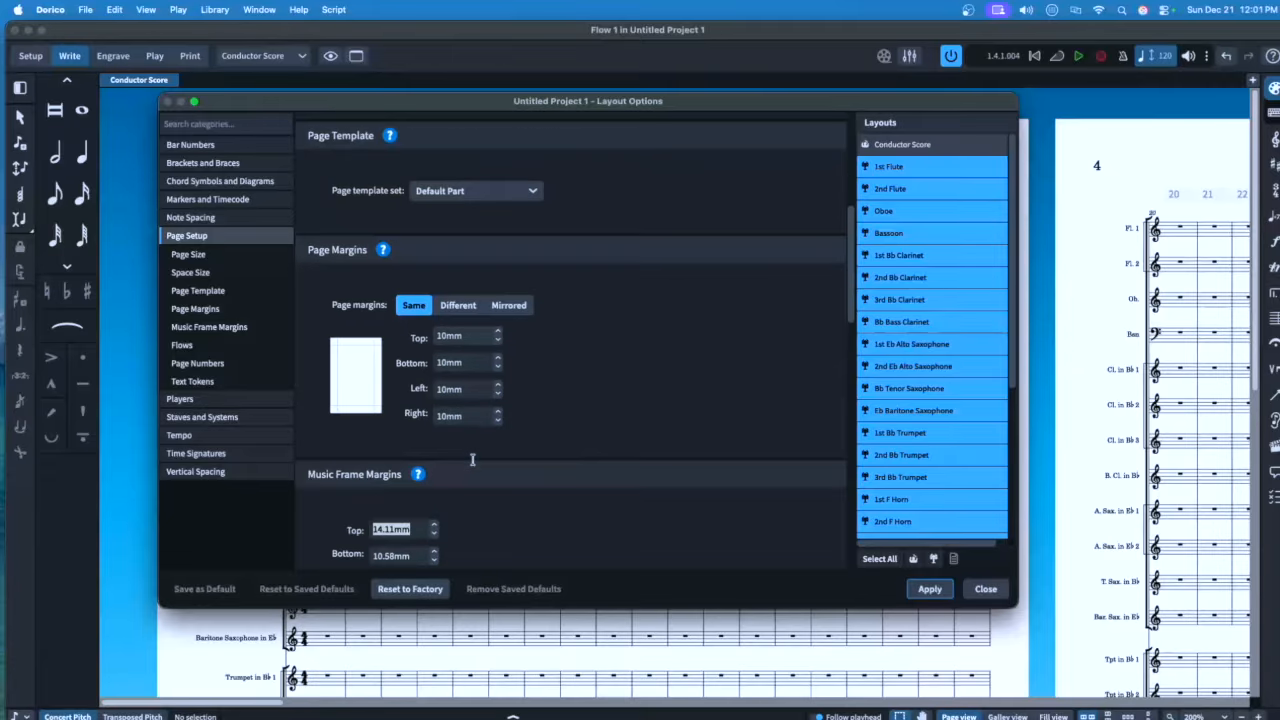
Set the parts' music frame margins to 10mm, apply, and show the Players options
{"action": "type", "text": "10"}
{"action": "key", "text": "Tab"}
{"action": "type", "text": "10"}
{"action": "key", "text": "Tab"}
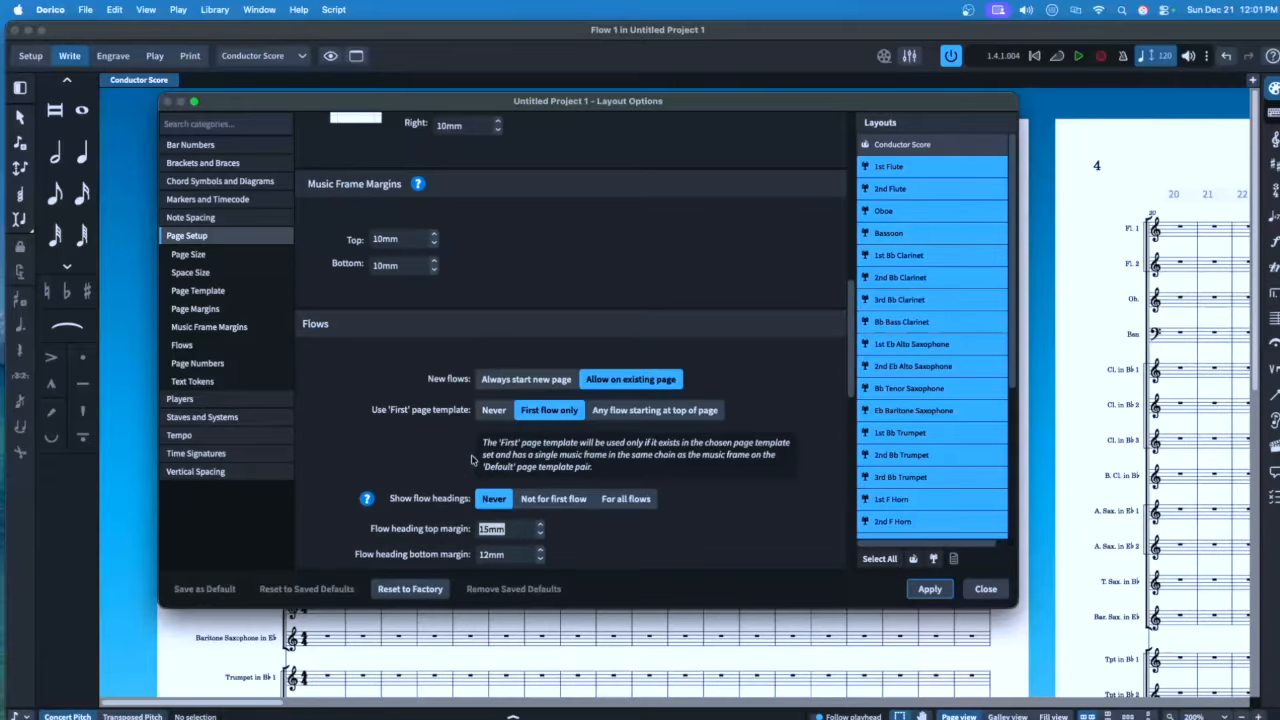
{"action": "left_click", "coordinate": [930, 589]}
{"action": "left_click", "coordinate": [180, 398]}
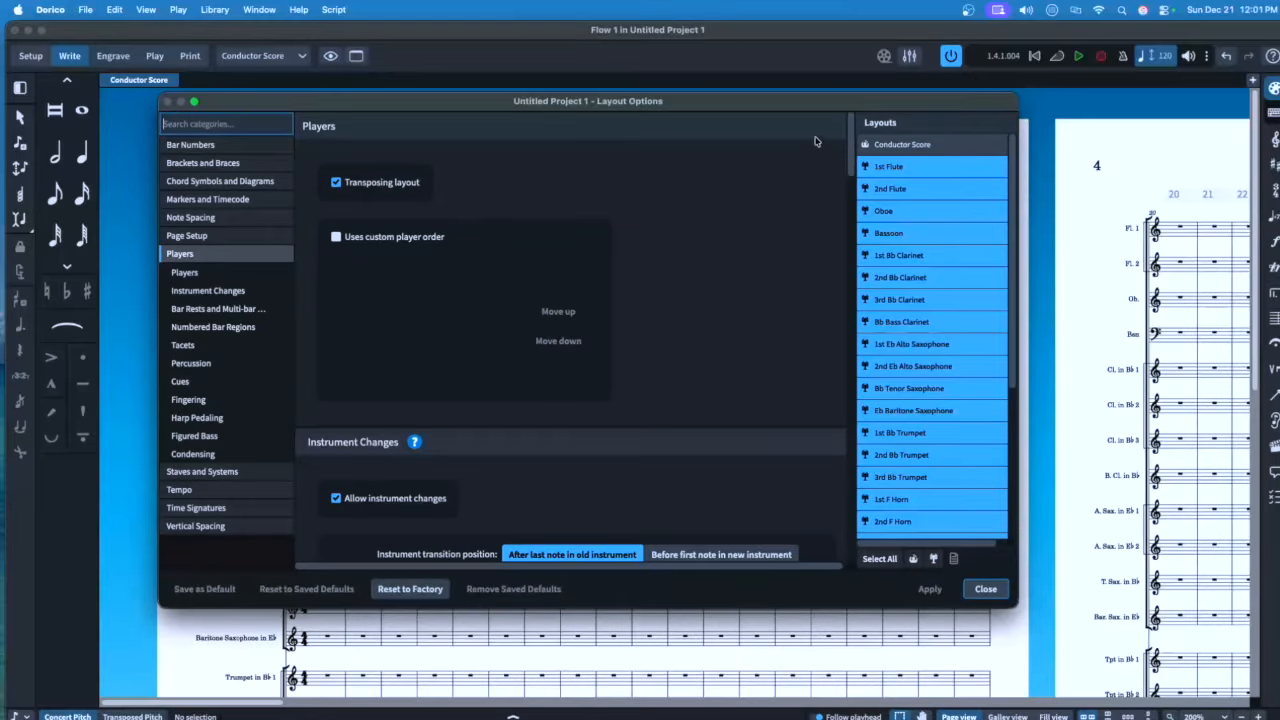
For all layouts including the Conductor Score, show the Percussion 1 kit on a 5-line staff
{"action": "left_click", "coordinate": [879, 559]}
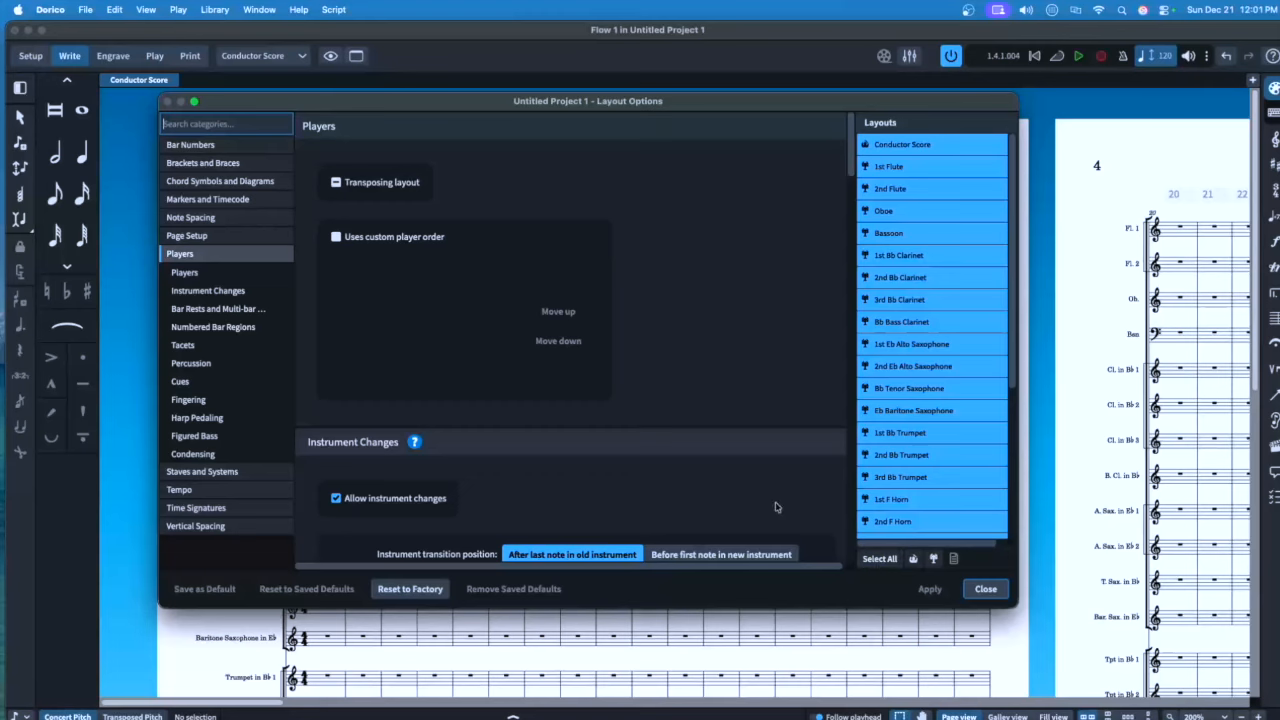
{"action": "scroll", "coordinate": [485, 423], "scroll_direction": "down", "scroll_amount": 3}
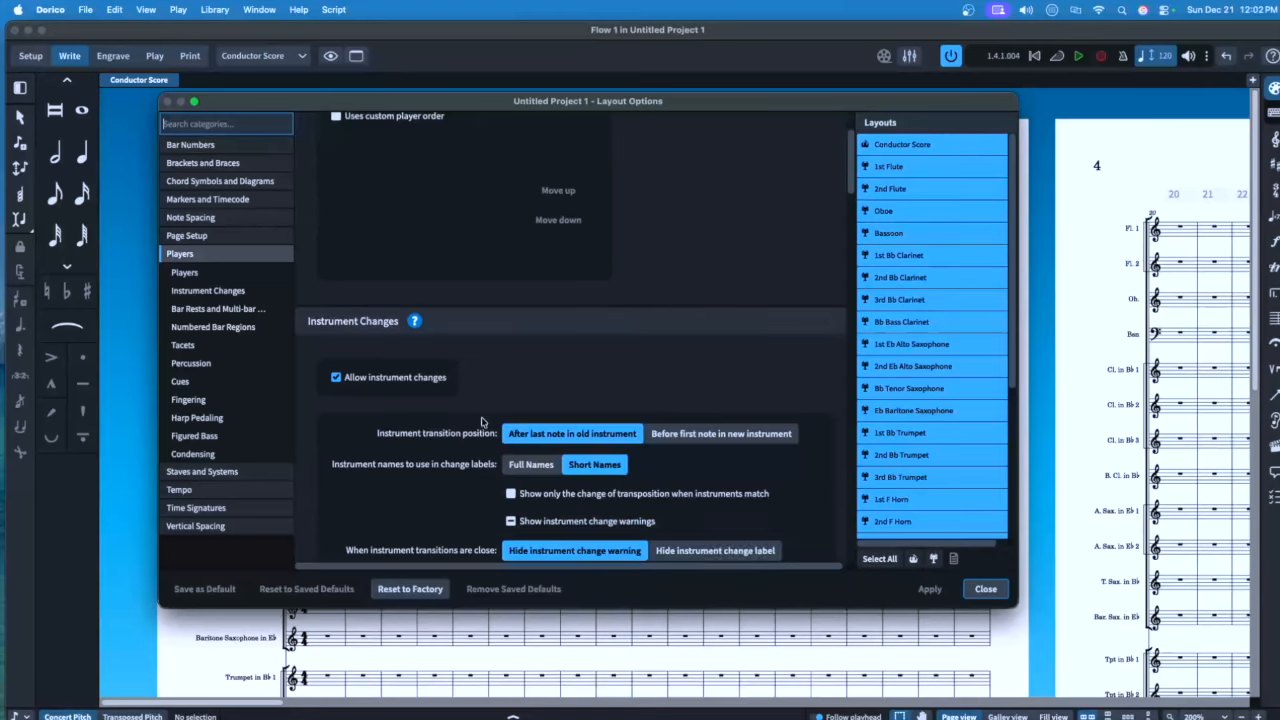
{"action": "left_click", "coordinate": [206, 366]}
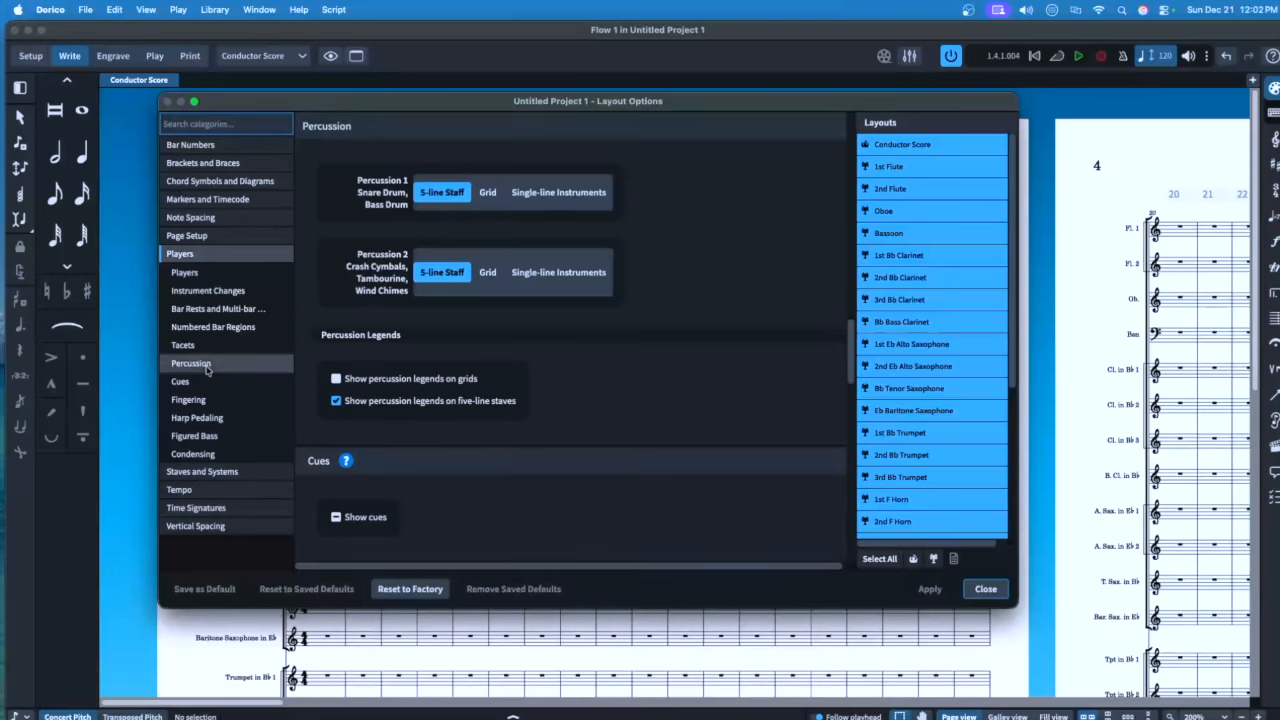
{"action": "left_click", "coordinate": [445, 193]}
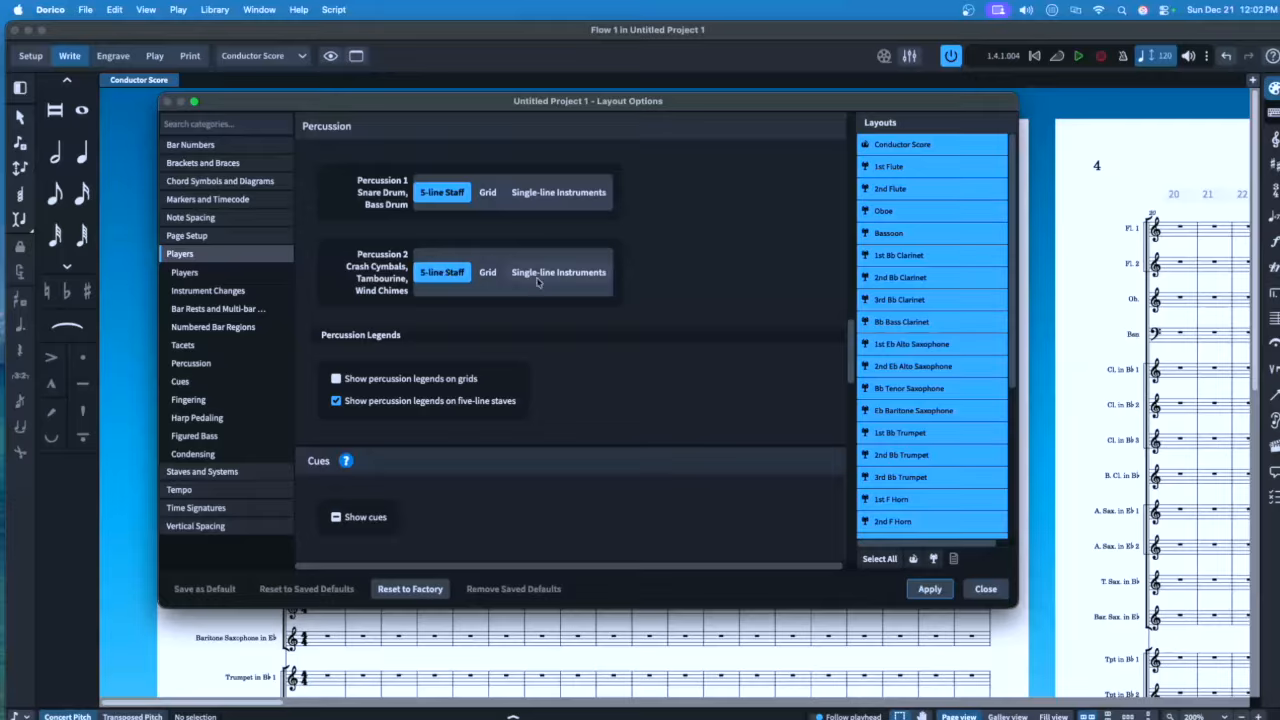
{"action": "left_click", "coordinate": [930, 590]}
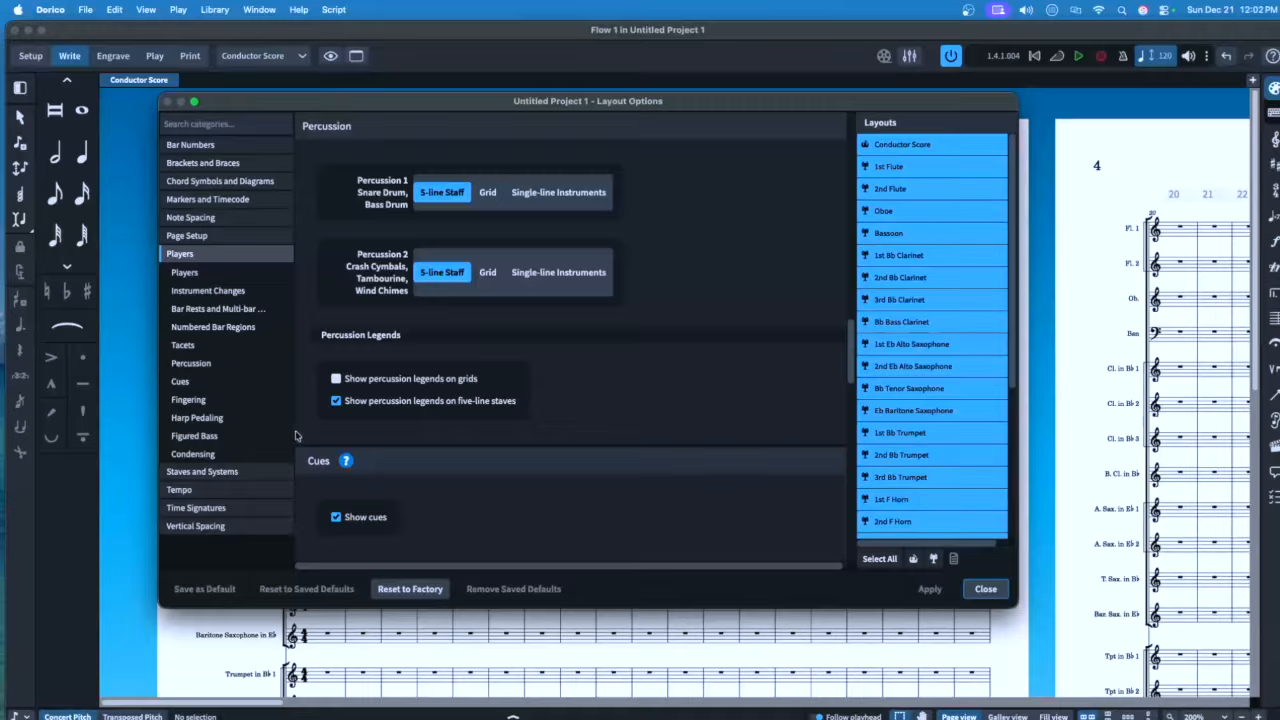
{"action": "left_click", "coordinate": [265, 454]}
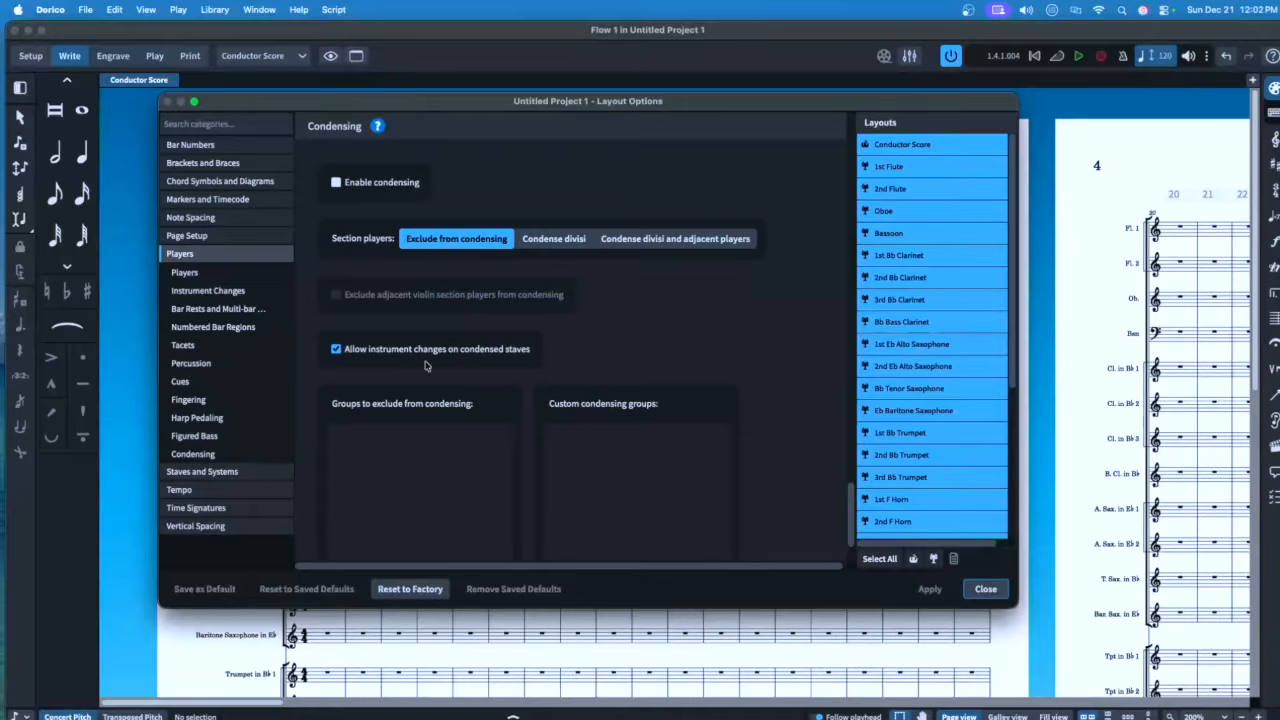
Enable condensing for the Conductor Score only and add a Flute 1–2 condensing group
{"action": "left_click", "coordinate": [910, 559]}
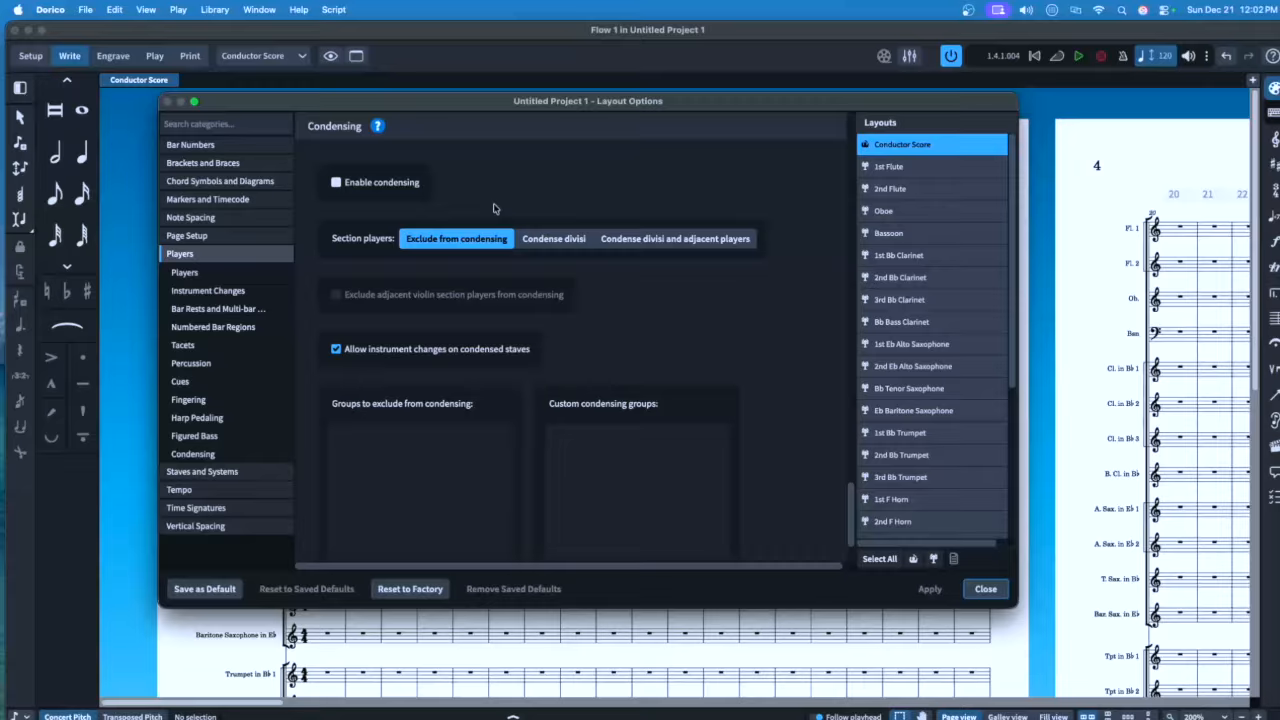
{"action": "left_click", "coordinate": [370, 189]}
{"action": "scroll", "coordinate": [668, 348], "scroll_direction": "down", "scroll_amount": 3}
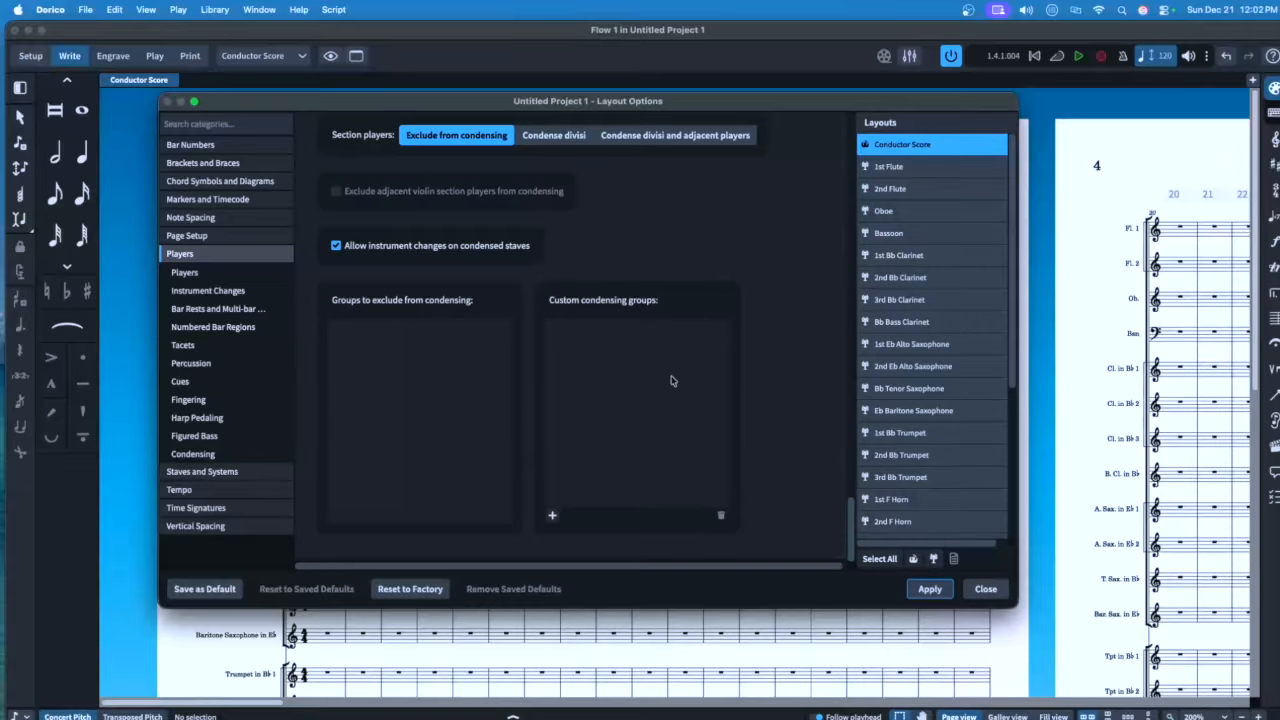
{"action": "left_click", "coordinate": [552, 515]}
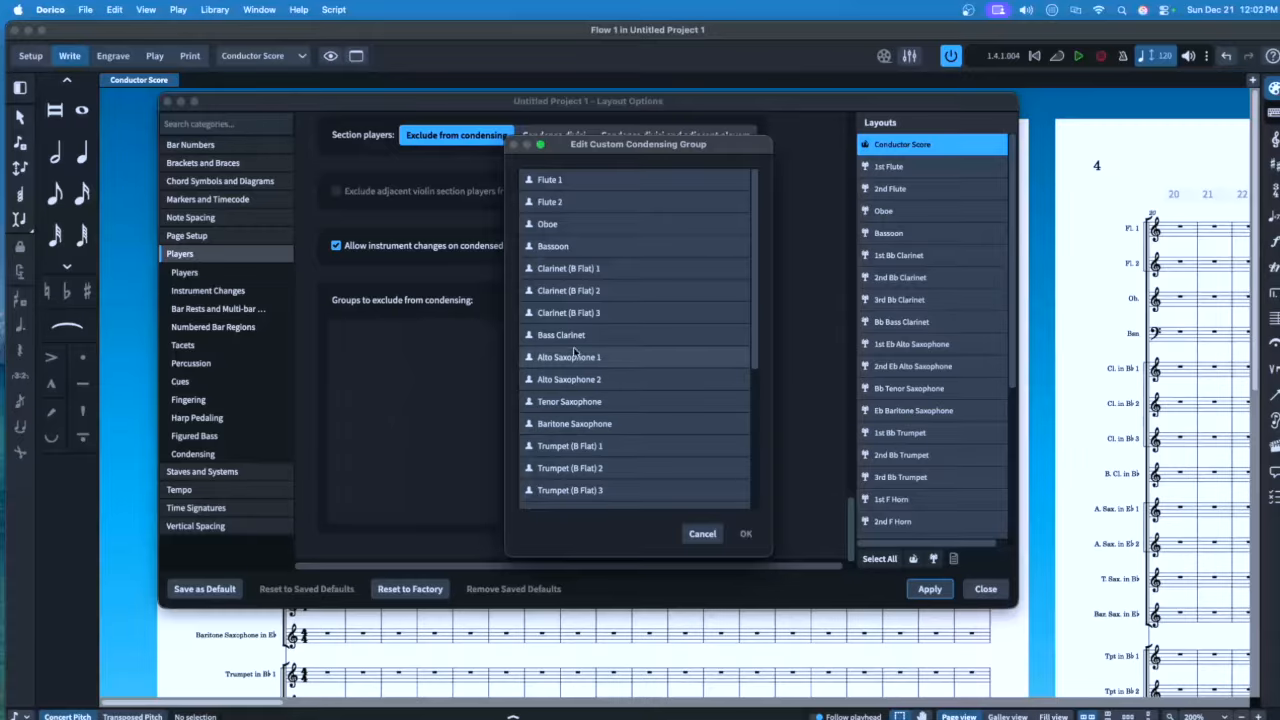
{"action": "left_click", "coordinate": [589, 181]}
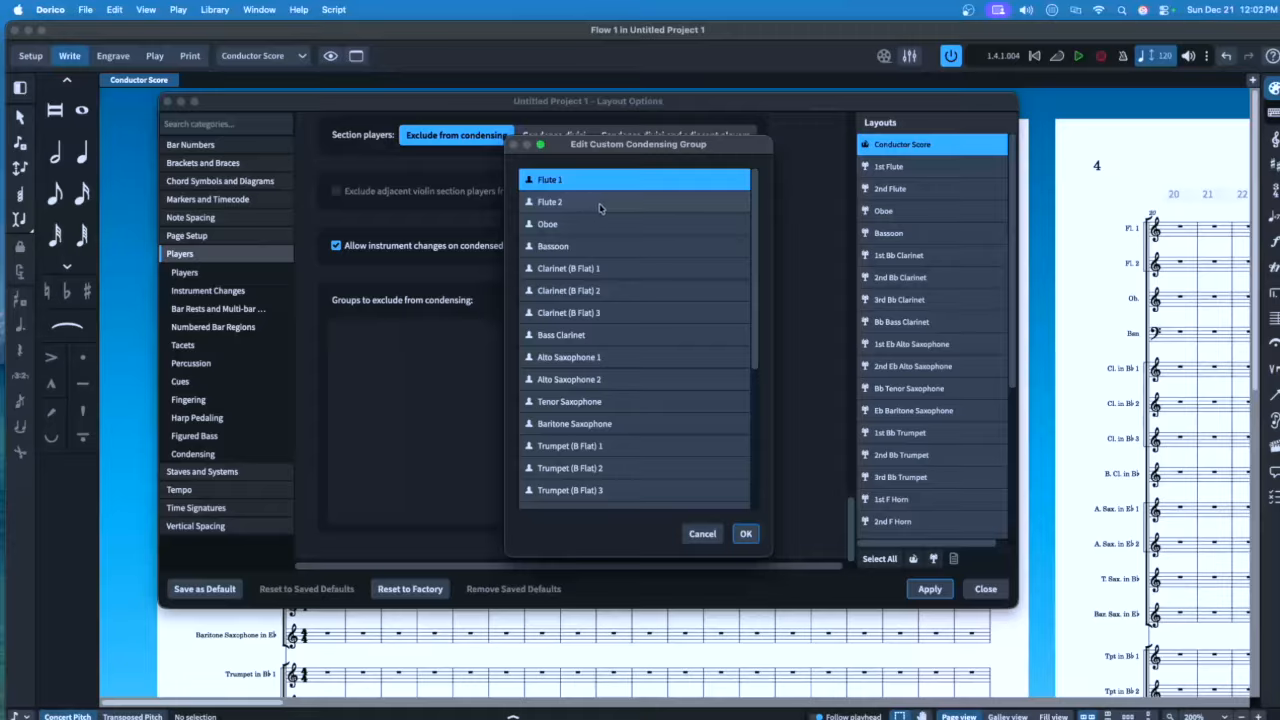
{"action": "left_click", "coordinate": [602, 208], "text": "super"}
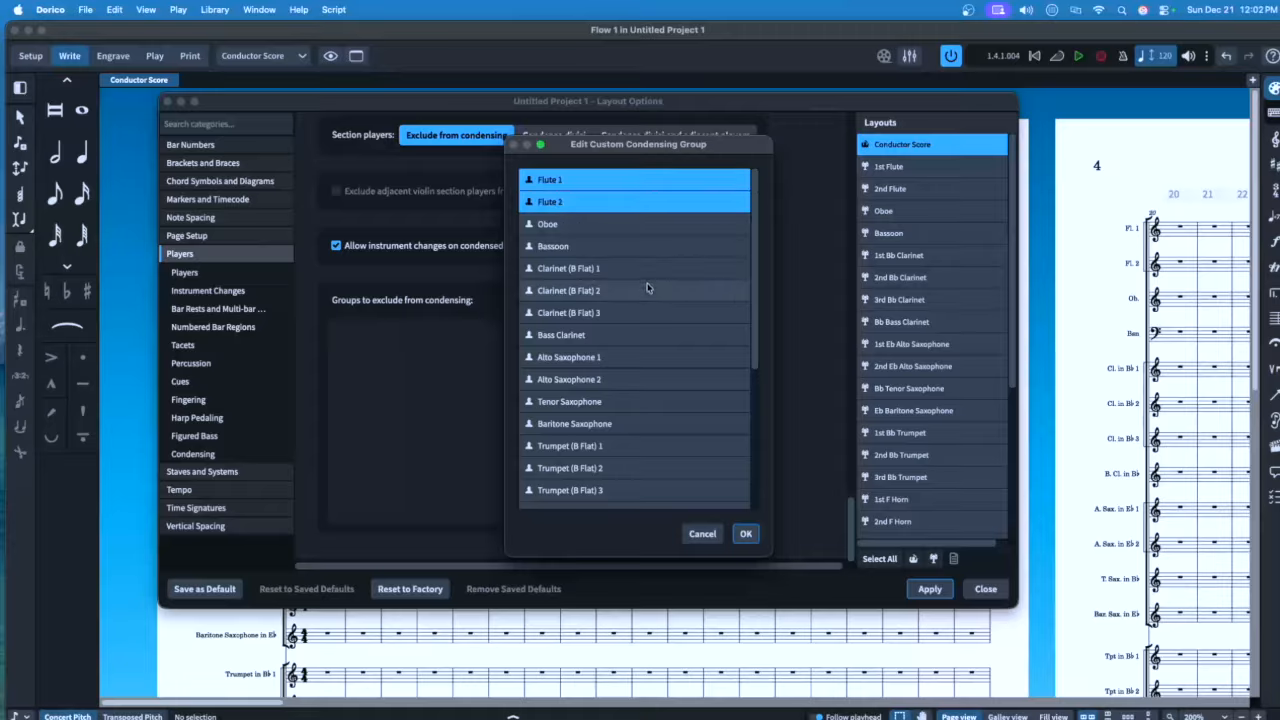
{"action": "left_click", "coordinate": [745, 533]}
Add condensing groups for Clarinets (Bb) 2–3 and Alto Saxophones 1–2
{"action": "left_click", "coordinate": [551, 519]}
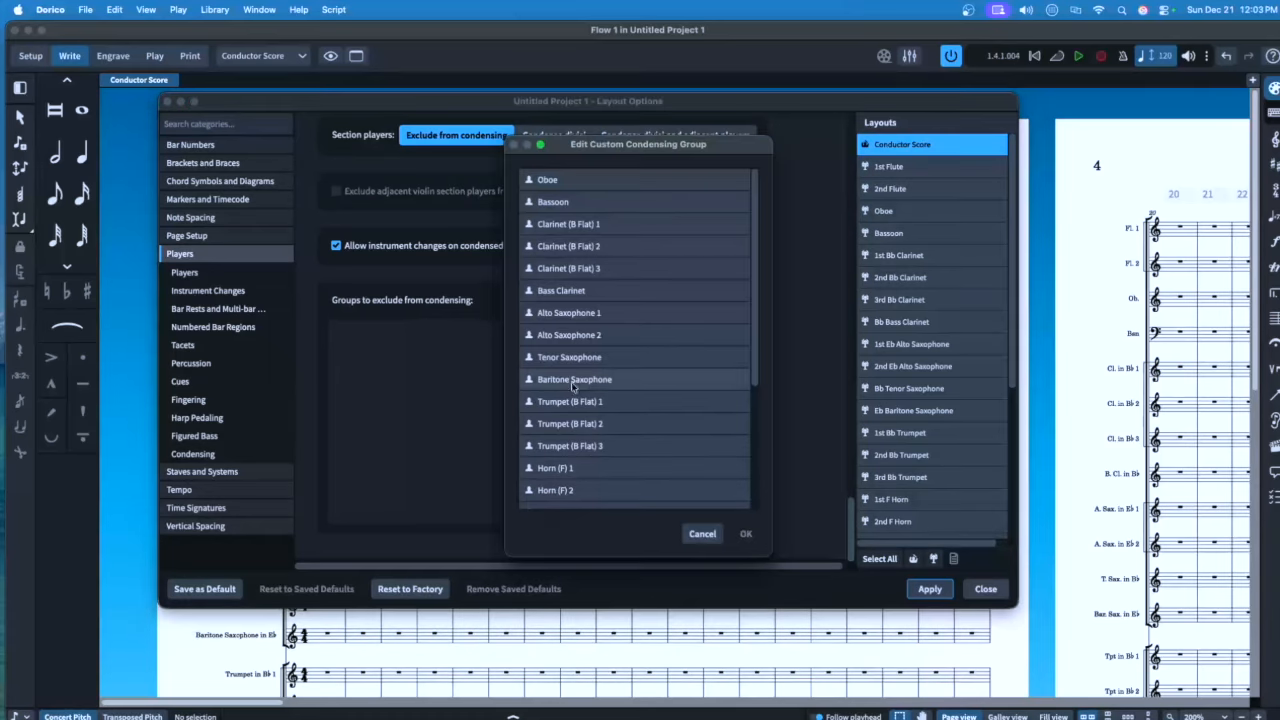
{"action": "left_click", "coordinate": [575, 247]}
{"action": "left_click", "coordinate": [580, 268], "text": "super"}
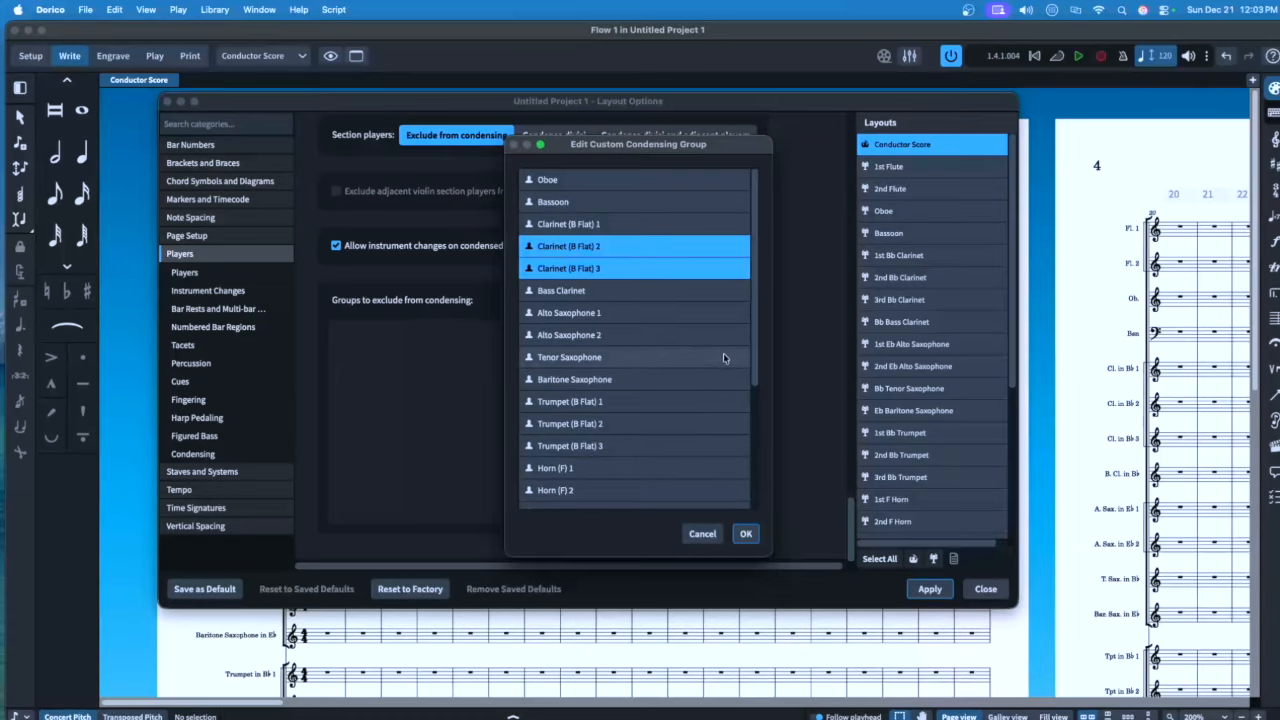
{"action": "left_click", "coordinate": [745, 533]}
{"action": "left_click", "coordinate": [551, 517]}
{"action": "left_click", "coordinate": [569, 268]}
{"action": "left_click", "coordinate": [569, 290], "text": "super"}
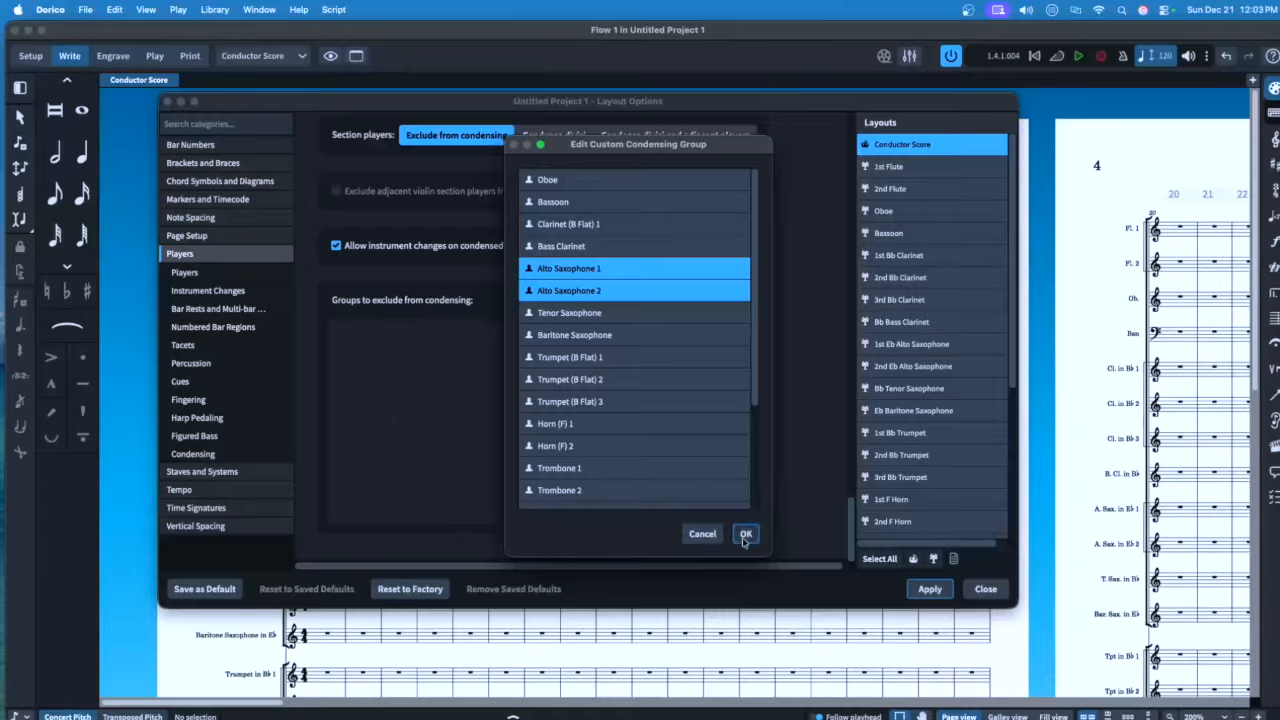
{"action": "left_click", "coordinate": [745, 533]}
Add condensing groups for Trumpets (Bb) 2–3 and Trombones 2–3
{"action": "left_click", "coordinate": [553, 517]}
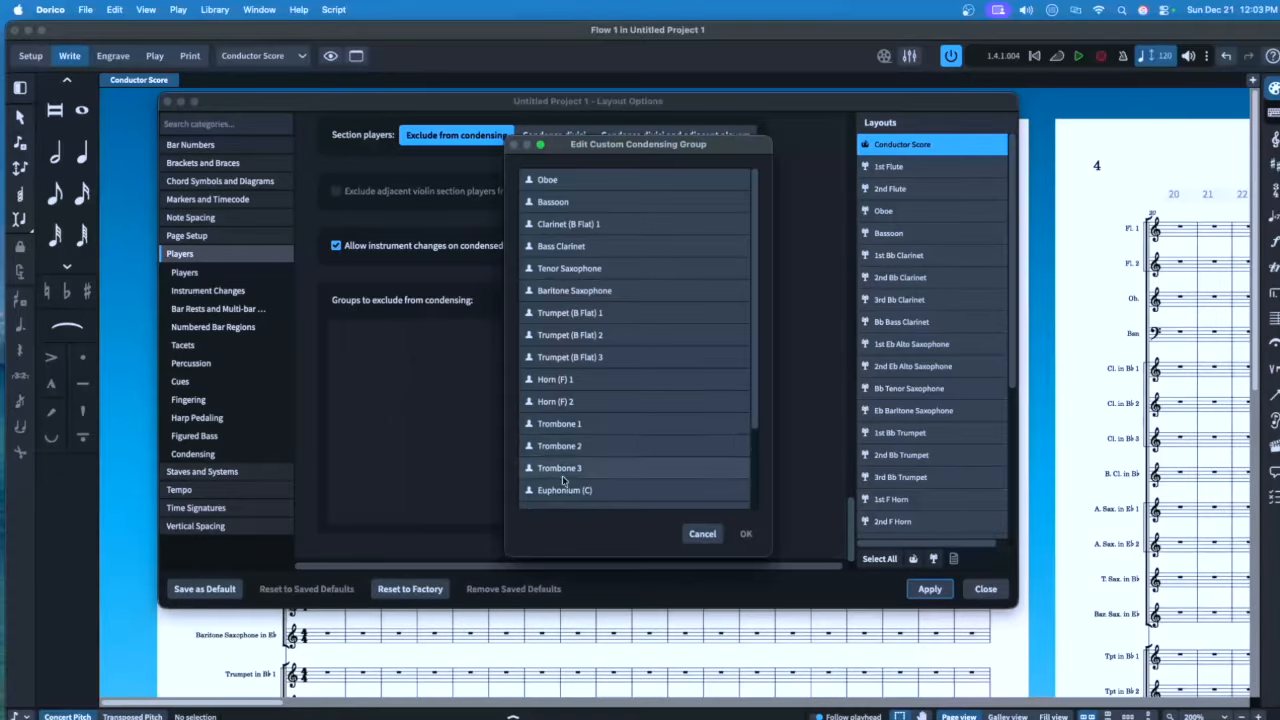
{"action": "left_click", "coordinate": [578, 338]}
{"action": "left_click", "coordinate": [580, 359], "text": "super"}
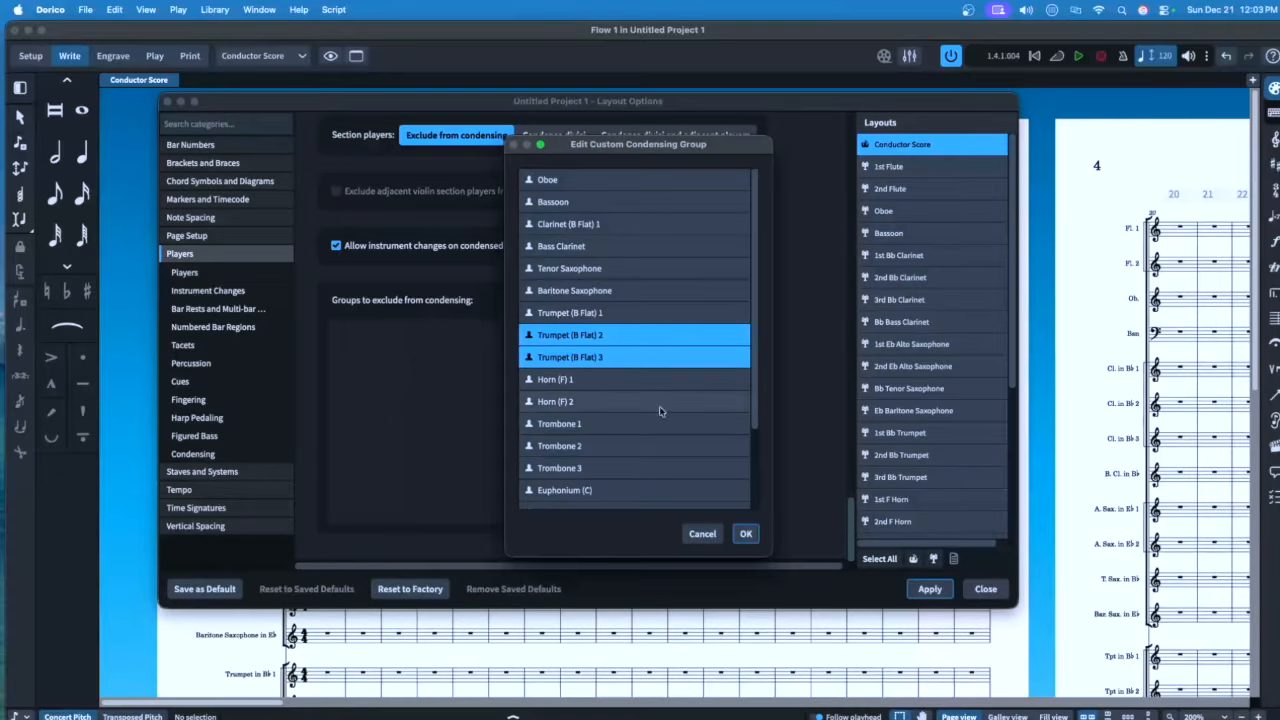
{"action": "left_click", "coordinate": [747, 534]}
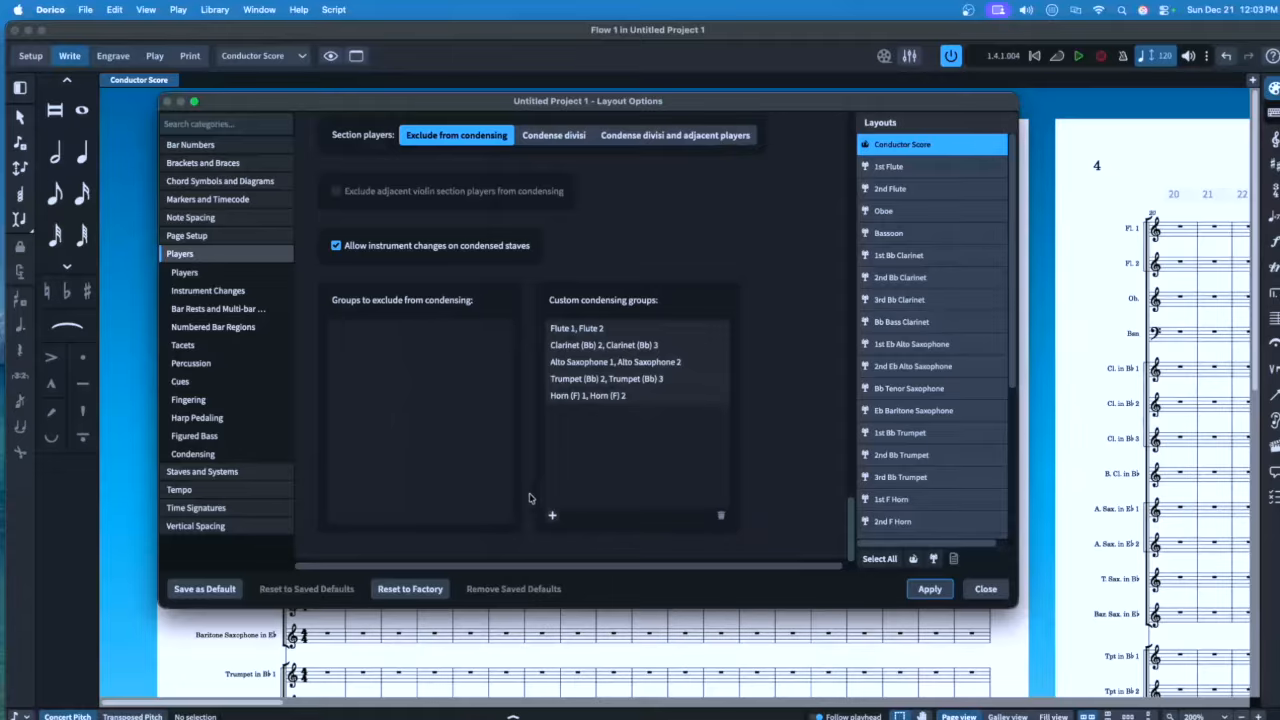
{"action": "left_click", "coordinate": [551, 517]}
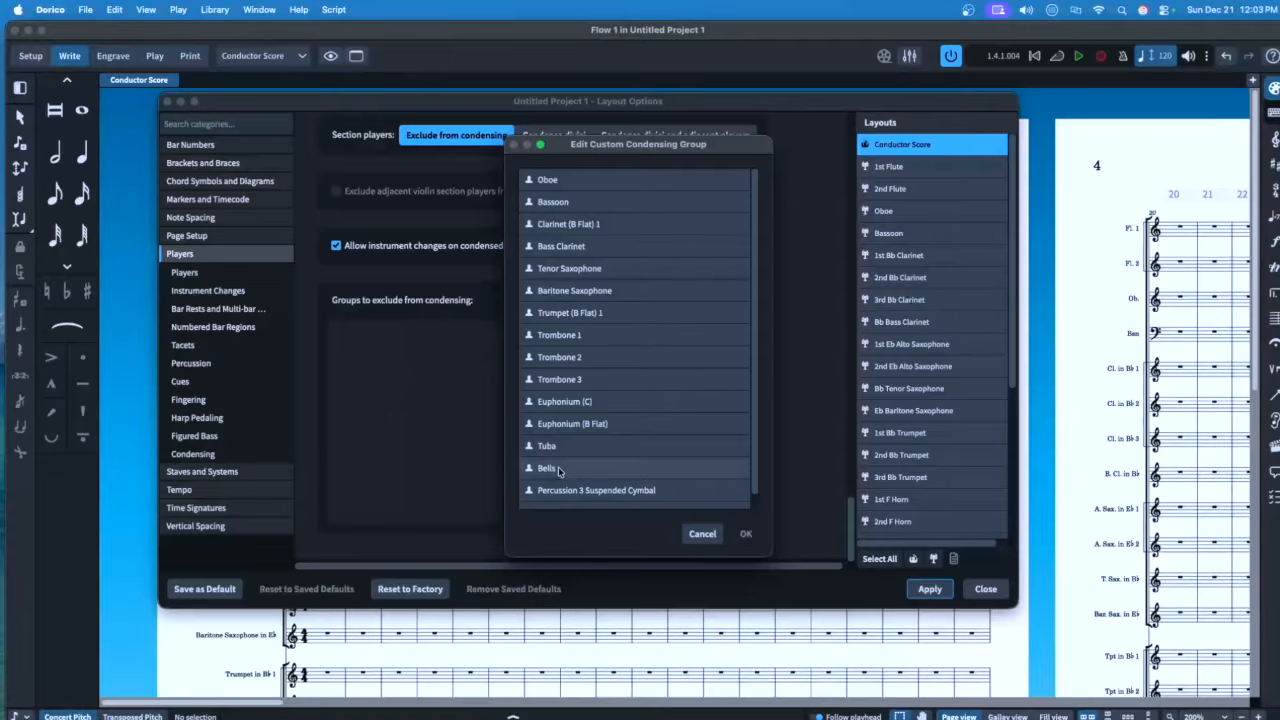
{"action": "left_click", "coordinate": [575, 357]}
{"action": "left_click", "coordinate": [588, 380], "text": "super"}
{"action": "left_click", "coordinate": [746, 535]}
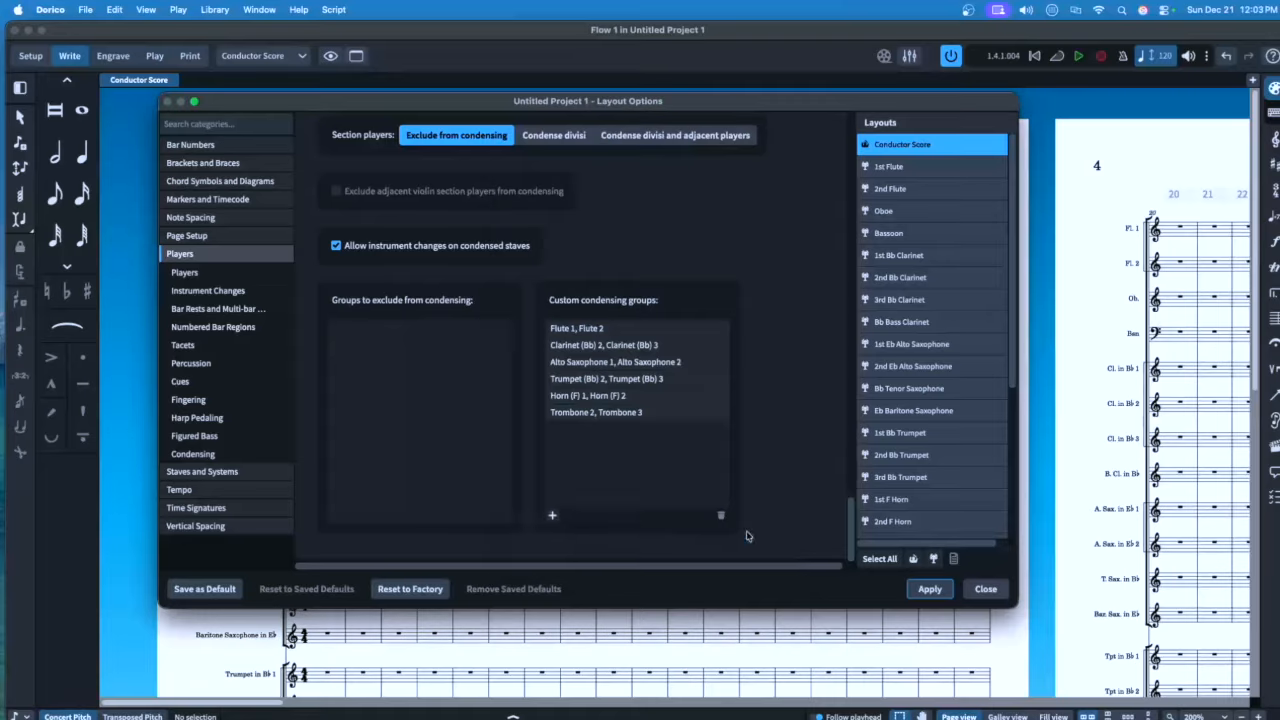
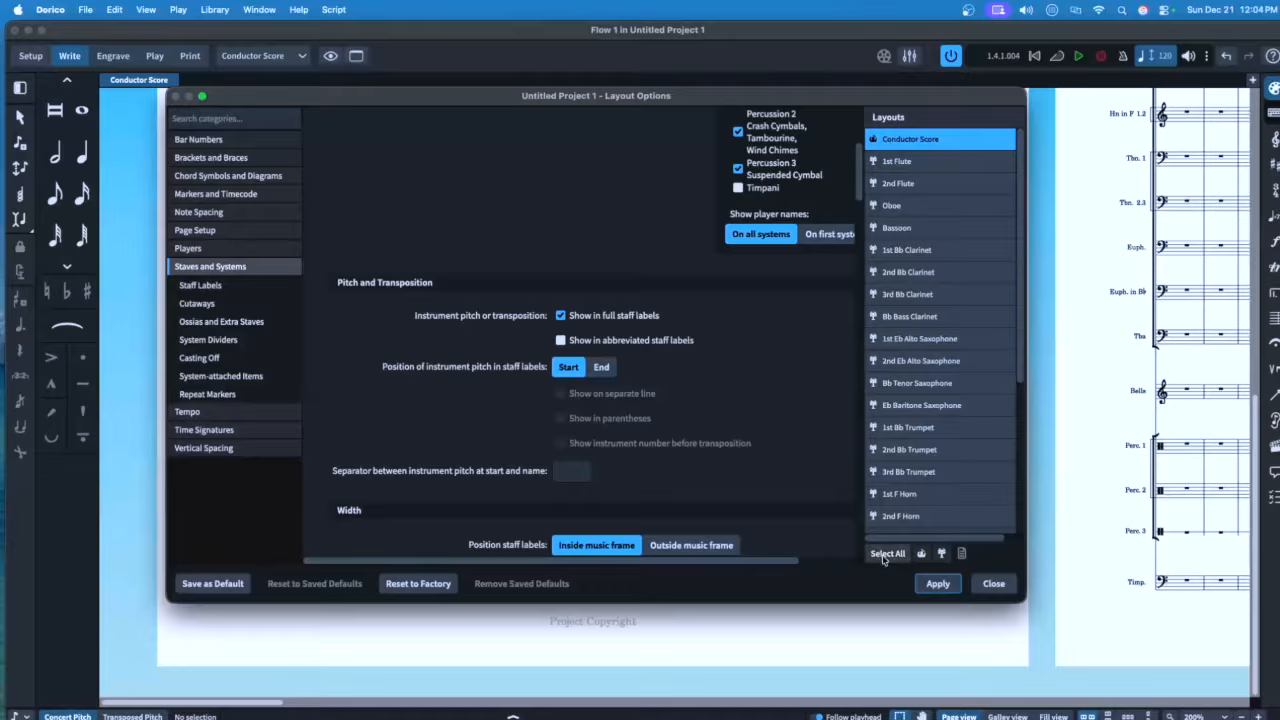
Apply abbreviated staff labels without transposition (Hn 1.2) and move on to the Bar Numbers options
{"action": "left_click", "coordinate": [937, 584]}
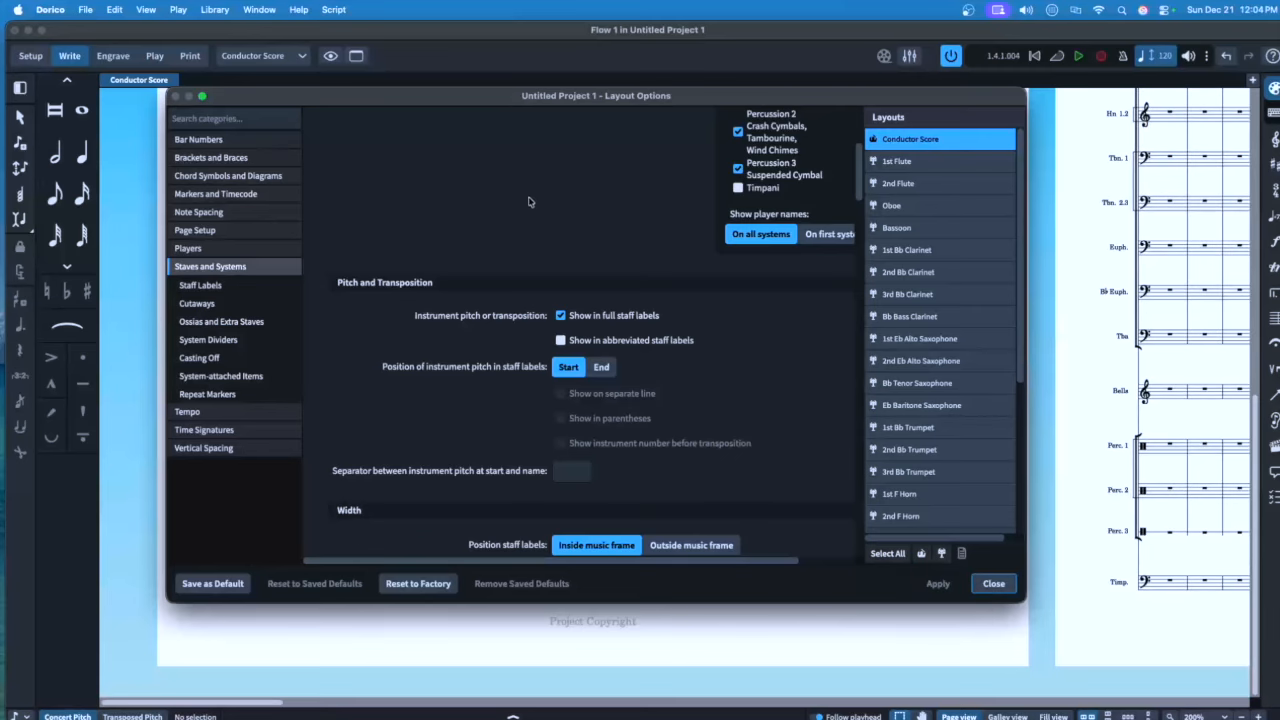
{"action": "mouse_move", "coordinate": [504, 104]}
{"action": "left_mouse_down"}
{"action": "mouse_move", "coordinate": [725, 111]}
{"action": "mouse_move", "coordinate": [498, 108]}
{"action": "left_mouse_up"}
{"action": "scroll", "coordinate": [260, 400], "scroll_direction": "up", "scroll_amount": 8}
{"action": "left_click", "coordinate": [192, 144]}
{"action": "scroll", "coordinate": [538, 400], "scroll_direction": "down", "scroll_amount": 10}
Align bar numbers across the width of each system, enclose them in rectangles, and apply
{"action": "left_click", "coordinate": [537, 492]}
{"action": "scroll", "coordinate": [380, 447], "scroll_direction": "down", "scroll_amount": 3}
{"action": "scroll", "coordinate": [379, 447], "scroll_direction": "down", "scroll_amount": 2}
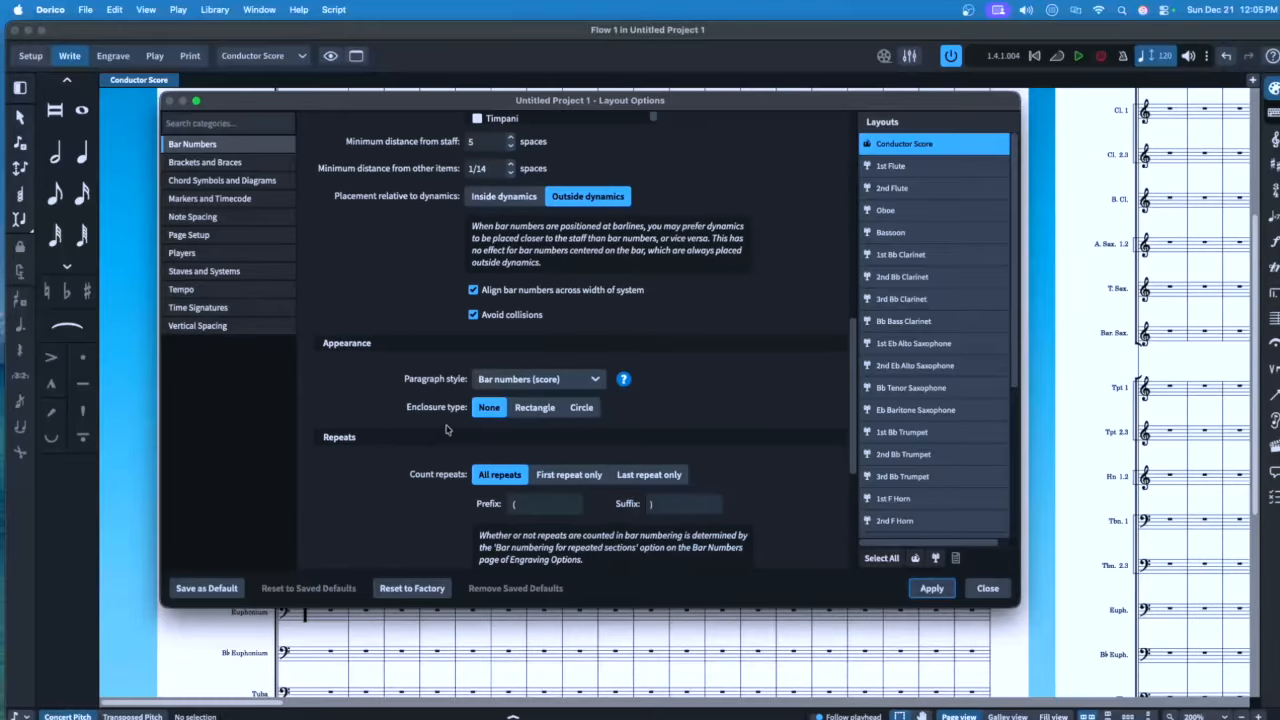
{"action": "left_click", "coordinate": [537, 408]}
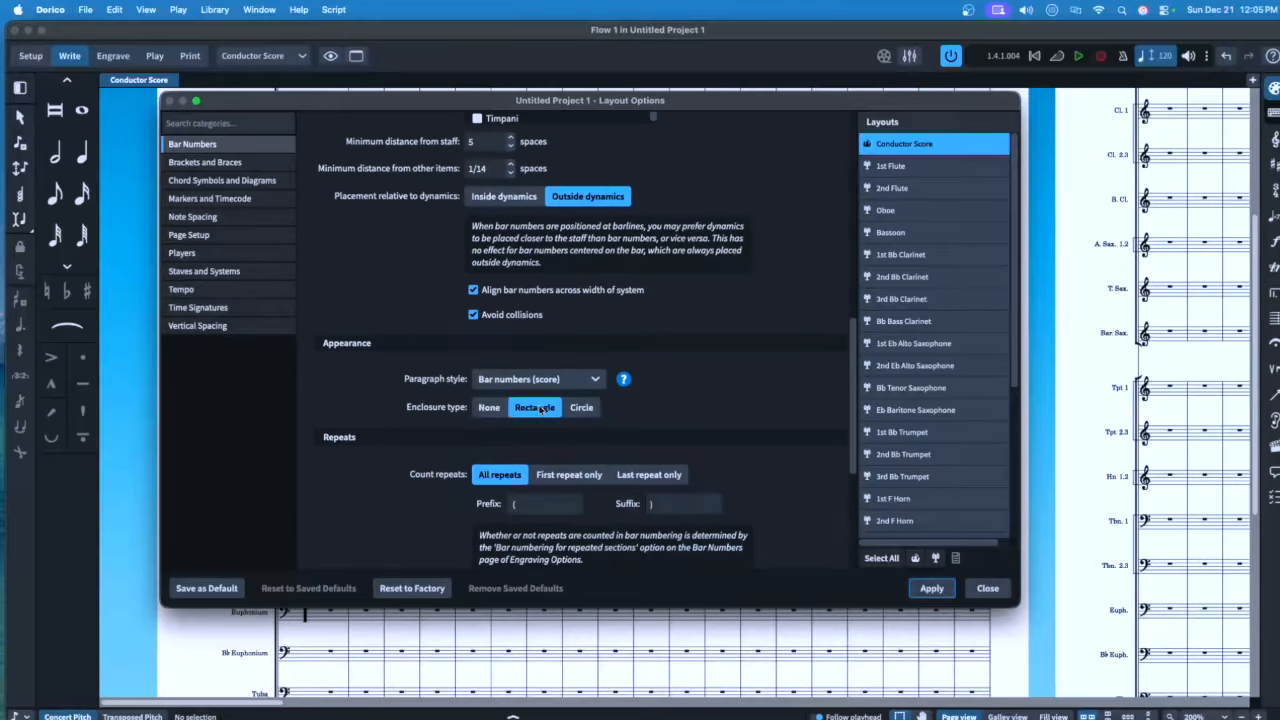
{"action": "left_click", "coordinate": [931, 588]}
{"action": "left_click", "coordinate": [204, 162]}
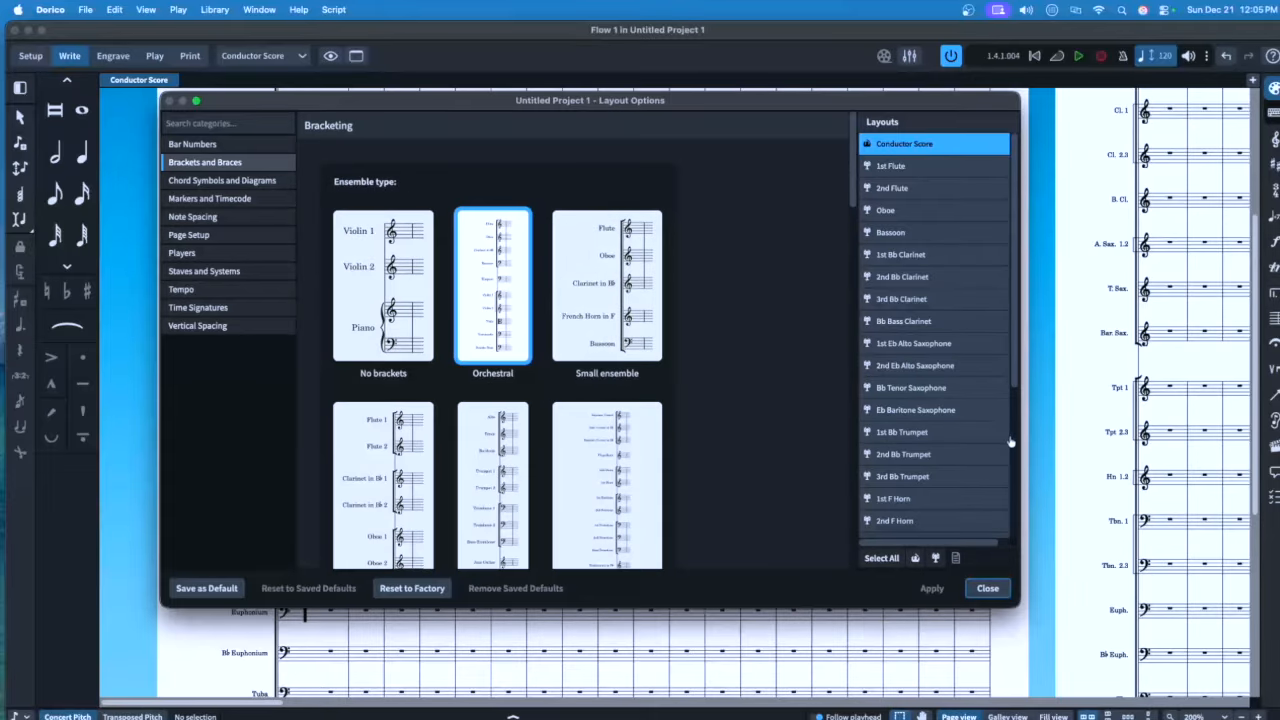
Apply Wind band bracketing, close Layout Options, and switch to Engrave mode
{"action": "scroll", "coordinate": [1080, 446], "scroll_direction": "down", "scroll_amount": 5}
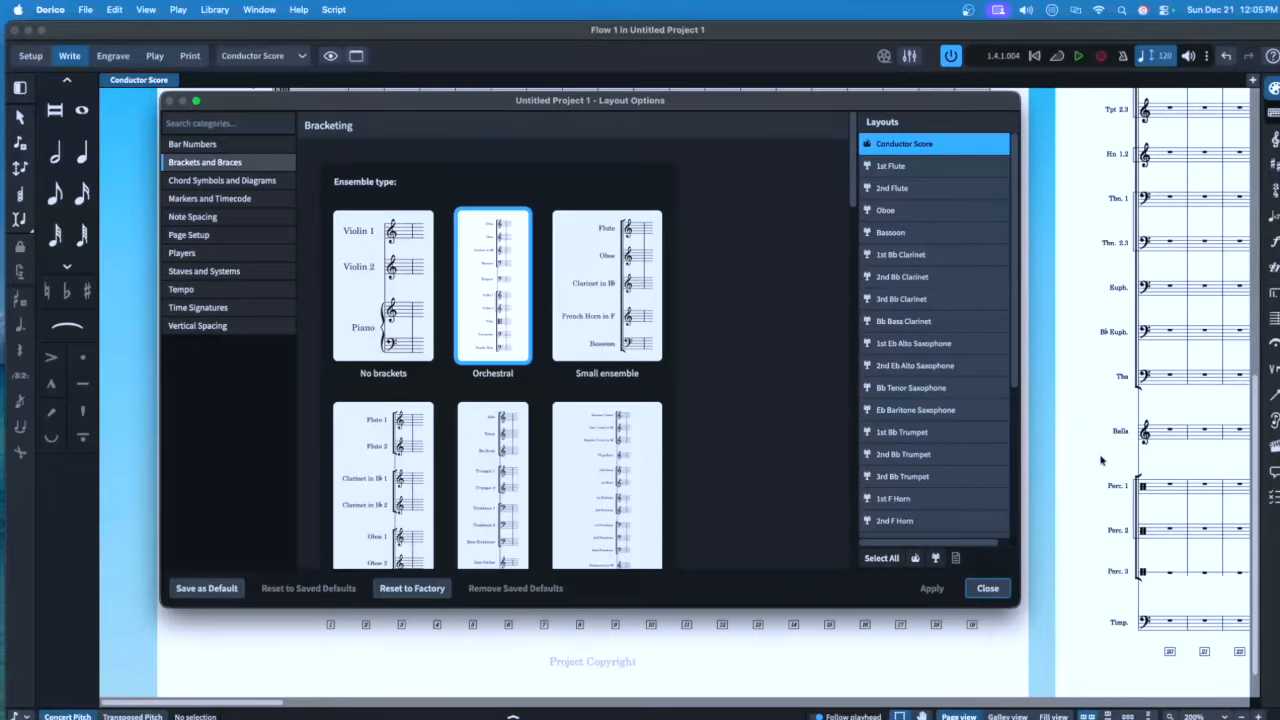
{"action": "scroll", "coordinate": [1102, 462], "scroll_direction": "up", "scroll_amount": 3}
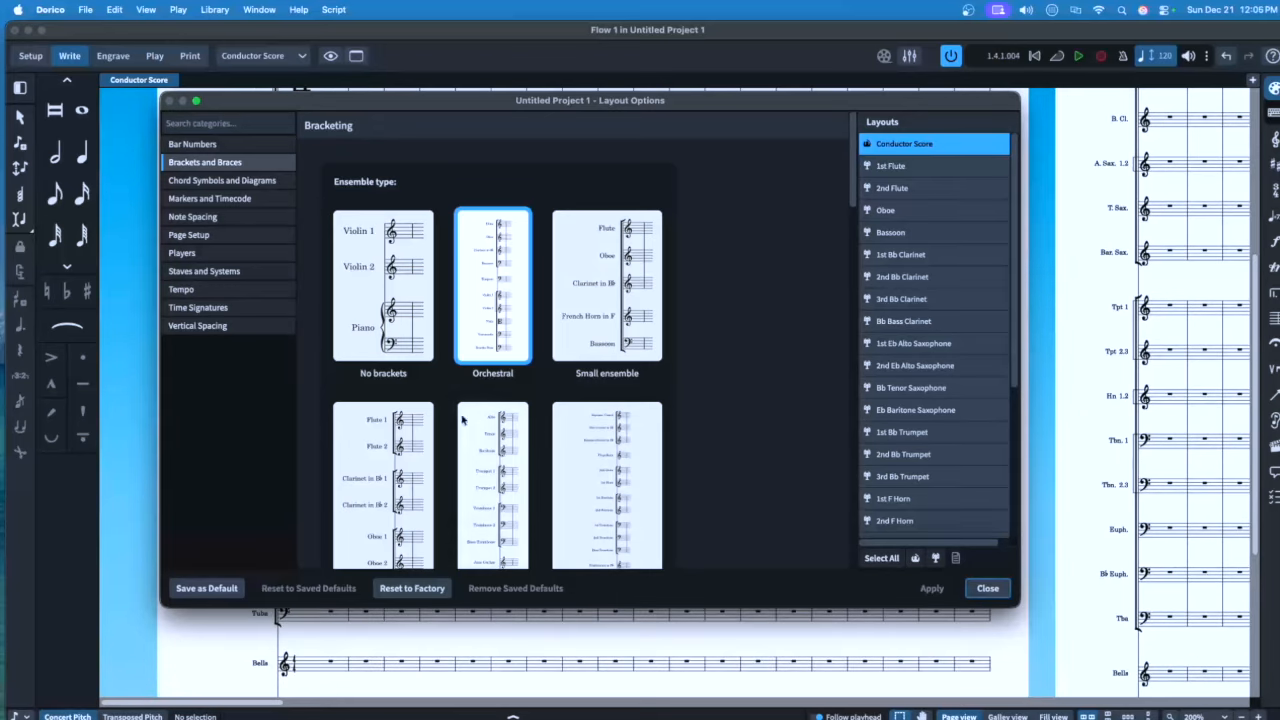
{"action": "scroll", "coordinate": [388, 470], "scroll_direction": "down", "scroll_amount": 2}
{"action": "left_click", "coordinate": [388, 421]}
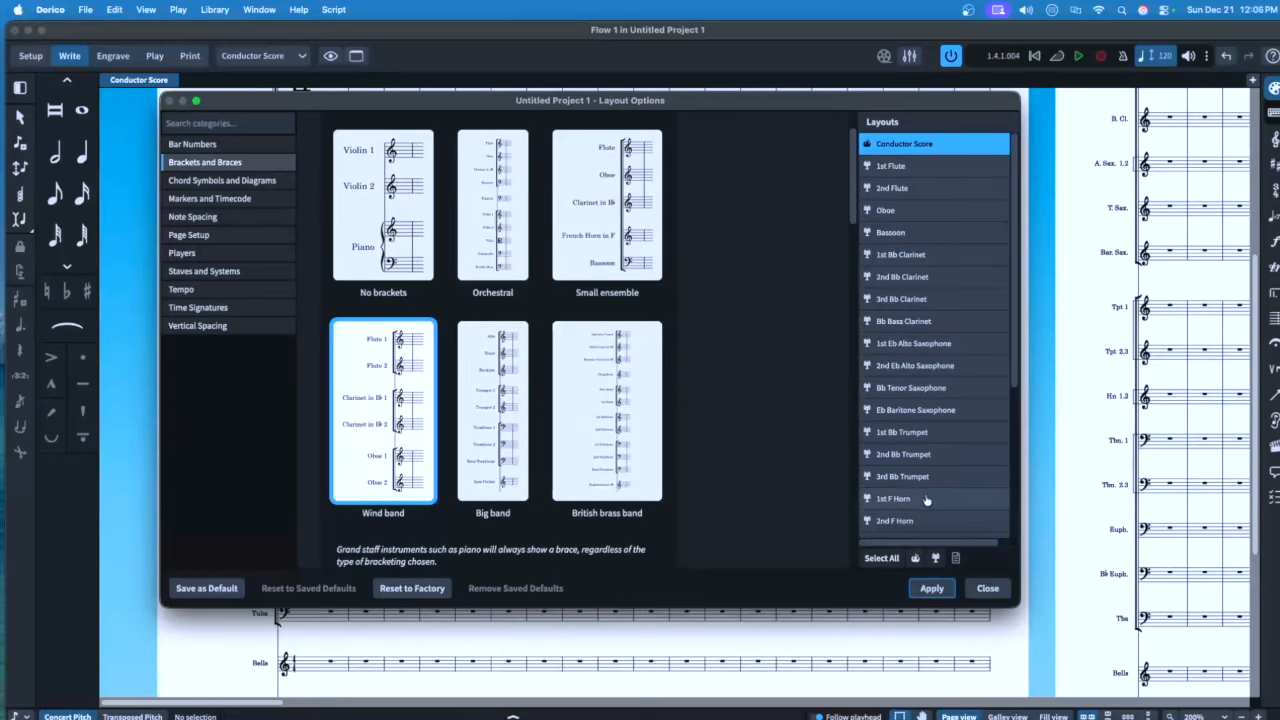
{"action": "left_click", "coordinate": [930, 589]}
{"action": "left_click", "coordinate": [987, 589]}
{"action": "scroll", "coordinate": [640, 400], "scroll_direction": "up", "scroll_amount": 4}
{"action": "left_click", "coordinate": [113, 57]}
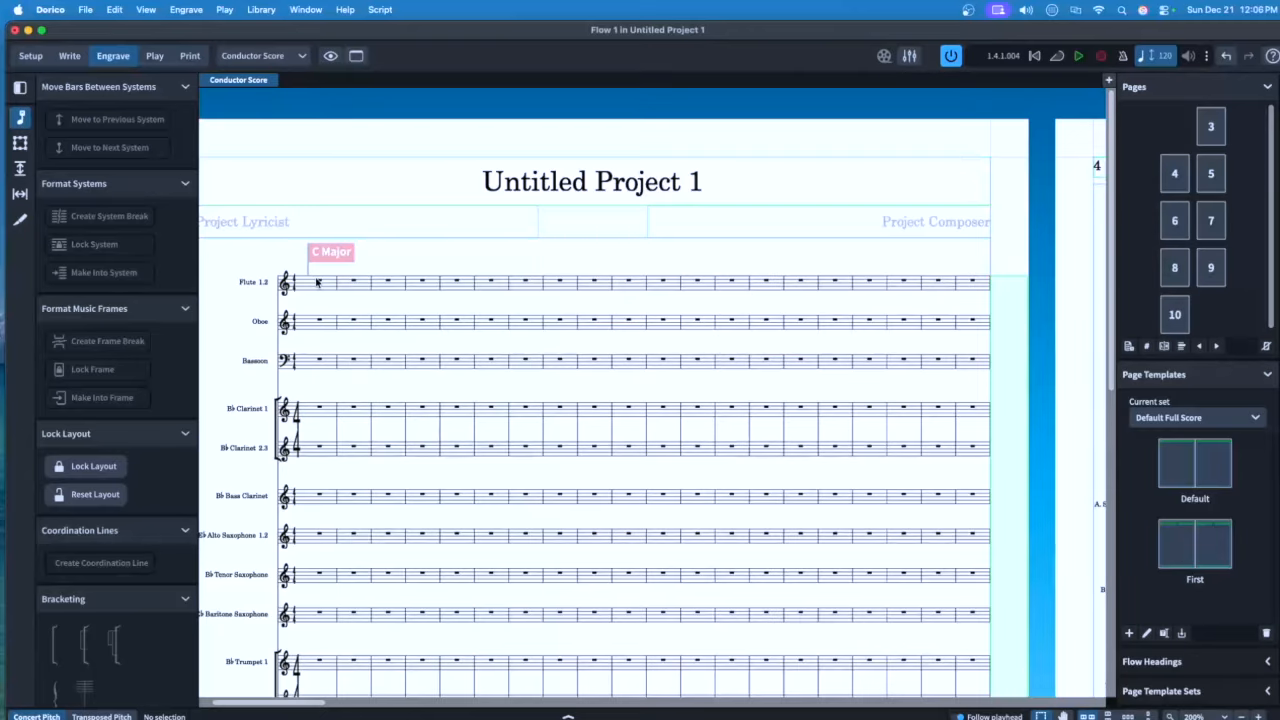
Bracket the Bells through Timpani staves together using the Bracketing panel in Engrave mode
{"action": "left_click_drag", "start_coordinate": [297, 270], "coordinate": [297, 622]}
{"action": "scroll", "coordinate": [320, 566], "scroll_direction": "down", "scroll_amount": 4}
{"action": "scroll", "coordinate": [320, 466], "scroll_direction": "down", "scroll_amount": 5}
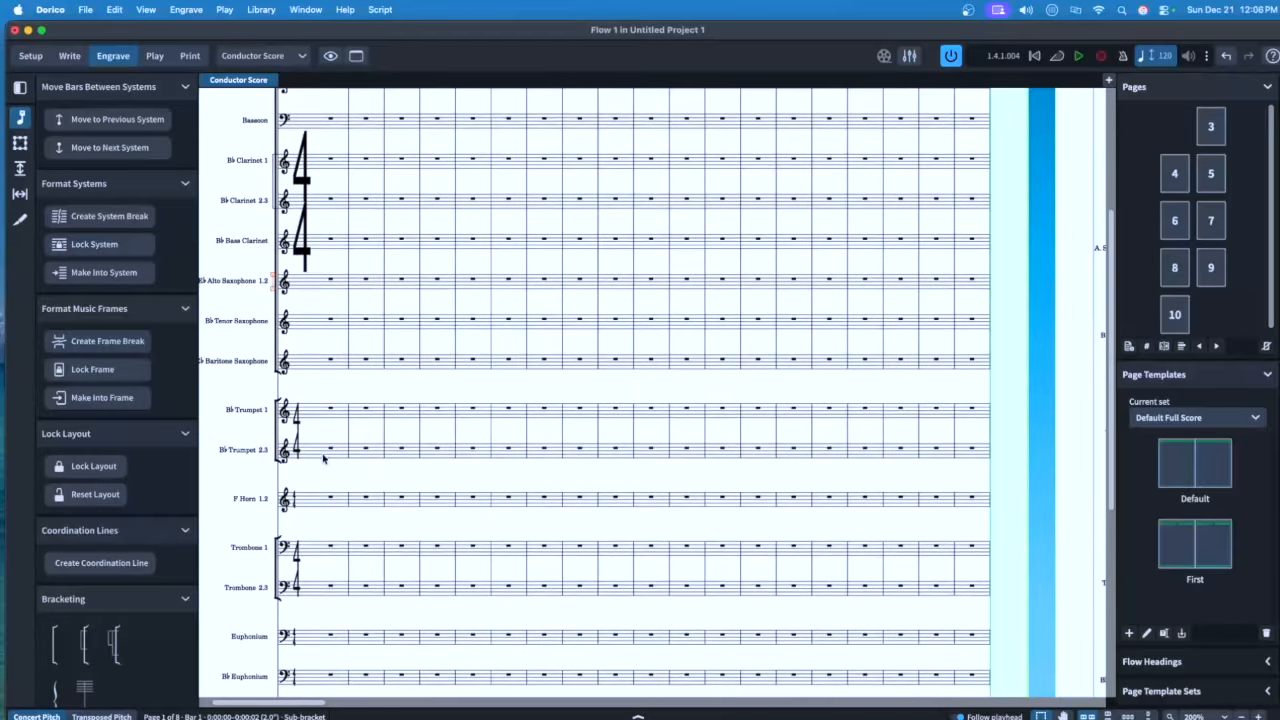
{"action": "left_click_drag", "start_coordinate": [316, 269], "coordinate": [340, 612]}
{"action": "left_click_drag", "start_coordinate": [306, 490], "coordinate": [340, 587]}
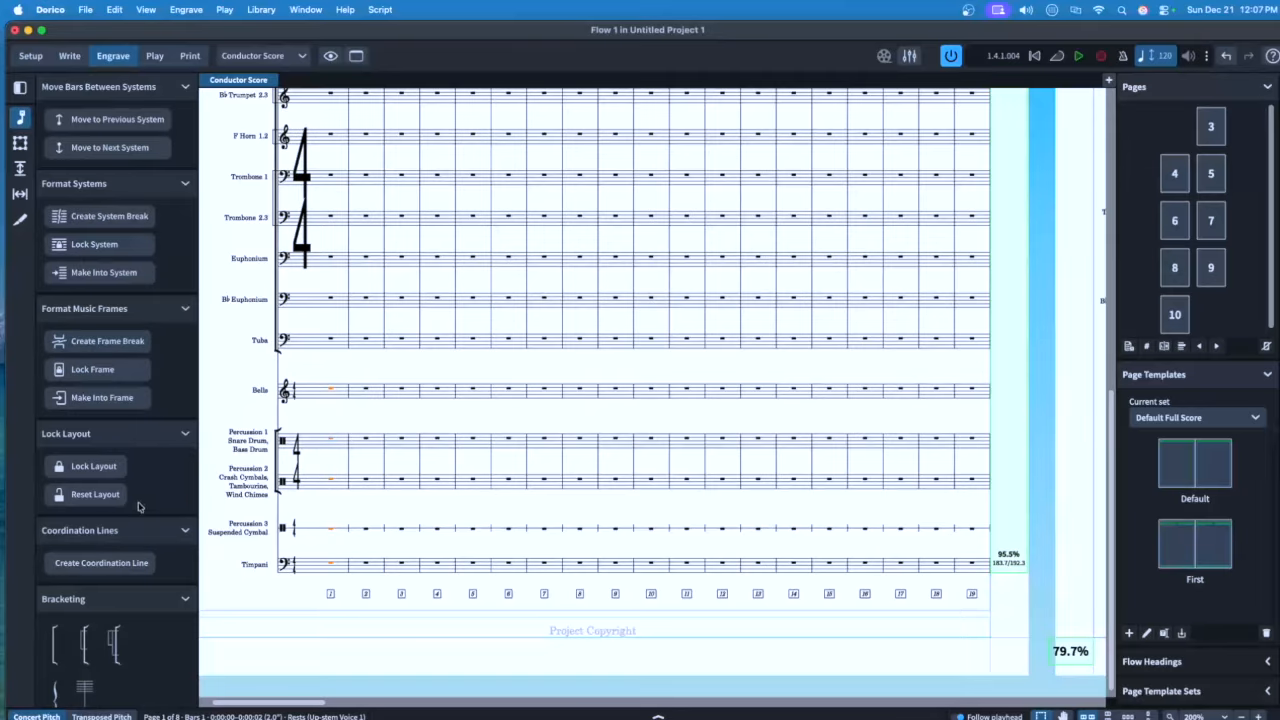
{"action": "left_click", "coordinate": [55, 645]}
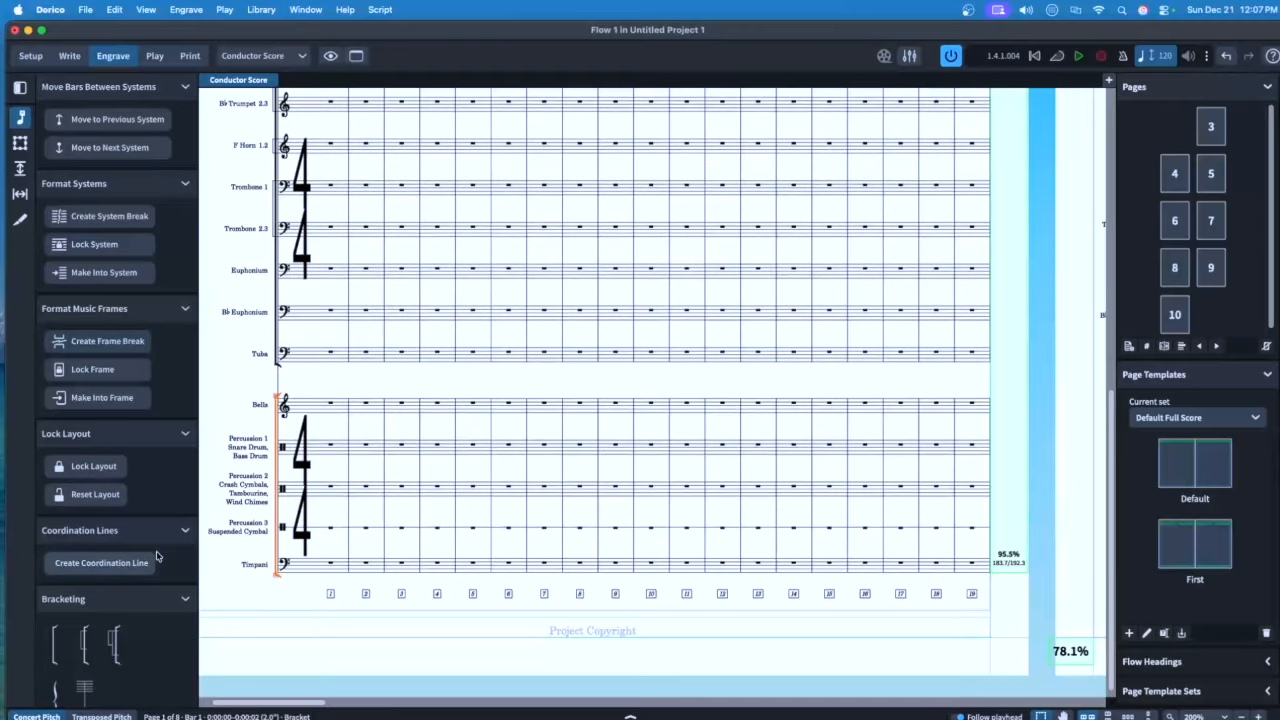
{"action": "left_click", "coordinate": [240, 392]}
{"action": "scroll", "coordinate": [525, 417], "scroll_direction": "up", "scroll_amount": 10}
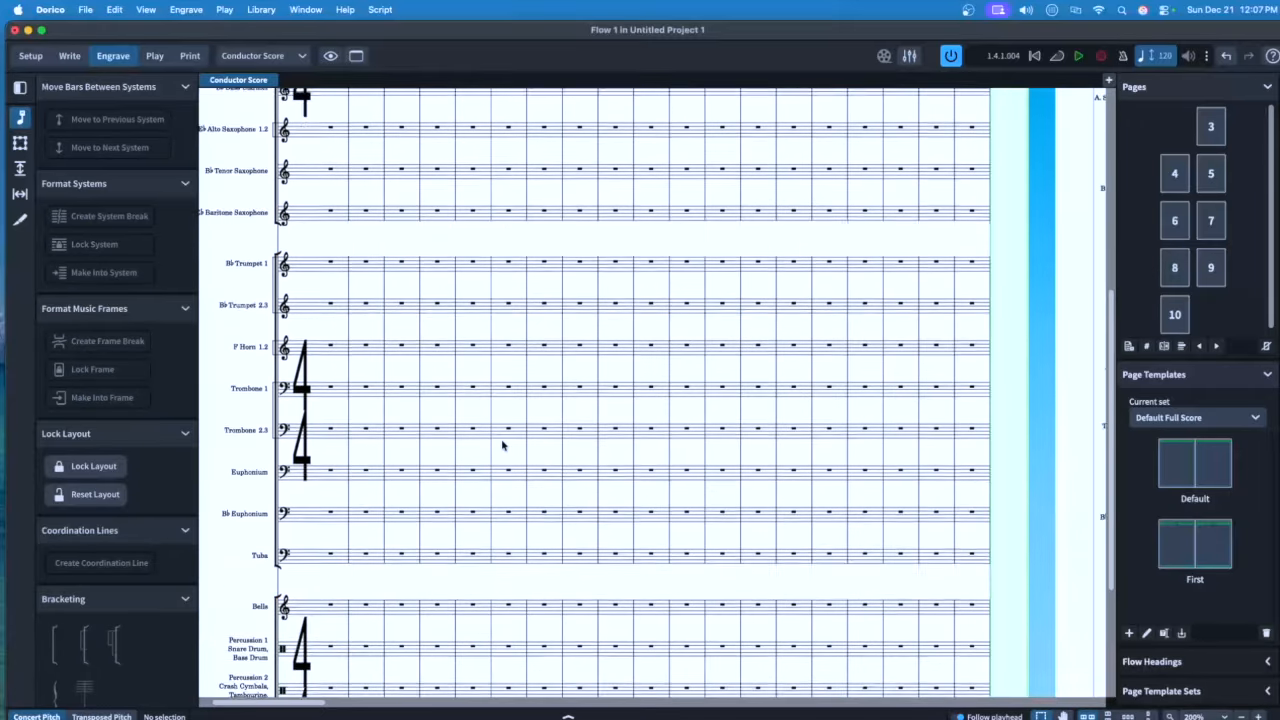
{"action": "key", "text": "super+shift+e"}
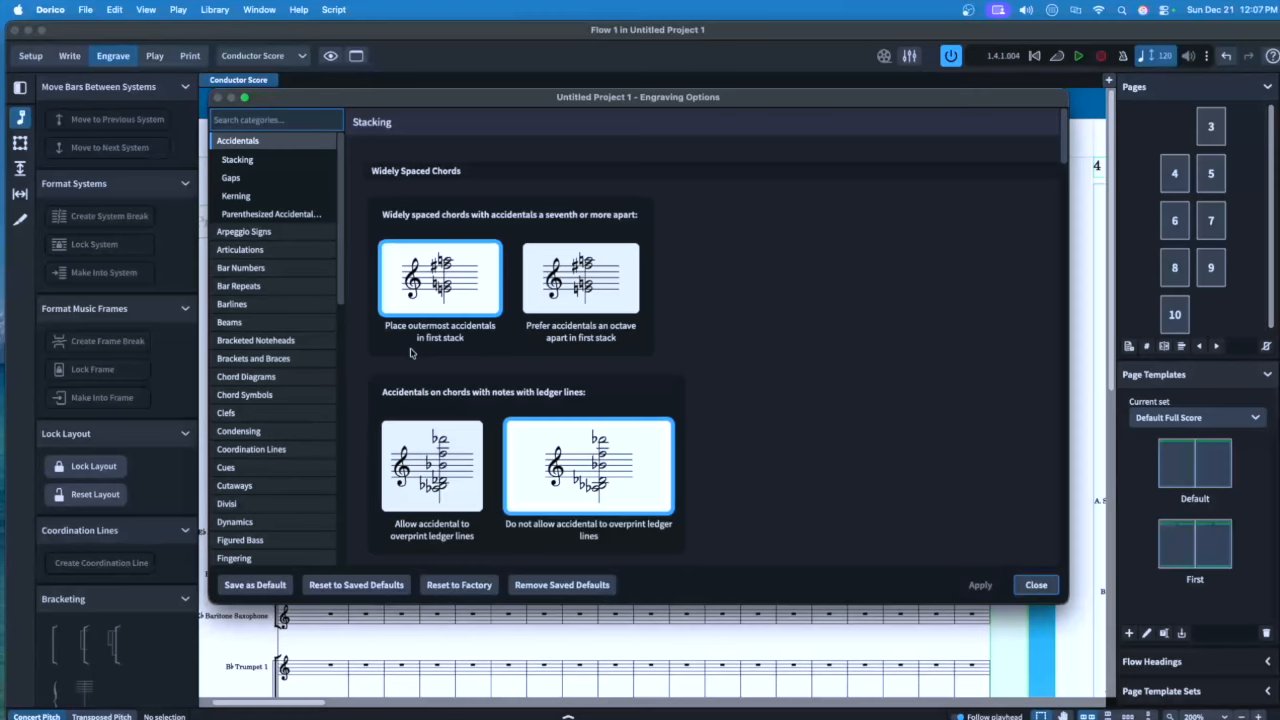
Set marcato and accent articulations to Natural placement and apply it
{"action": "left_click", "coordinate": [250, 249]}
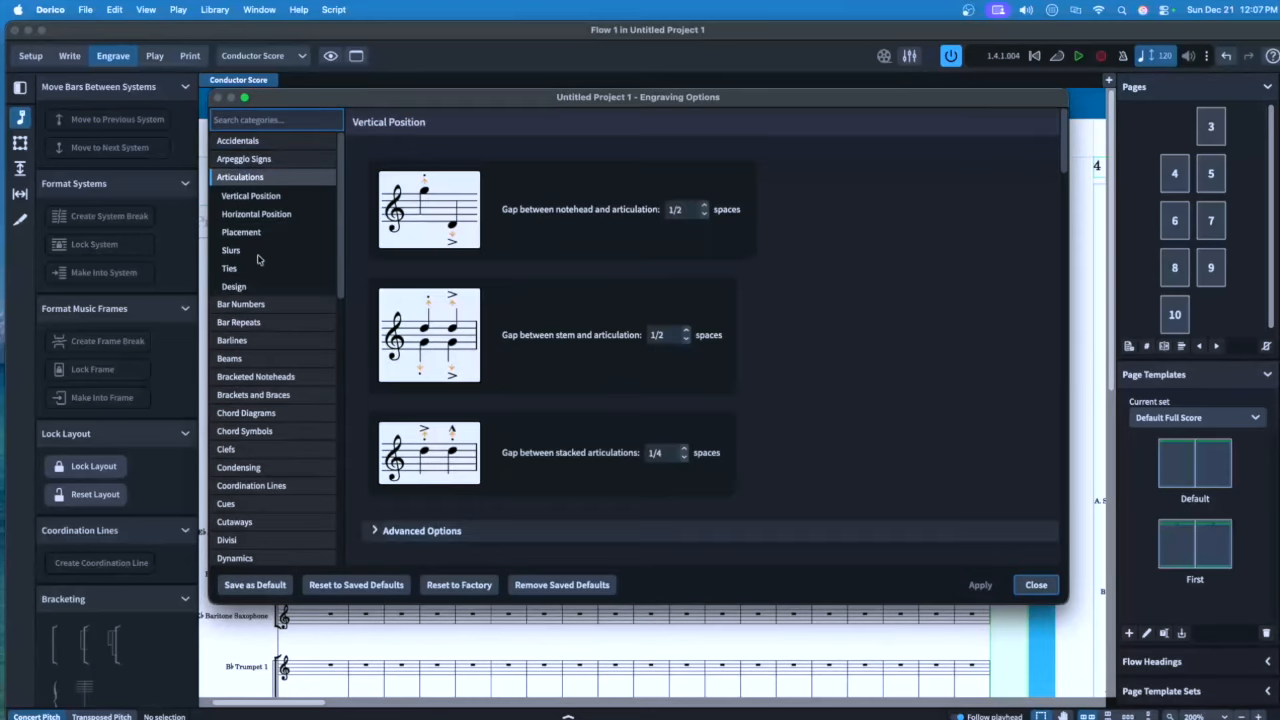
{"action": "left_click", "coordinate": [258, 231]}
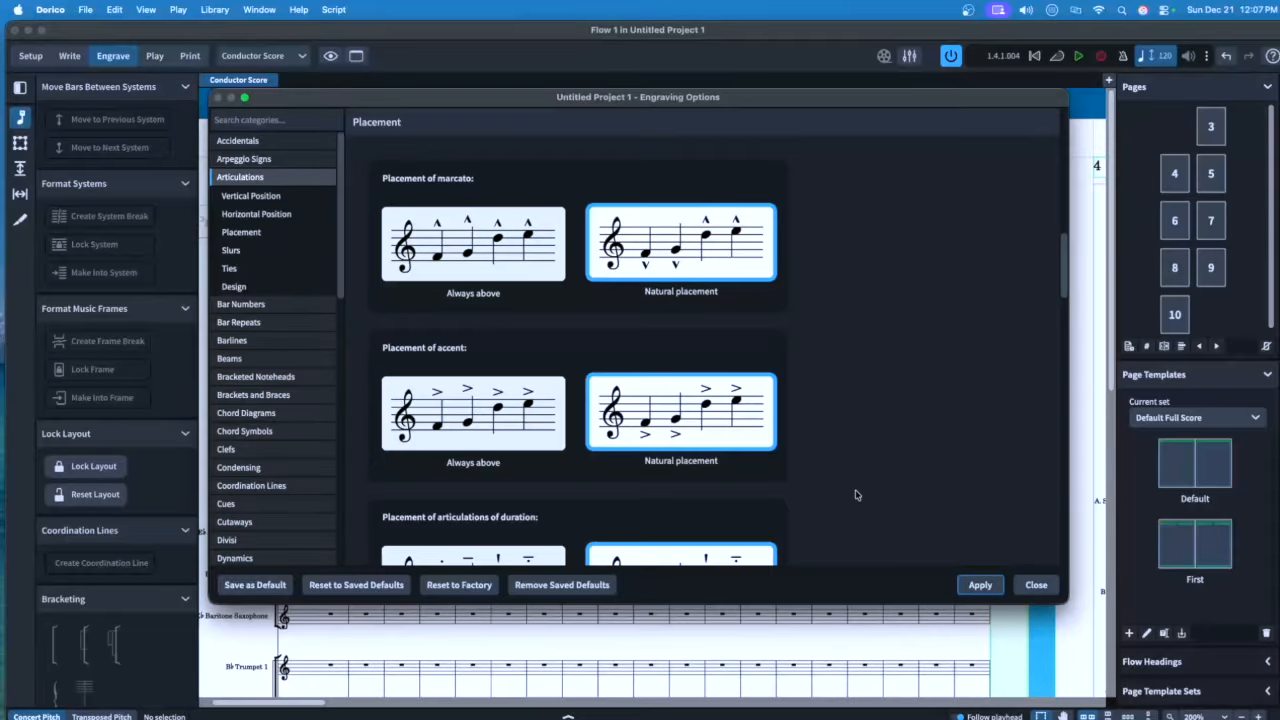
{"action": "left_click", "coordinate": [980, 585]}
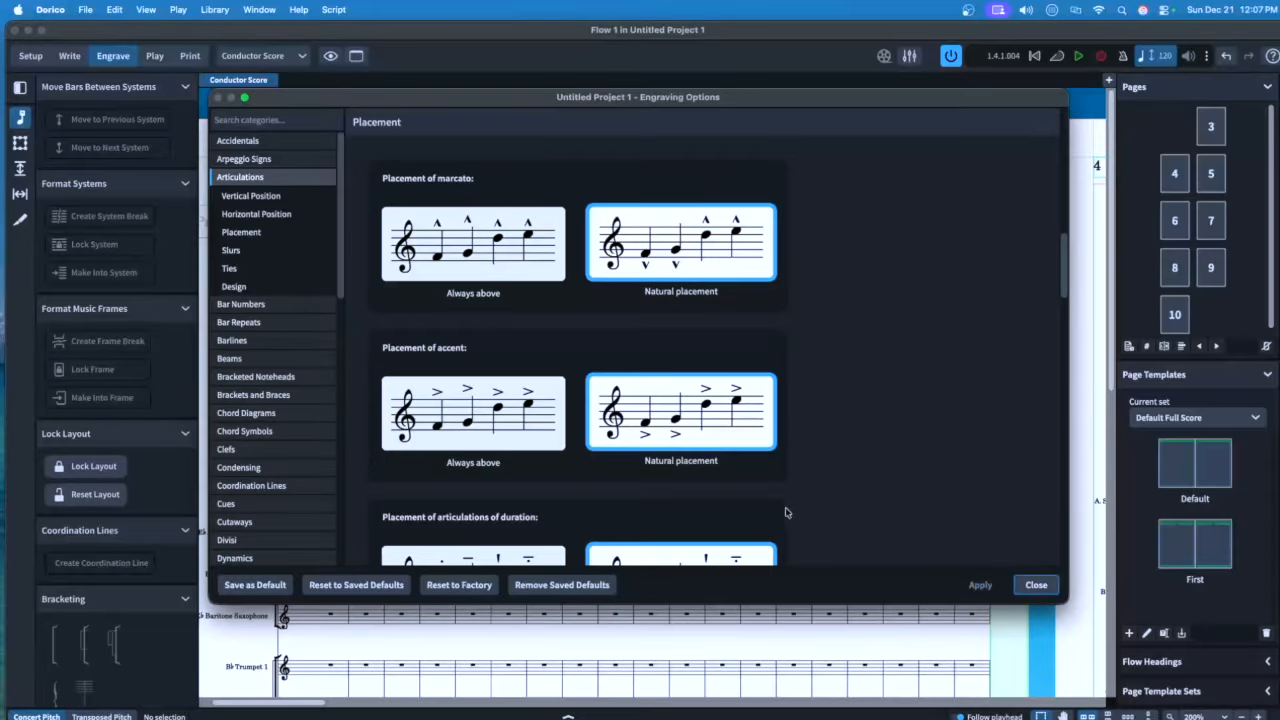
{"action": "left_click", "coordinate": [240, 303]}
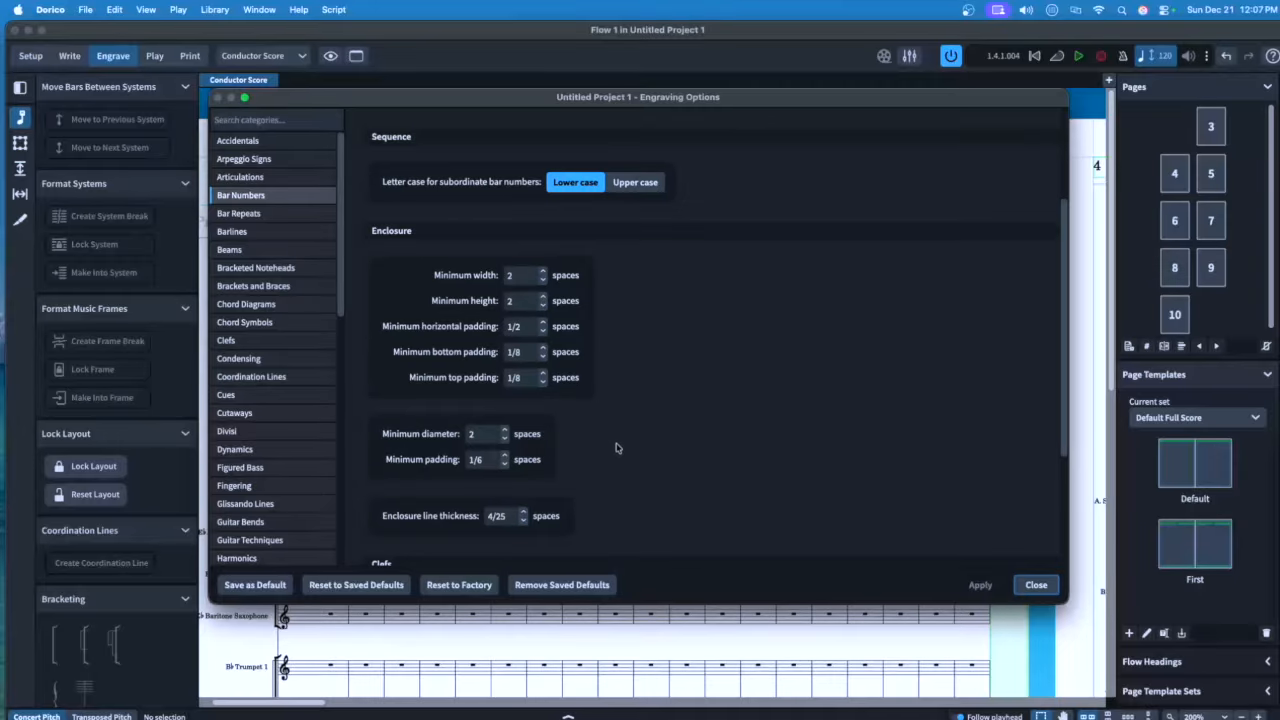
Set the gap between double barlines to 5/8 space in Barlines Design
{"action": "scroll", "coordinate": [614, 445], "scroll_direction": "down", "scroll_amount": 1}
{"action": "scroll", "coordinate": [614, 445], "scroll_direction": "down", "scroll_amount": 3}
{"action": "left_click_drag", "start_coordinate": [508, 356], "coordinate": [470, 358]}
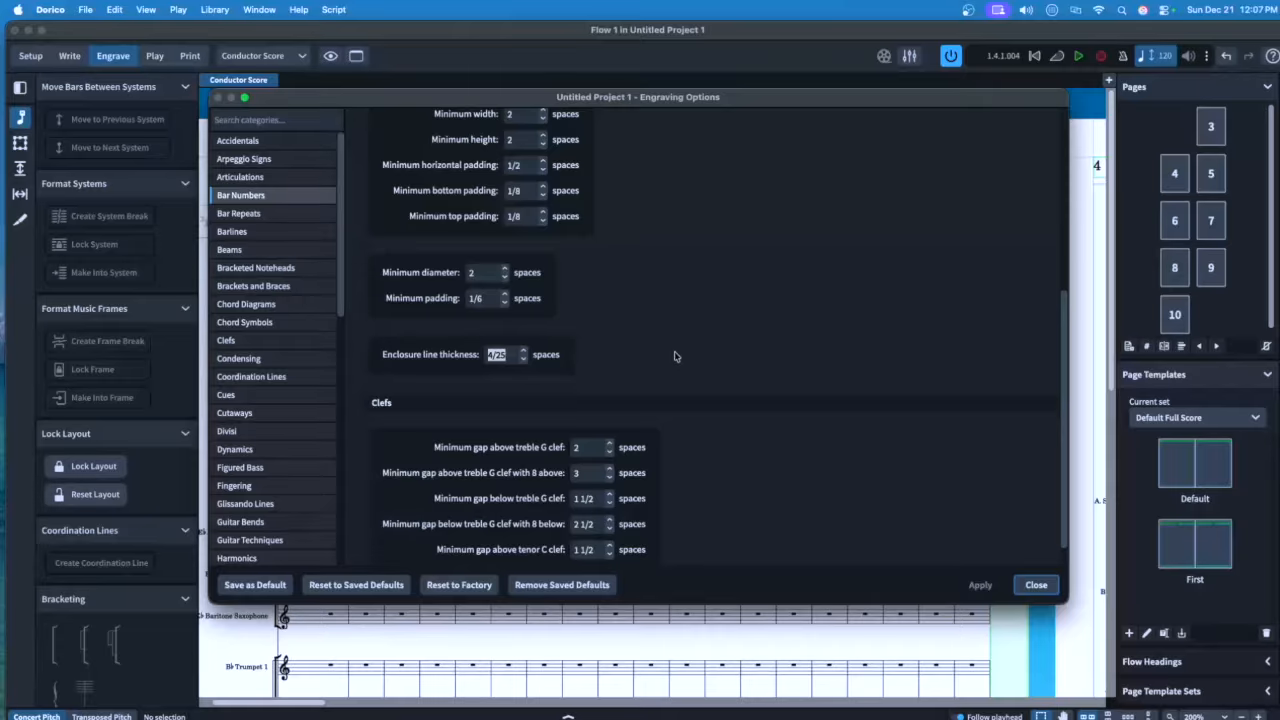
{"action": "left_click", "coordinate": [242, 234]}
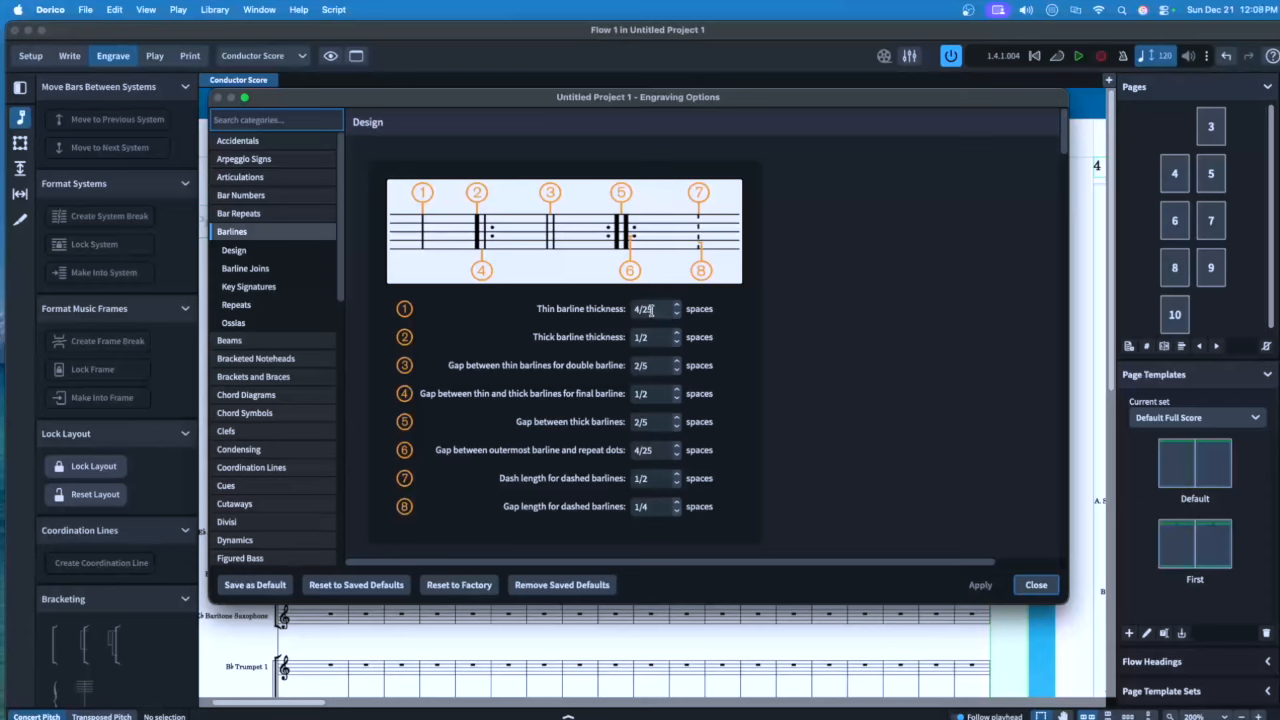
{"action": "mouse_move", "coordinate": [651, 310]}
{"action": "left_click", "coordinate": [657, 366]}
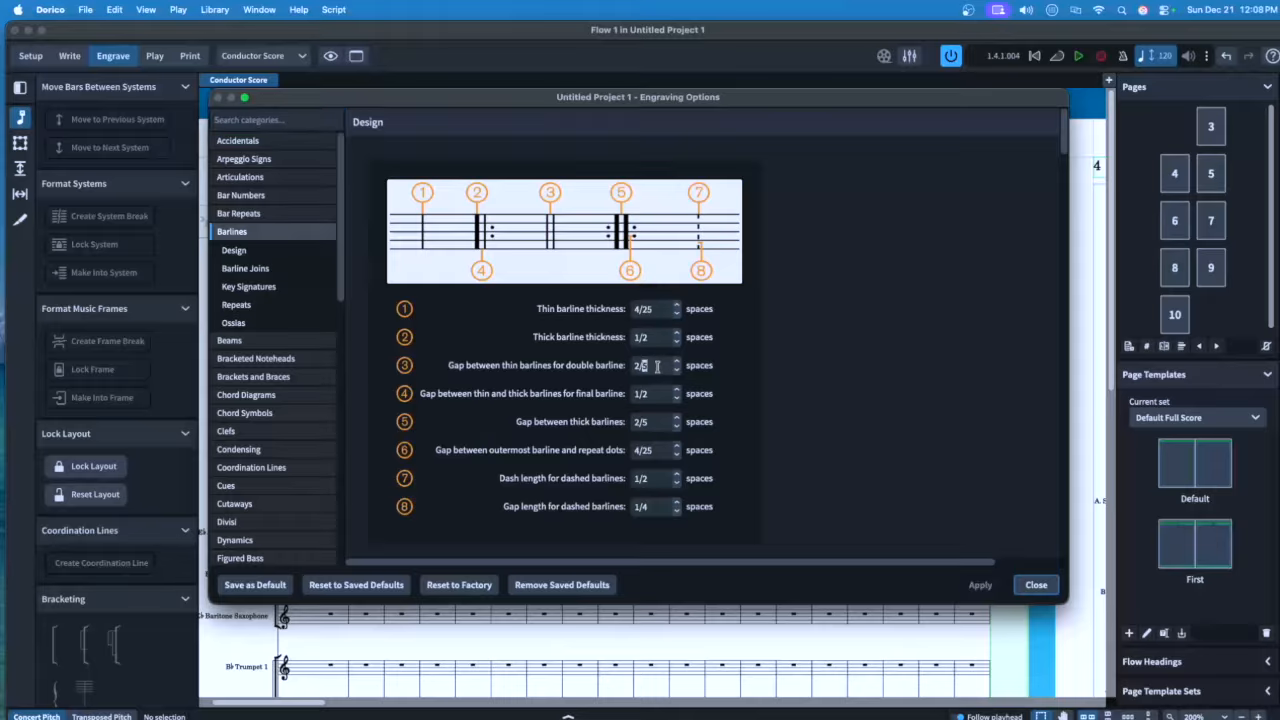
{"action": "key", "text": "BackSpace"}
{"action": "key", "text": "BackSpace"}
{"action": "key", "text": "BackSpace"}
{"action": "type", "text": "5/8"}
Set the thin-thick final barline gap to 1/5 space
{"action": "left_click", "coordinate": [658, 397]}
{"action": "key", "text": "BackSpace"}
{"action": "type", "text": "5"}
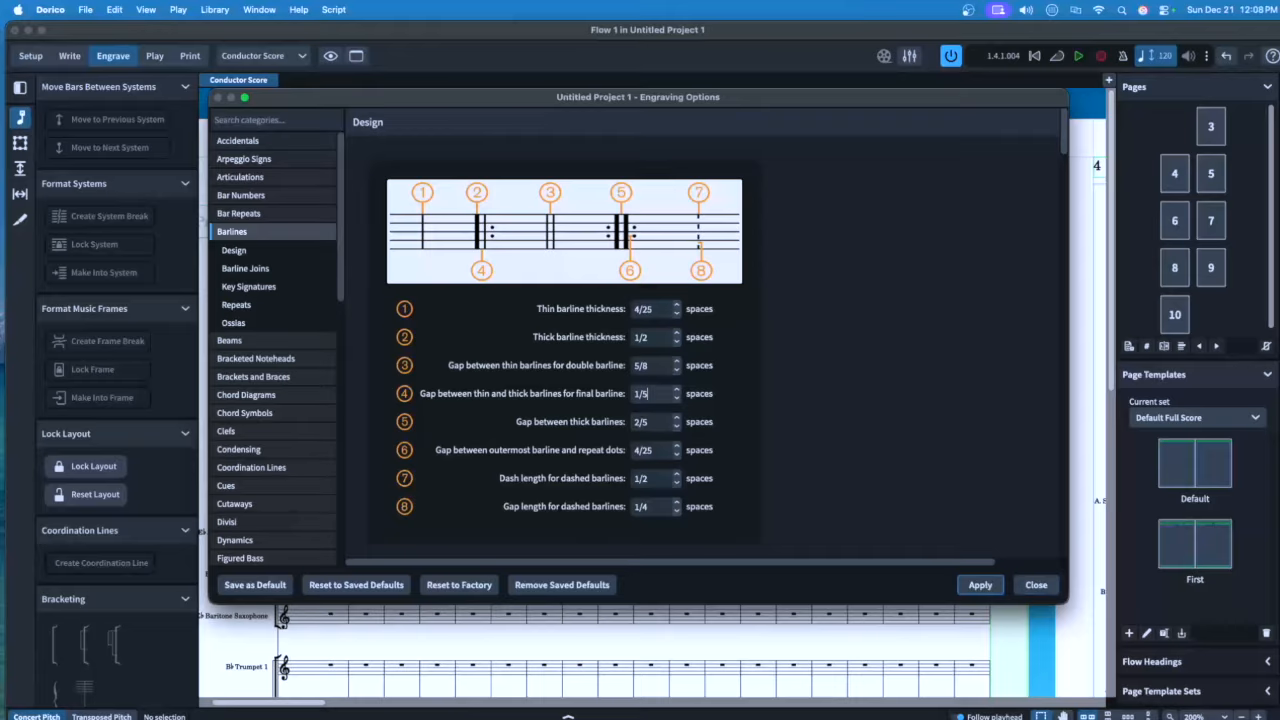
{"action": "left_click", "coordinate": [668, 422]}
{"action": "left_click", "coordinate": [657, 452]}
Set sub-bracket design to Reach bracket and apply the barline and bracket changes
{"action": "left_click", "coordinate": [285, 376]}
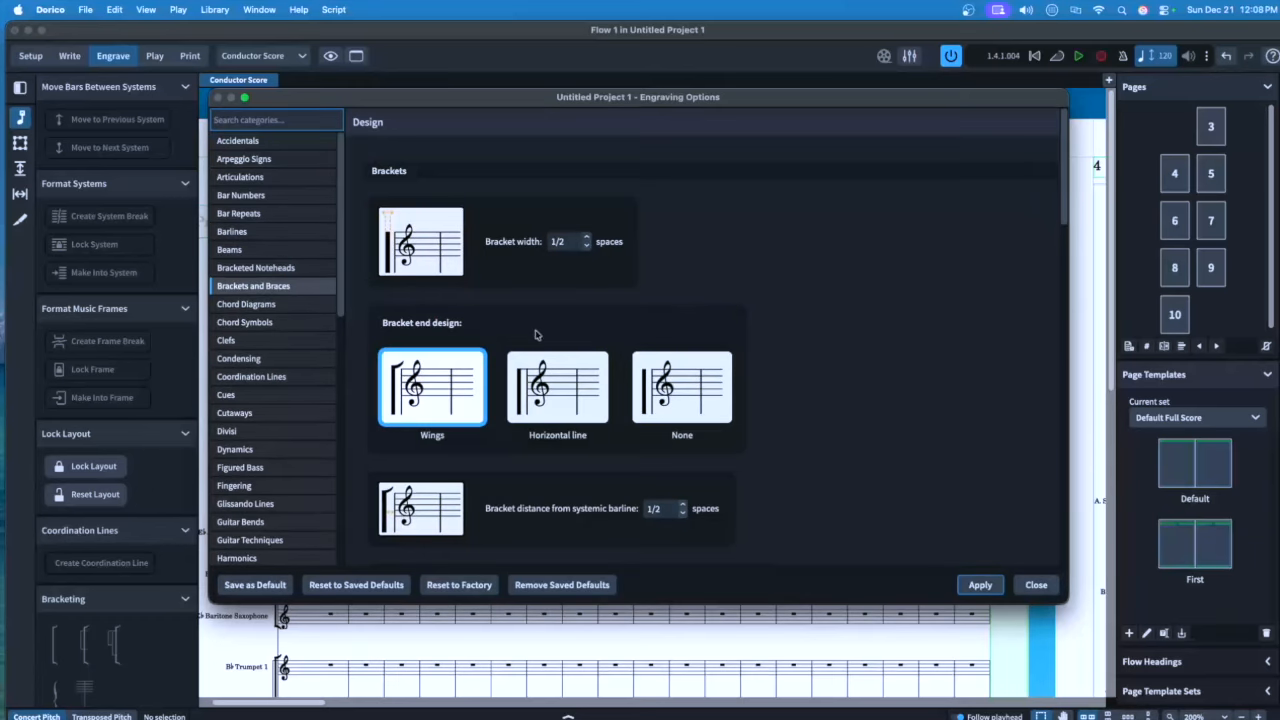
{"action": "scroll", "coordinate": [545, 350], "scroll_direction": "down", "scroll_amount": 10}
{"action": "scroll", "coordinate": [540, 352], "scroll_direction": "down", "scroll_amount": 4}
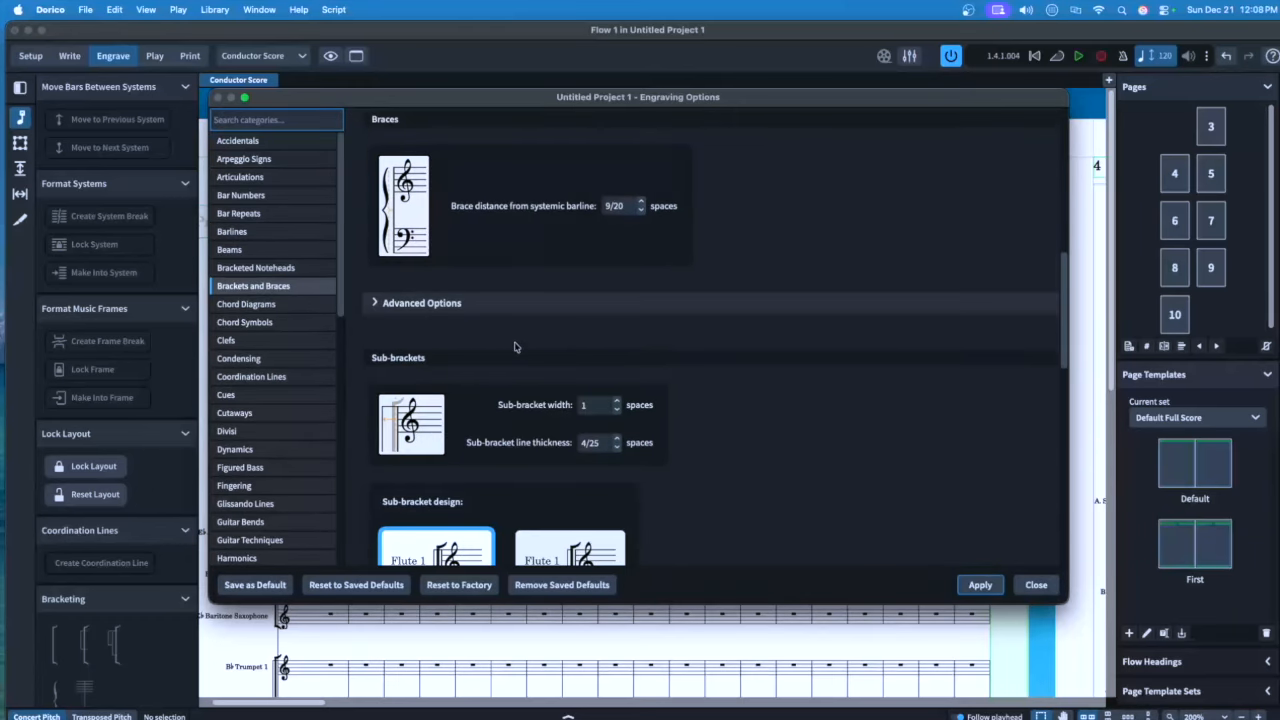
{"action": "scroll", "coordinate": [515, 347], "scroll_direction": "down", "scroll_amount": 4}
{"action": "left_click", "coordinate": [570, 310]}
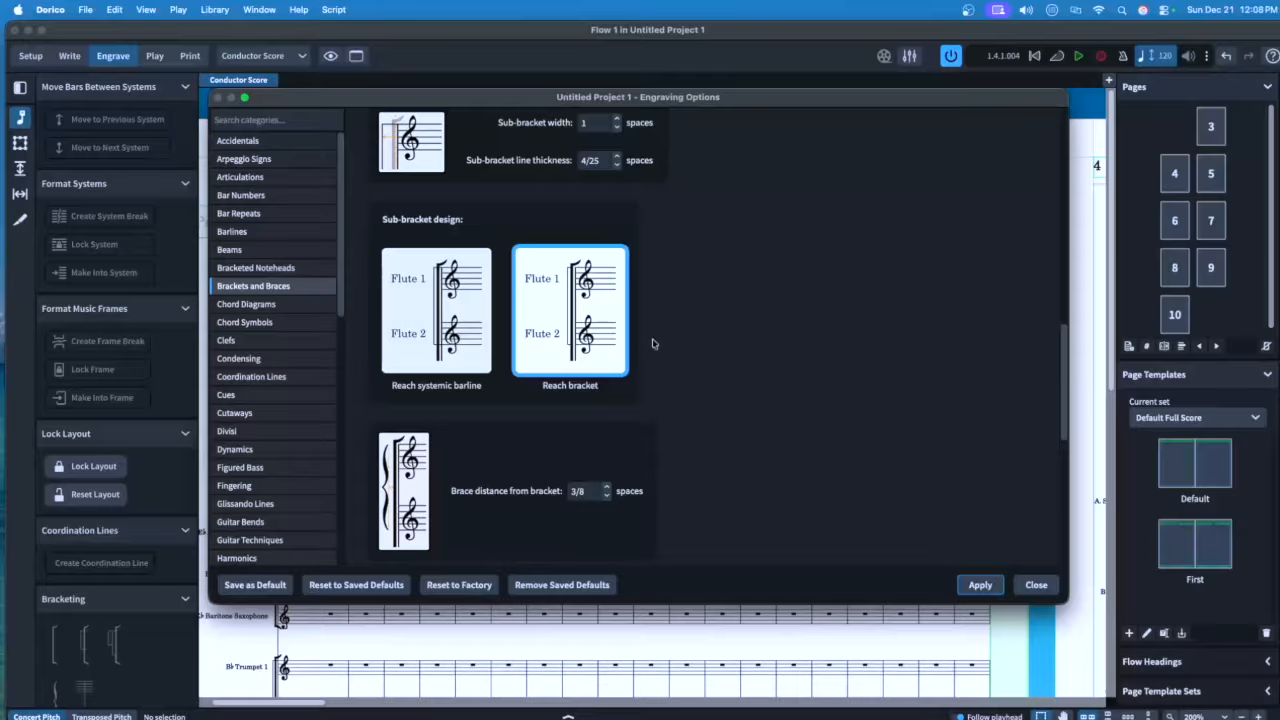
{"action": "left_click", "coordinate": [980, 585]}
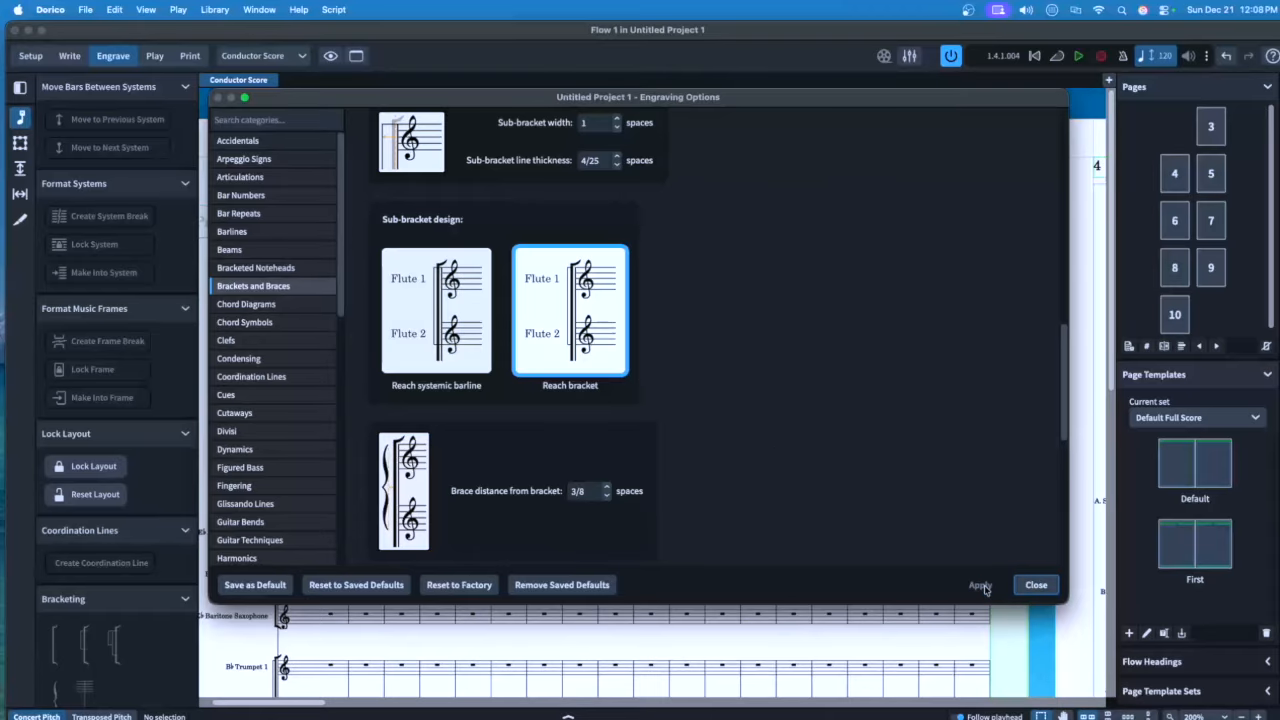
{"action": "left_click", "coordinate": [238, 358]}
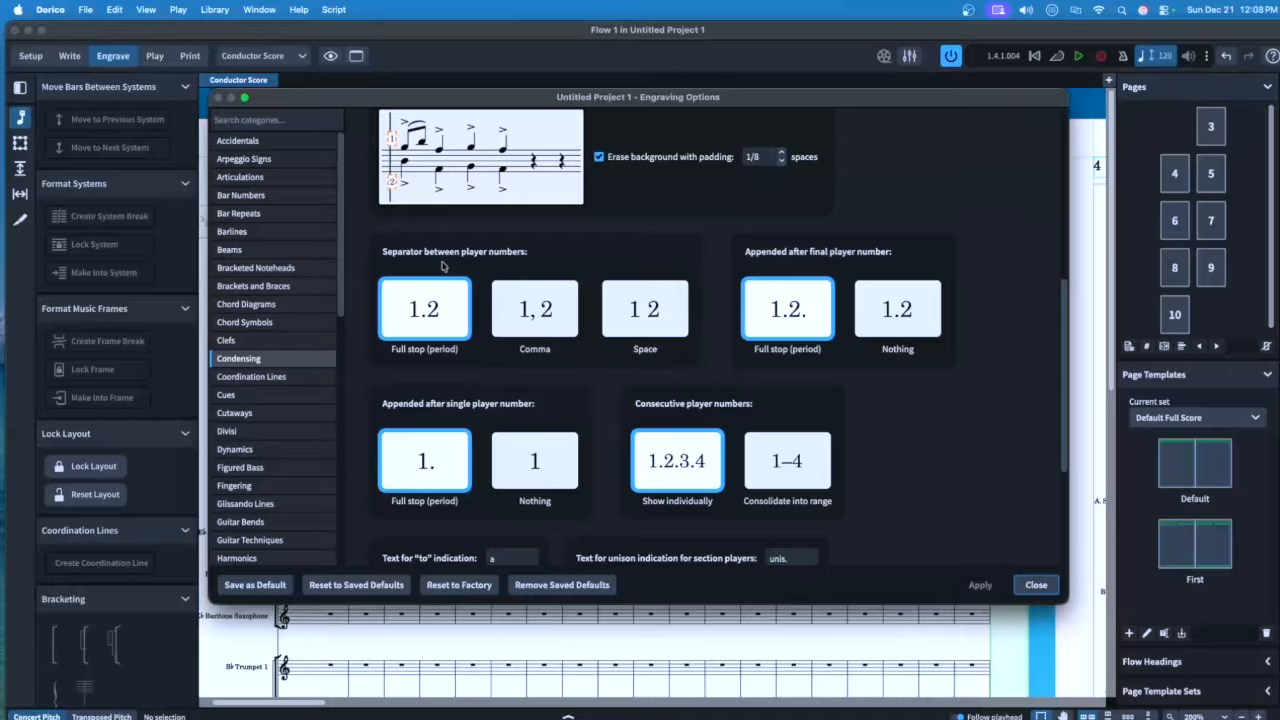
Use a comma separator for condensed player numbers, with nothing after the final number
{"action": "left_click", "coordinate": [548, 306]}
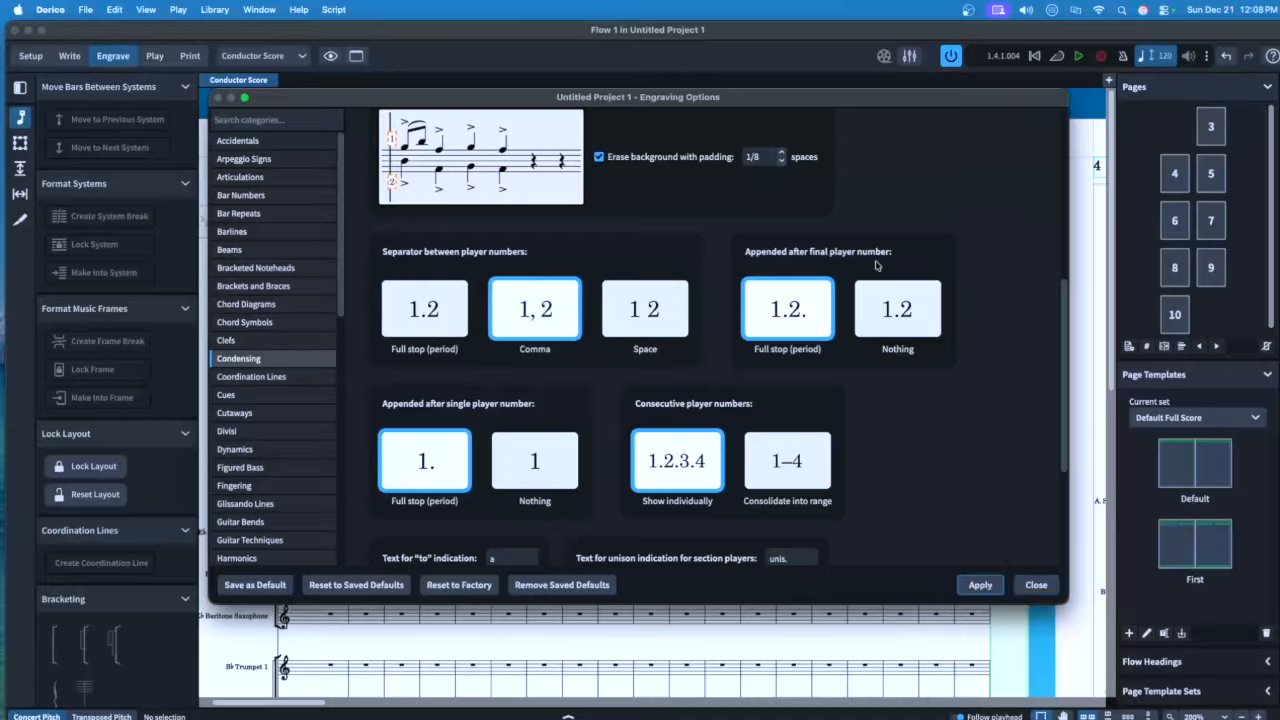
{"action": "left_click", "coordinate": [903, 318]}
{"action": "scroll", "coordinate": [528, 410], "scroll_direction": "down", "scroll_amount": 5}
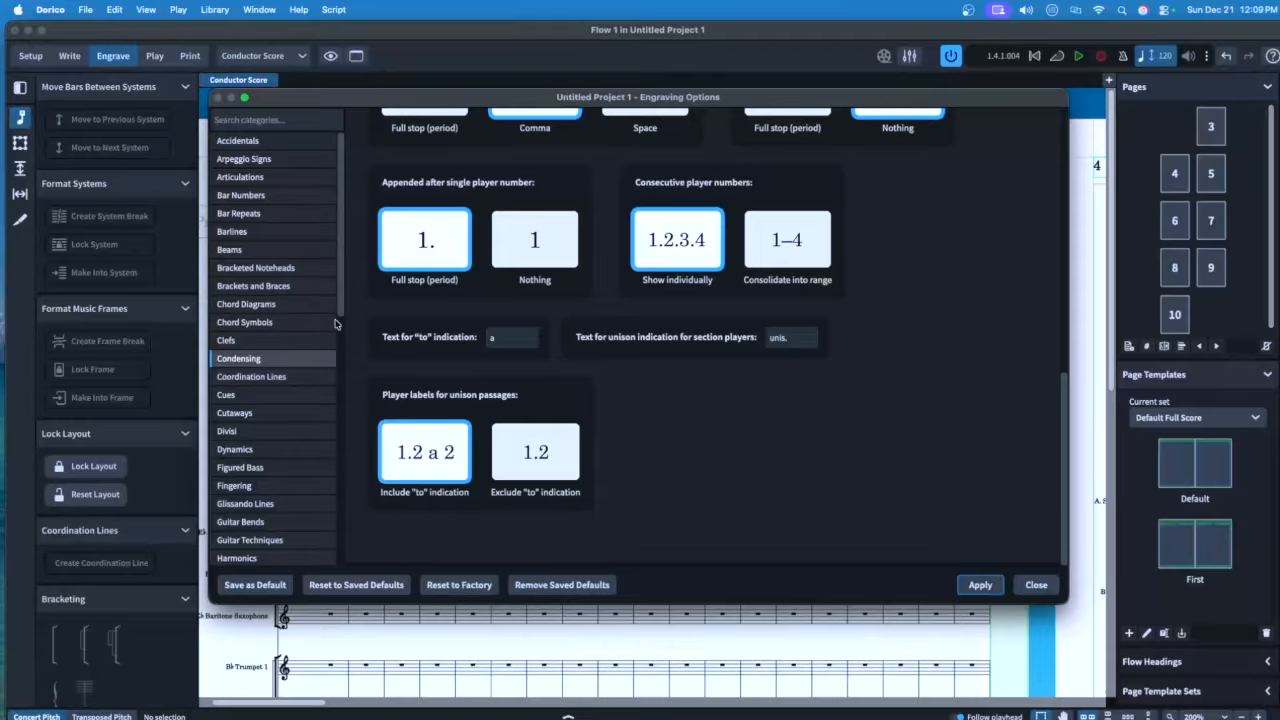
{"action": "left_click", "coordinate": [228, 395]}
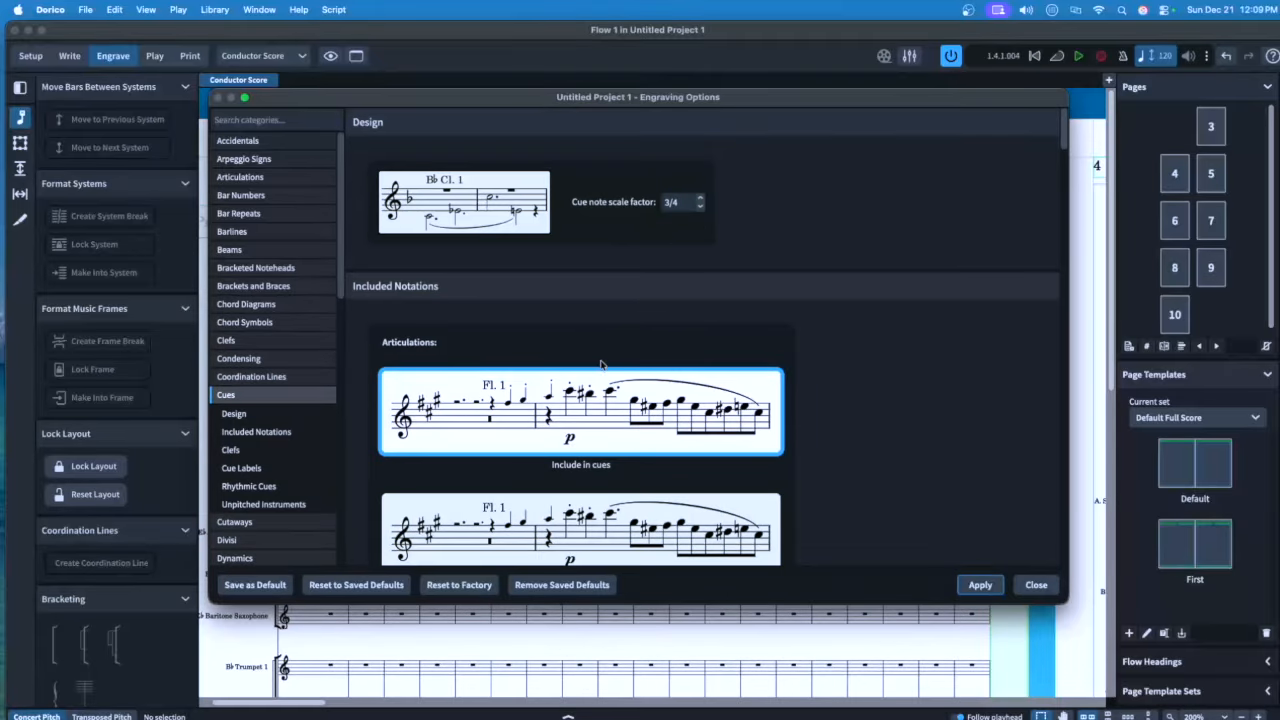
Show a 'Play' label at the next entry after cues and apply it
{"action": "scroll", "coordinate": [600, 364], "scroll_direction": "down", "scroll_amount": 15}
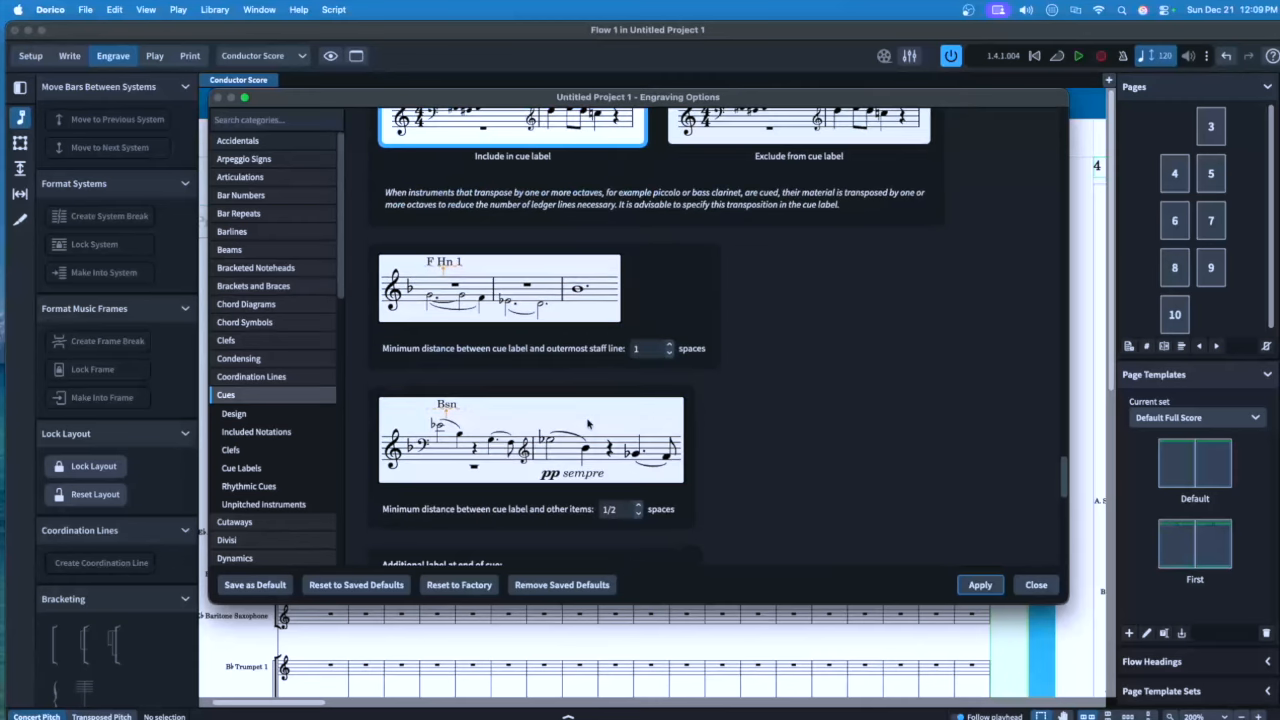
{"action": "scroll", "coordinate": [588, 424], "scroll_direction": "down", "scroll_amount": 6}
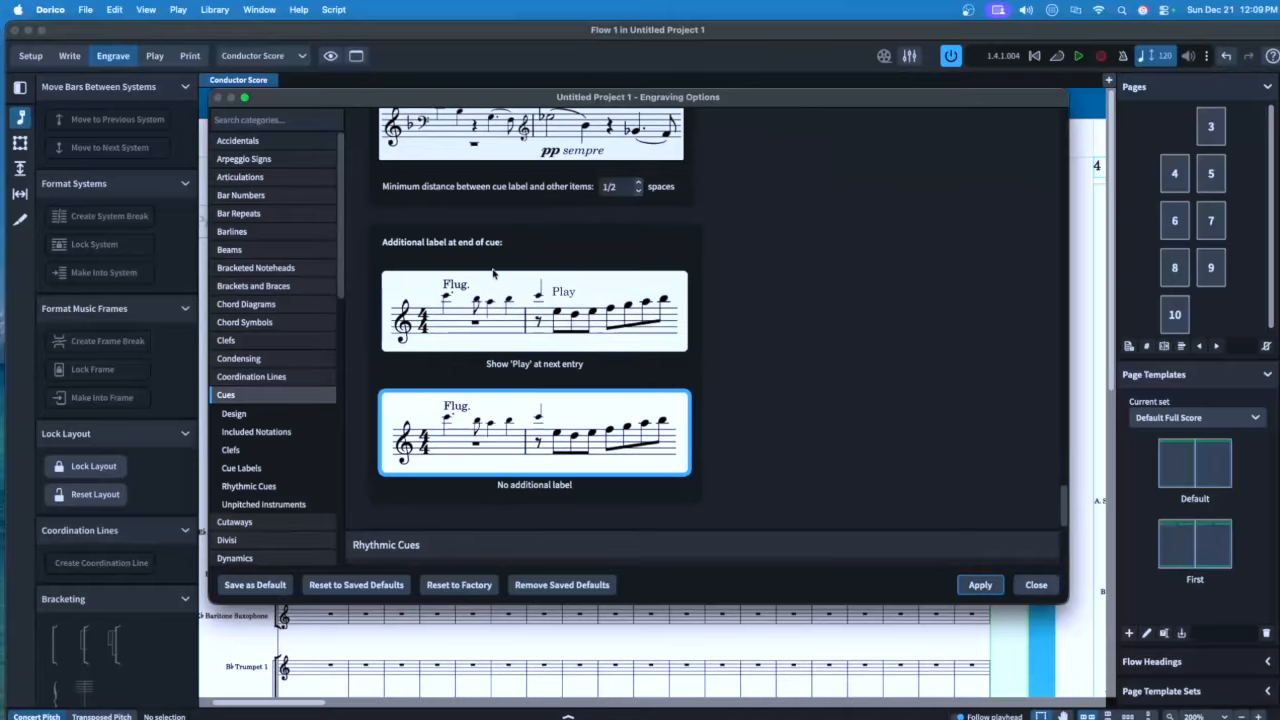
{"action": "left_click", "coordinate": [521, 326]}
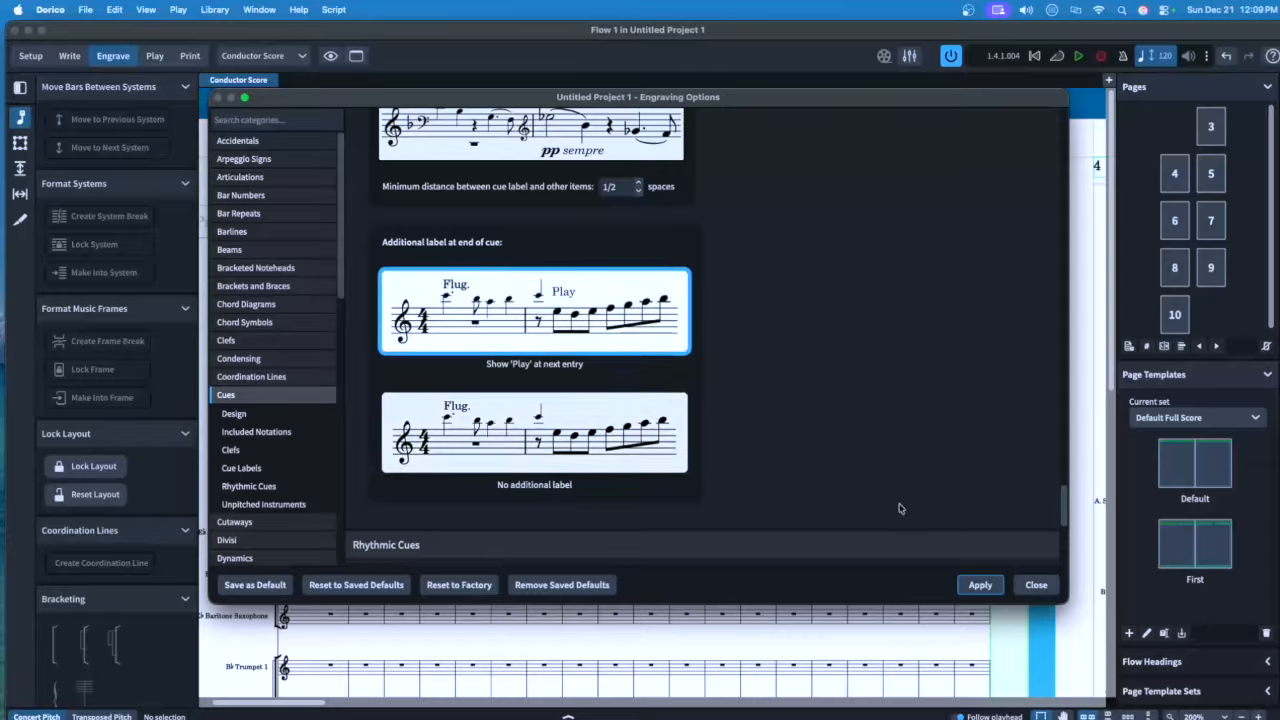
{"action": "left_click", "coordinate": [980, 585]}
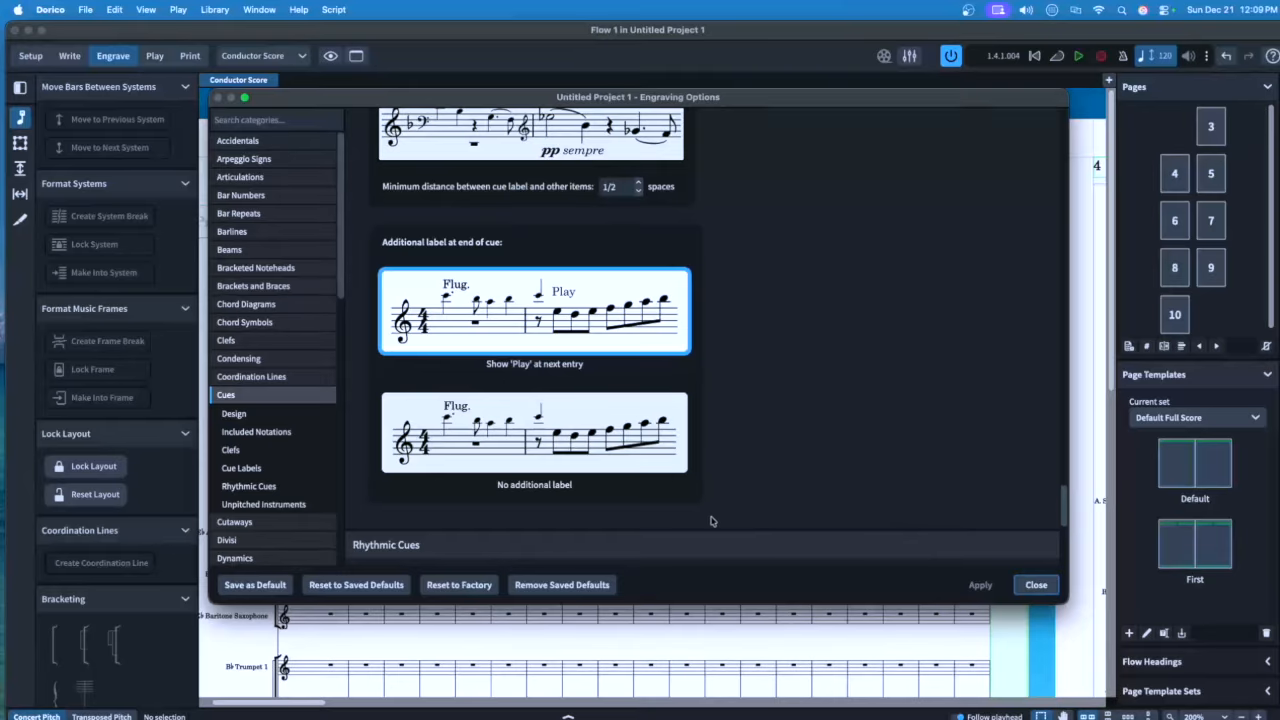
{"action": "left_click", "coordinate": [240, 558]}
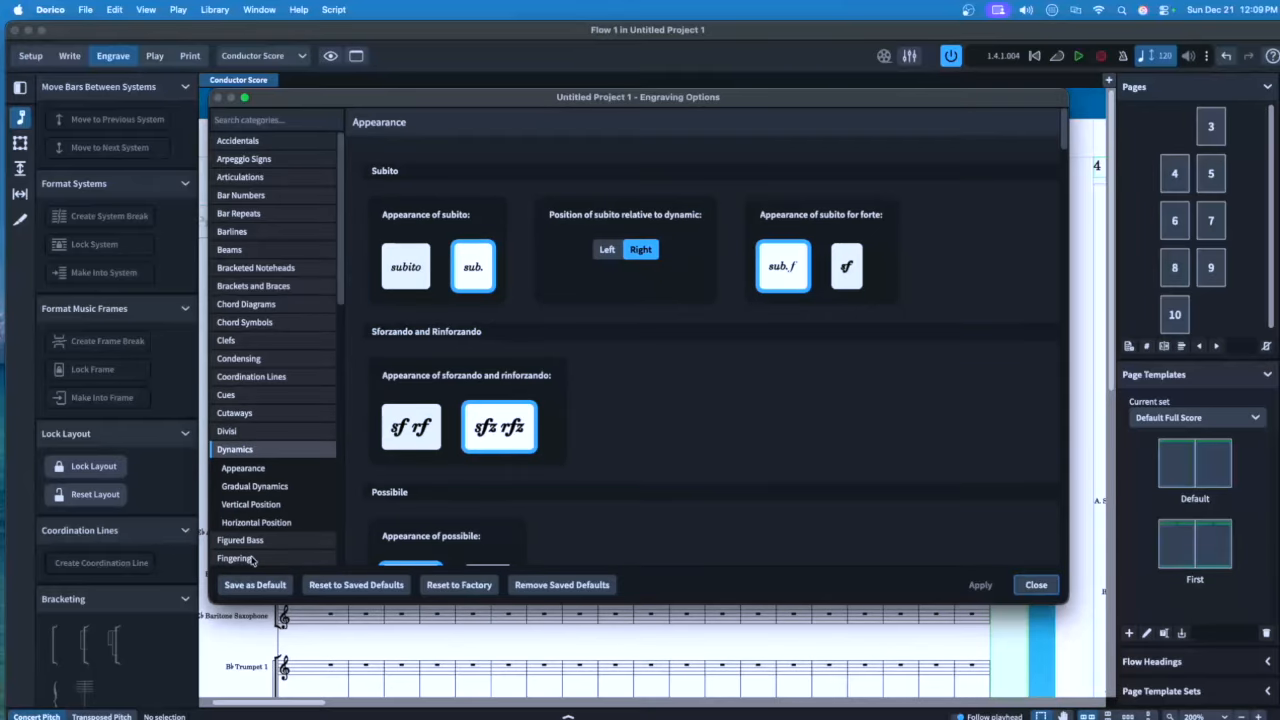
Adjust a Dynamics engraving option, apply it, and review the remaining dynamics settings
{"action": "scroll", "coordinate": [600, 390], "scroll_direction": "down", "scroll_amount": 5}
{"action": "scroll", "coordinate": [597, 397], "scroll_direction": "down", "scroll_amount": 5}
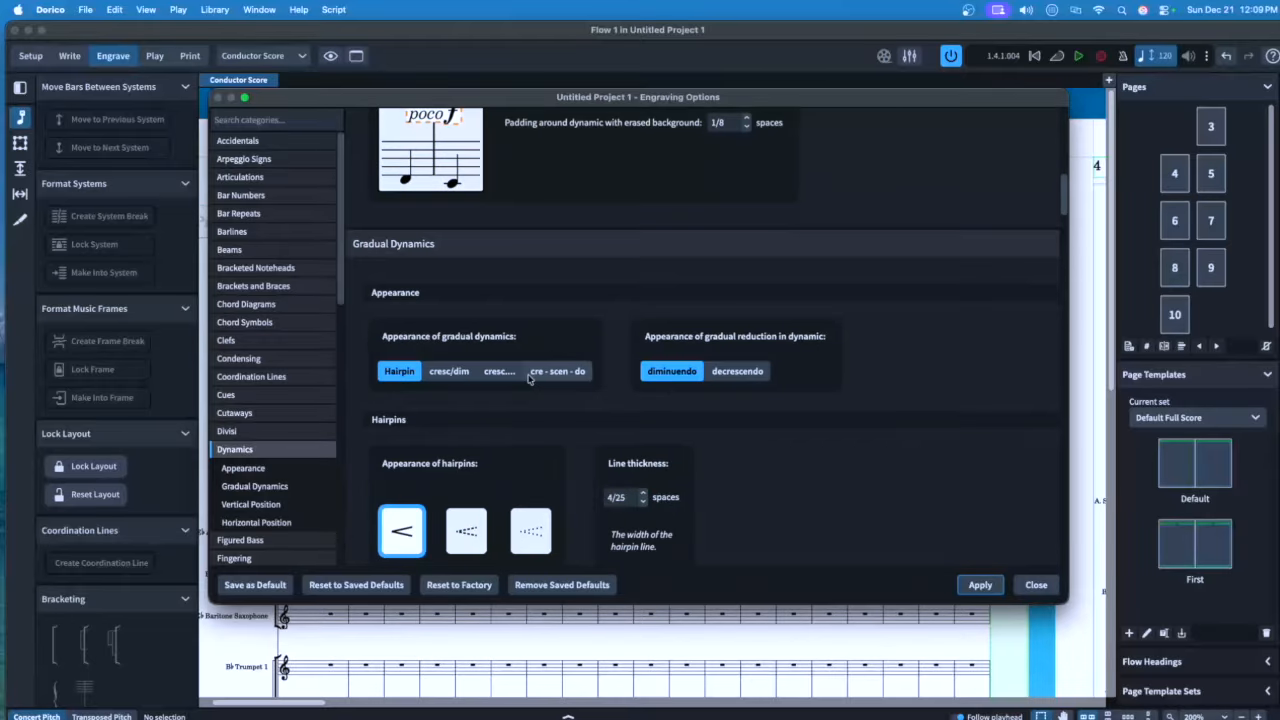
{"action": "scroll", "coordinate": [603, 390], "scroll_direction": "down", "scroll_amount": 4}
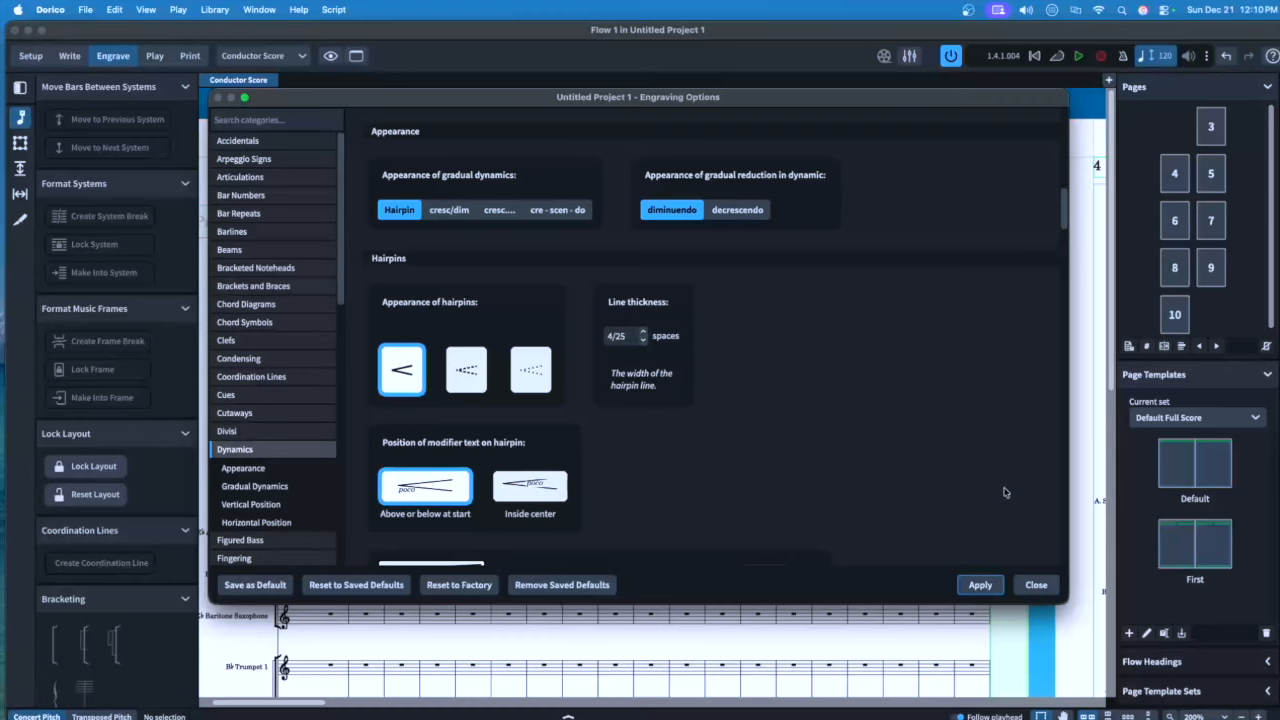
{"action": "scroll", "coordinate": [752, 462], "scroll_direction": "down", "scroll_amount": 9}
{"action": "scroll", "coordinate": [746, 460], "scroll_direction": "down", "scroll_amount": 5}
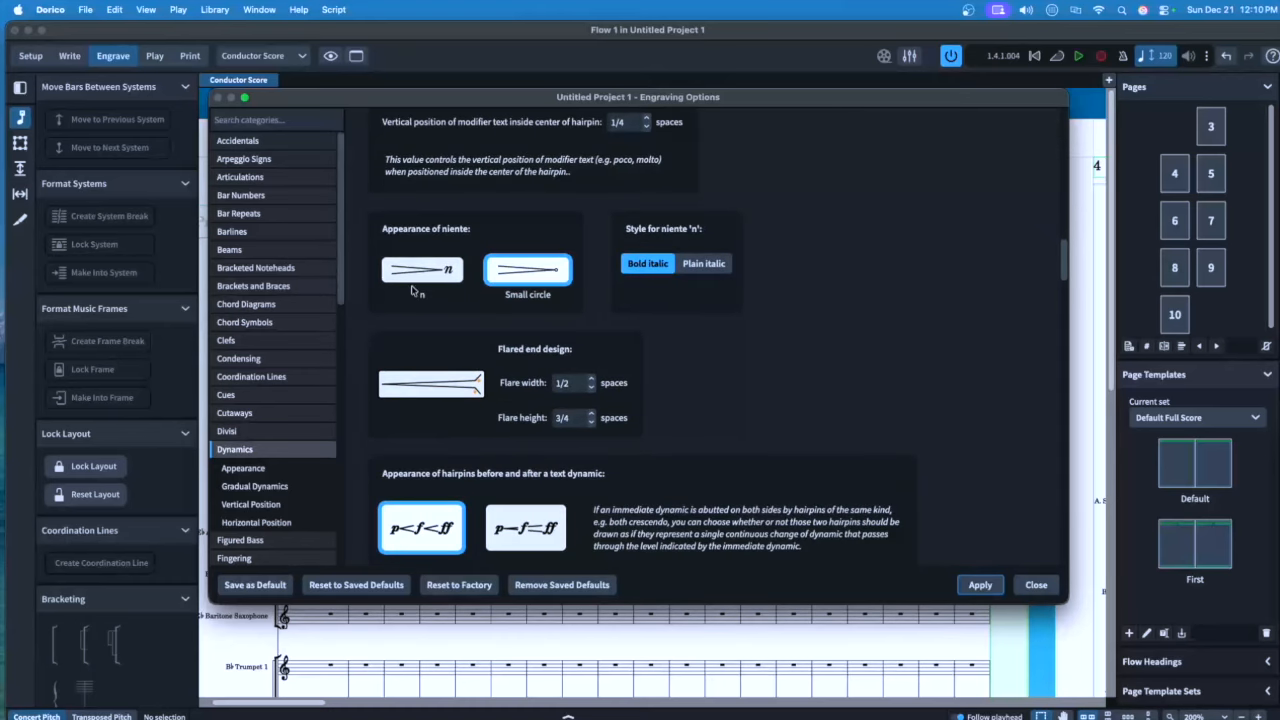
{"action": "left_click", "coordinate": [421, 273]}
{"action": "left_click", "coordinate": [980, 585]}
{"action": "scroll", "coordinate": [564, 426], "scroll_direction": "down", "scroll_amount": 20}
{"action": "scroll", "coordinate": [565, 426], "scroll_direction": "down", "scroll_amount": 20}
{"action": "scroll", "coordinate": [585, 423], "scroll_direction": "down", "scroll_amount": 5}
{"action": "scroll", "coordinate": [600, 415], "scroll_direction": "down", "scroll_amount": 3}
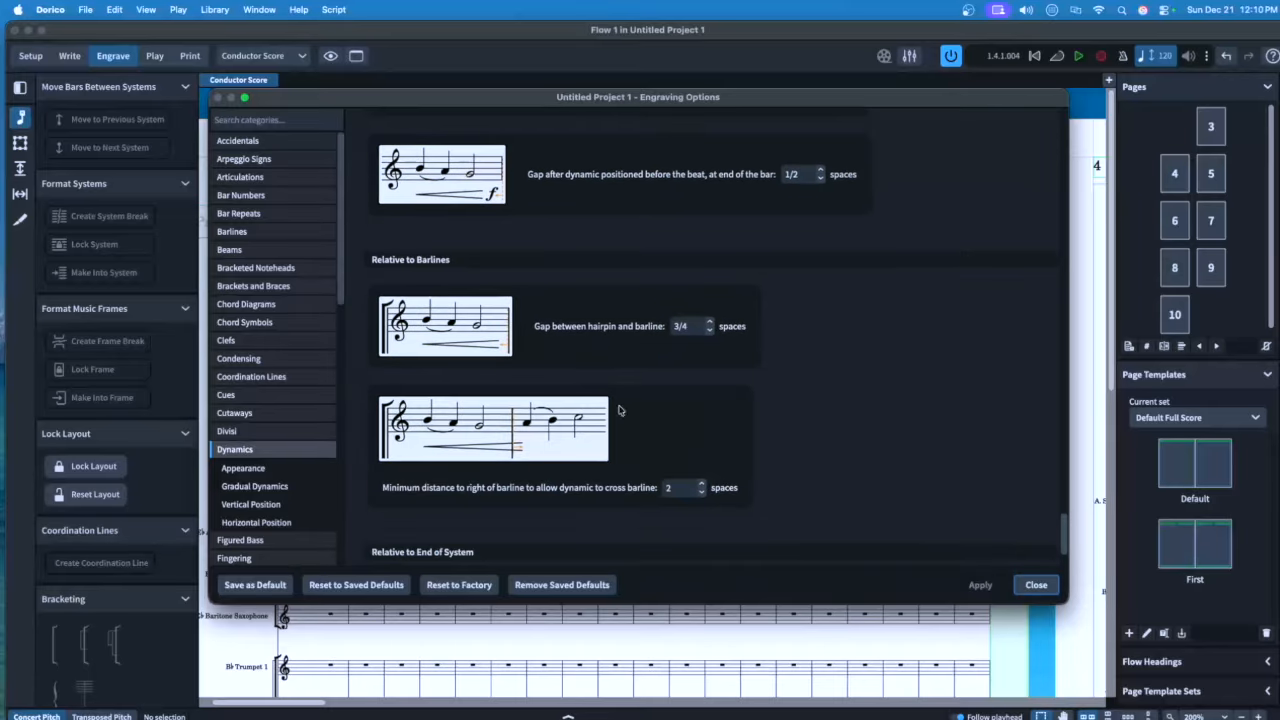
{"action": "scroll", "coordinate": [619, 410], "scroll_direction": "down", "scroll_amount": 3}
{"action": "scroll", "coordinate": [452, 332], "scroll_direction": "up", "scroll_amount": 1}
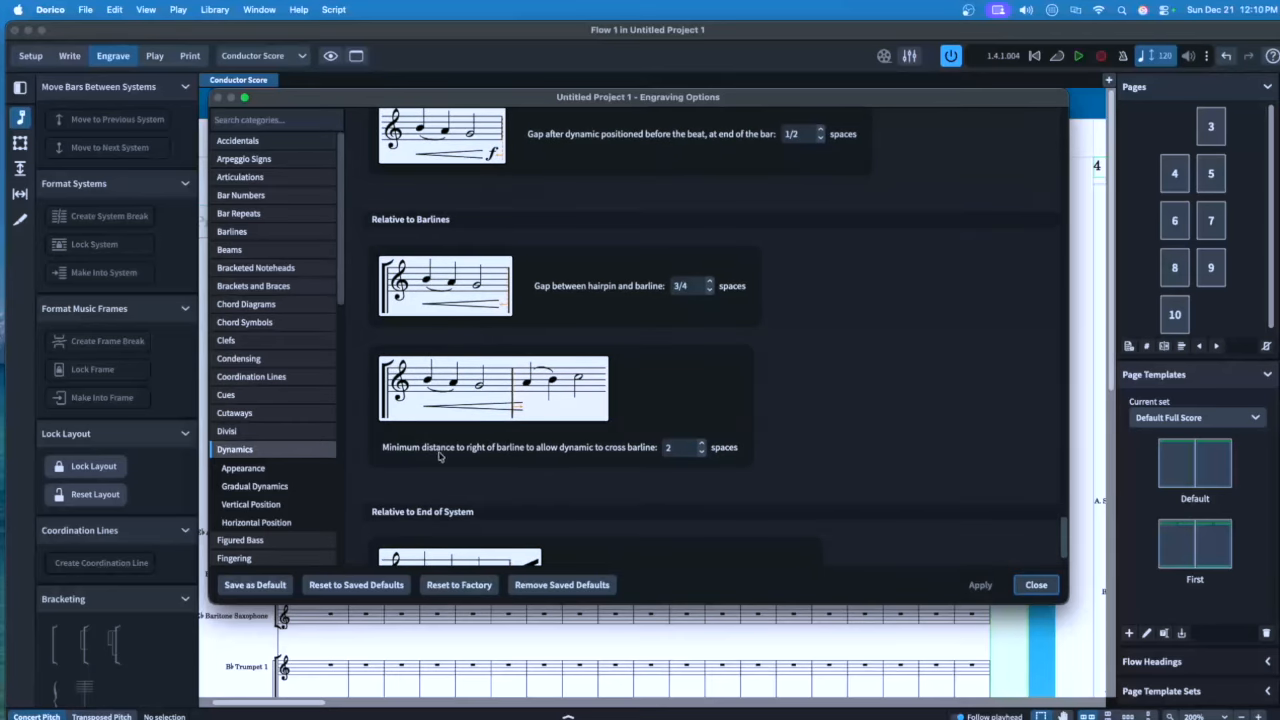
{"action": "scroll", "coordinate": [275, 450], "scroll_direction": "down", "scroll_amount": 6}
Set noteheads to Default size in the Notes options and apply
{"action": "left_click", "coordinate": [240, 540]}
{"action": "left_click", "coordinate": [450, 224]}
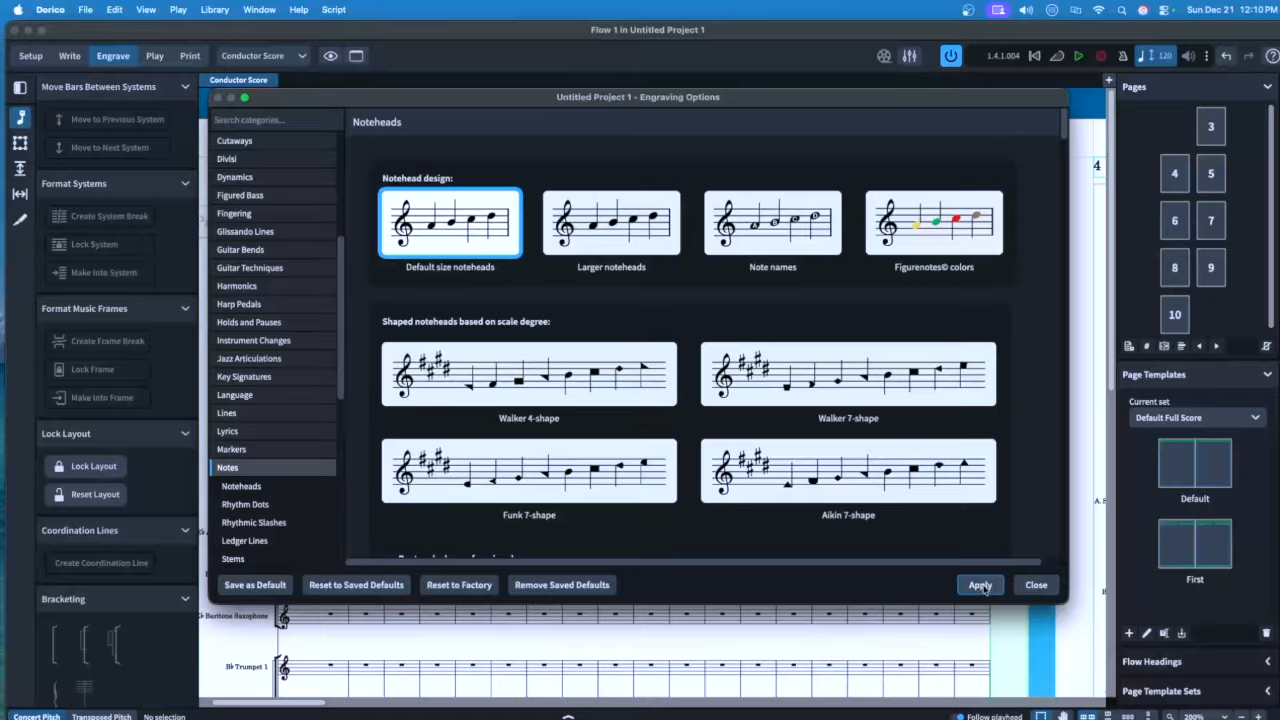
{"action": "left_click", "coordinate": [980, 585]}
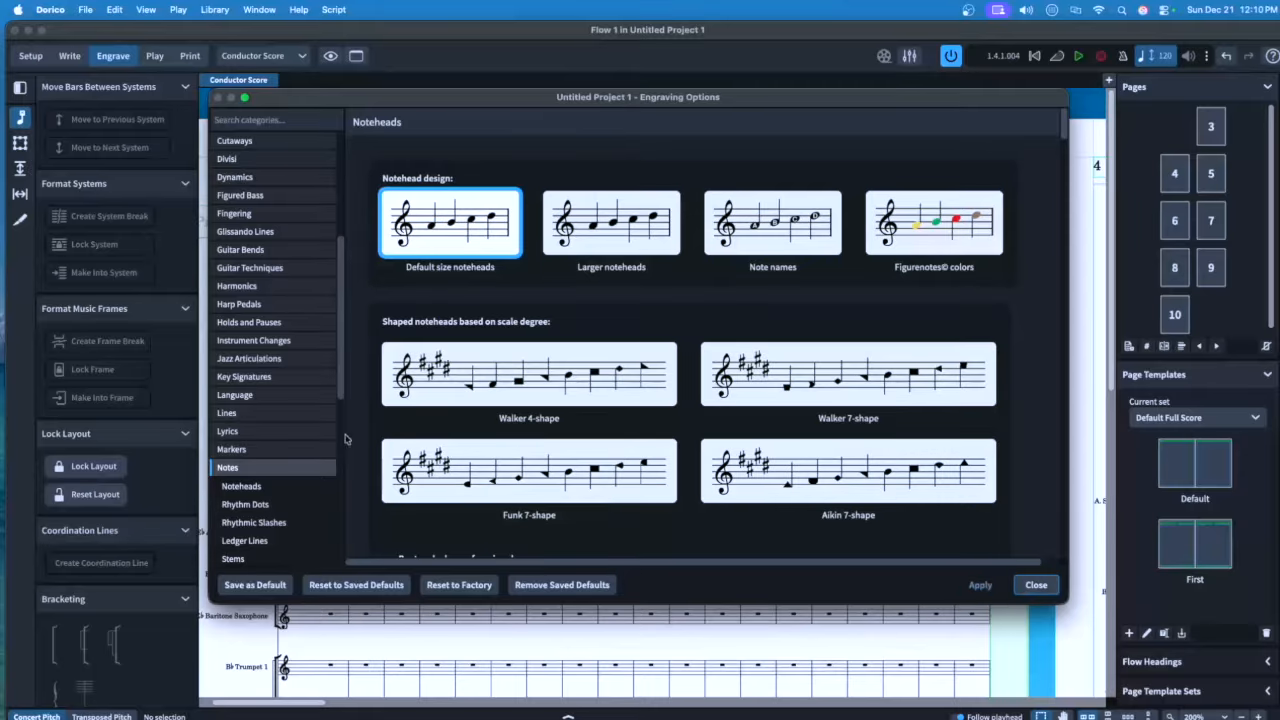
{"action": "scroll", "coordinate": [310, 430], "scroll_direction": "down", "scroll_amount": 3}
{"action": "scroll", "coordinate": [309, 430], "scroll_direction": "down", "scroll_amount": 4}
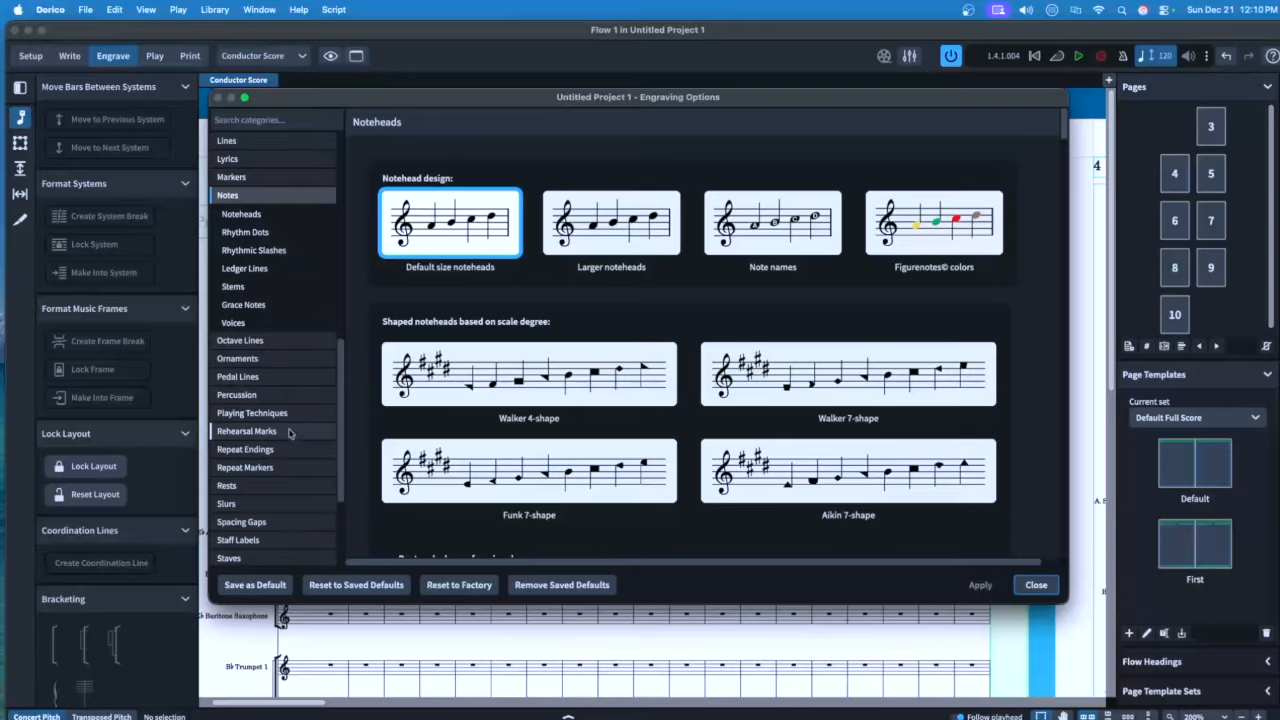
Number rehearsal marks by bar number, left-aligned at the systemic barline with offset 0
{"action": "left_click", "coordinate": [296, 431]}
{"action": "left_click", "coordinate": [495, 213]}
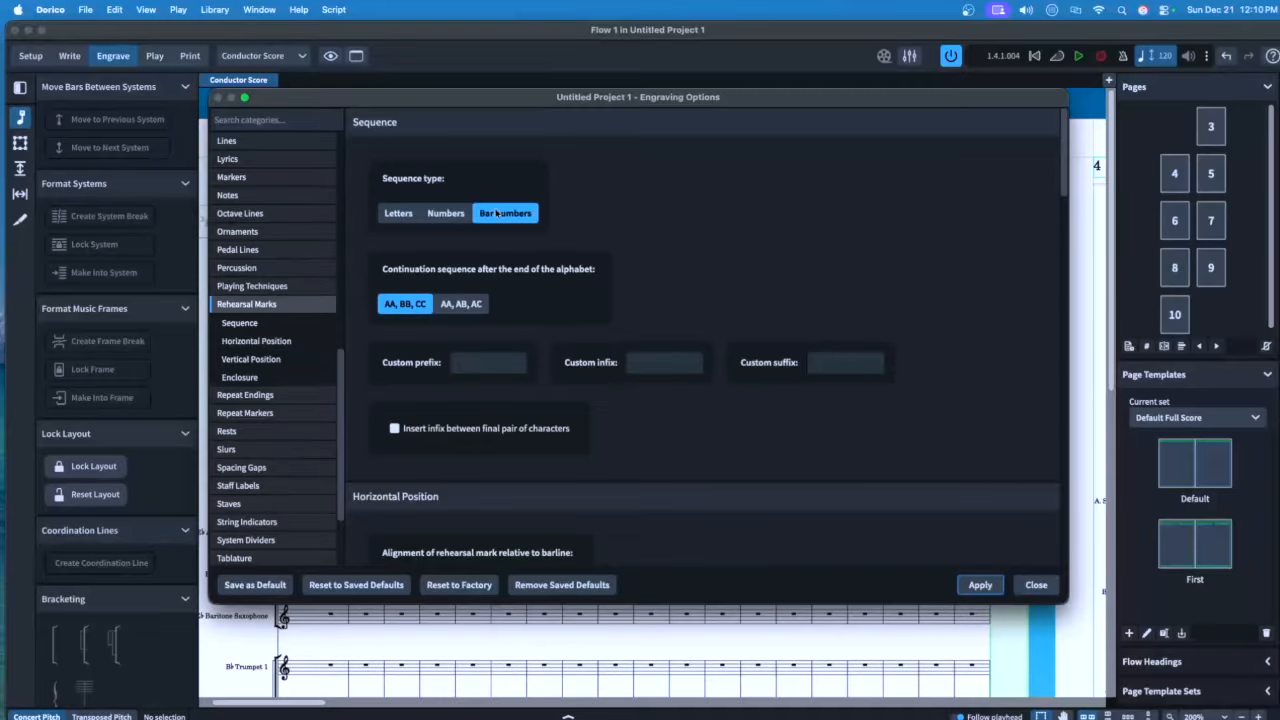
{"action": "scroll", "coordinate": [617, 301], "scroll_direction": "down", "scroll_amount": 5}
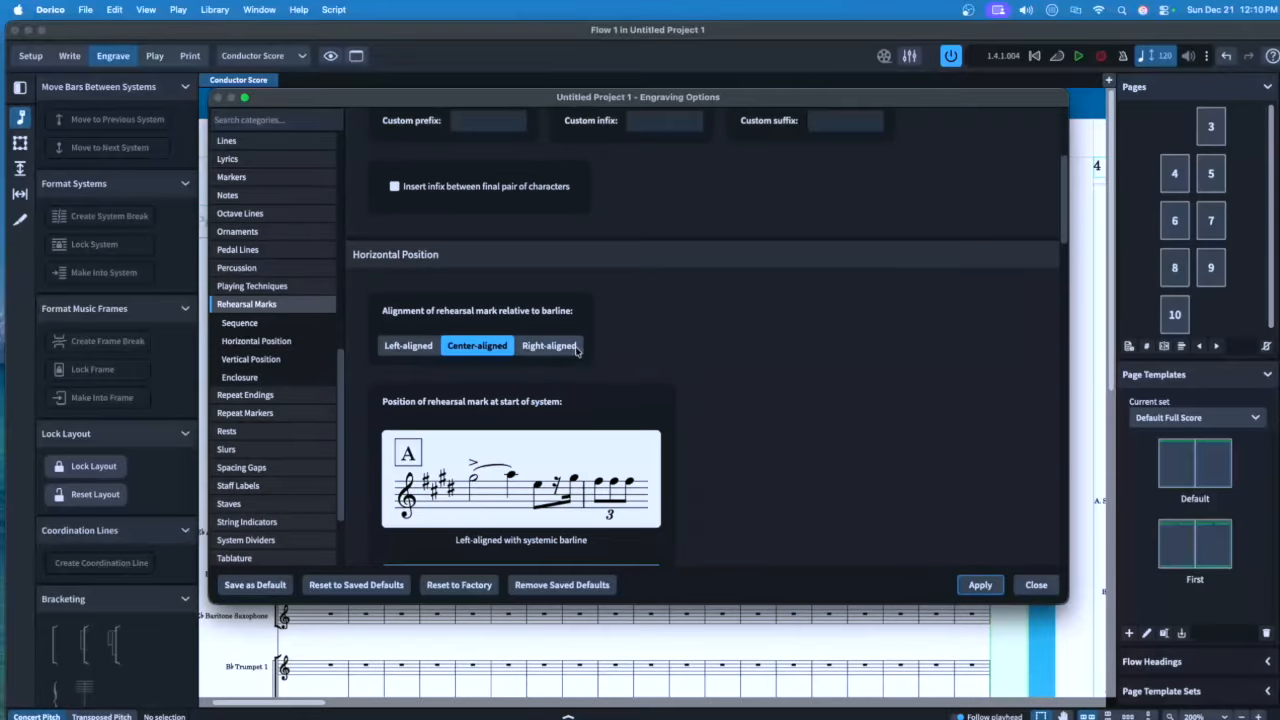
{"action": "left_click", "coordinate": [428, 352]}
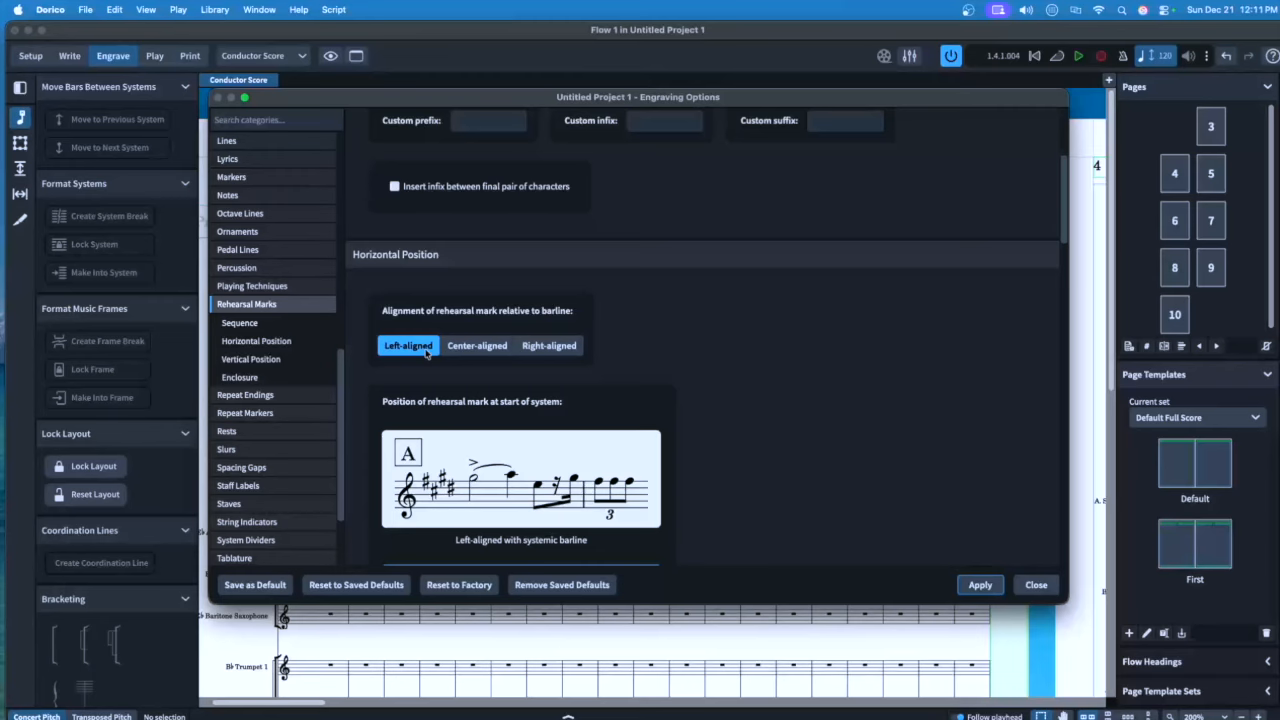
{"action": "scroll", "coordinate": [447, 378], "scroll_direction": "down", "scroll_amount": 3}
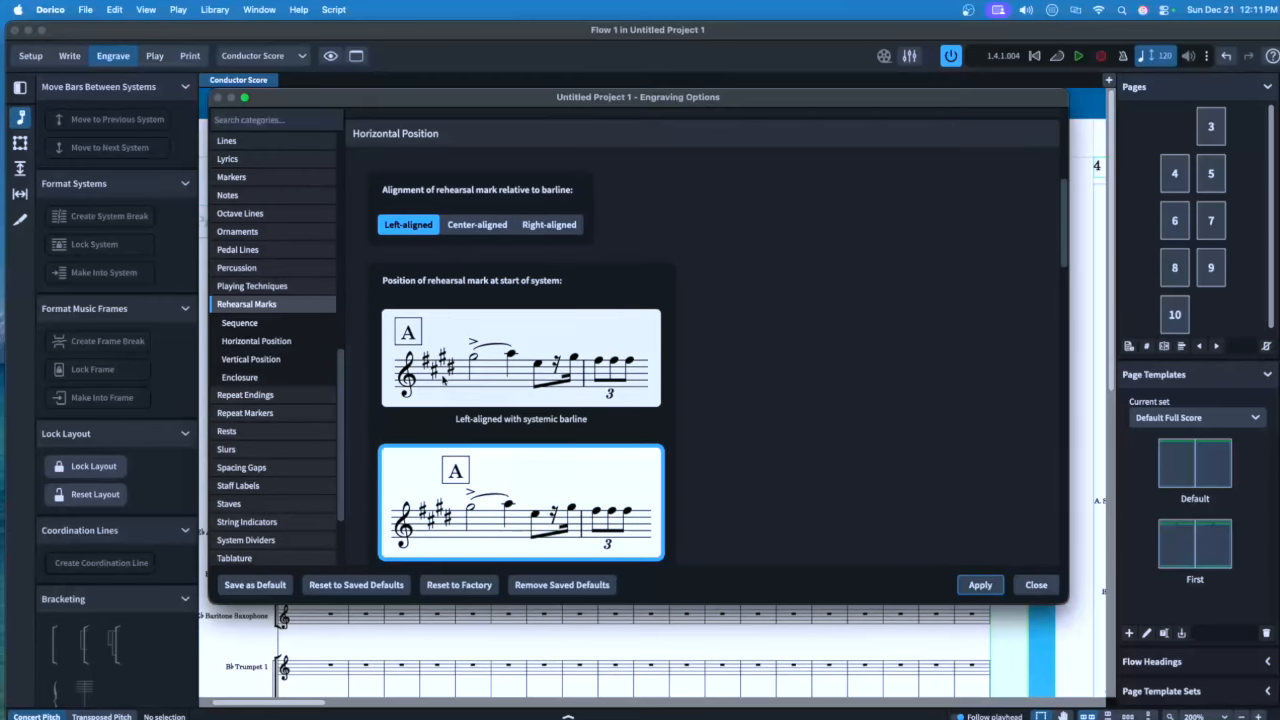
{"action": "left_click", "coordinate": [448, 356]}
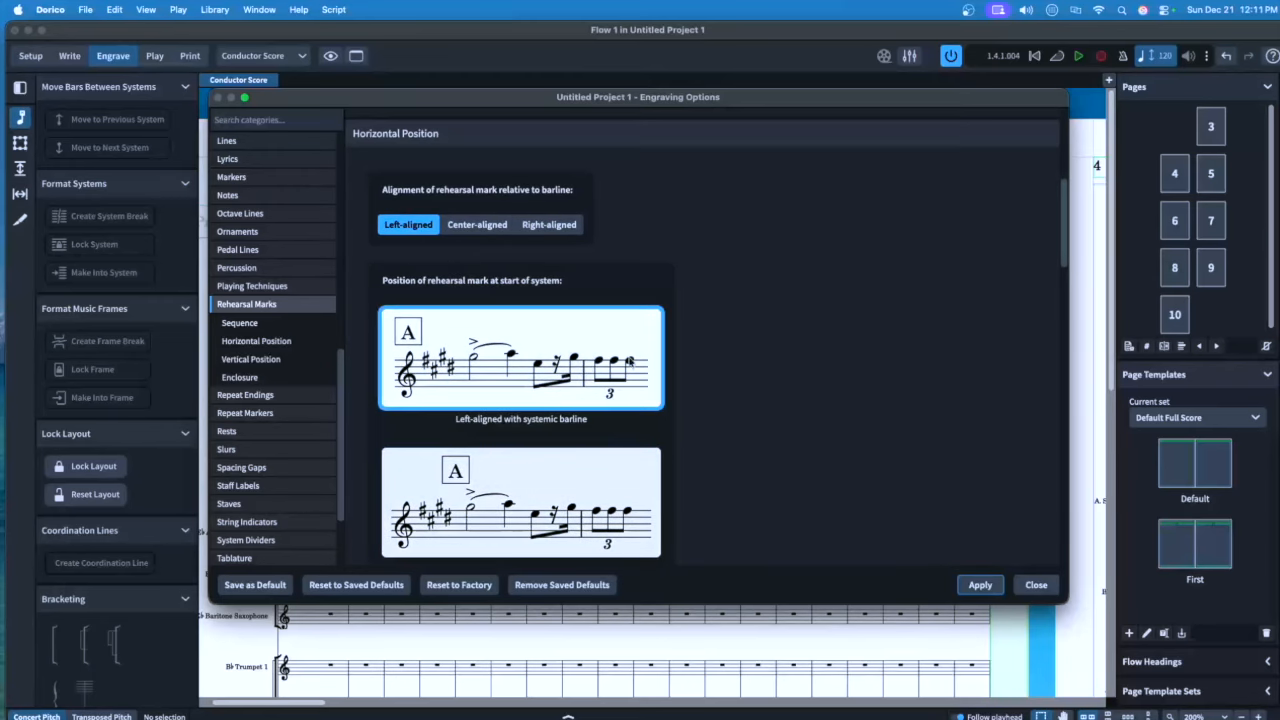
{"action": "scroll", "coordinate": [635, 362], "scroll_direction": "down", "scroll_amount": 5}
{"action": "double_click", "coordinate": [670, 383]}
{"action": "type", "text": "0"}
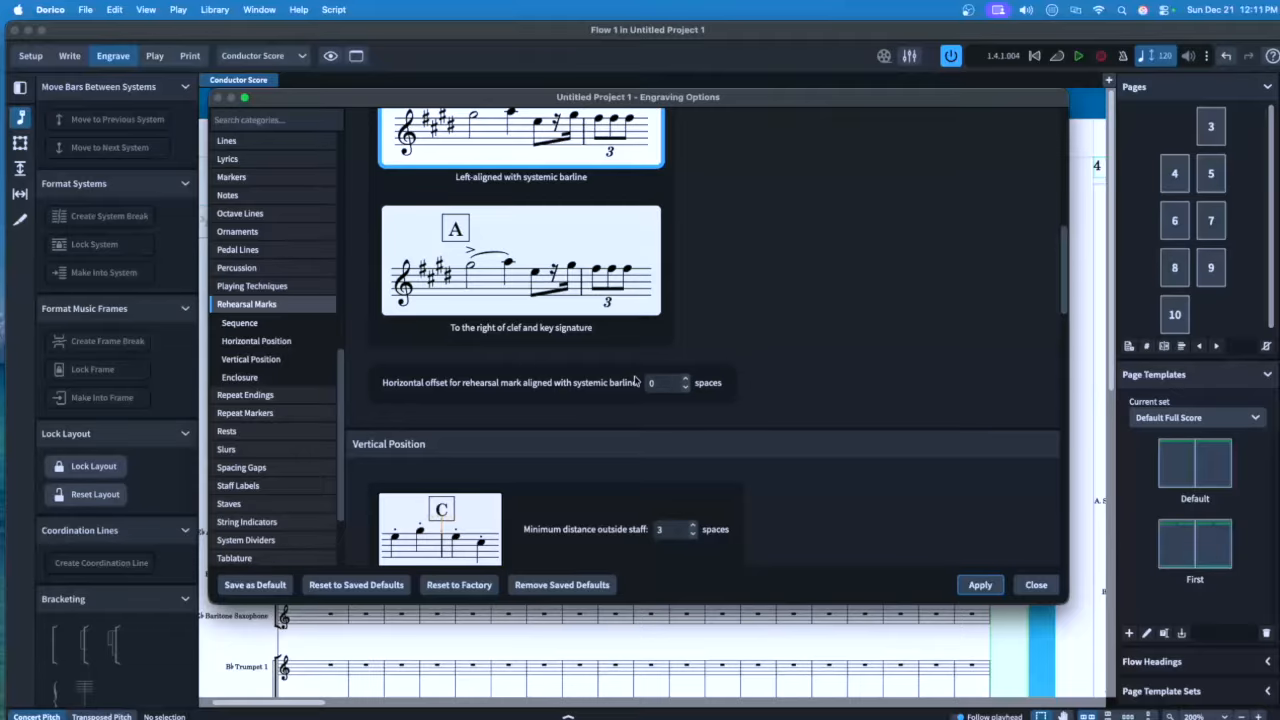
Give the rehearsal mark enclosure width and height 3, padding 5/8 and 1/8, and apply
{"action": "left_click", "coordinate": [300, 377]}
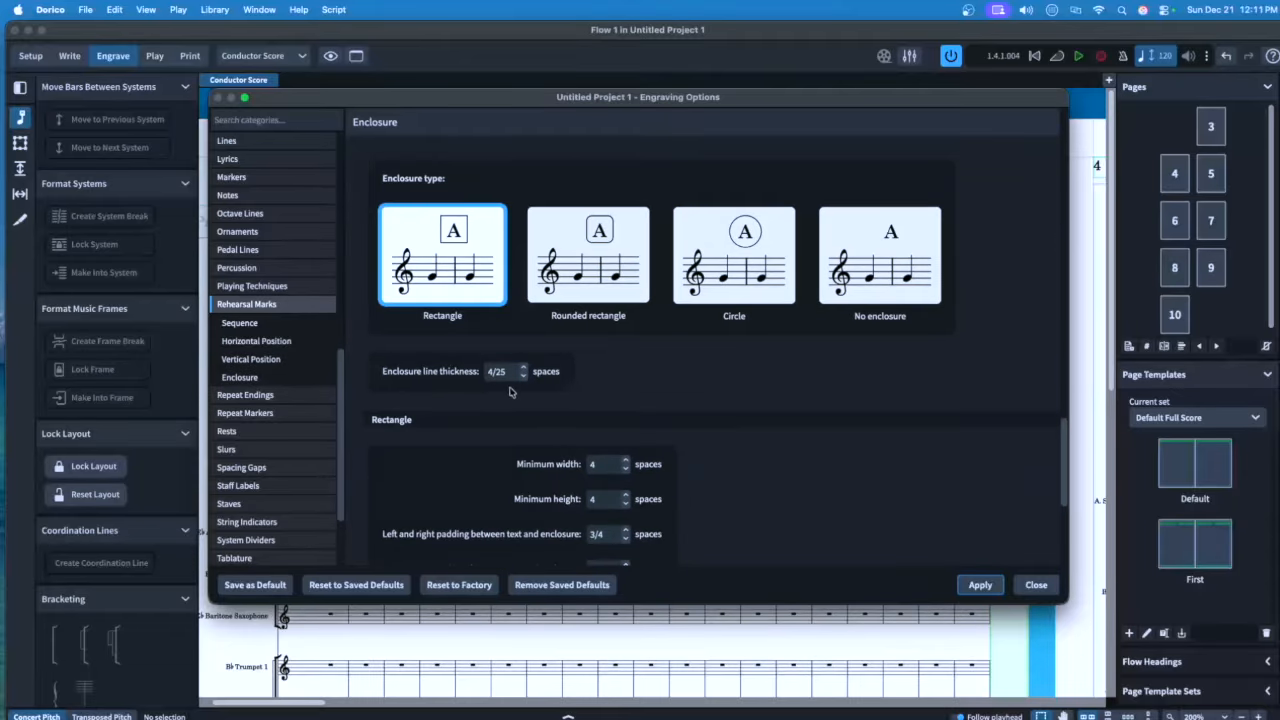
{"action": "scroll", "coordinate": [543, 394], "scroll_direction": "down", "scroll_amount": 3}
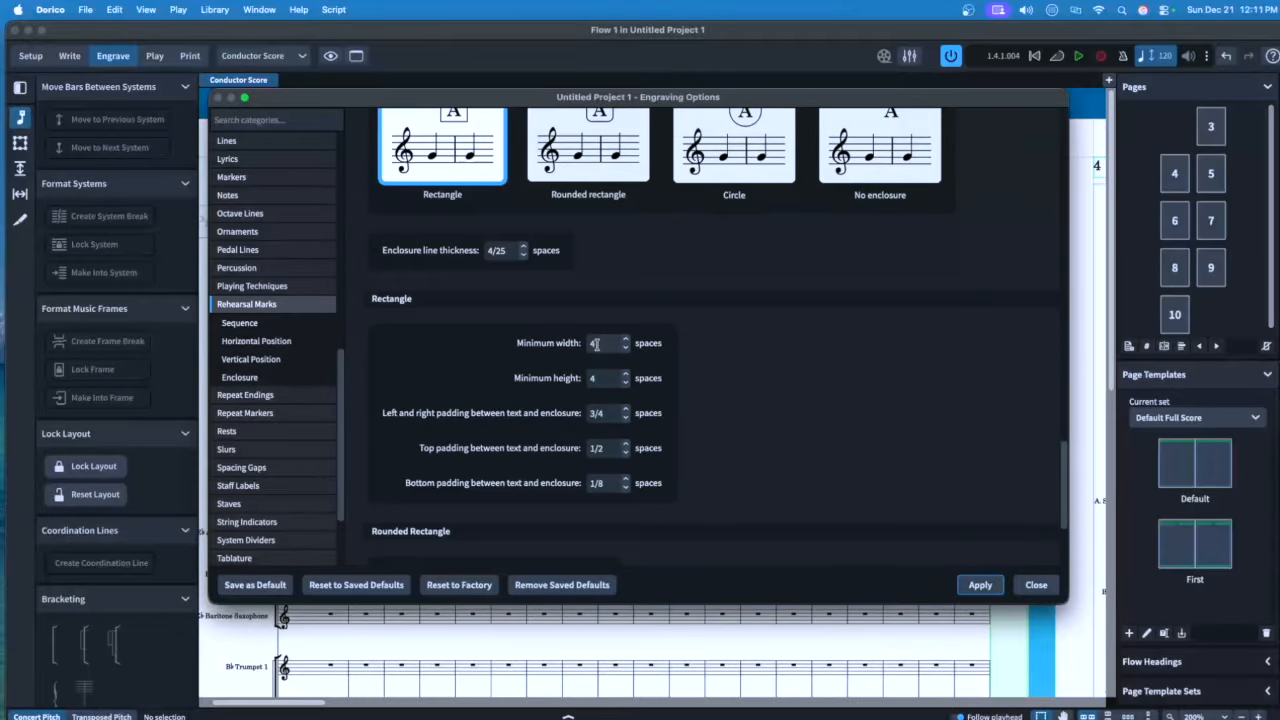
{"action": "type", "text": "3"}
{"action": "key", "text": "Tab"}
{"action": "type", "text": "3"}
{"action": "key", "text": "Tab"}
{"action": "type", "text": "5/8"}
{"action": "key", "text": "Tab"}
{"action": "type", "text": "1/8"}
{"action": "left_click", "coordinate": [981, 588]}
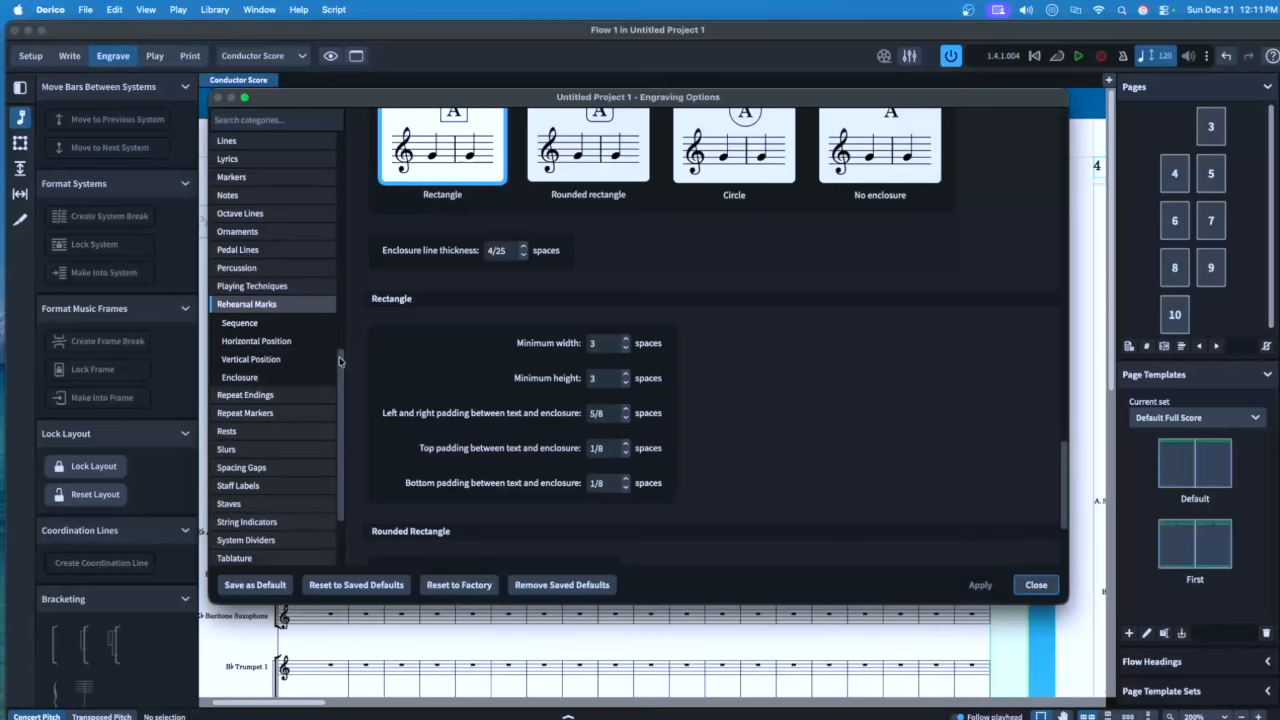
Set single-bar rests to No bar count in Rests engraving options and apply
{"action": "left_click", "coordinate": [228, 431]}
{"action": "scroll", "coordinate": [580, 302], "scroll_direction": "down", "scroll_amount": 8}
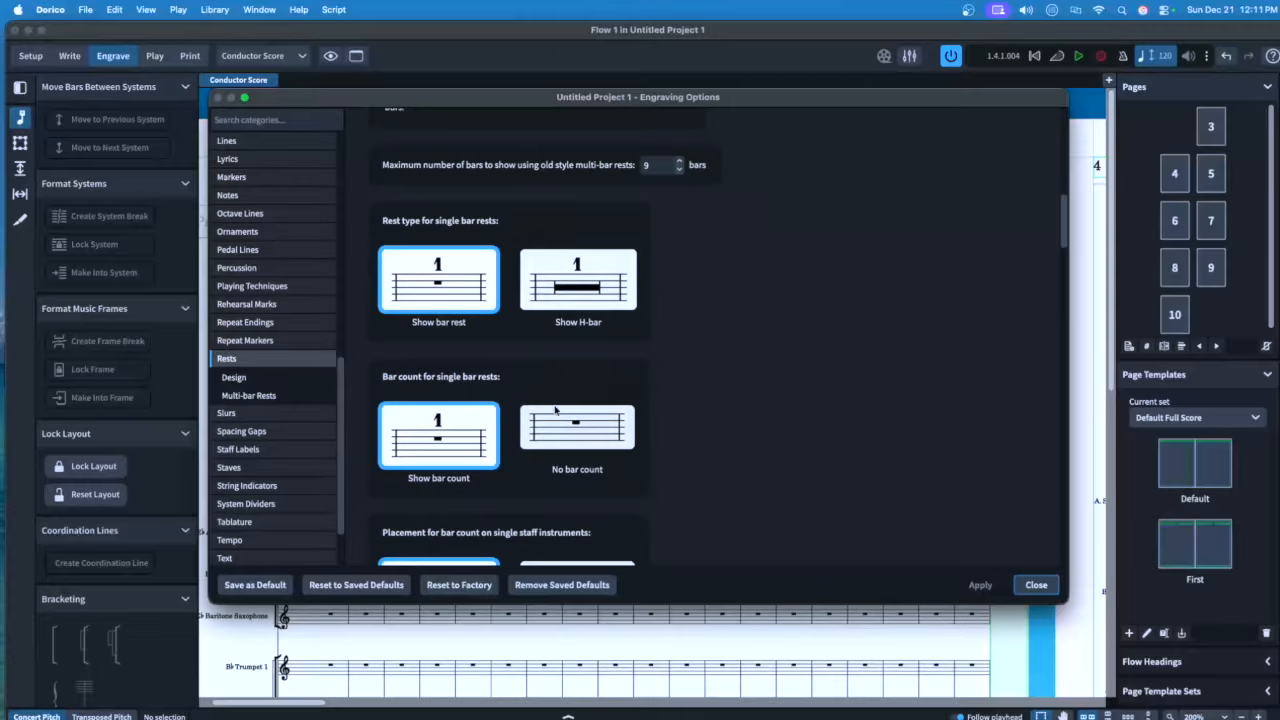
{"action": "left_click", "coordinate": [597, 438]}
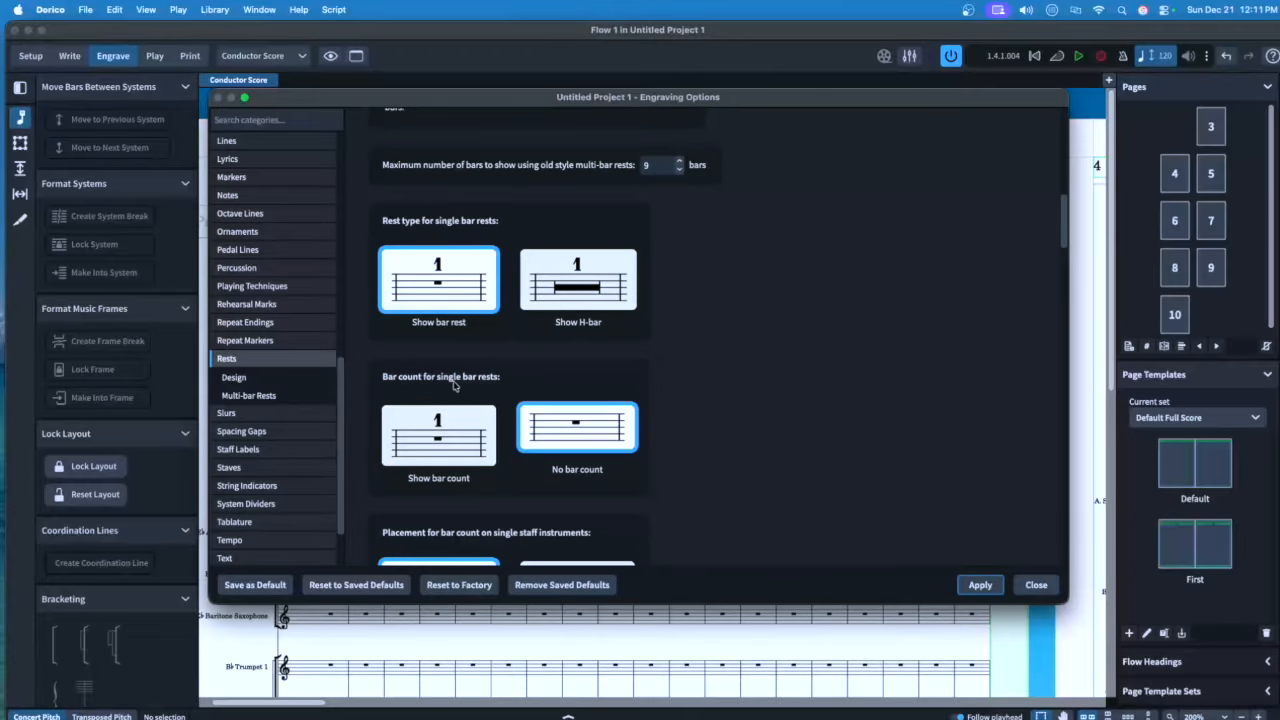
{"action": "left_click", "coordinate": [980, 585]}
{"action": "left_click", "coordinate": [287, 416]}
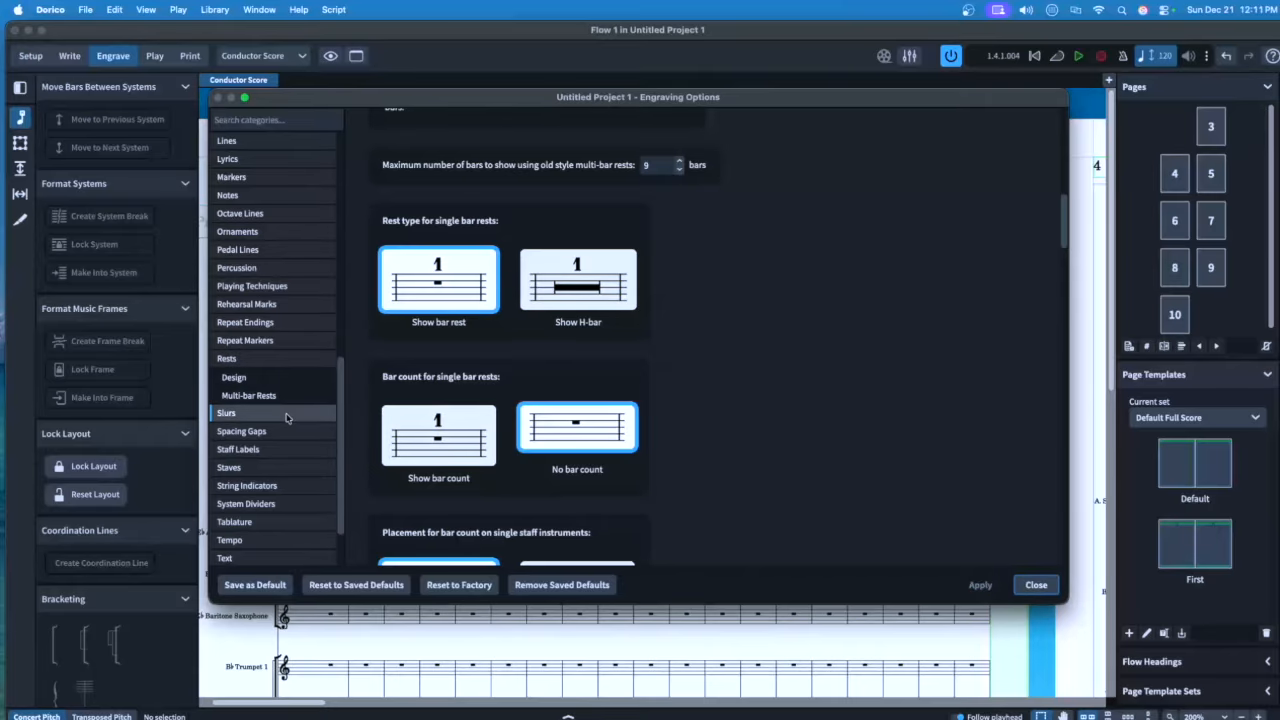
Try a slur stem-end offset of -1/8 in Slurs Design, then clear it
{"action": "left_click", "coordinate": [281, 414]}
{"action": "scroll", "coordinate": [655, 395], "scroll_direction": "down", "scroll_amount": 10}
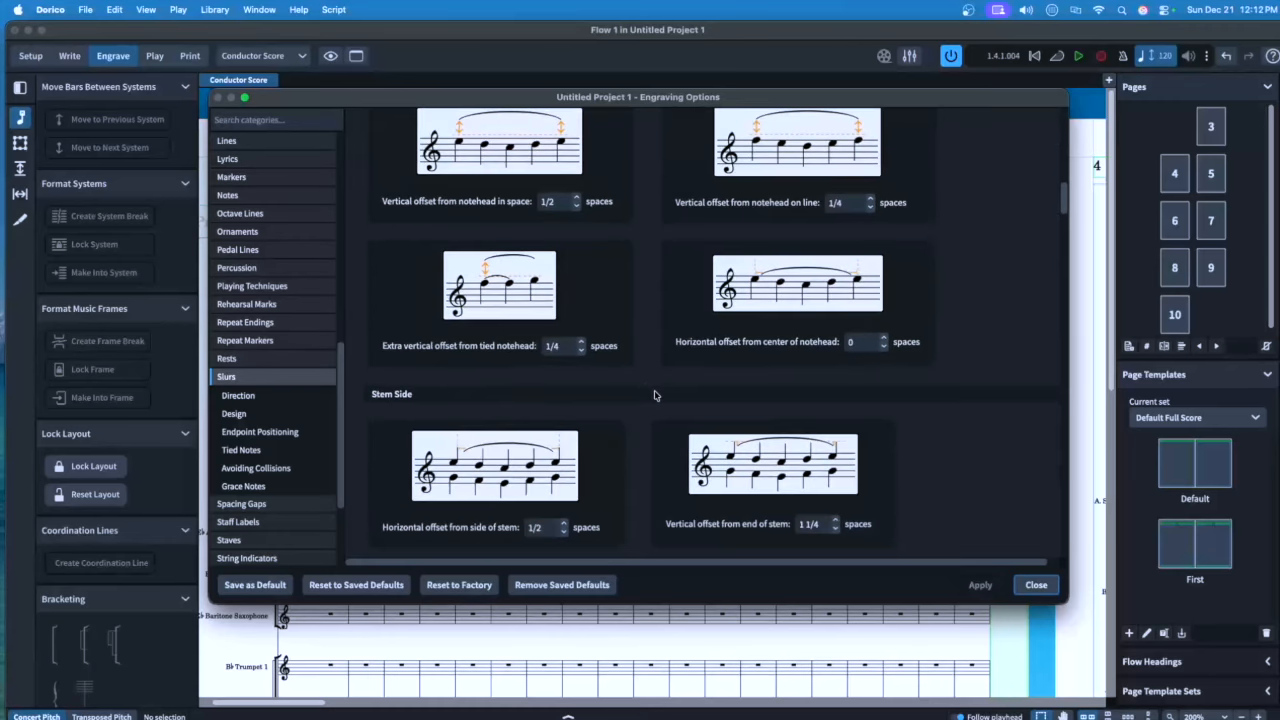
{"action": "scroll", "coordinate": [655, 395], "scroll_direction": "down", "scroll_amount": 3}
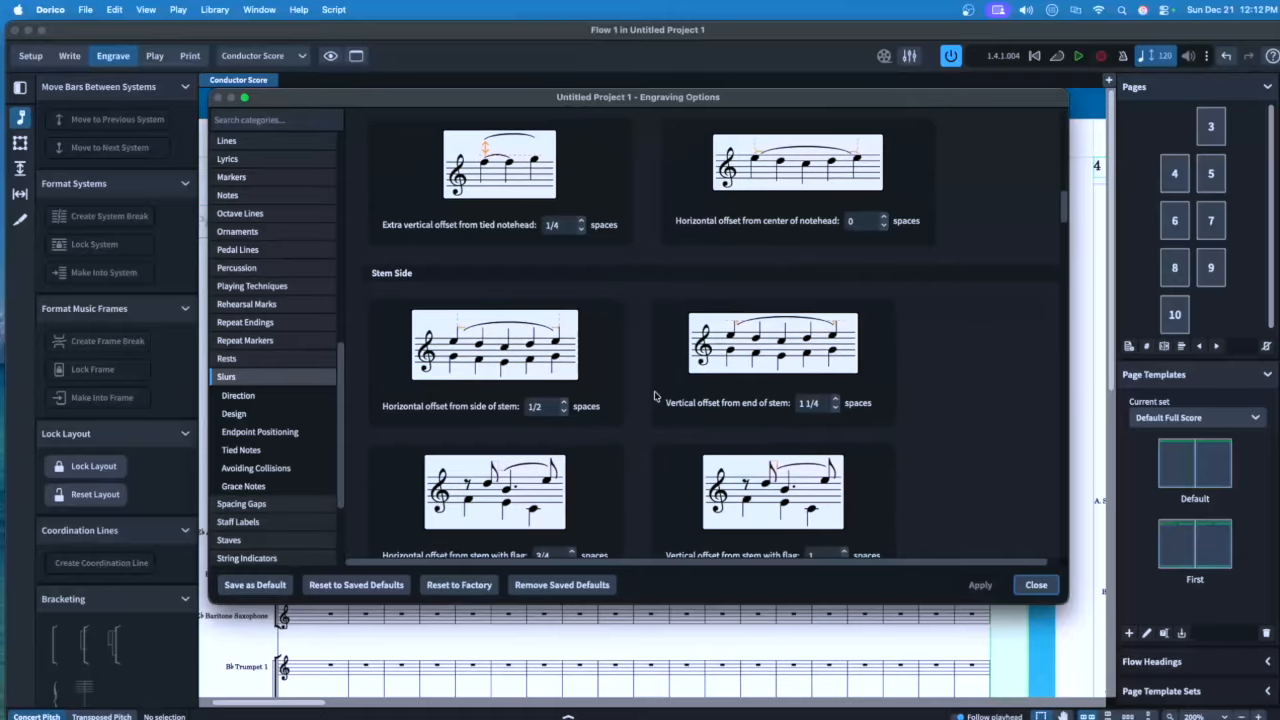
{"action": "left_click_drag", "start_coordinate": [826, 403], "coordinate": [799, 403]}
{"action": "type", "text": "0"}
{"action": "key", "text": "BackSpace"}
{"action": "type", "text": "-1/8"}
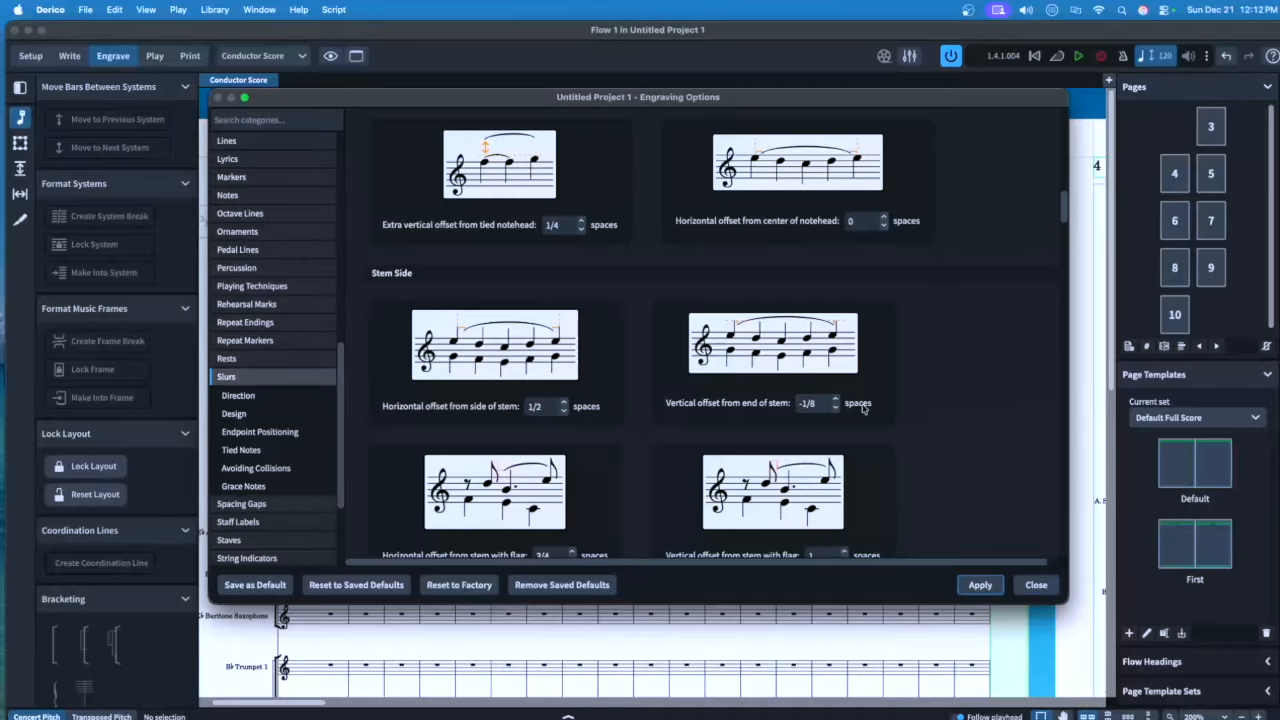
{"action": "double_click", "coordinate": [820, 399]}
{"action": "key", "text": "BackSpace"}
{"action": "key", "text": "BackSpace"}
{"action": "key", "text": "BackSpace"}
{"action": "key", "text": "BackSpace"}
Choose 'Do not allow slur to bisect stem of flat' and apply
{"action": "scroll", "coordinate": [636, 391], "scroll_direction": "down", "scroll_amount": 15}
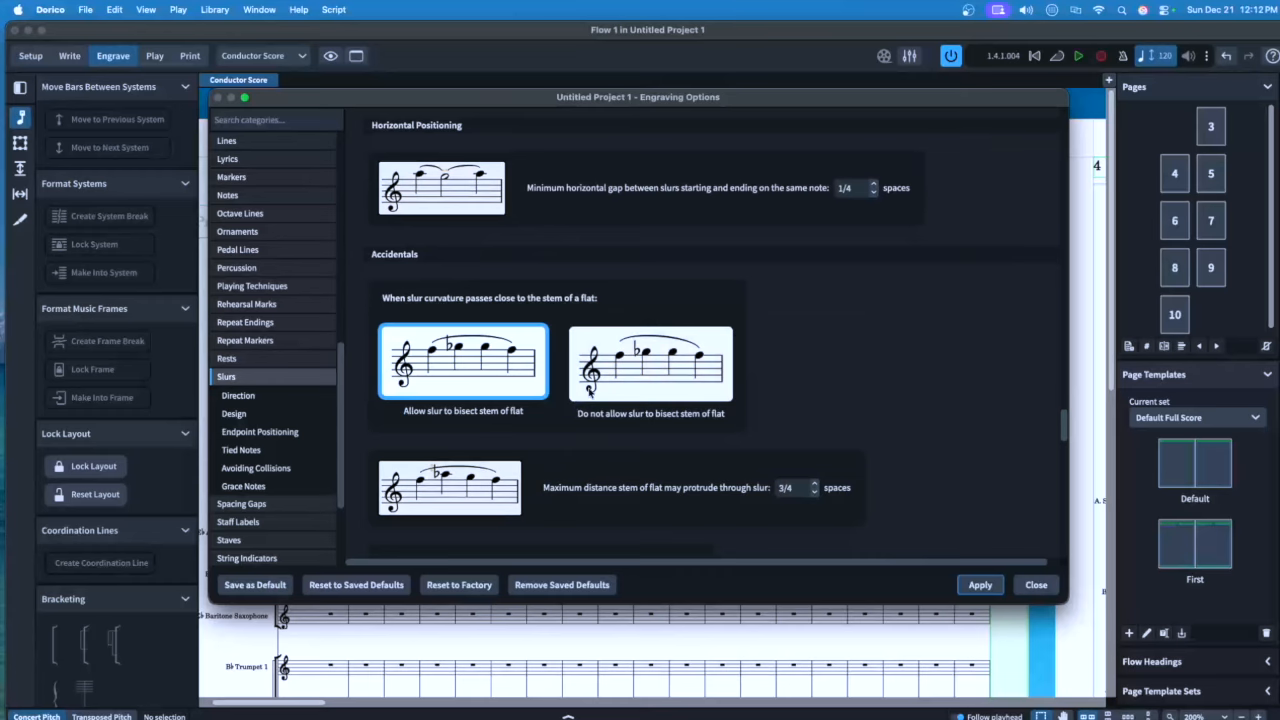
{"action": "left_click", "coordinate": [637, 383]}
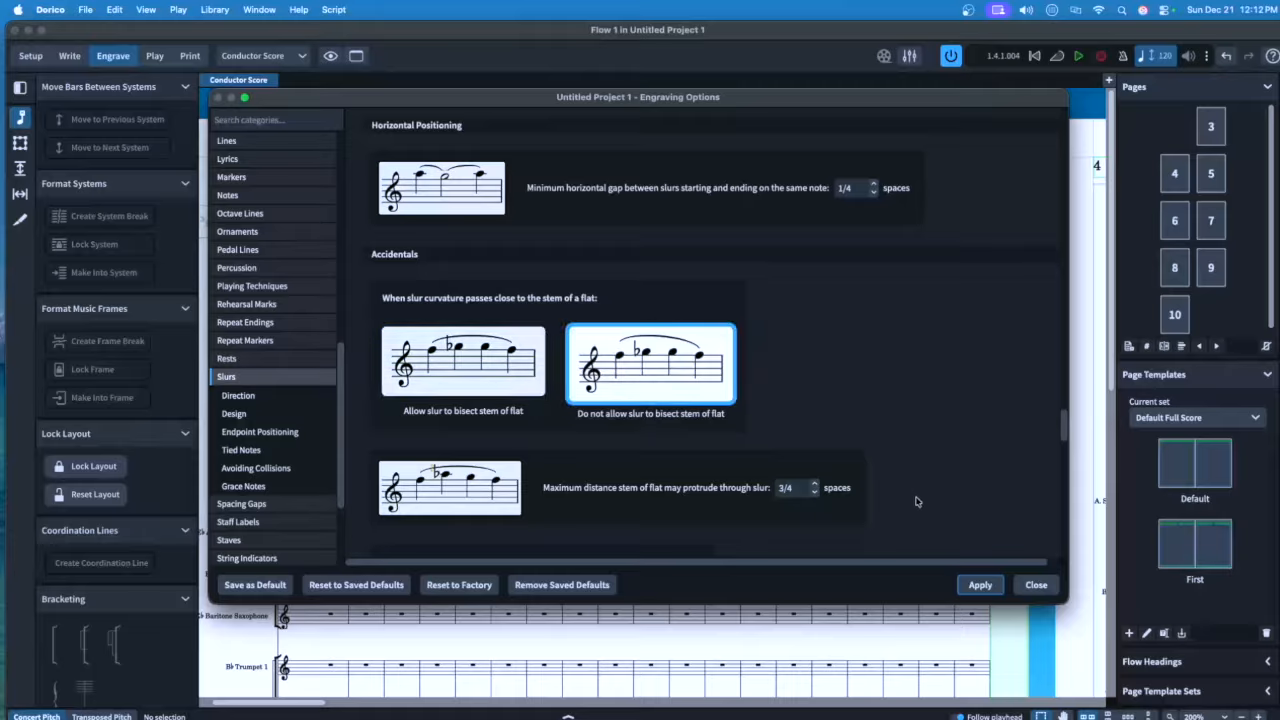
{"action": "left_click", "coordinate": [979, 586]}
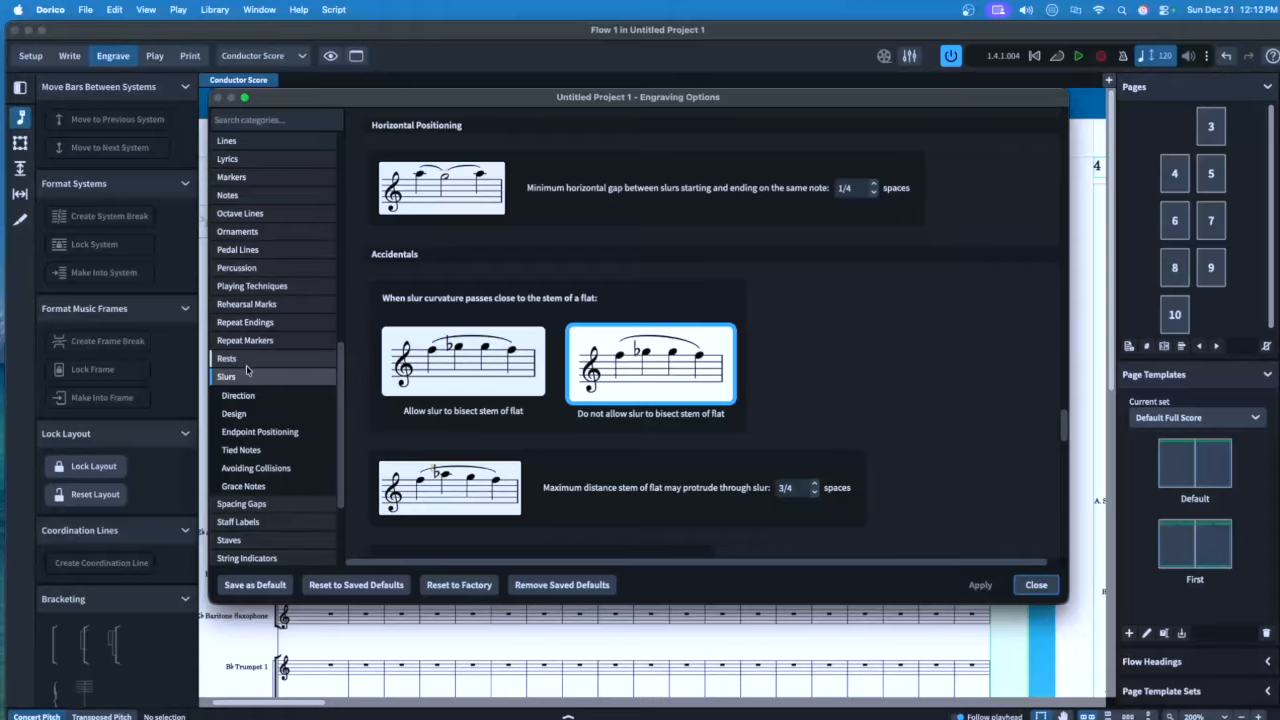
{"action": "scroll", "coordinate": [247, 371], "scroll_direction": "down", "scroll_amount": 5}
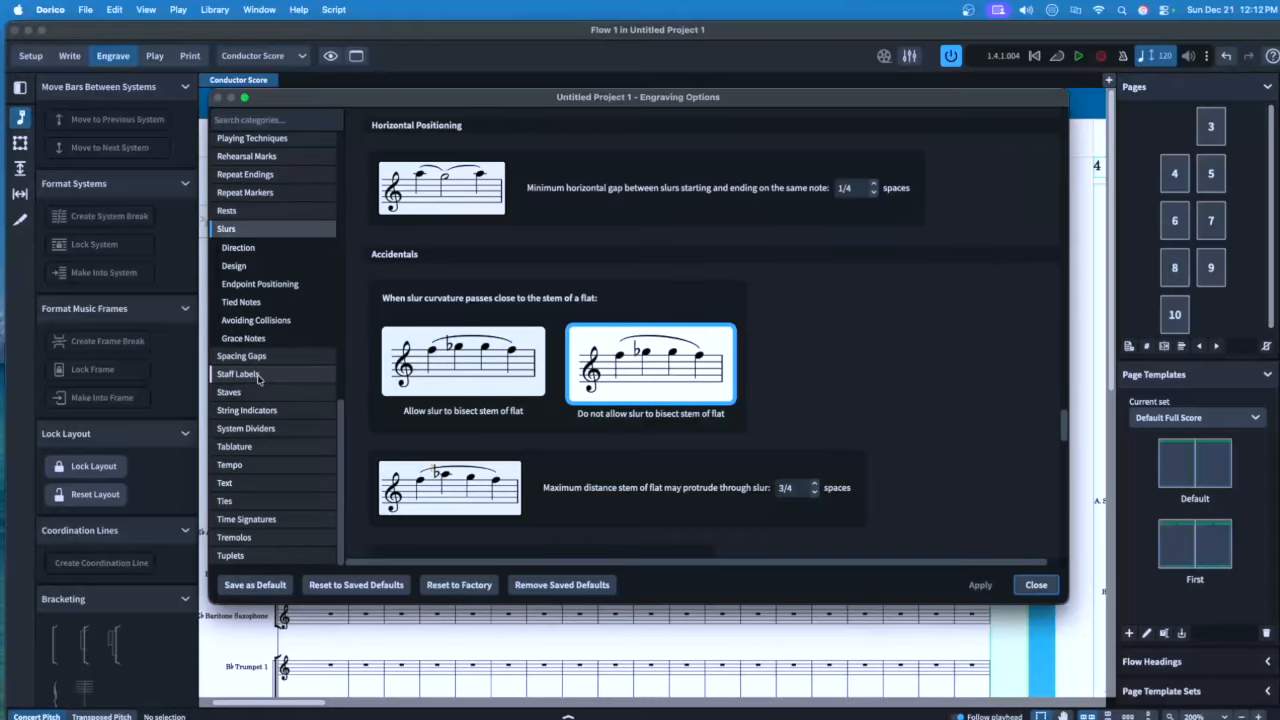
In Staff Labels, group numbering between staves and ignore stem allocation for stacked player numbers, then apply
{"action": "left_click", "coordinate": [238, 374]}
{"action": "scroll", "coordinate": [413, 298], "scroll_direction": "down", "scroll_amount": 15}
{"action": "left_click", "coordinate": [451, 287]}
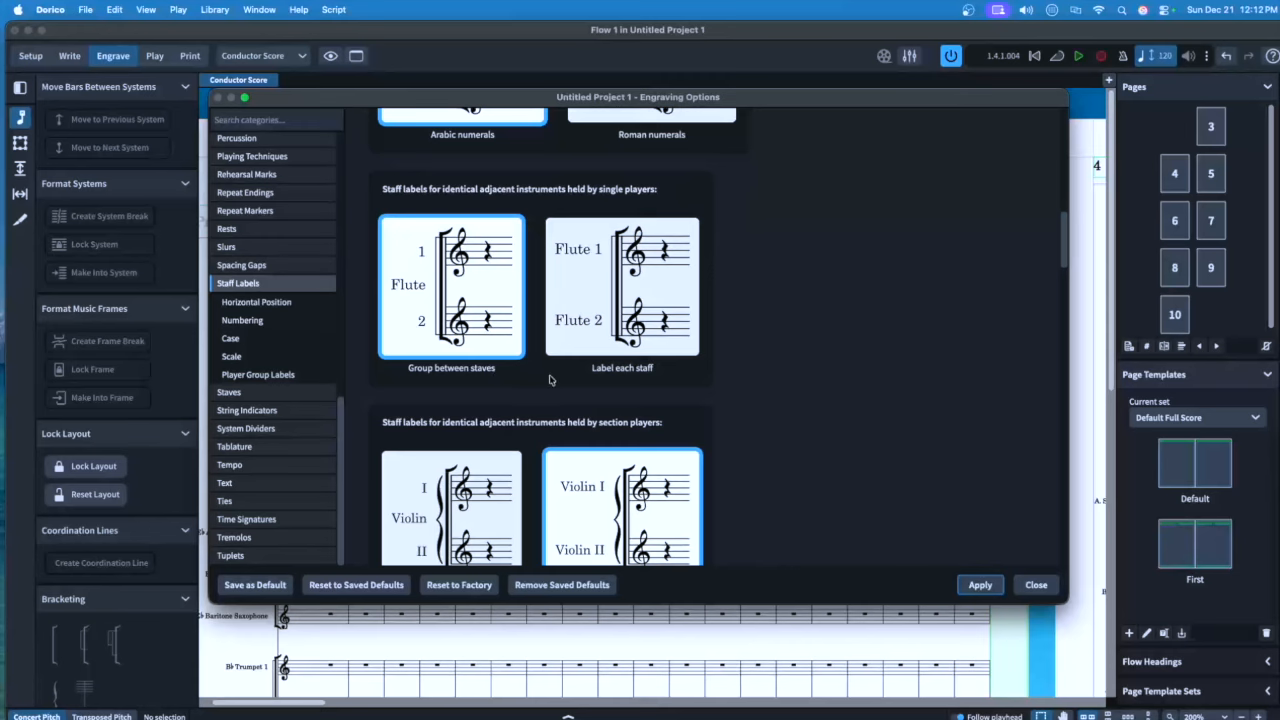
{"action": "scroll", "coordinate": [540, 380], "scroll_direction": "down", "scroll_amount": 1}
{"action": "scroll", "coordinate": [540, 380], "scroll_direction": "down", "scroll_amount": 12}
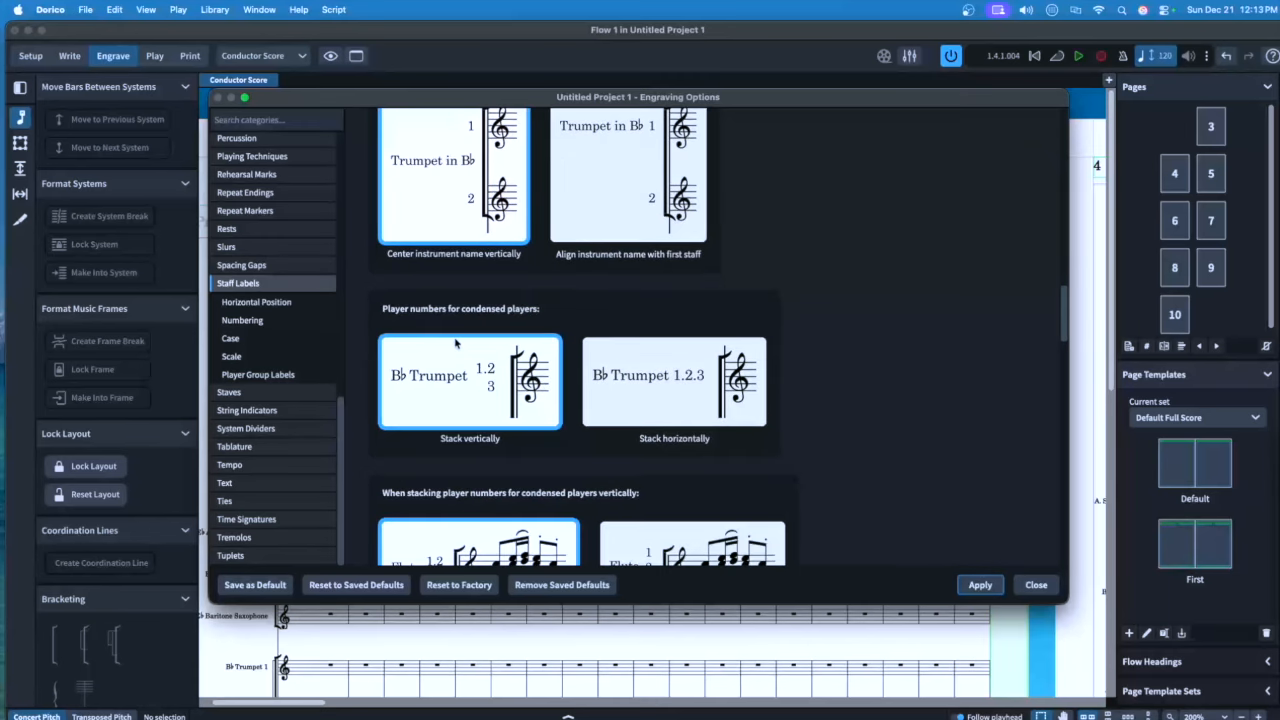
{"action": "scroll", "coordinate": [421, 313], "scroll_direction": "down", "scroll_amount": 3}
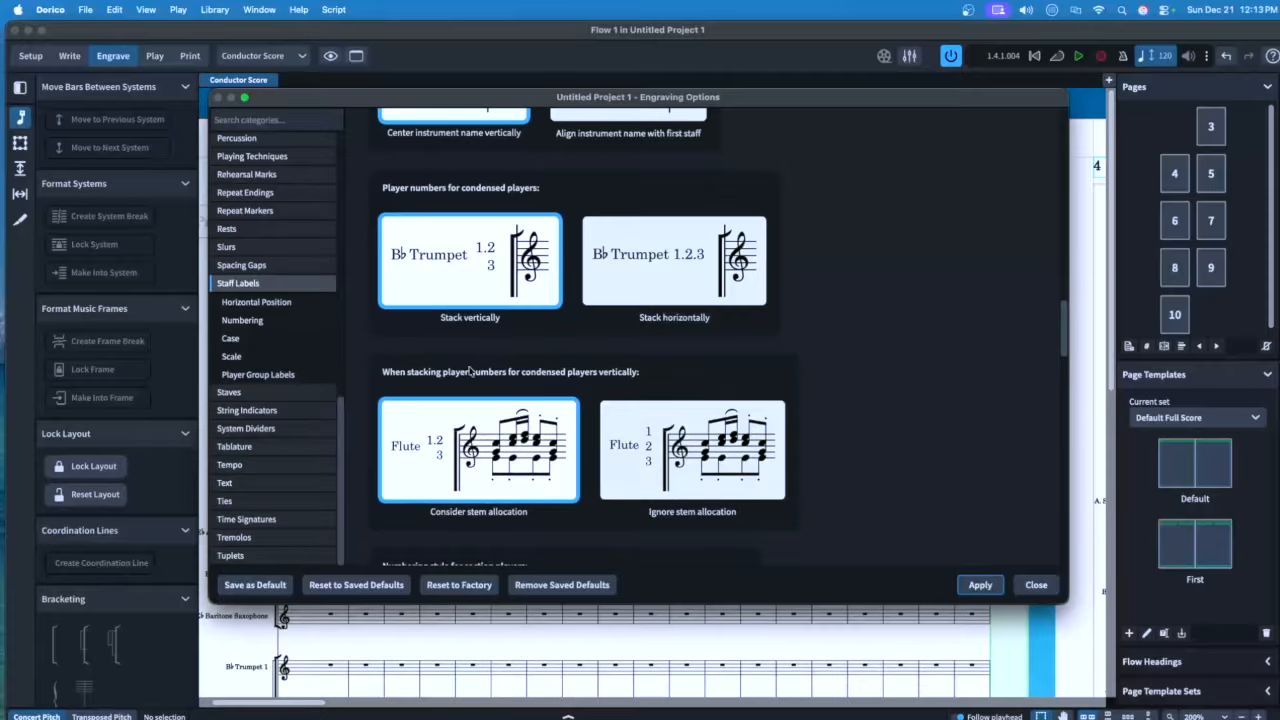
{"action": "left_click", "coordinate": [676, 460]}
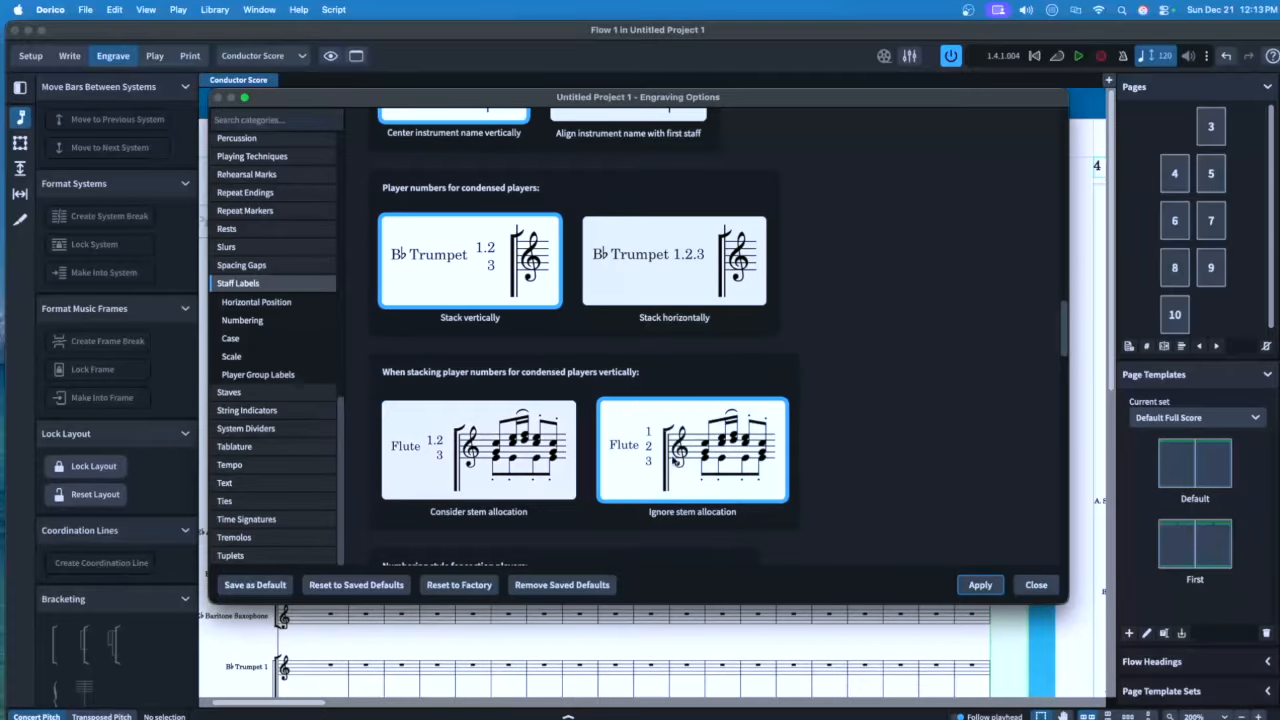
{"action": "left_click", "coordinate": [980, 586]}
{"action": "left_click", "coordinate": [224, 501]}
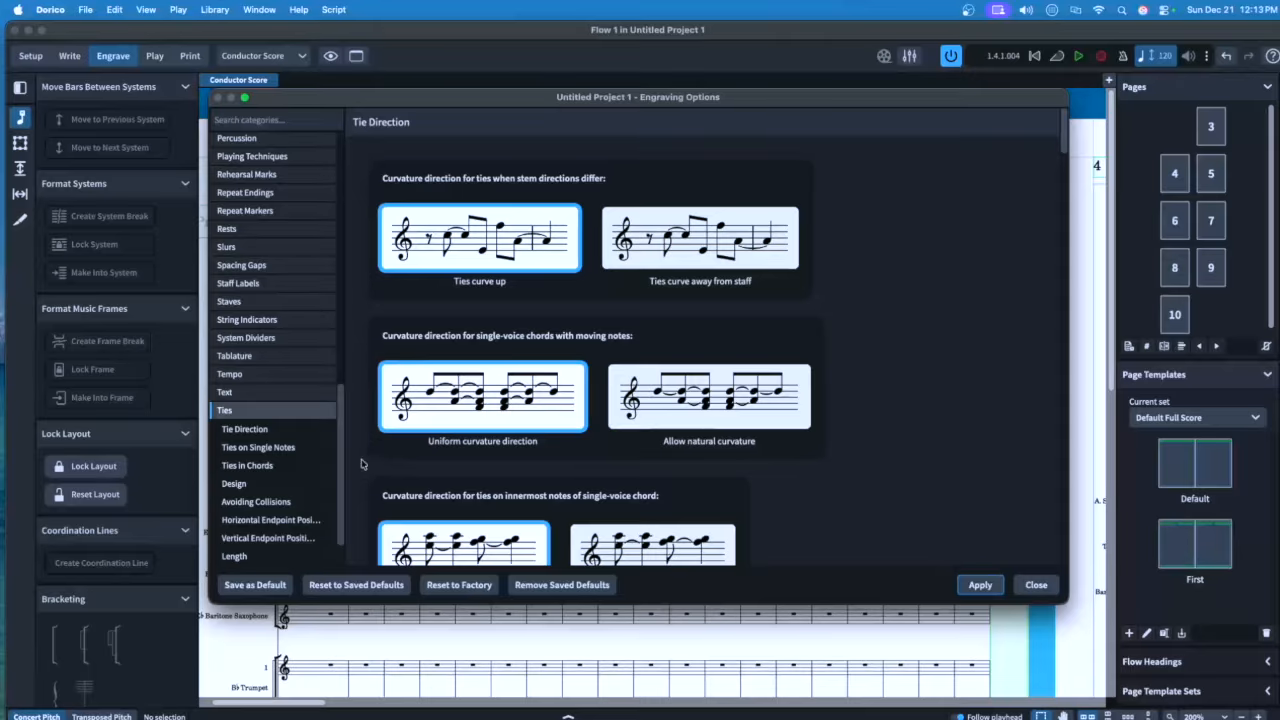
Check Ties design, then select the four-or-more-staves scale for bracket-centred time signatures
{"action": "left_click", "coordinate": [297, 483]}
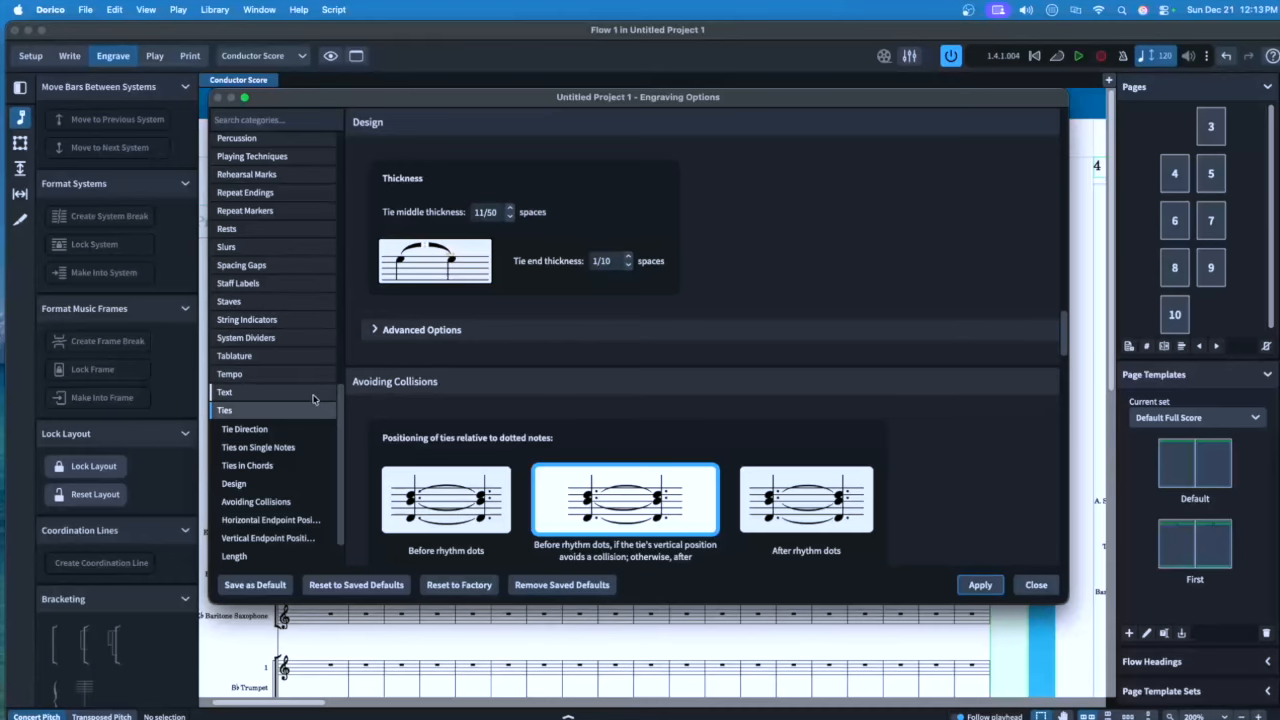
{"action": "scroll", "coordinate": [307, 399], "scroll_direction": "down", "scroll_amount": 2}
{"action": "left_click", "coordinate": [247, 519]}
{"action": "scroll", "coordinate": [556, 420], "scroll_direction": "down", "scroll_amount": 10}
{"action": "double_click", "coordinate": [555, 427]}
Scale four-or-more-staves time signatures to 6, align to bracket Top, apply, and close
{"action": "type", "text": "6"}
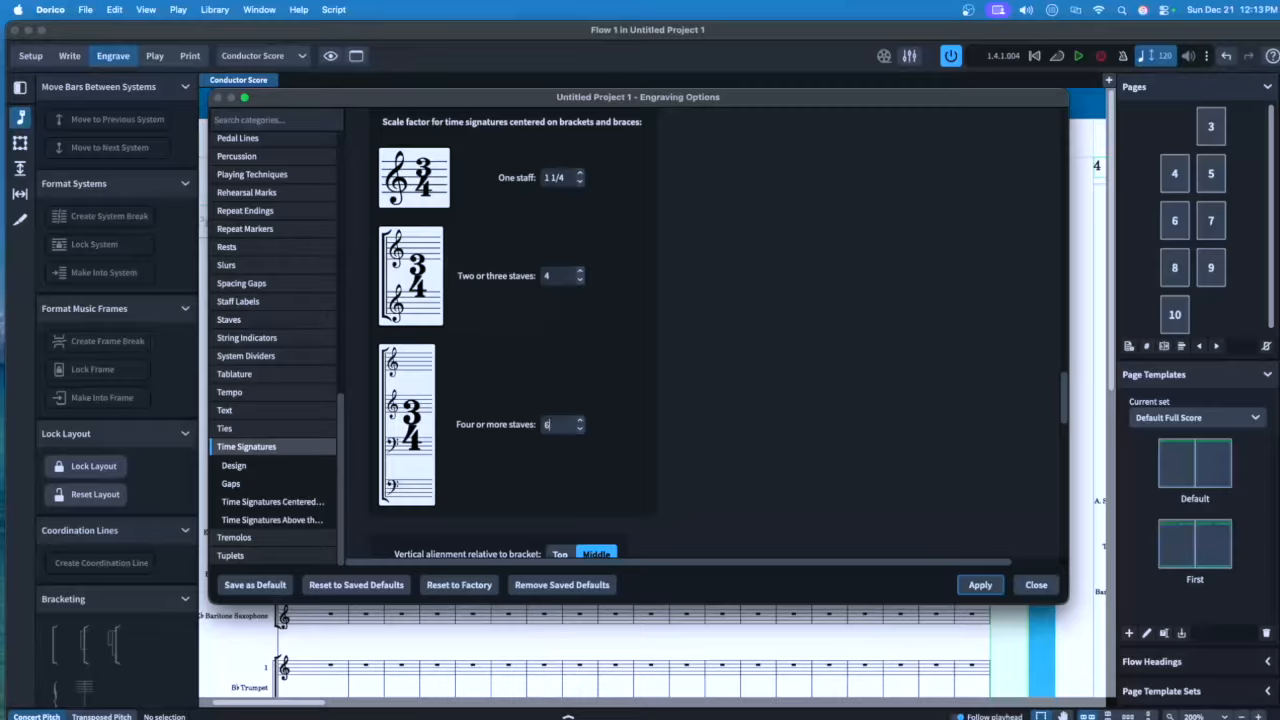
{"action": "scroll", "coordinate": [618, 409], "scroll_direction": "down", "scroll_amount": 3}
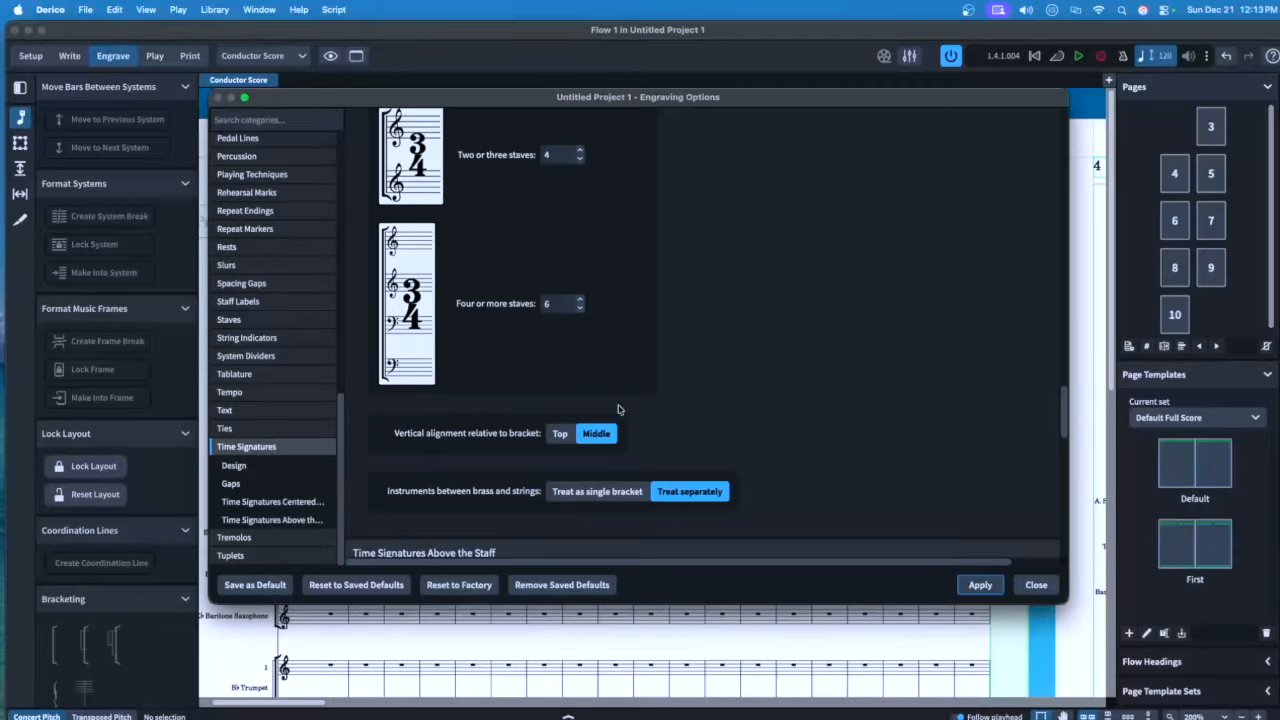
{"action": "left_click", "coordinate": [560, 433]}
{"action": "scroll", "coordinate": [695, 447], "scroll_direction": "down", "scroll_amount": 4}
{"action": "left_click", "coordinate": [980, 585]}
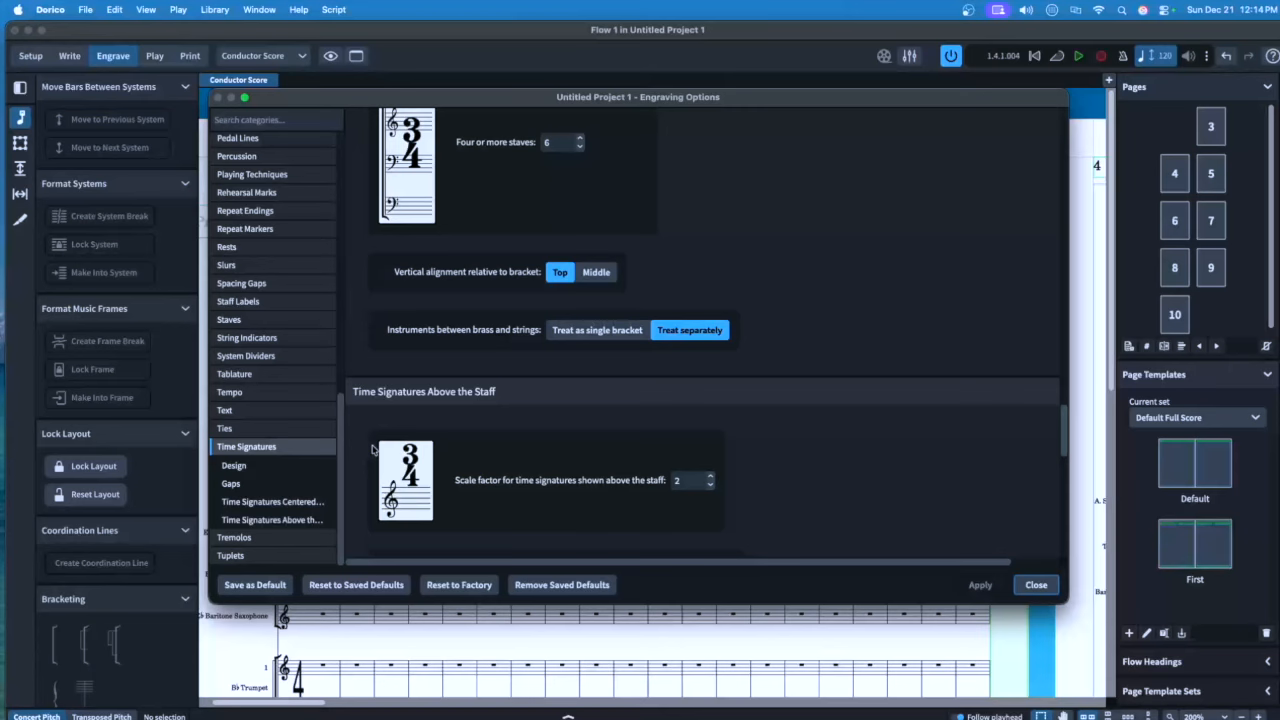
{"action": "left_click", "coordinate": [1035, 586]}
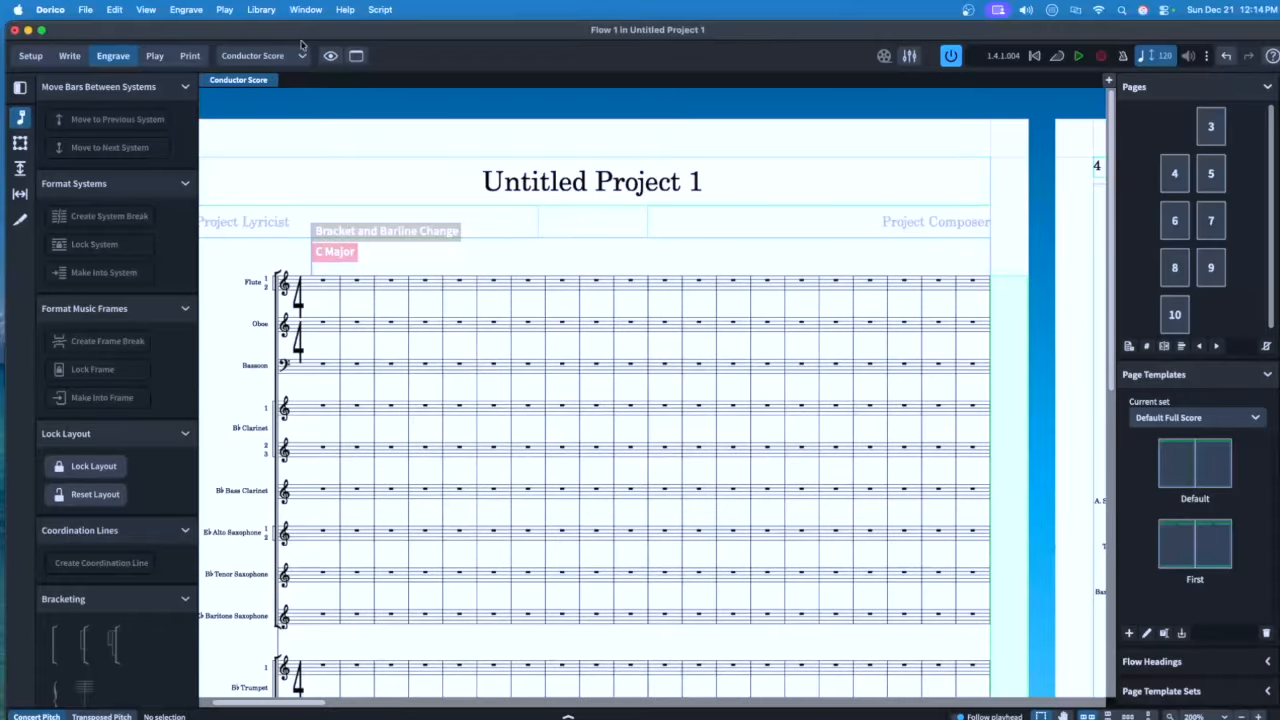
Open Library > Notation Options on the Beam Grouping page
{"action": "left_click", "coordinate": [264, 9]}
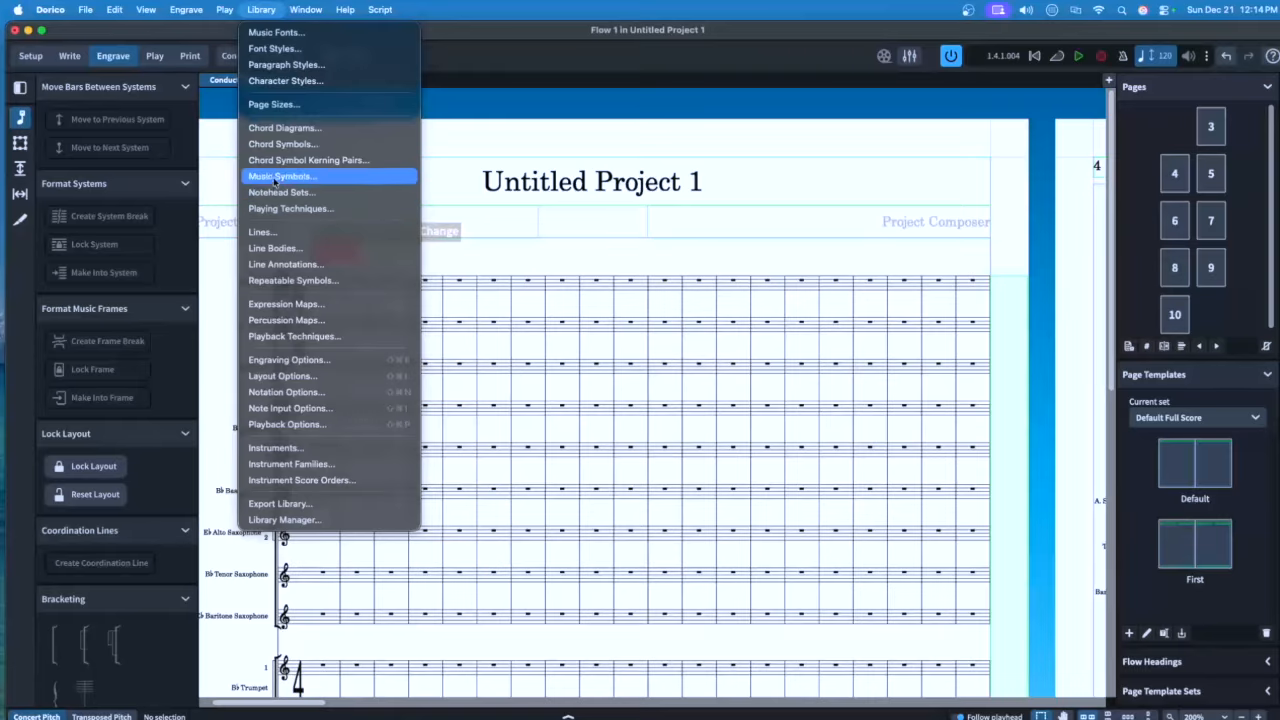
{"action": "left_click", "coordinate": [286, 392]}
{"action": "left_click", "coordinate": [245, 177]}
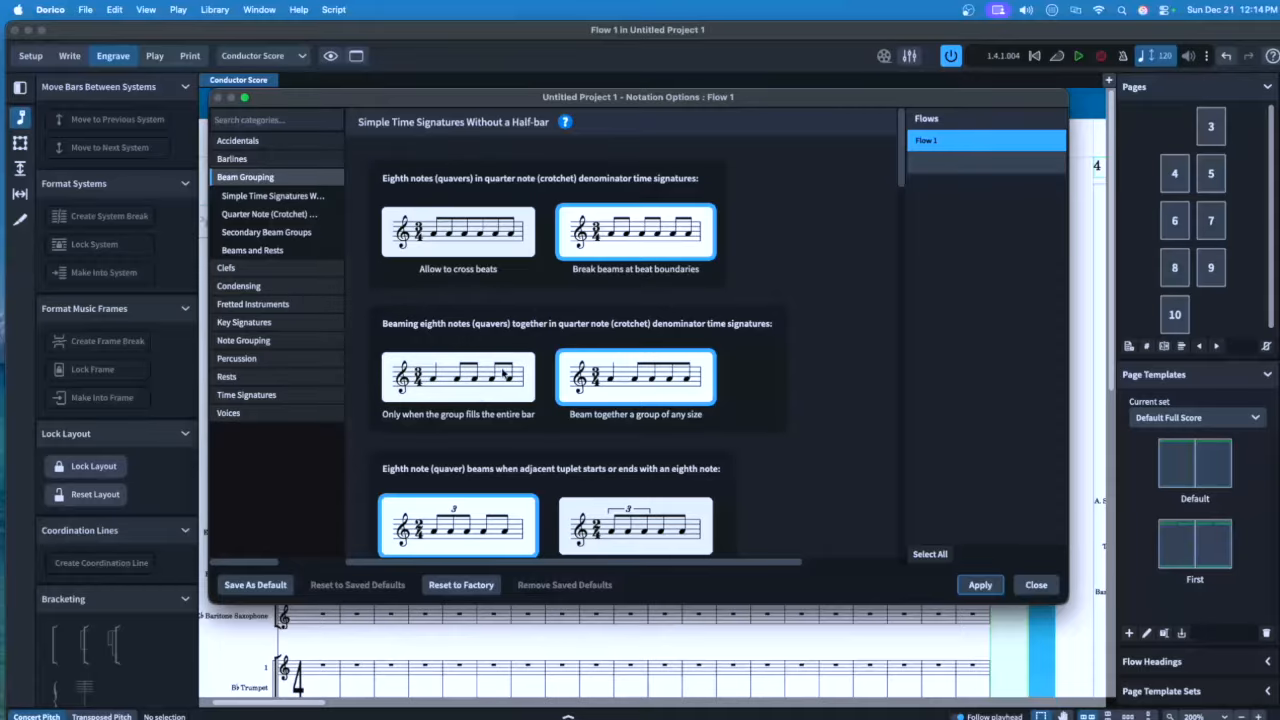
Beam eighths only when filling the bar or half-bar, break beams at rests, and apply
{"action": "scroll", "coordinate": [470, 370], "scroll_direction": "down", "scroll_amount": 2}
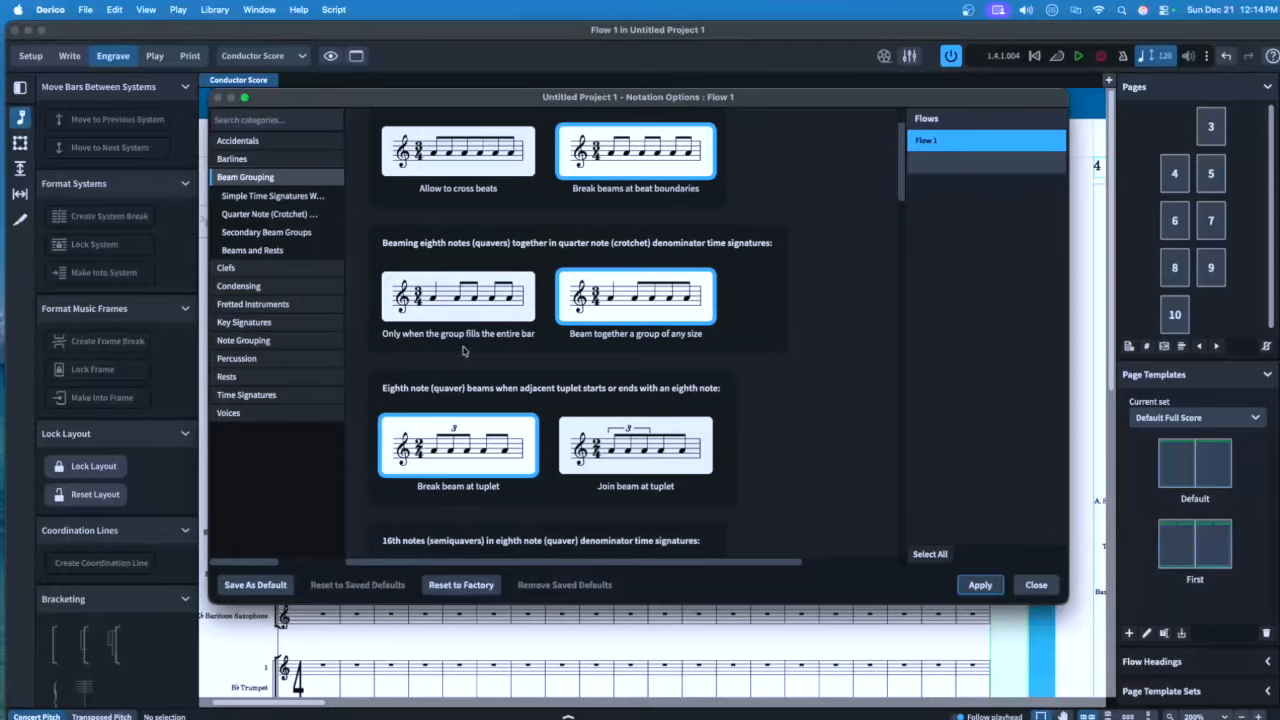
{"action": "left_click", "coordinate": [440, 297]}
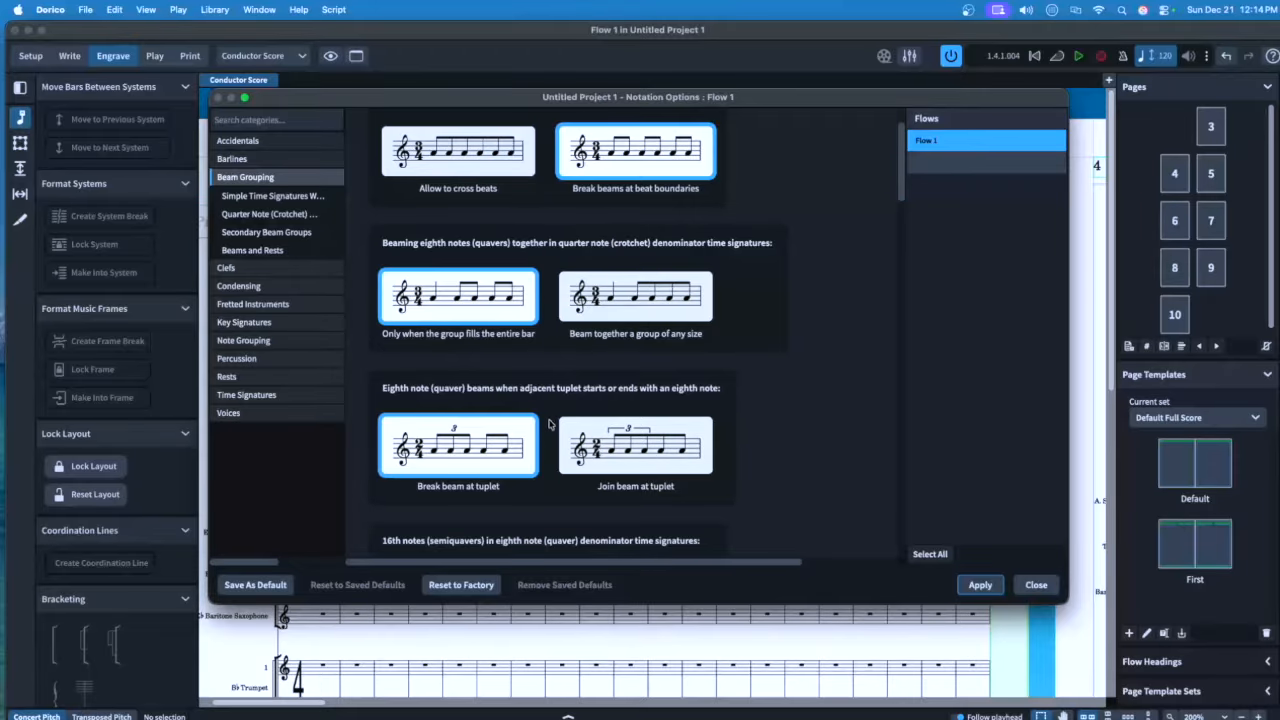
{"action": "scroll", "coordinate": [549, 425], "scroll_direction": "down", "scroll_amount": 10}
{"action": "scroll", "coordinate": [510, 420], "scroll_direction": "down", "scroll_amount": 1}
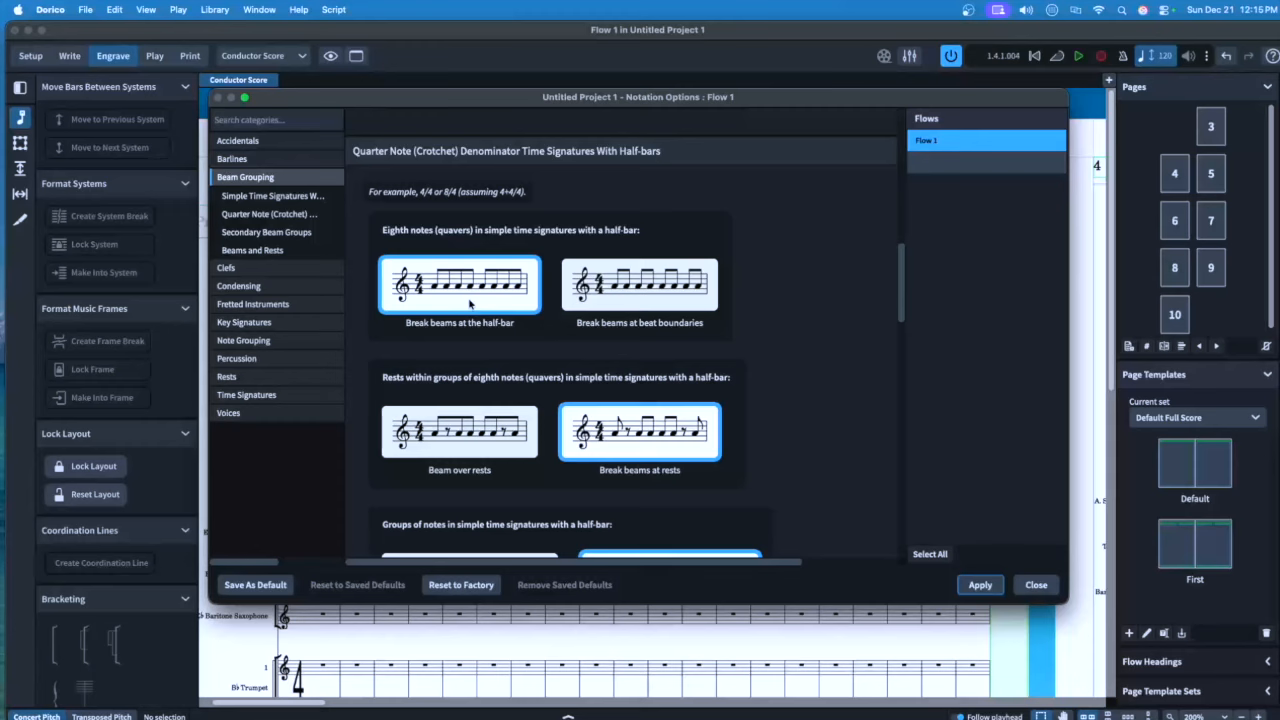
{"action": "scroll", "coordinate": [472, 306], "scroll_direction": "down", "scroll_amount": 4}
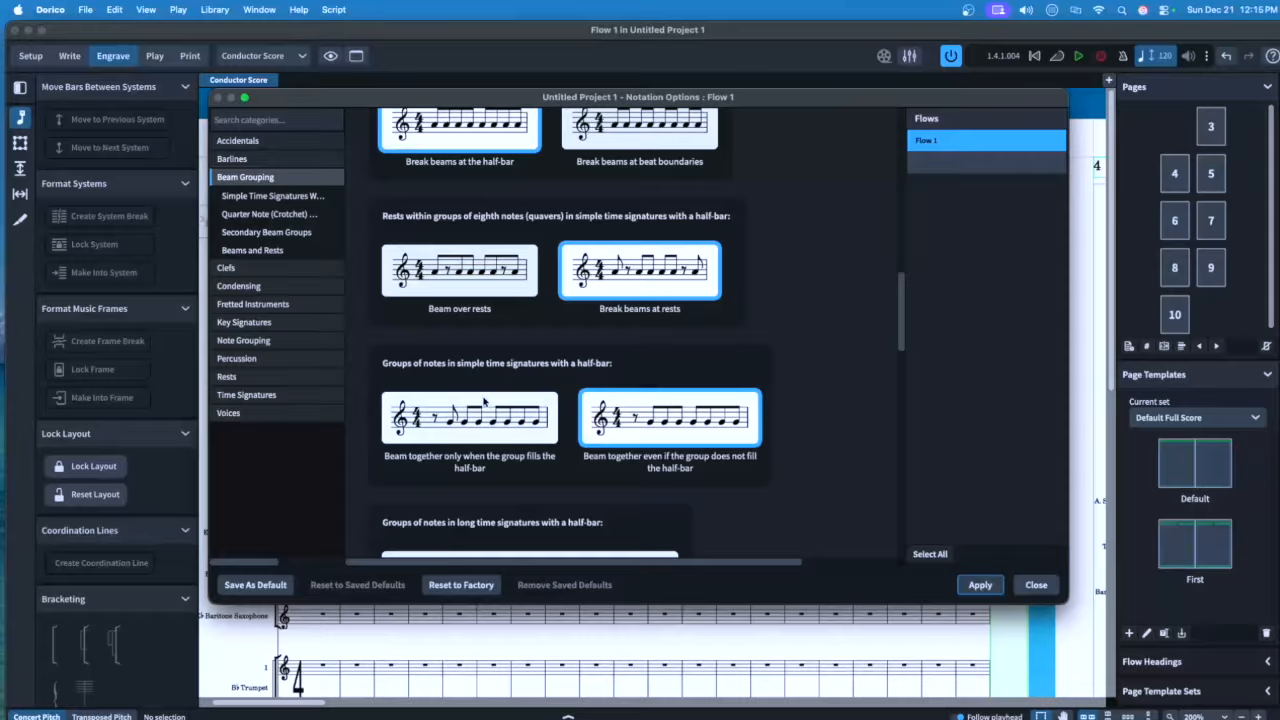
{"action": "left_click", "coordinate": [476, 428]}
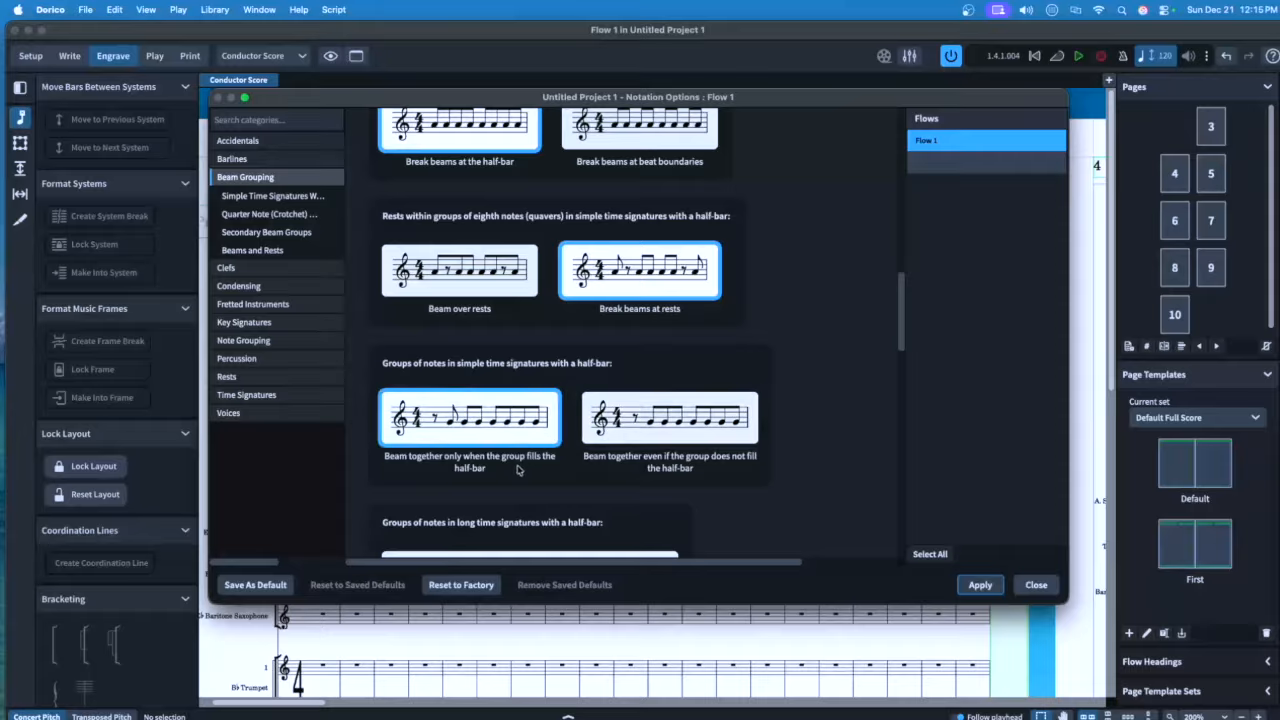
{"action": "left_click", "coordinate": [252, 250]}
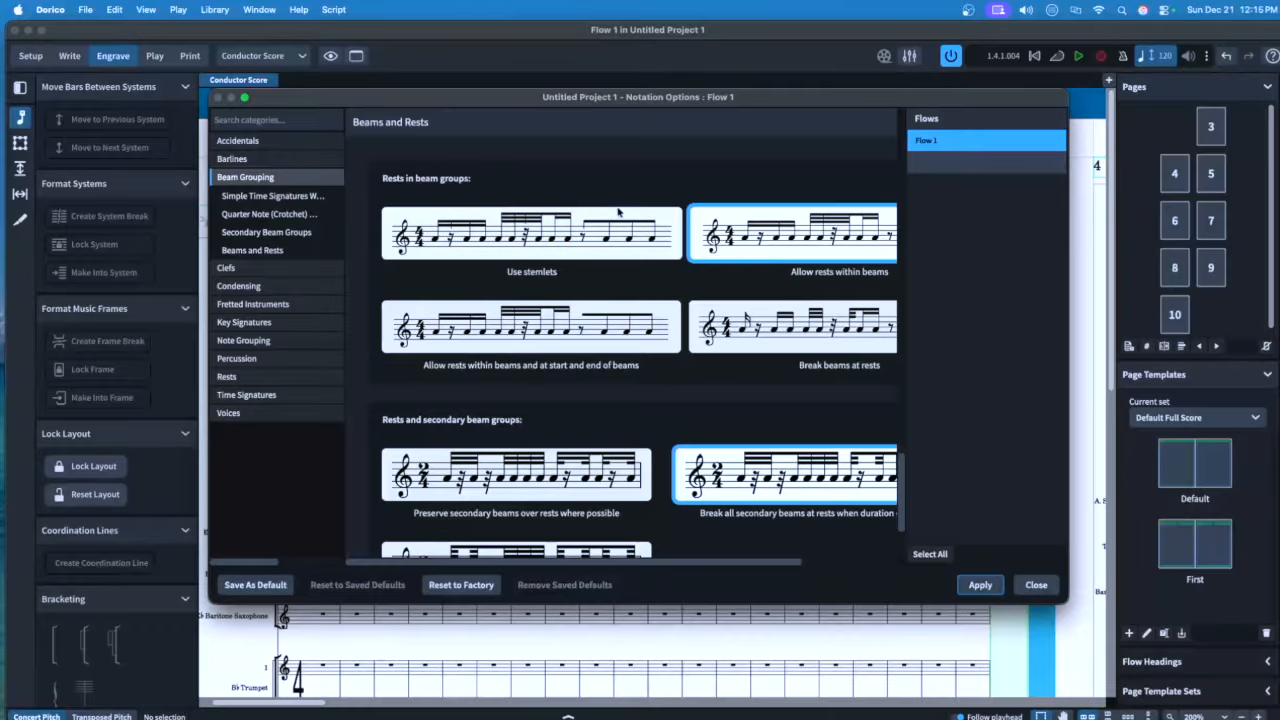
{"action": "left_click", "coordinate": [791, 345]}
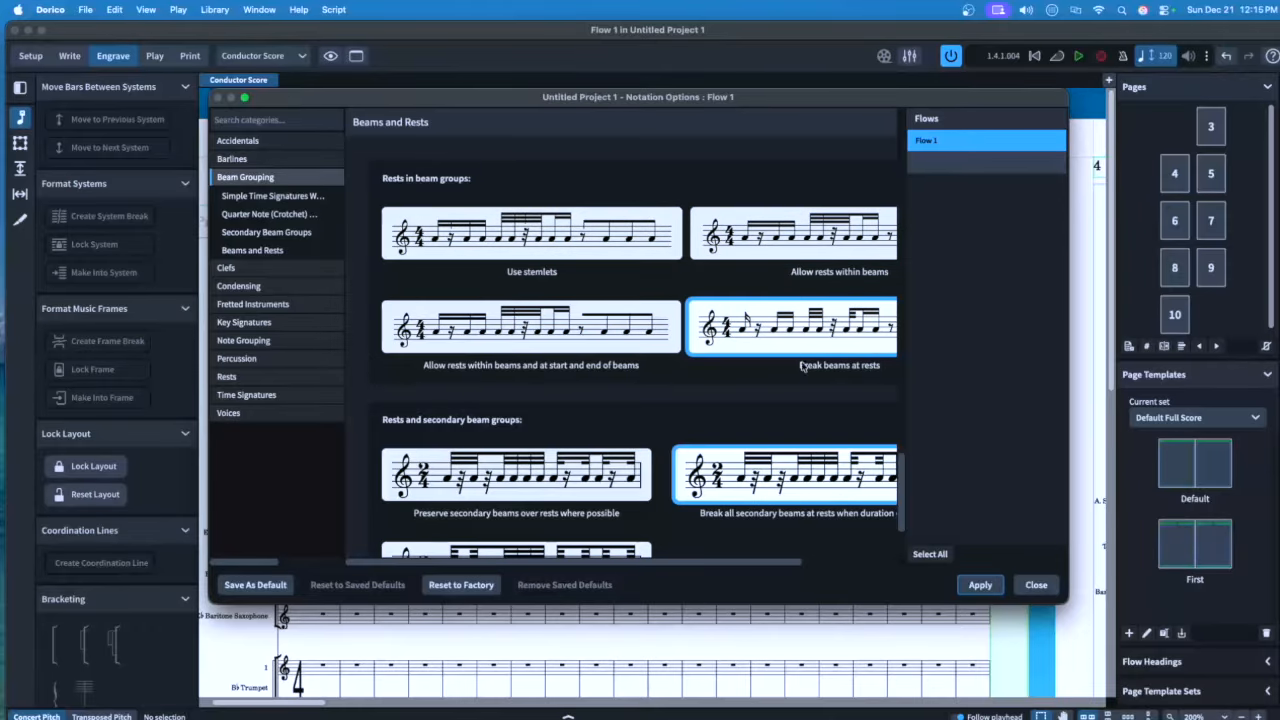
{"action": "left_click", "coordinate": [980, 585]}
Set condensing to hide rests and label the active player, and apply
{"action": "left_click", "coordinate": [239, 286]}
{"action": "scroll", "coordinate": [620, 400], "scroll_direction": "down", "scroll_amount": 20}
{"action": "left_click", "coordinate": [510, 400]}
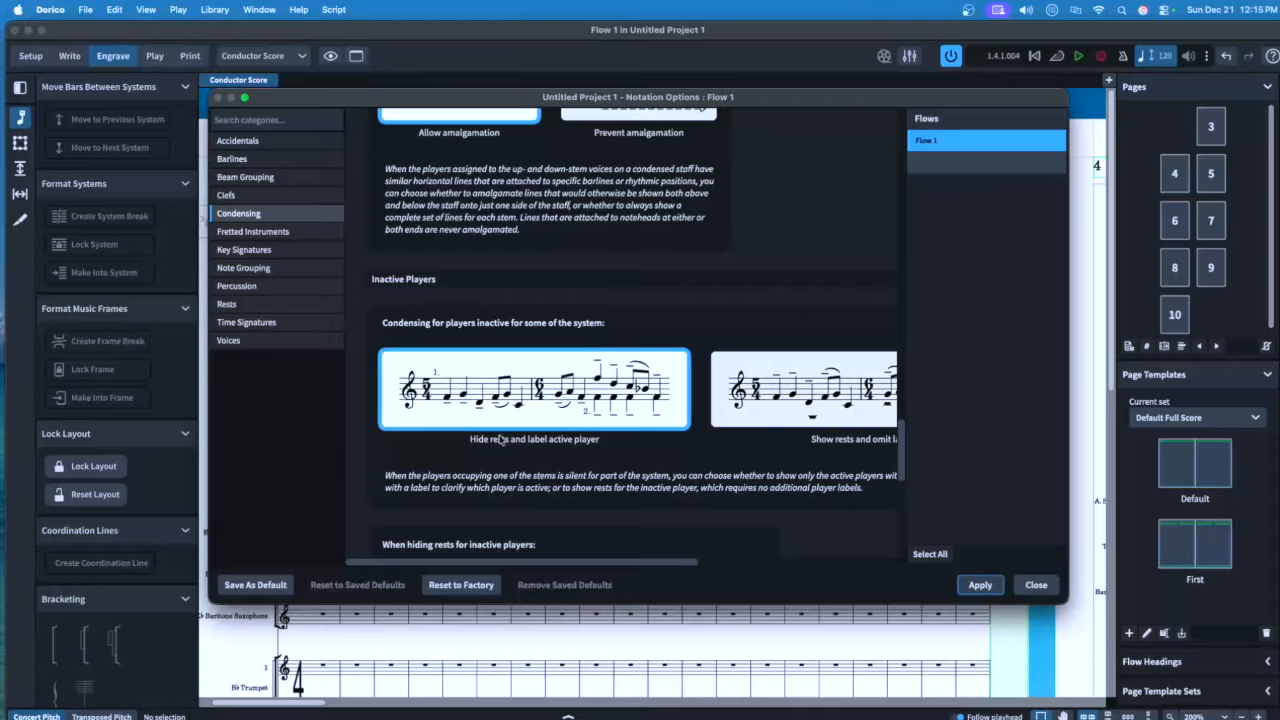
{"action": "left_click", "coordinate": [979, 585]}
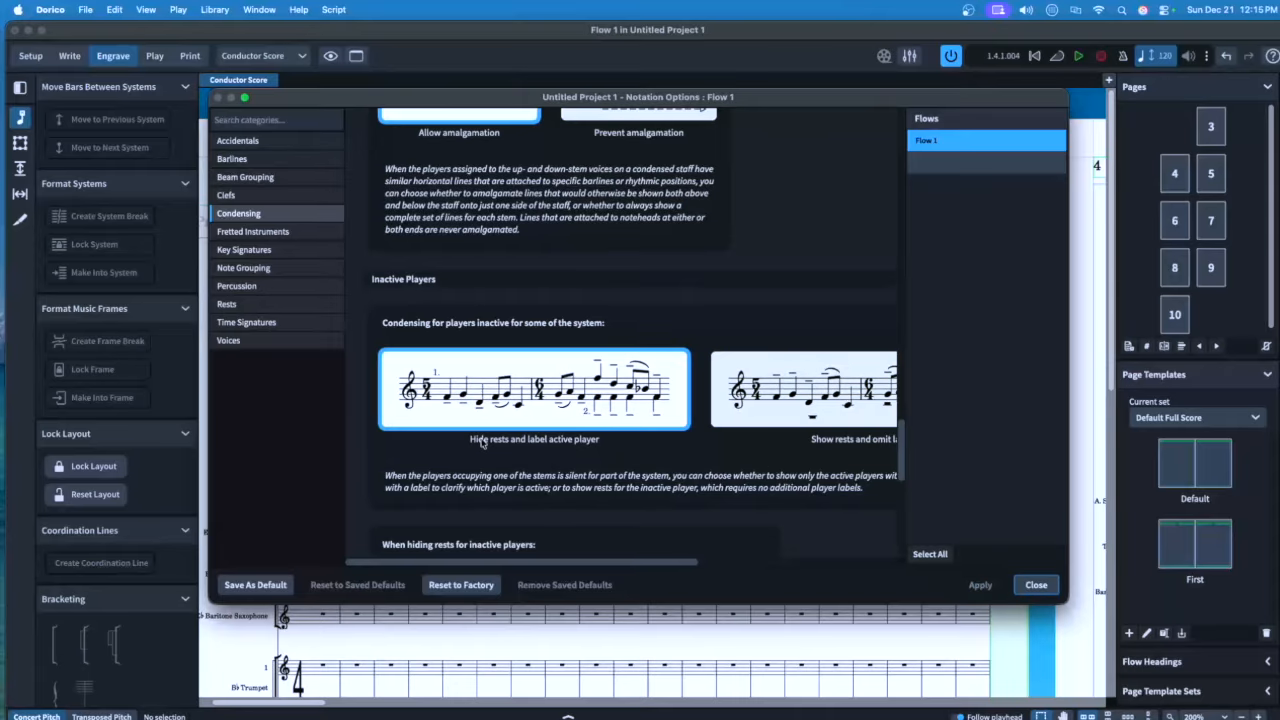
Set percussion to Pad voice with rests, apply, and close Notation Options
{"action": "left_click", "coordinate": [236, 286]}
{"action": "scroll", "coordinate": [420, 352], "scroll_direction": "down", "scroll_amount": 10}
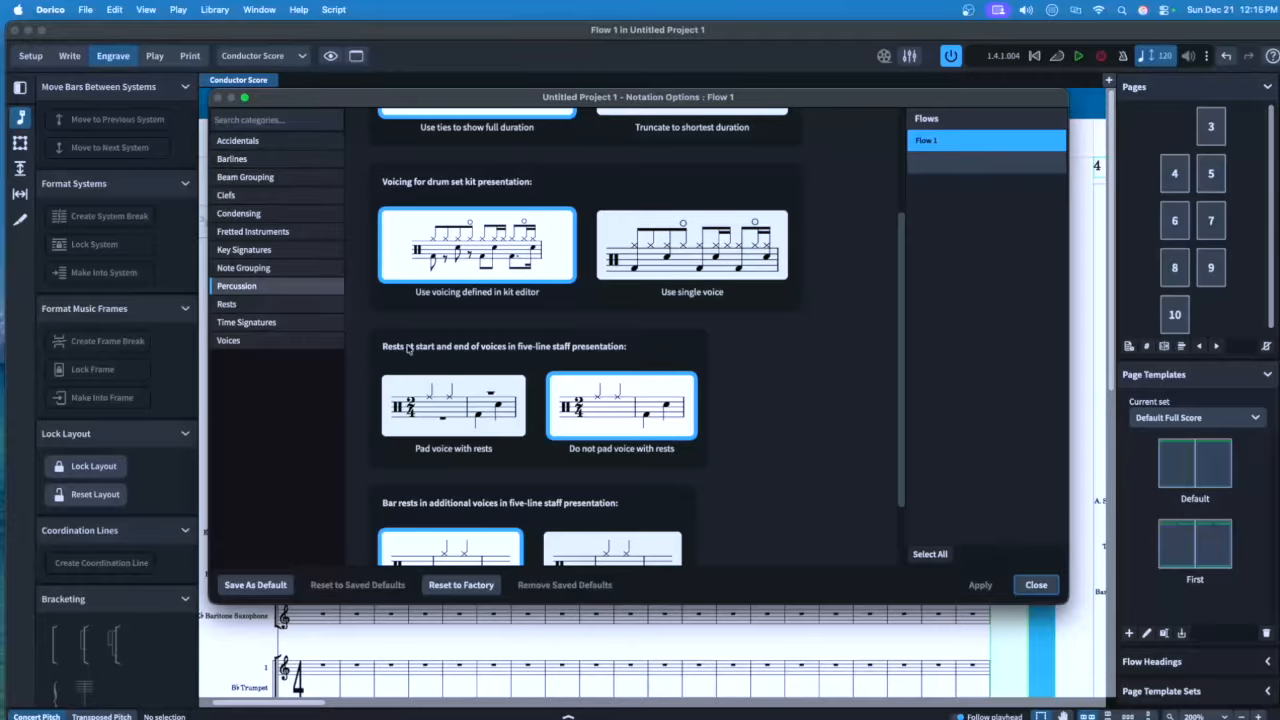
{"action": "left_click", "coordinate": [461, 390]}
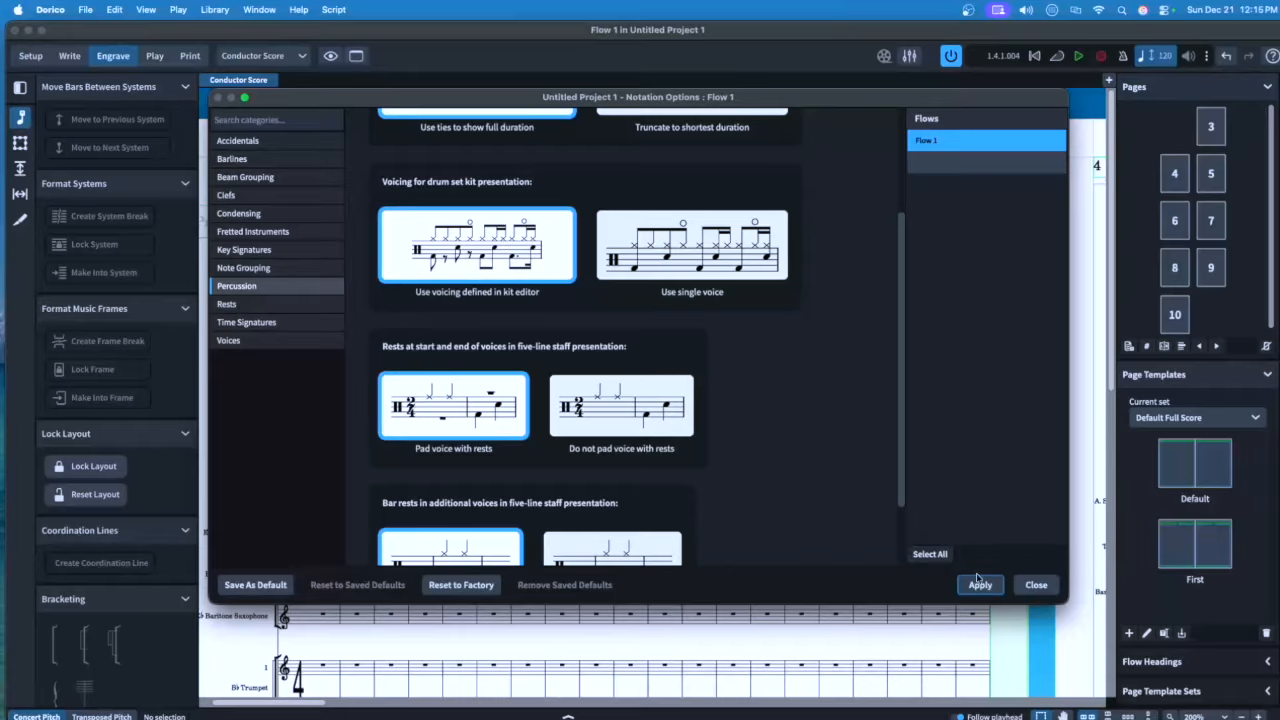
{"action": "left_click", "coordinate": [981, 588]}
{"action": "left_click", "coordinate": [1036, 585]}
Open Font Styles on the Default Text Font and expand its font list
{"action": "left_click", "coordinate": [215, 10]}
{"action": "left_click", "coordinate": [240, 243]}
{"action": "scroll", "coordinate": [390, 350], "scroll_direction": "down", "scroll_amount": 5}
{"action": "left_click", "coordinate": [348, 243]}
{"action": "left_click", "coordinate": [737, 289]}
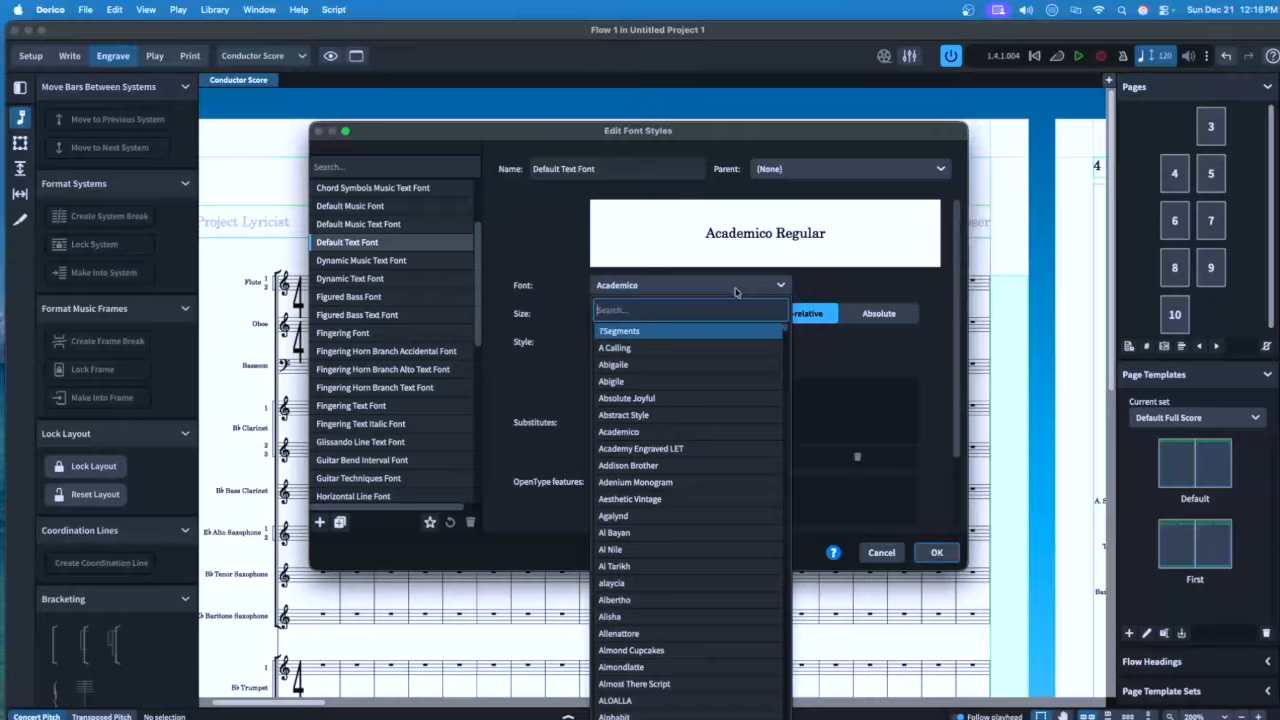
Set the Default Text Font to Times New Roman and confirm with OK
{"action": "type", "text": "times new"}
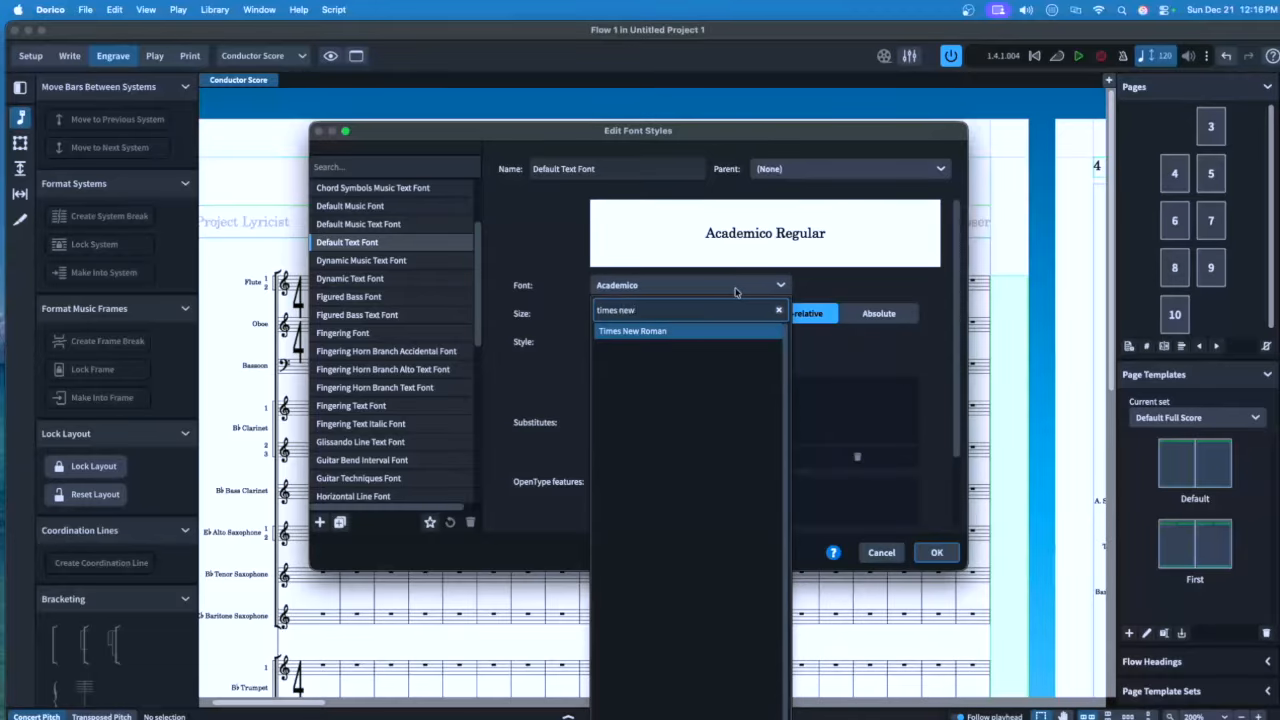
{"action": "left_click", "coordinate": [714, 324]}
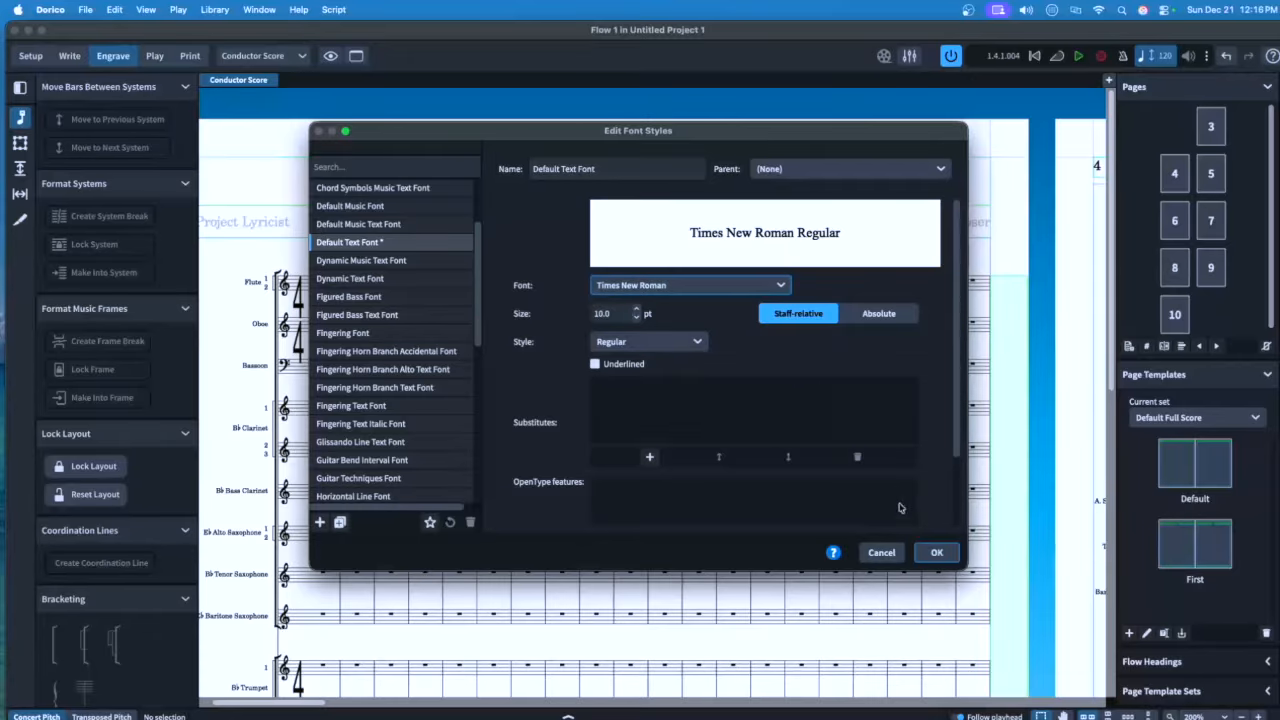
{"action": "left_click", "coordinate": [936, 552]}
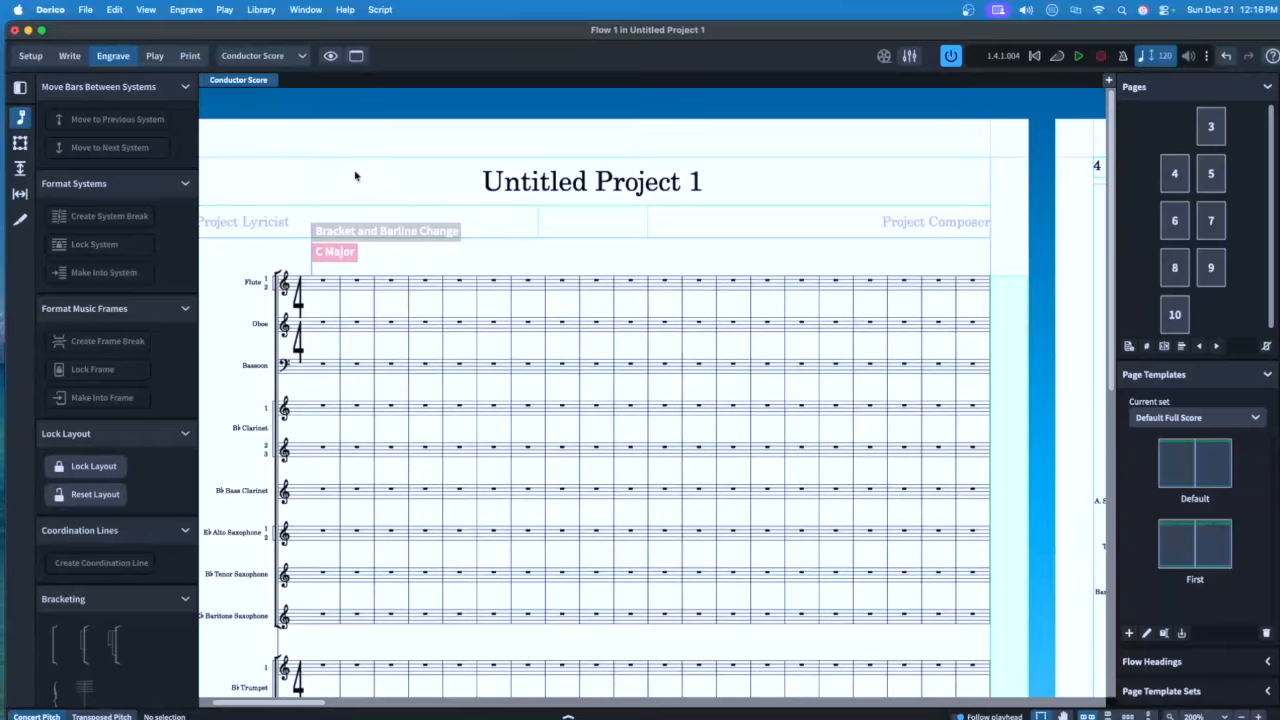
Set the Metronome Mark Music Text character style's relative size to 1 1/4
{"action": "left_click", "coordinate": [261, 10]}
{"action": "left_click", "coordinate": [300, 190]}
{"action": "left_click", "coordinate": [388, 183]}
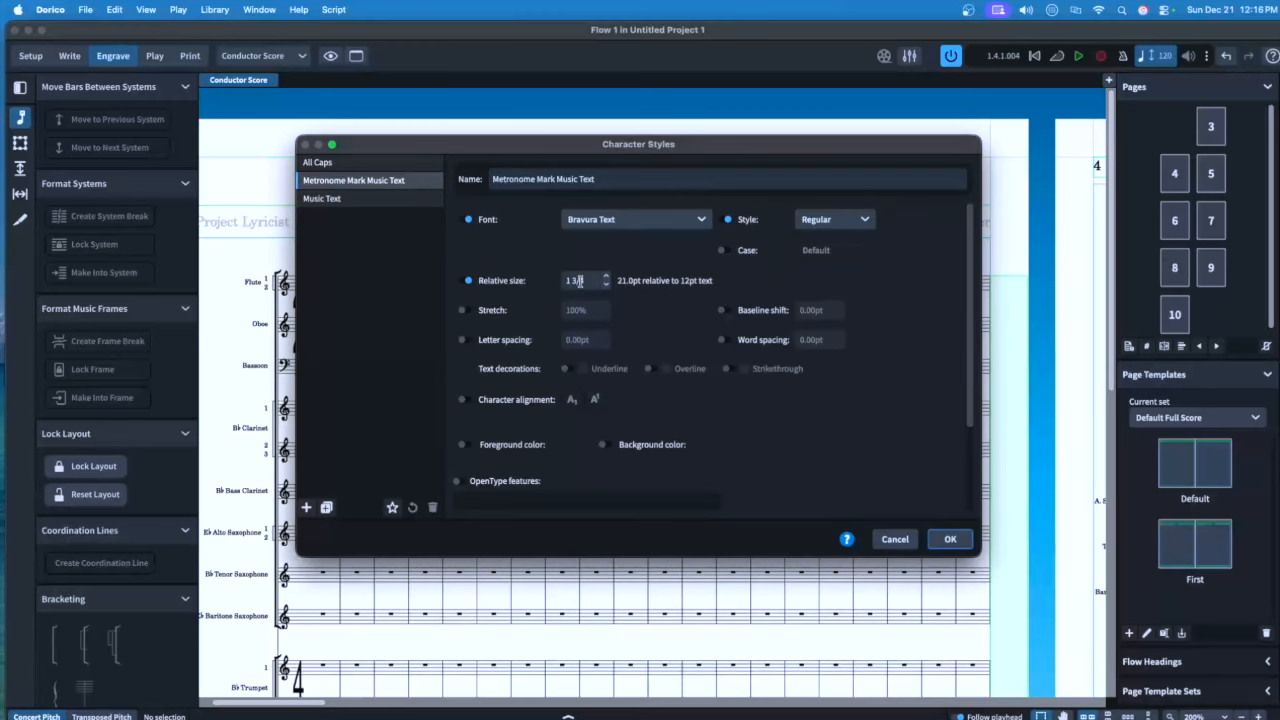
{"action": "left_click_drag", "start_coordinate": [584, 281], "coordinate": [575, 281]}
{"action": "type", "text": "1/4"}
{"action": "left_click", "coordinate": [950, 539]}
Open Paragraph Styles and select the Default Text style
{"action": "left_click", "coordinate": [215, 10]}
{"action": "left_click", "coordinate": [260, 171]}
{"action": "left_click", "coordinate": [325, 253]}
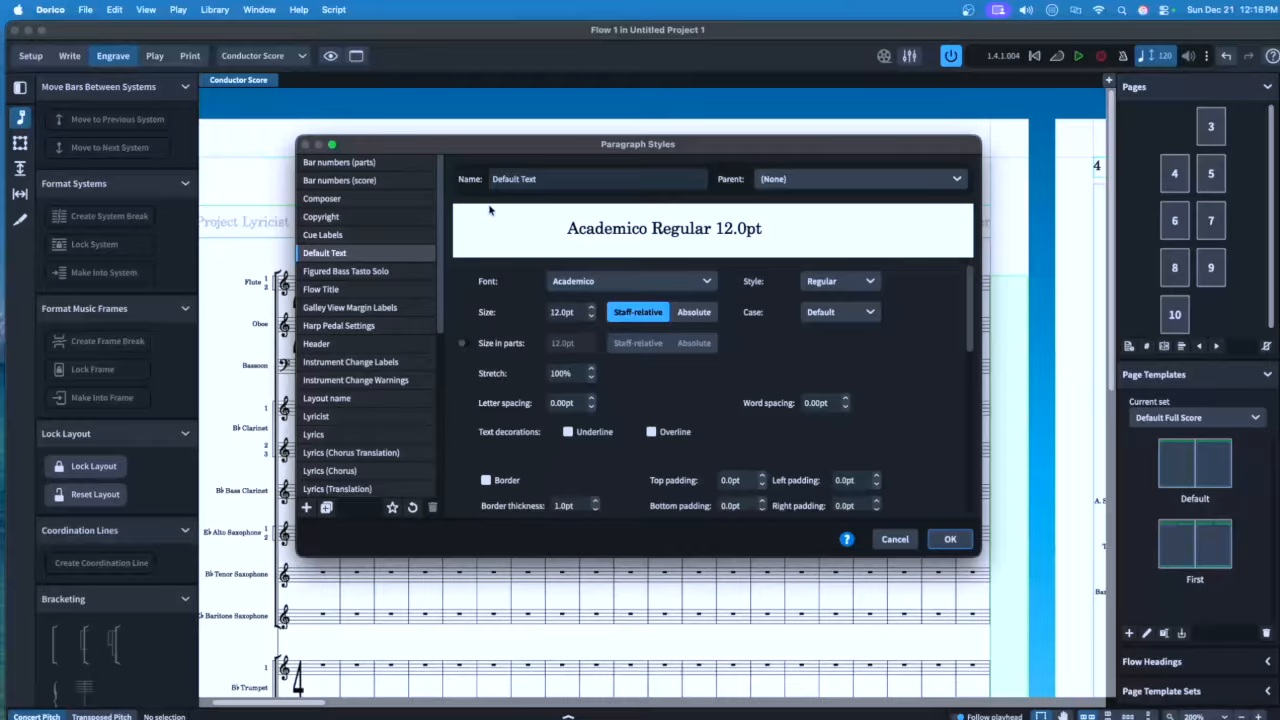
Set the paragraph style's font to Times New Roman and apply the change
{"action": "left_click", "coordinate": [617, 283]}
{"action": "type", "text": "times n"}
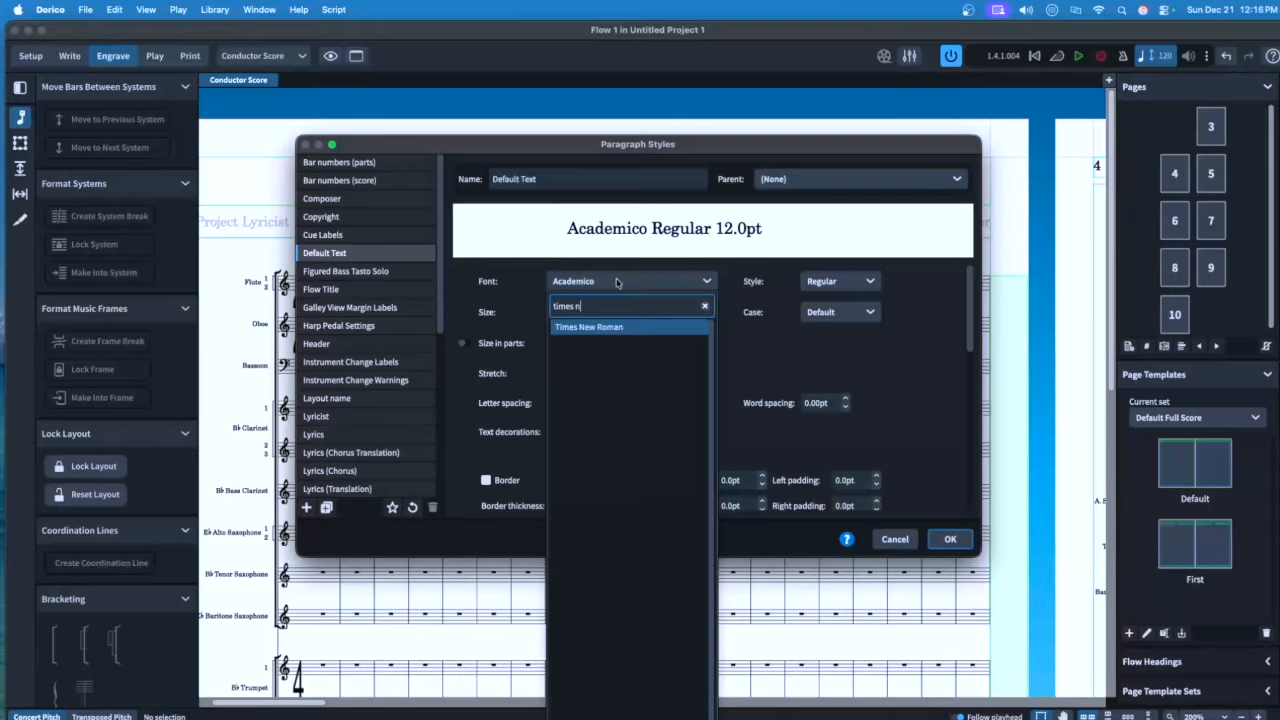
{"action": "key", "text": "Return"}
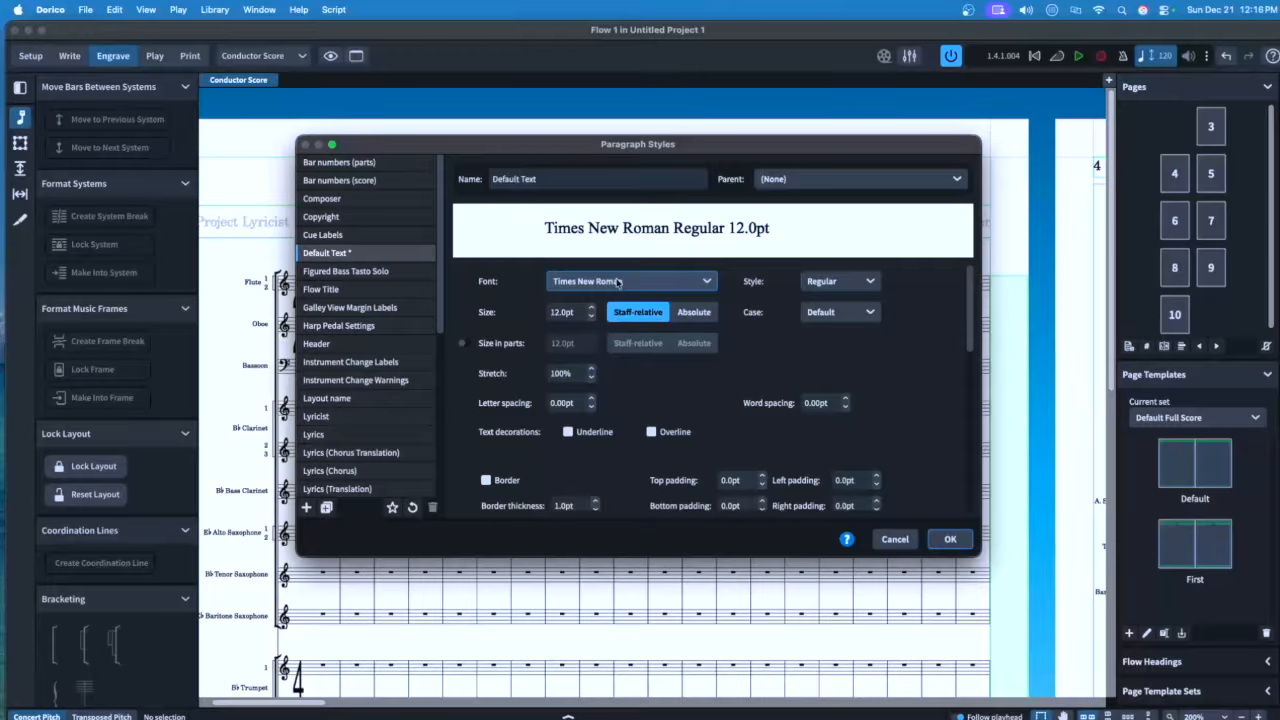
{"action": "left_click", "coordinate": [933, 535]}
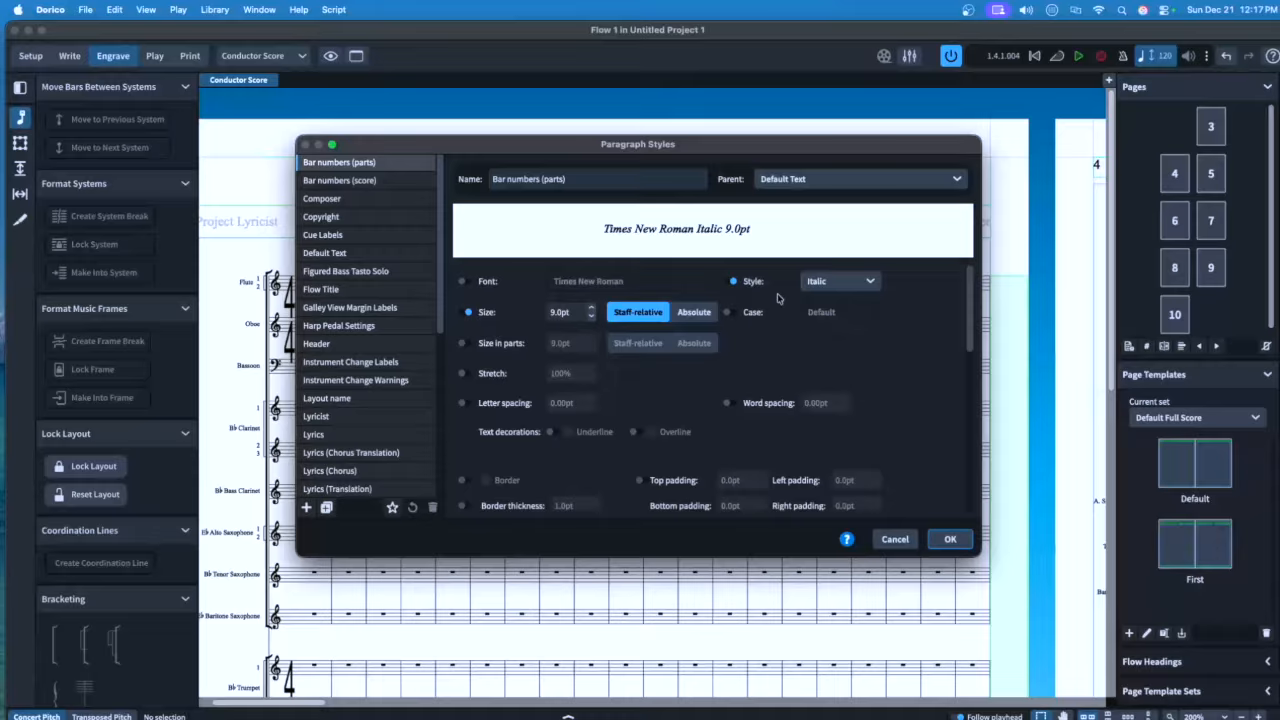
Make the Bar numbers (parts) size 10pt absolute
{"action": "double_click", "coordinate": [563, 313]}
{"action": "type", "text": "10"}
{"action": "key", "text": "Return"}
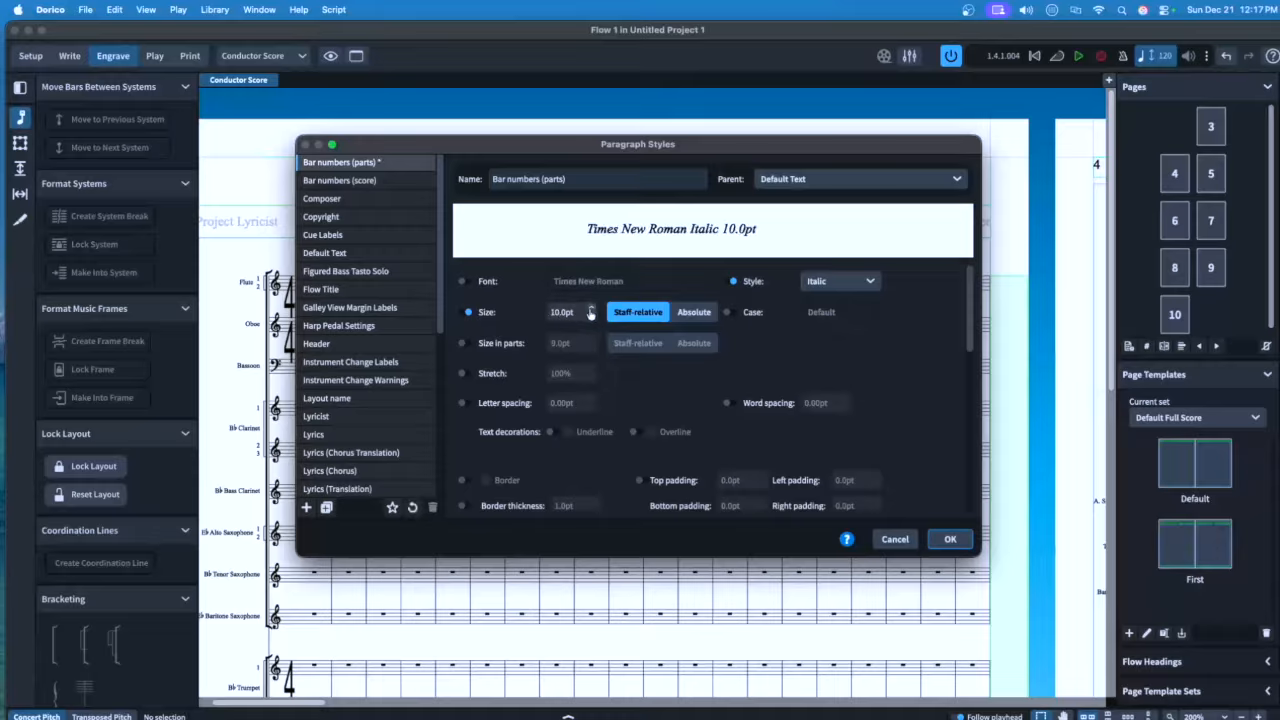
{"action": "left_click", "coordinate": [693, 313]}
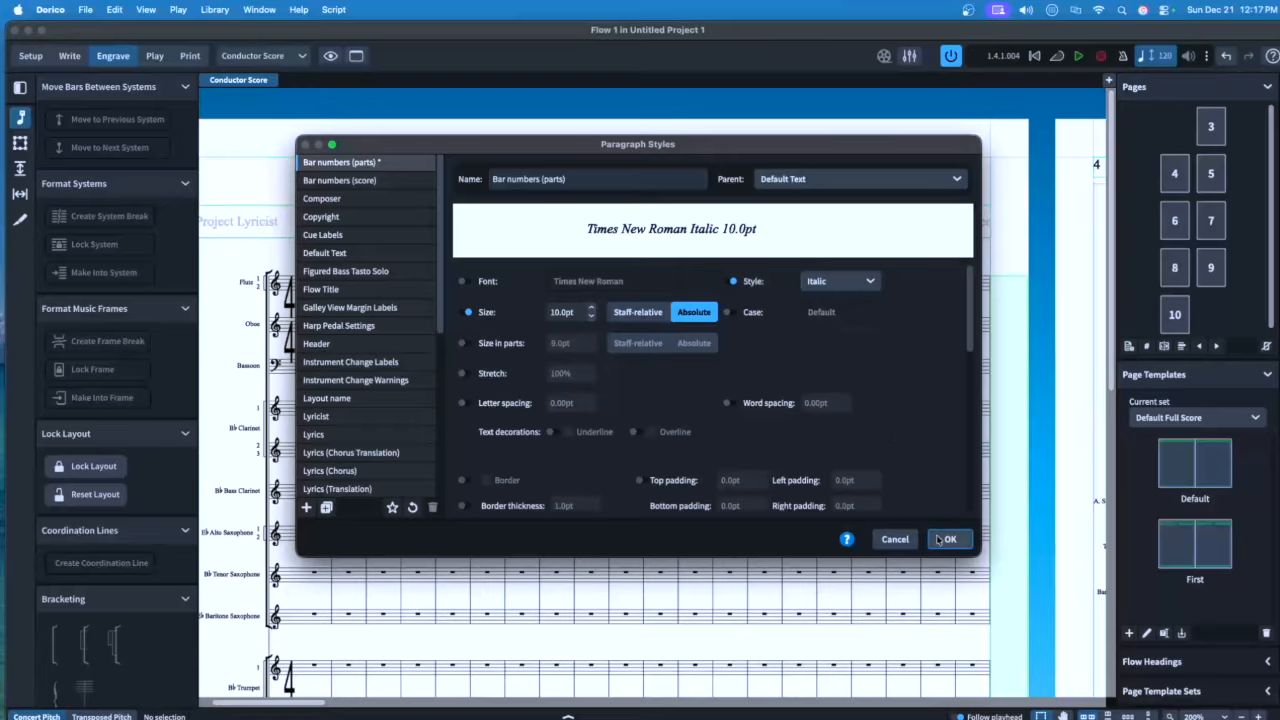
Set Bar numbers (score) to Regular style at 8pt absolute
{"action": "left_click", "coordinate": [340, 180]}
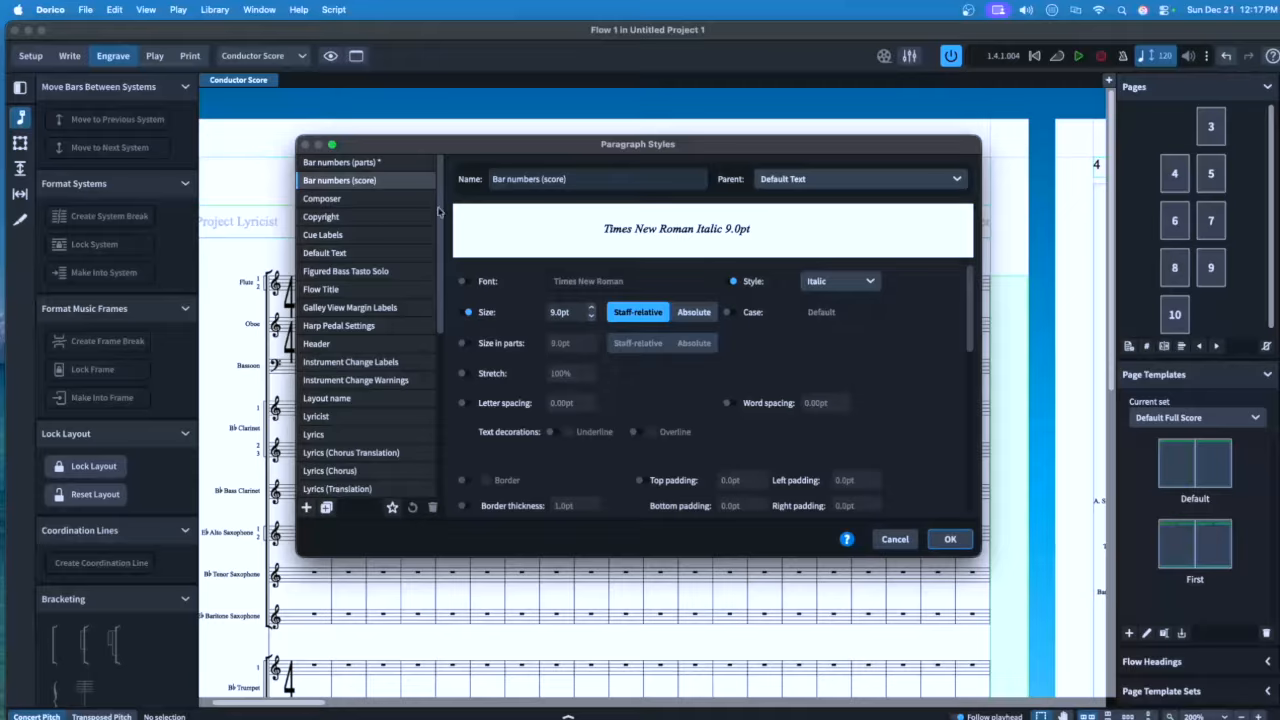
{"action": "left_click", "coordinate": [838, 281]}
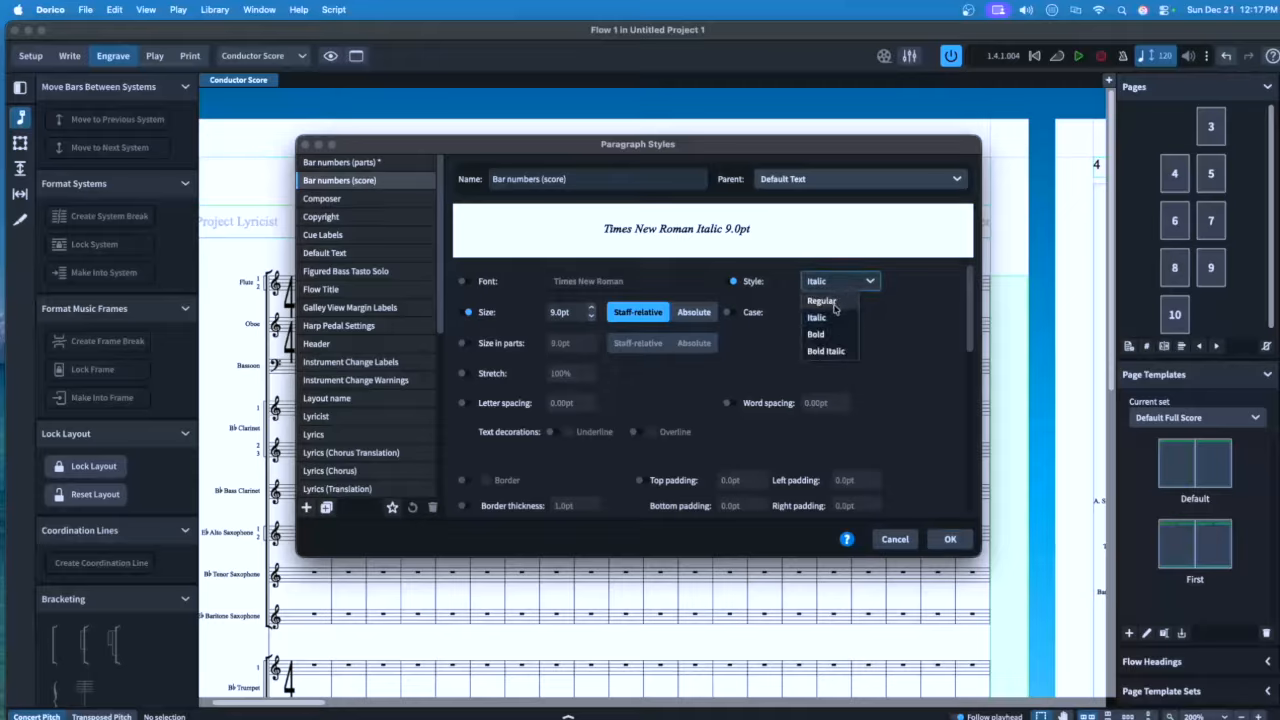
{"action": "left_click", "coordinate": [836, 302]}
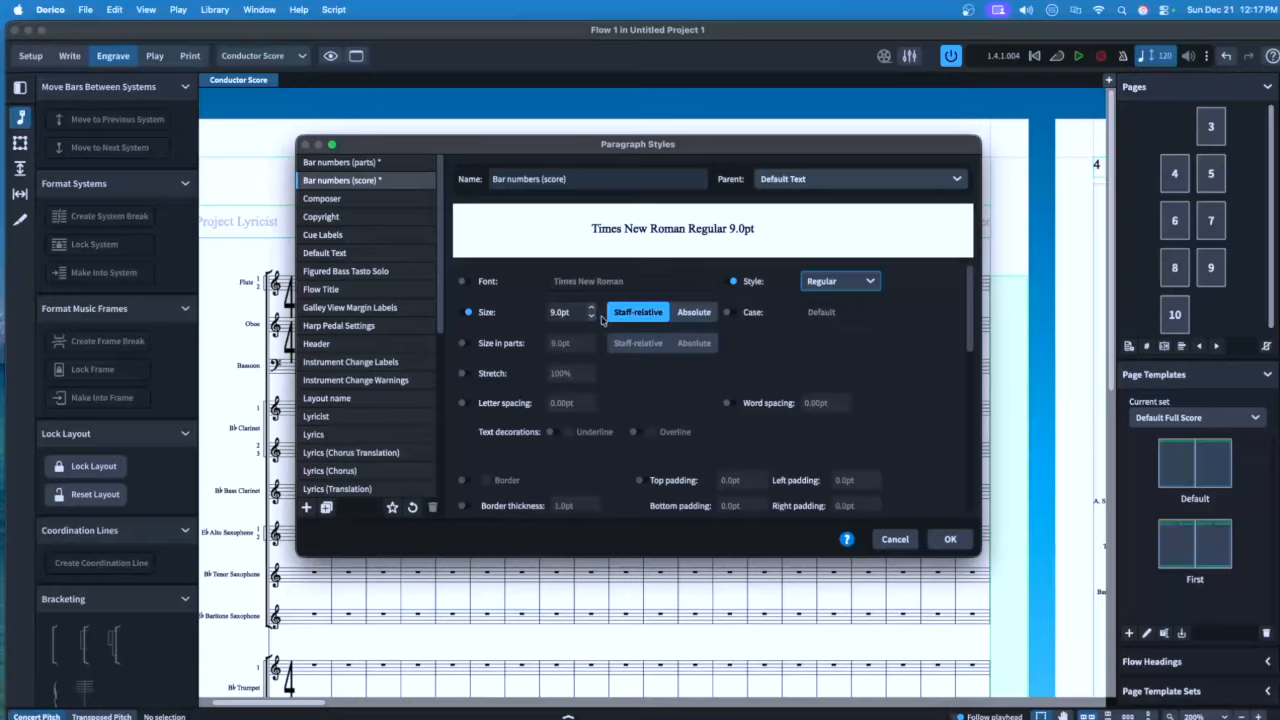
{"action": "double_click", "coordinate": [565, 312]}
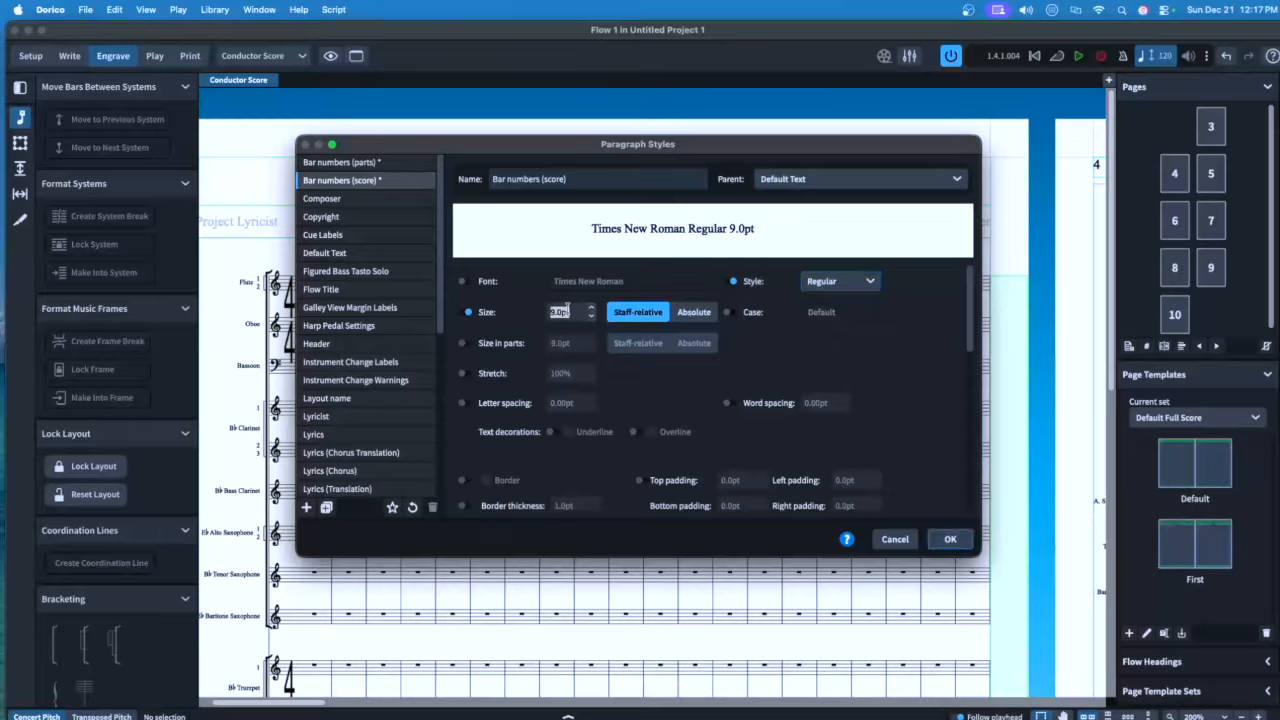
{"action": "type", "text": "8"}
{"action": "left_click", "coordinate": [694, 312]}
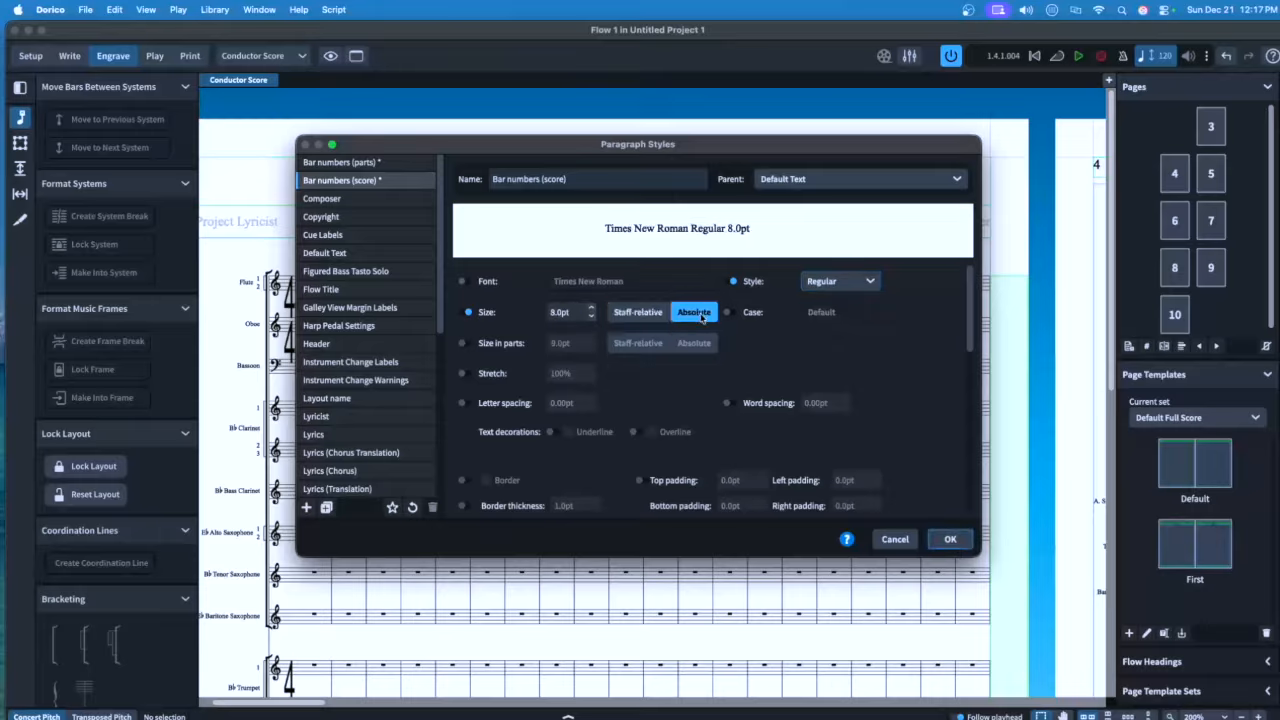
Set the Composer style to Bold at 12pt
{"action": "left_click", "coordinate": [388, 199]}
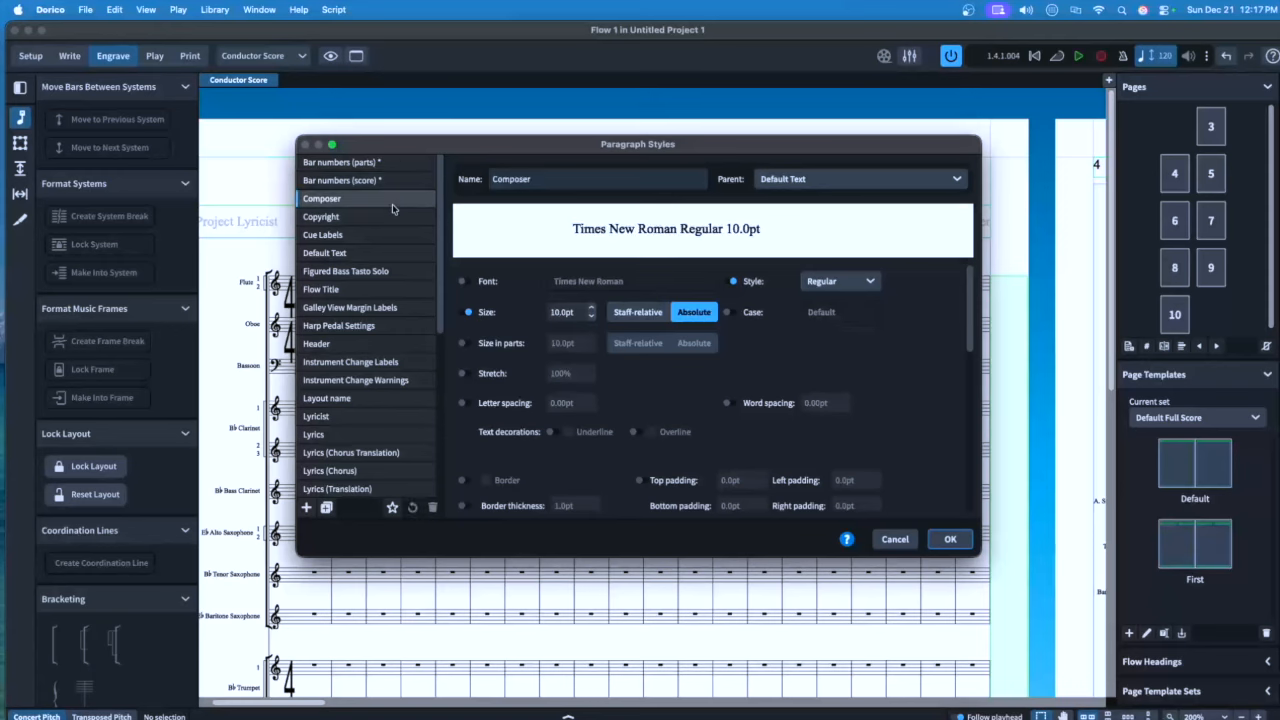
{"action": "left_click", "coordinate": [822, 284]}
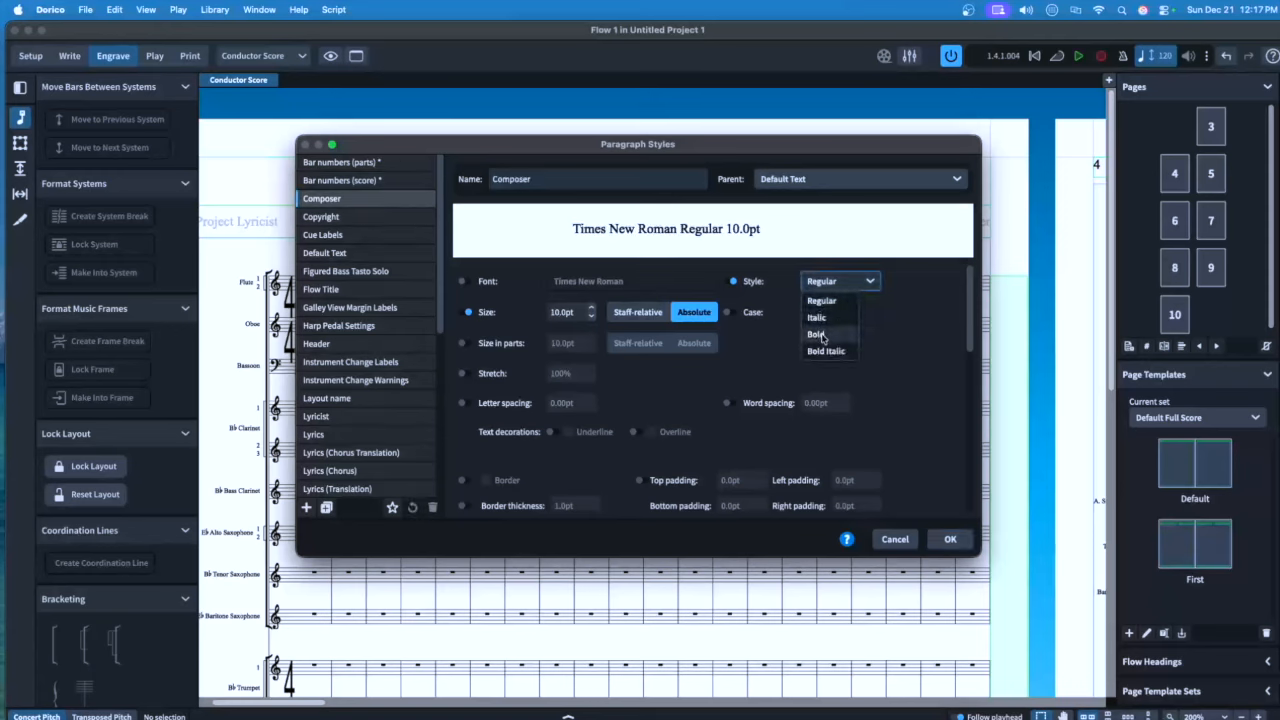
{"action": "left_click", "coordinate": [816, 334]}
{"action": "double_click", "coordinate": [565, 312]}
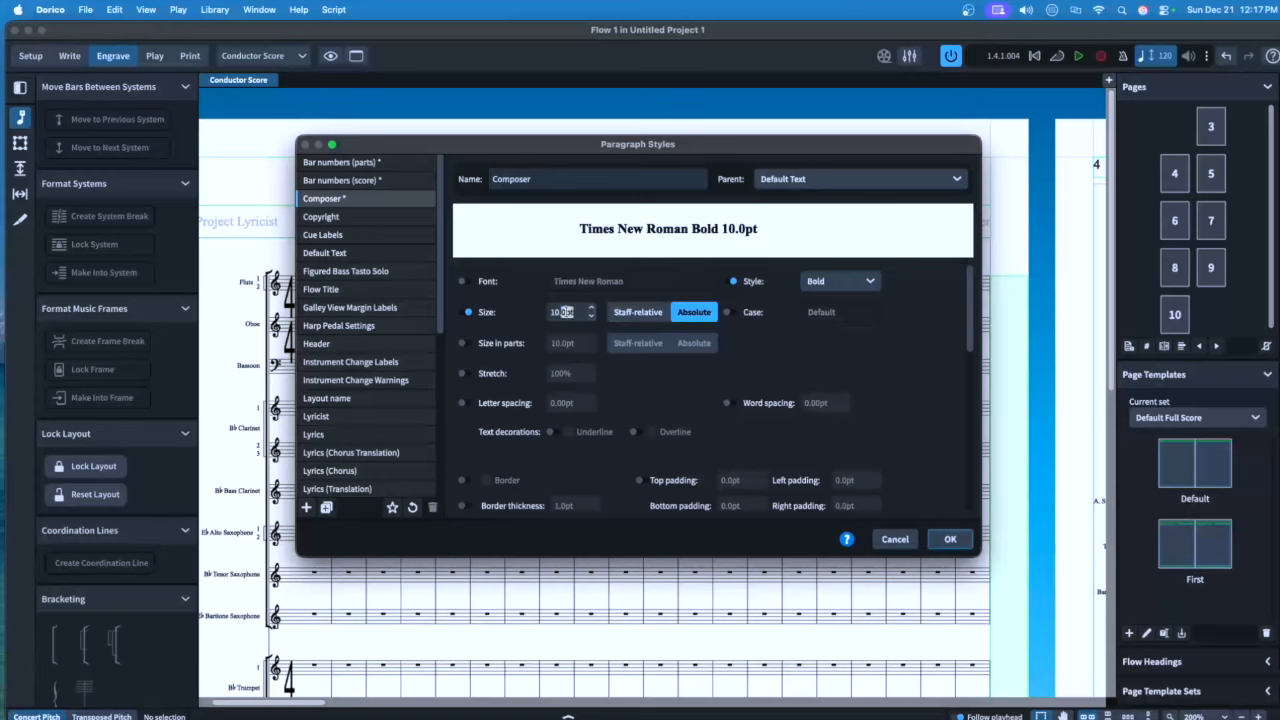
{"action": "triple_click", "coordinate": [565, 312]}
{"action": "type", "text": "12"}
{"action": "key", "text": "Return"}
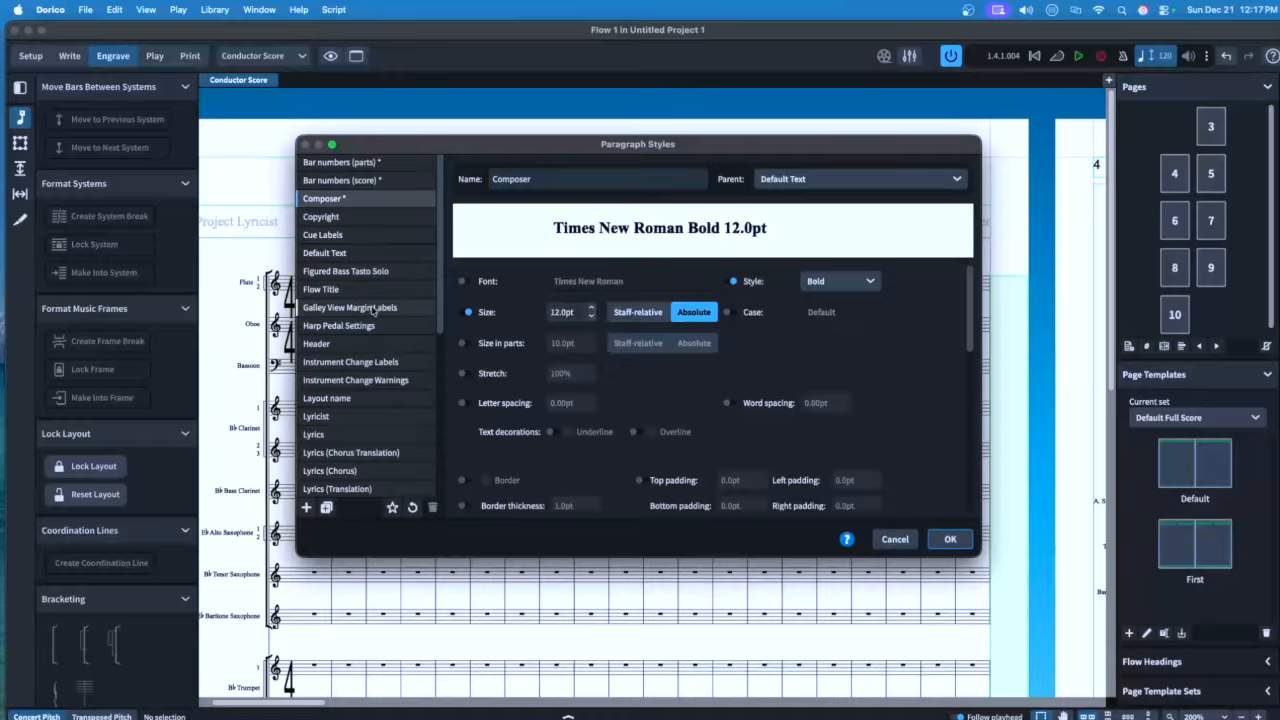
{"action": "scroll", "coordinate": [372, 300], "scroll_direction": "down", "scroll_amount": 5}
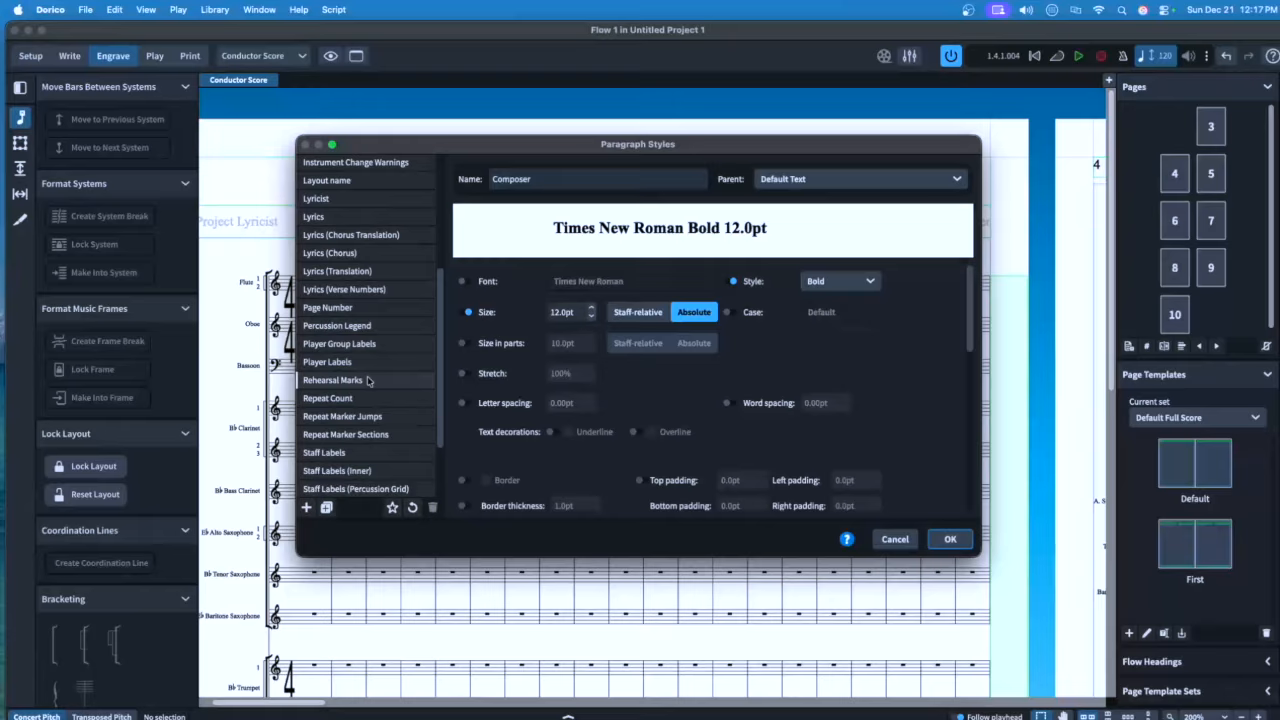
Set Rehearsal Marks to Regular 12pt absolute, with a 12pt absolute size in parts
{"action": "left_click", "coordinate": [367, 381]}
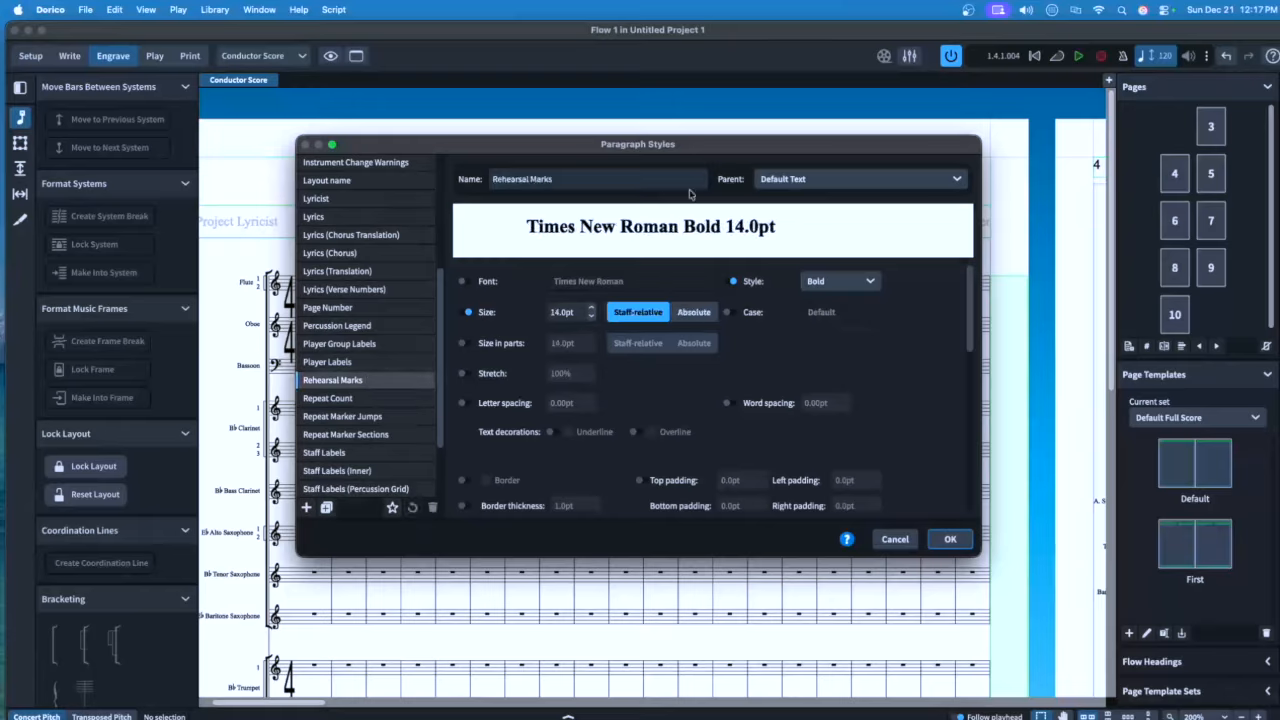
{"action": "left_click", "coordinate": [828, 283]}
{"action": "left_click", "coordinate": [821, 300]}
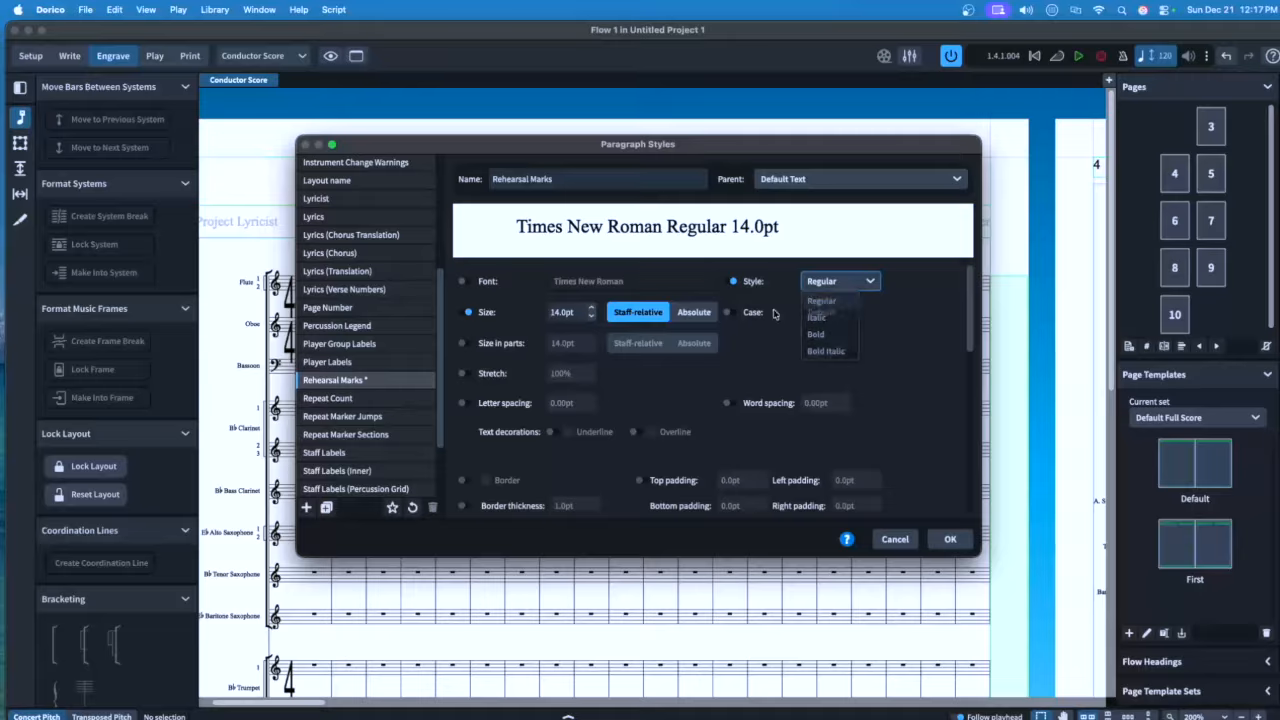
{"action": "left_click", "coordinate": [565, 313]}
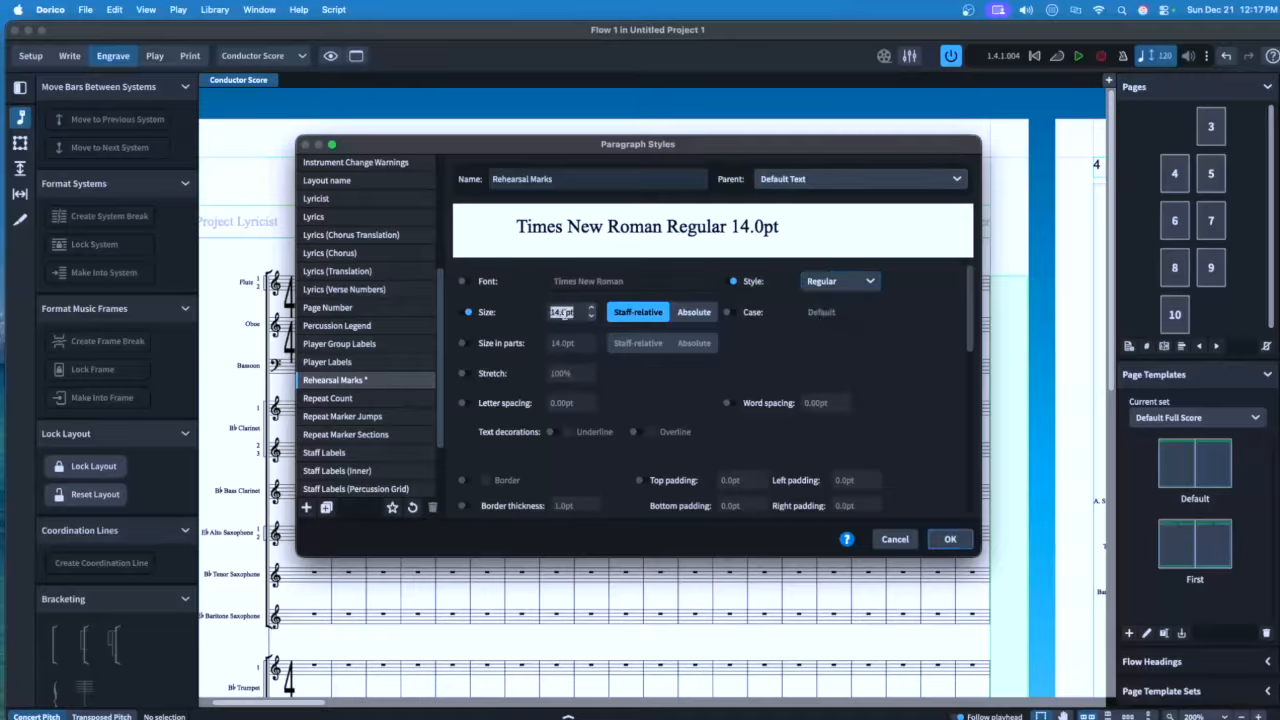
{"action": "type", "text": "12"}
{"action": "left_click", "coordinate": [694, 312]}
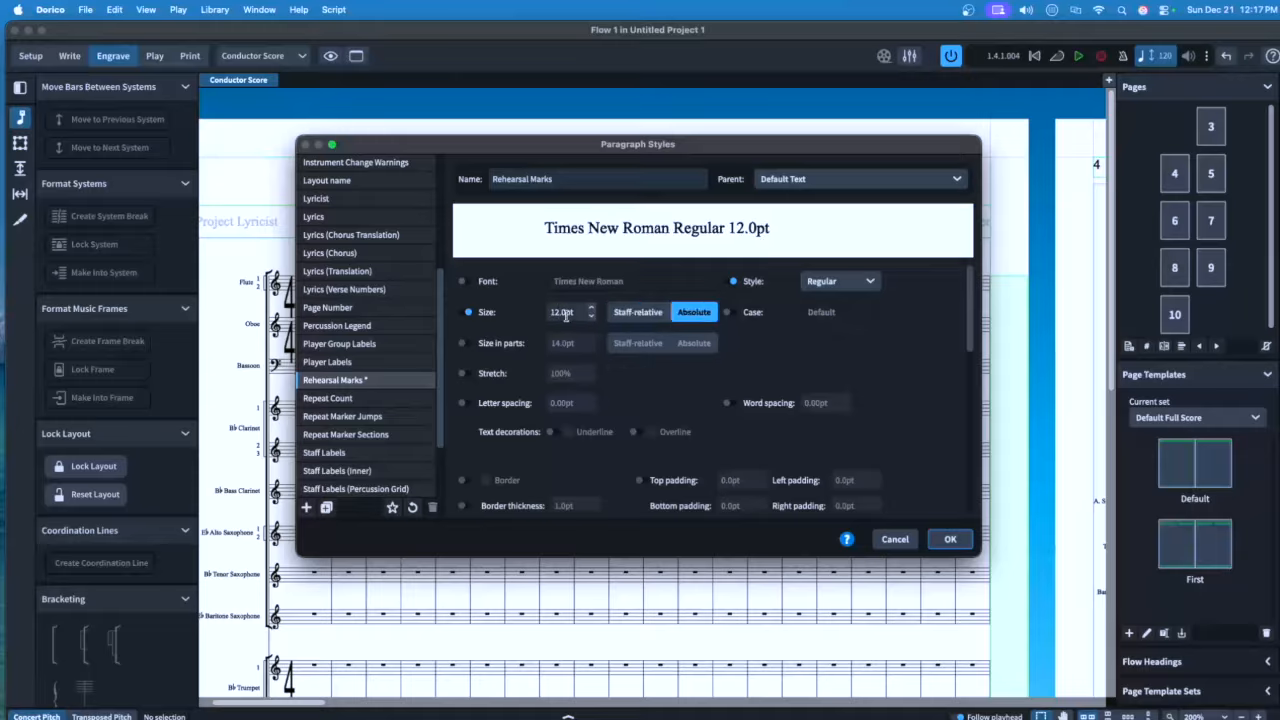
{"action": "left_click", "coordinate": [465, 344]}
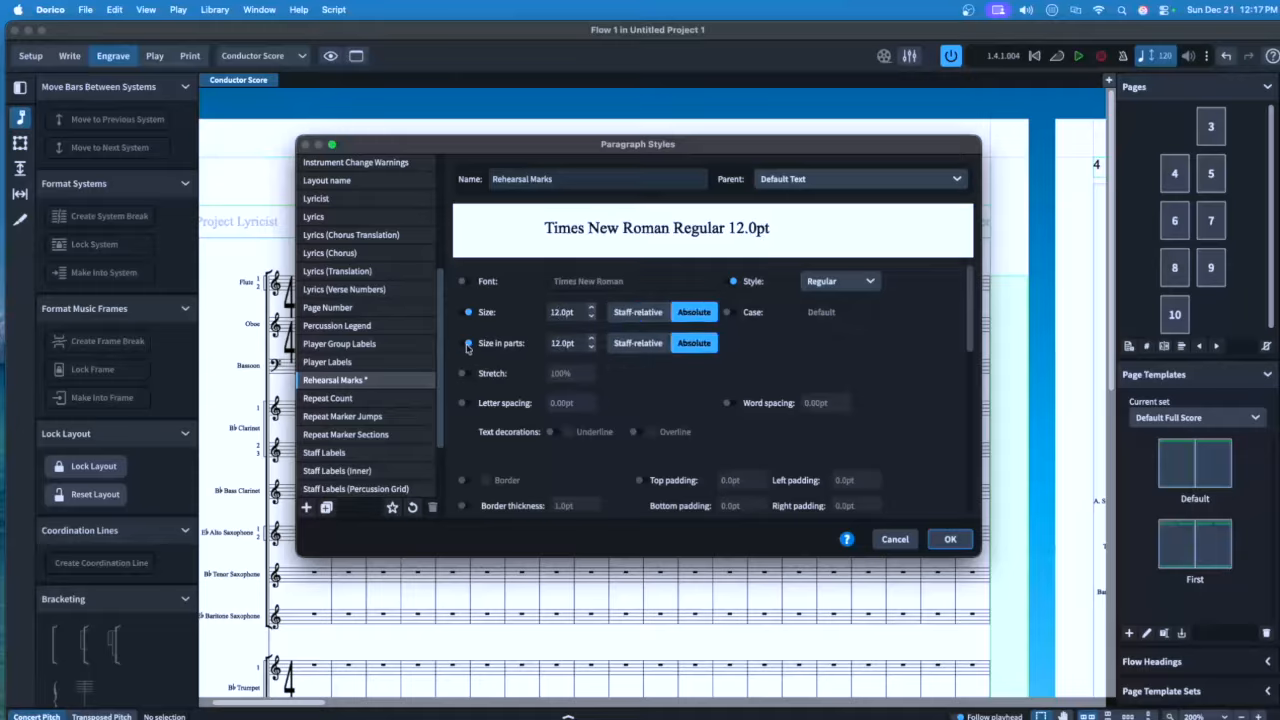
{"action": "left_click", "coordinate": [564, 342]}
Make Staff Labels 7pt absolute and left-aligned
{"action": "left_click", "coordinate": [326, 453]}
{"action": "left_click", "coordinate": [465, 312]}
{"action": "double_click", "coordinate": [568, 311]}
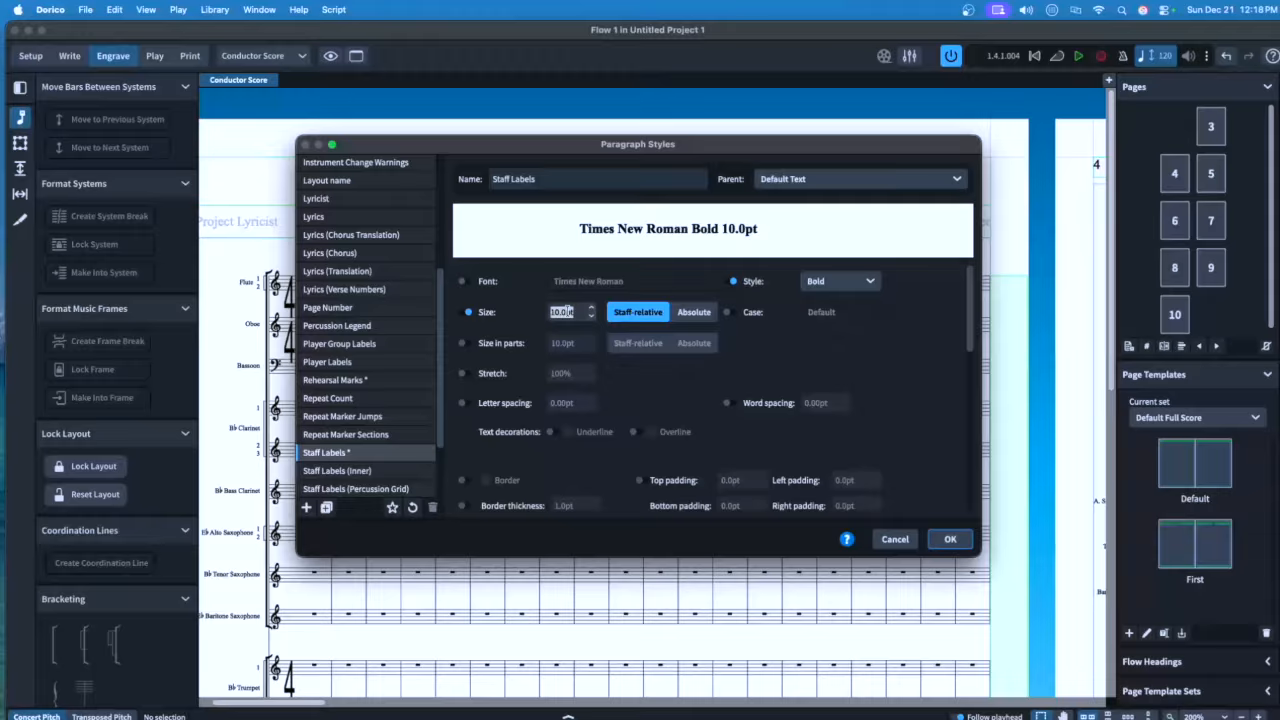
{"action": "type", "text": "7"}
{"action": "left_click", "coordinate": [692, 312]}
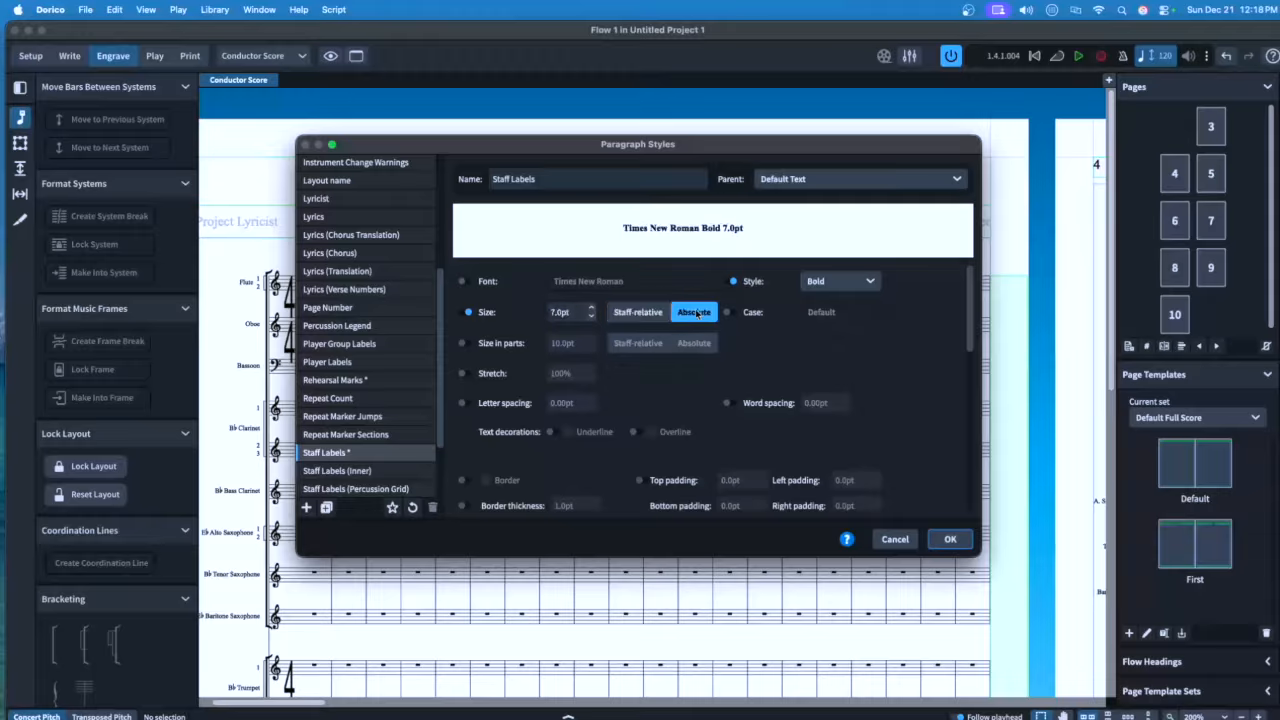
{"action": "scroll", "coordinate": [632, 398], "scroll_direction": "down", "scroll_amount": 5}
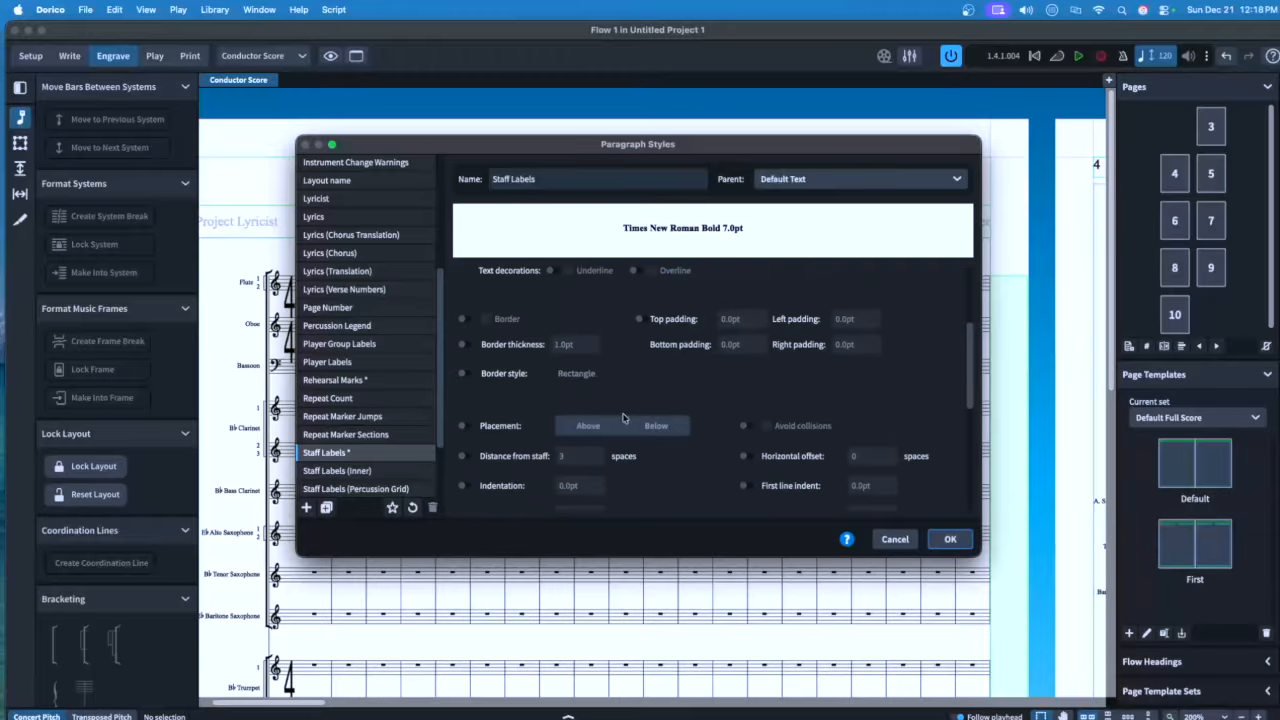
{"action": "scroll", "coordinate": [630, 401], "scroll_direction": "down", "scroll_amount": 1}
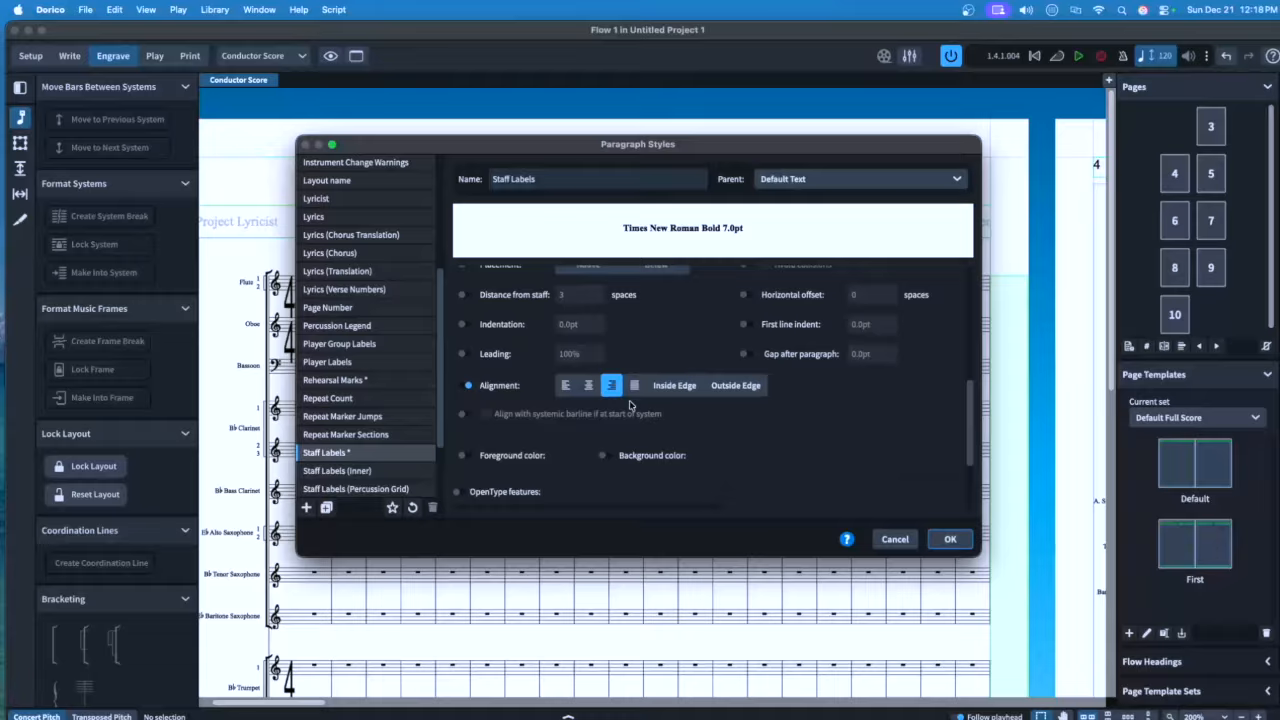
{"action": "left_click", "coordinate": [565, 386]}
{"action": "scroll", "coordinate": [358, 417], "scroll_direction": "down", "scroll_amount": 3}
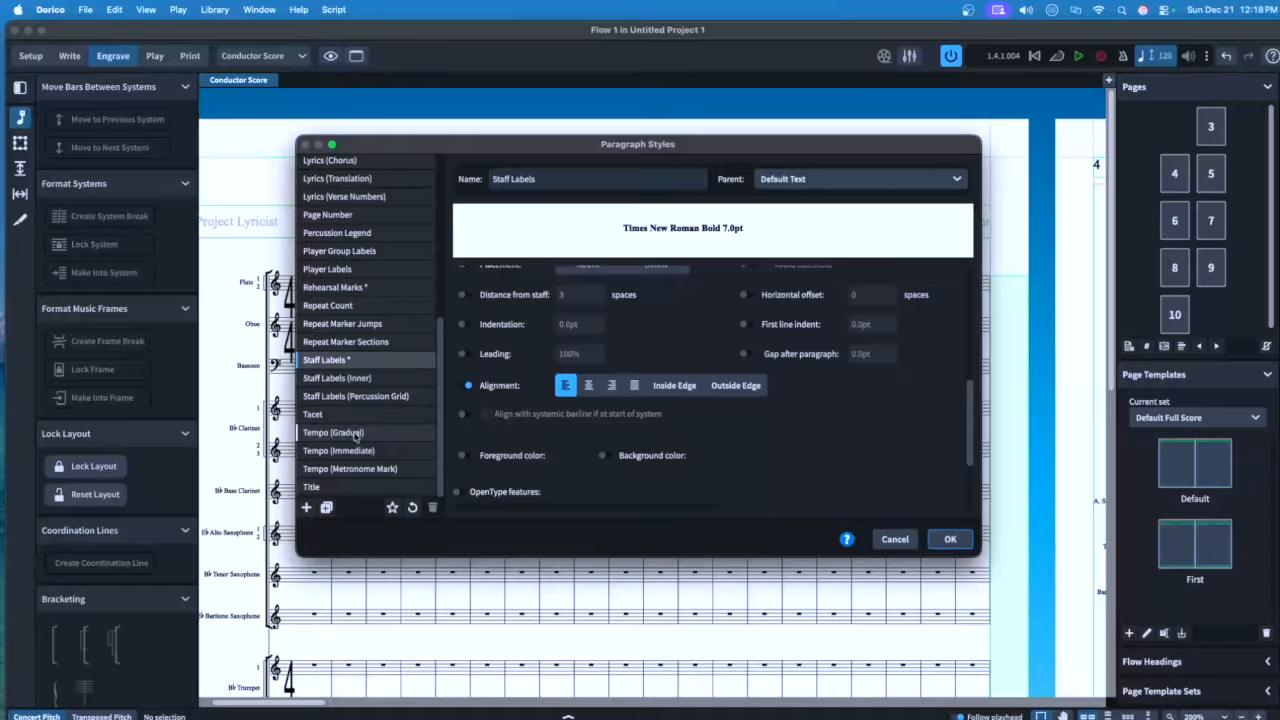
Set Tempo (Gradual), Tempo (Immediate) and Tempo (Metronome Mark) to 10pt absolute
{"action": "left_click", "coordinate": [358, 432]}
{"action": "scroll", "coordinate": [633, 329], "scroll_direction": "up", "scroll_amount": 5}
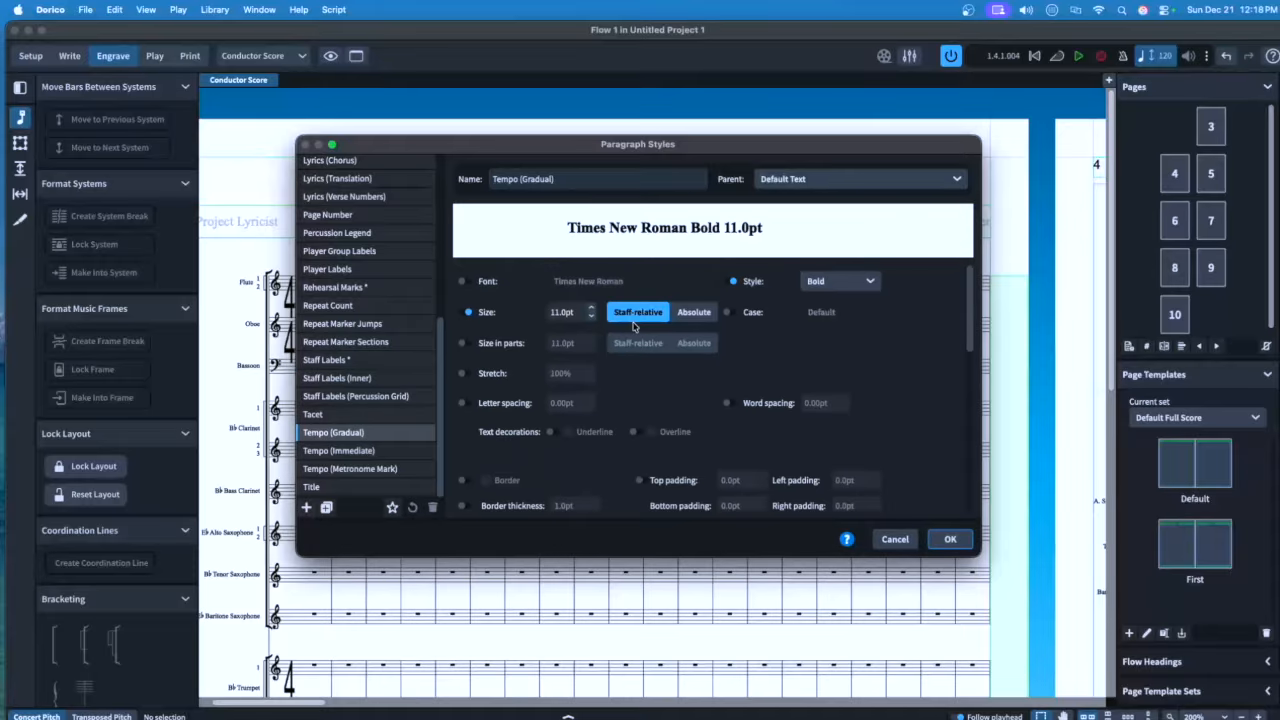
{"action": "left_click", "coordinate": [560, 312]}
{"action": "type", "text": "10"}
{"action": "left_click", "coordinate": [694, 312]}
{"action": "left_click", "coordinate": [395, 450]}
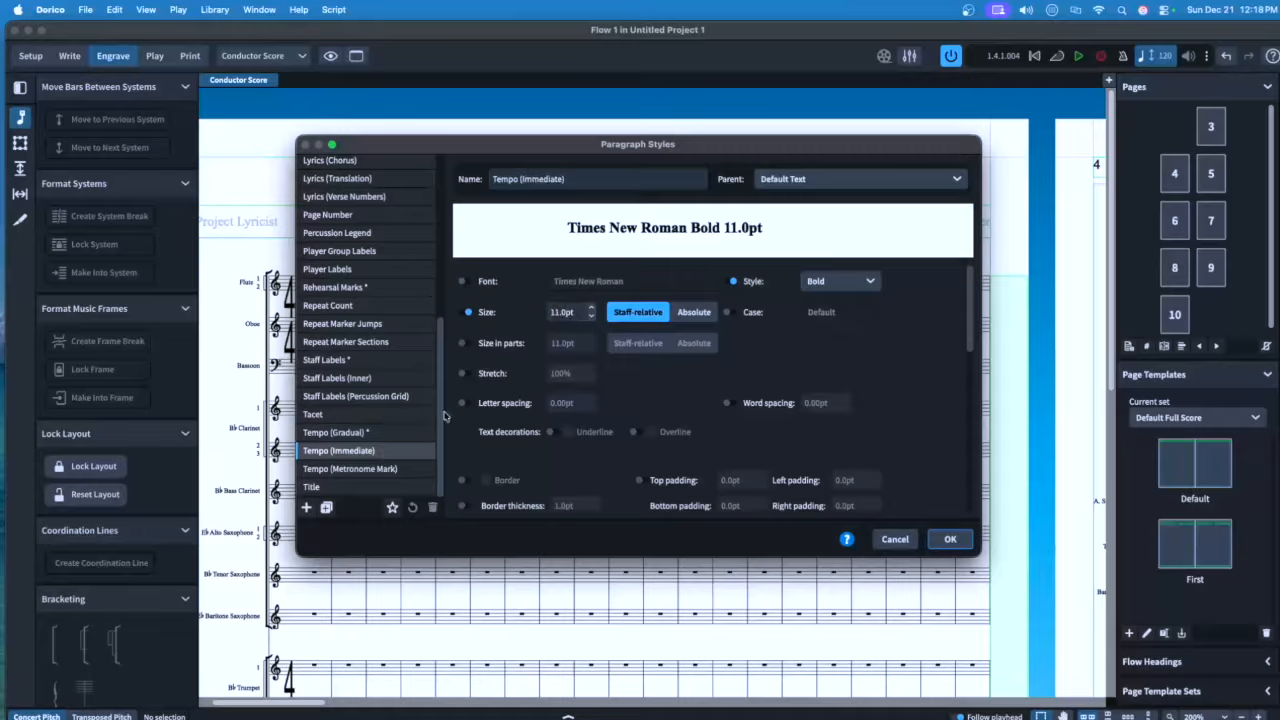
{"action": "left_click", "coordinate": [560, 312]}
{"action": "type", "text": "10"}
{"action": "left_click", "coordinate": [690, 312]}
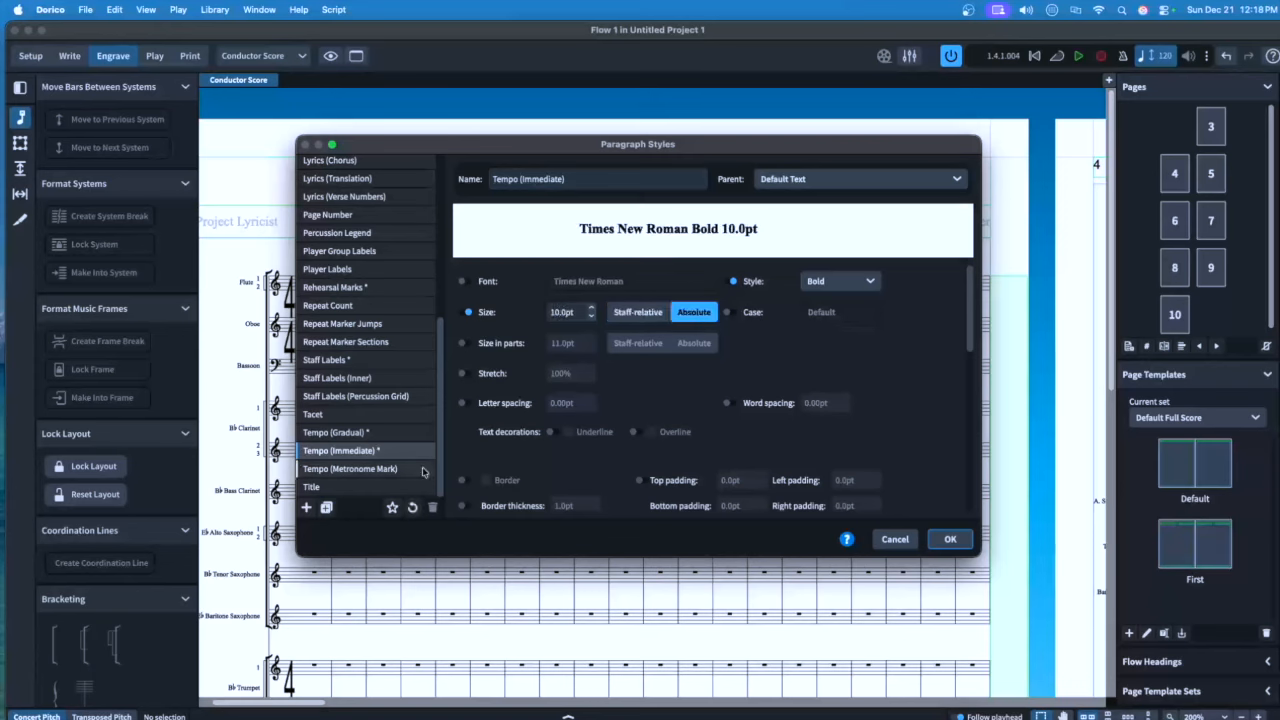
{"action": "left_click", "coordinate": [372, 468]}
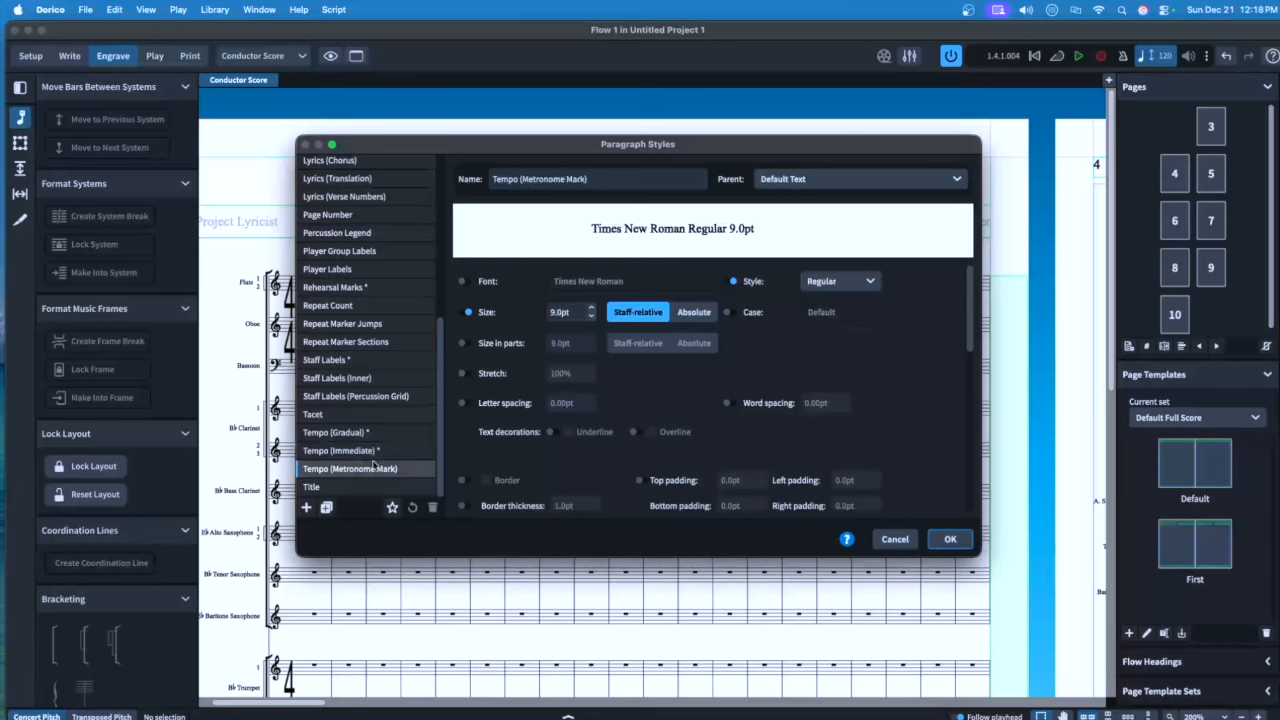
{"action": "left_click", "coordinate": [556, 312]}
{"action": "type", "text": "10"}
{"action": "left_click", "coordinate": [692, 312]}
Make the Title style Bold in all upper case and confirm the paragraph styles with OK
{"action": "left_click", "coordinate": [340, 487]}
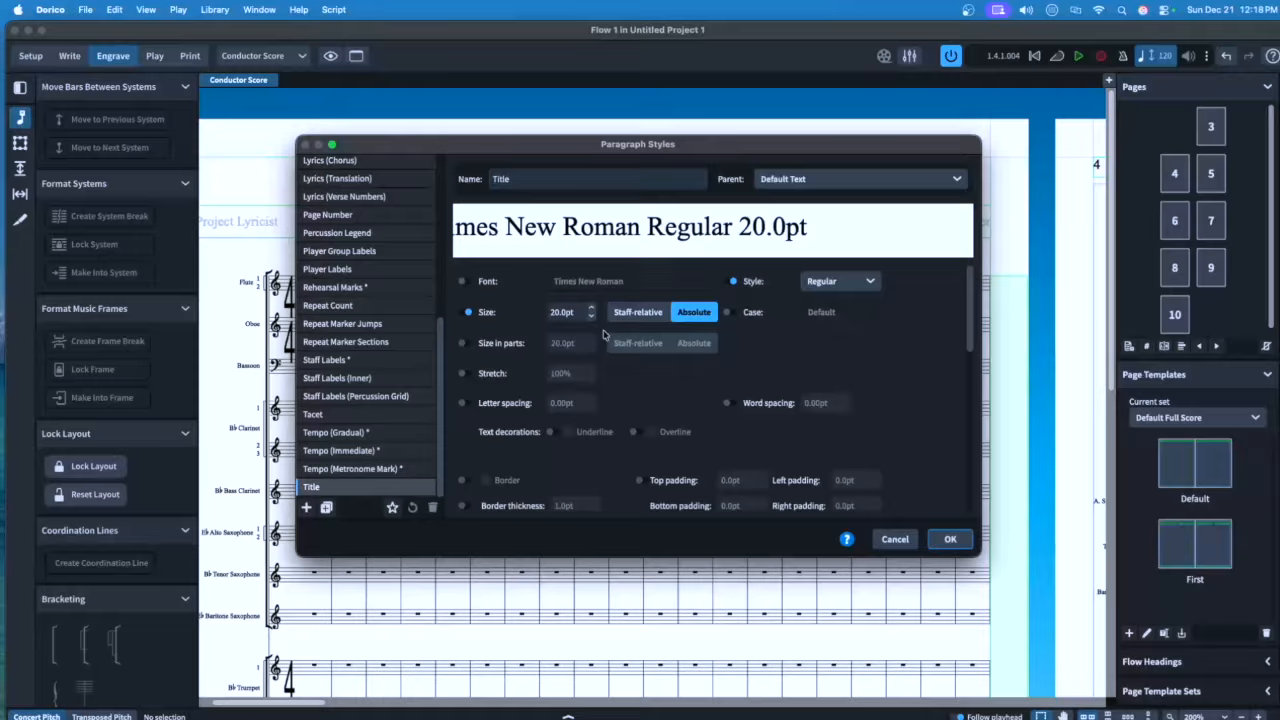
{"action": "left_click", "coordinate": [840, 282]}
{"action": "left_click", "coordinate": [818, 334]}
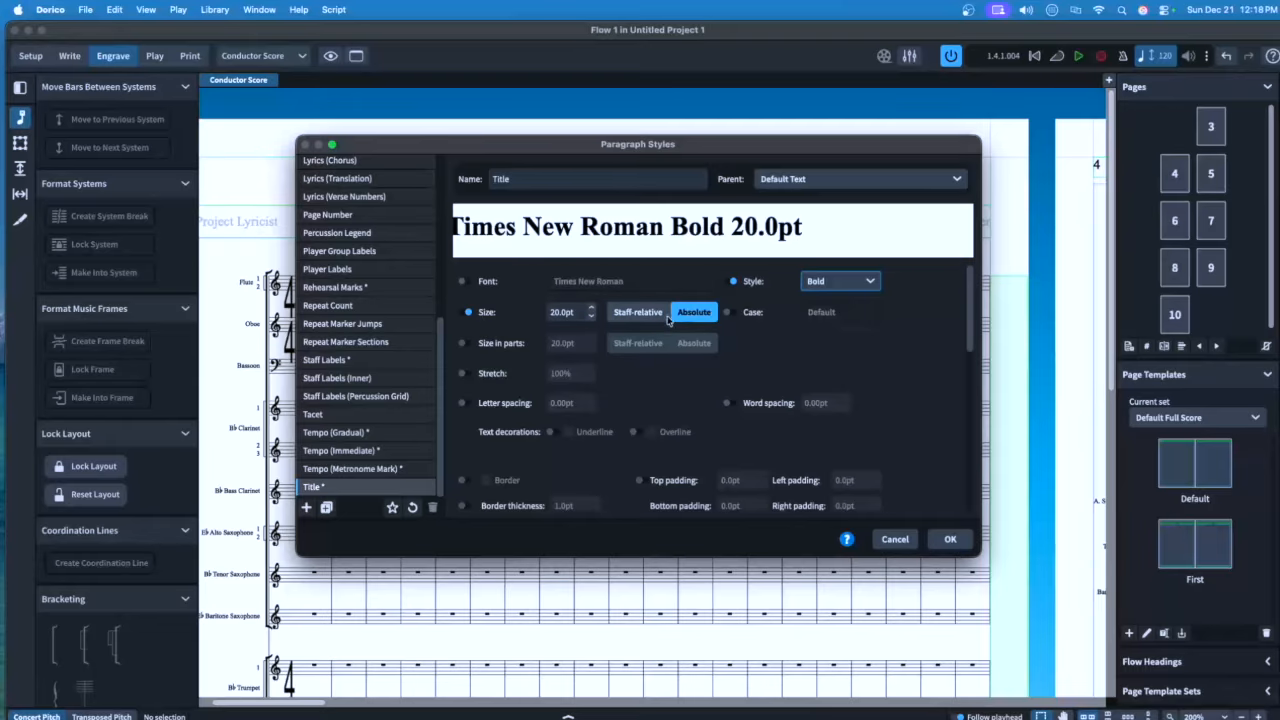
{"action": "left_click", "coordinate": [733, 312]}
{"action": "left_click", "coordinate": [818, 311]}
{"action": "left_click", "coordinate": [841, 366]}
{"action": "left_click", "coordinate": [950, 539]}
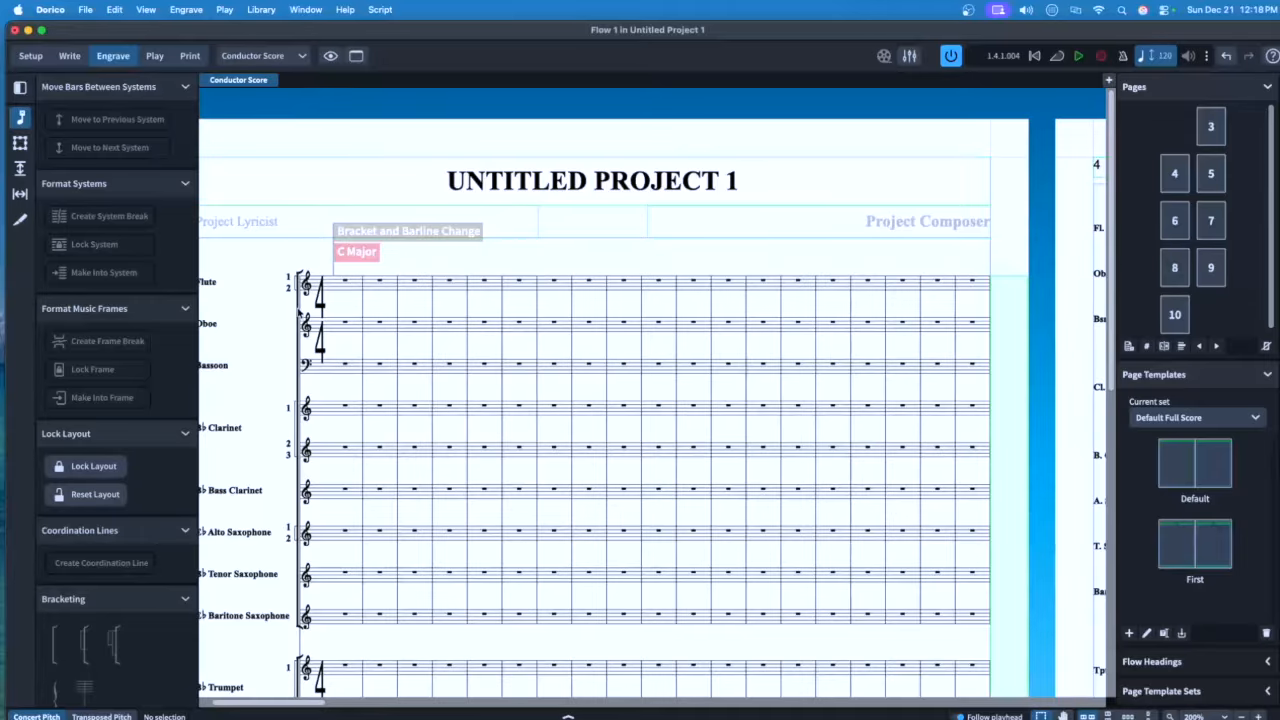
{"action": "left_click_drag", "start_coordinate": [255, 703], "coordinate": [212, 697]}
{"action": "scroll", "coordinate": [251, 656], "scroll_direction": "down", "scroll_amount": 6}
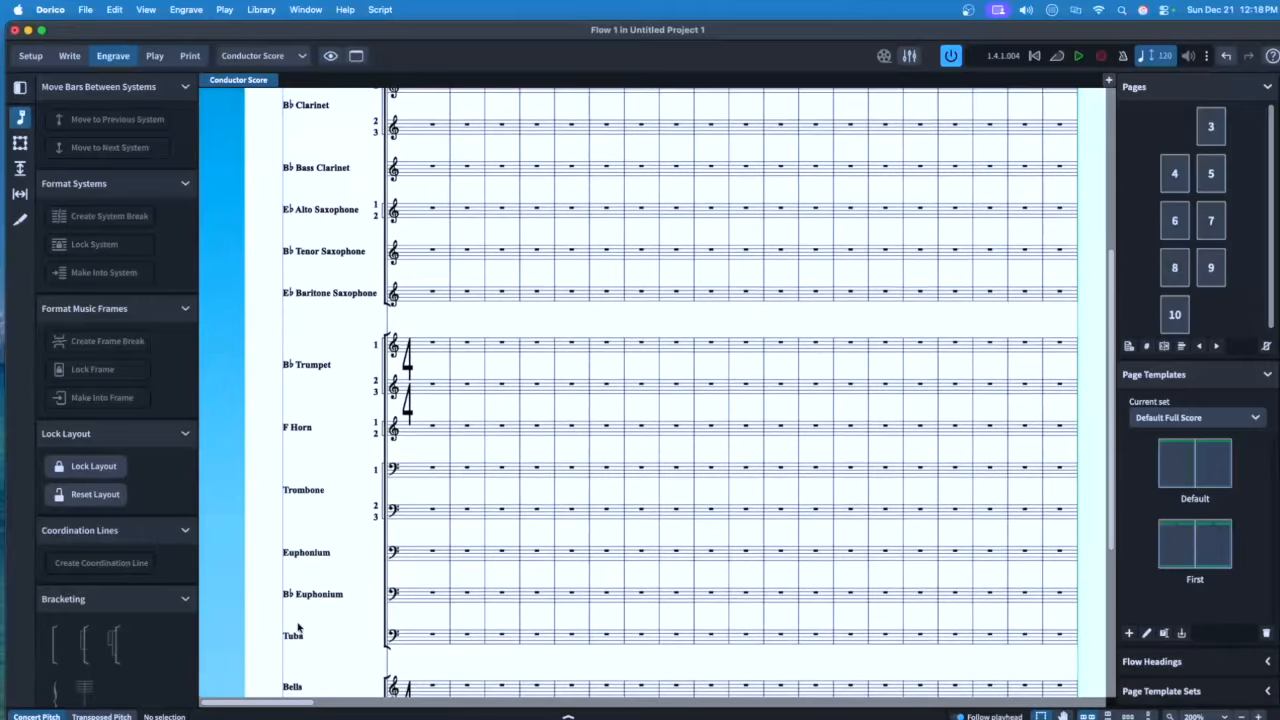